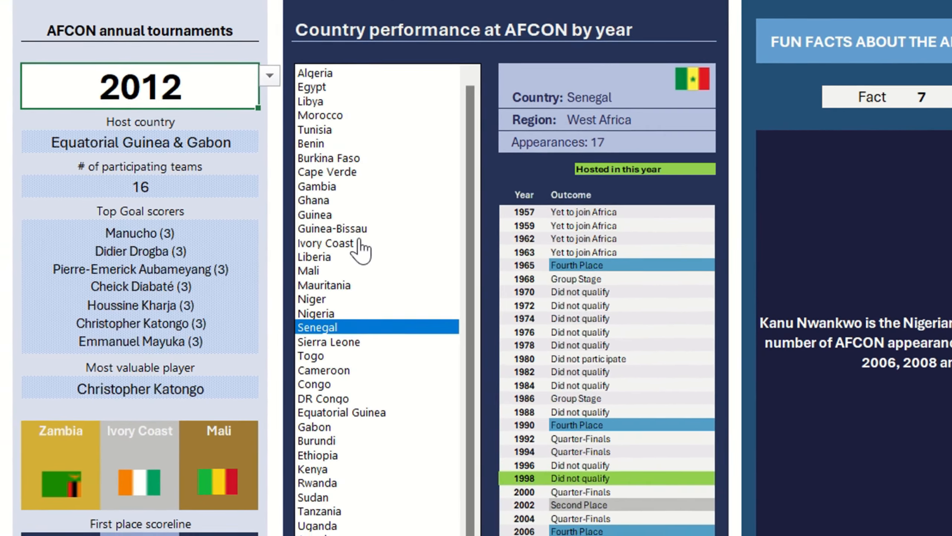
# Show the AFCON performance history of Guinea-Bissau, Nigeria, Ghana, Tanzania, Malawi and Egypt one after another
pyautogui.click(353, 233)
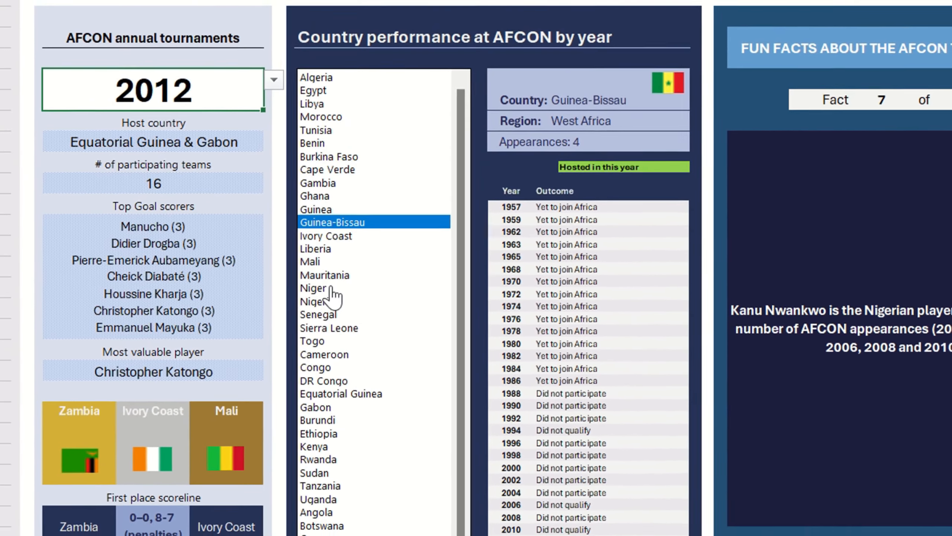
pyautogui.click(330, 287)
pyautogui.click(336, 302)
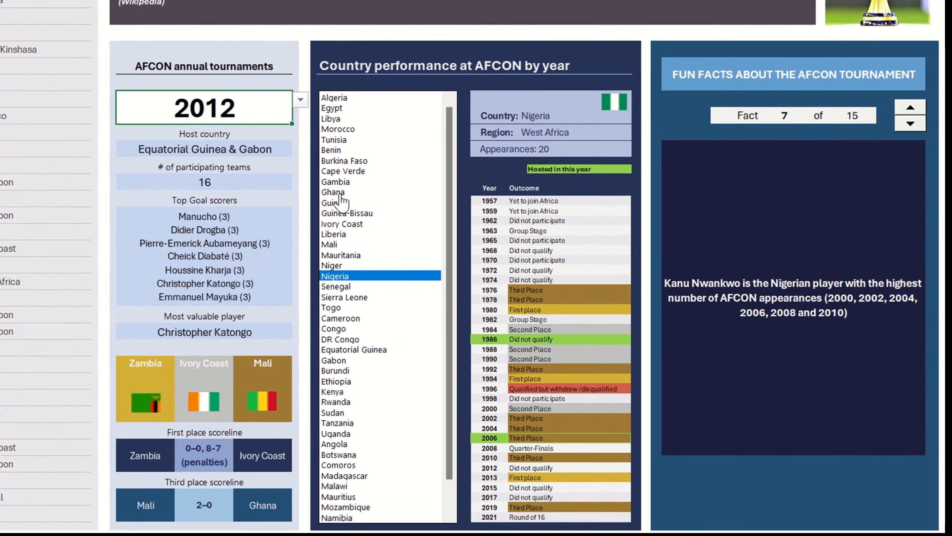
pyautogui.click(326, 187)
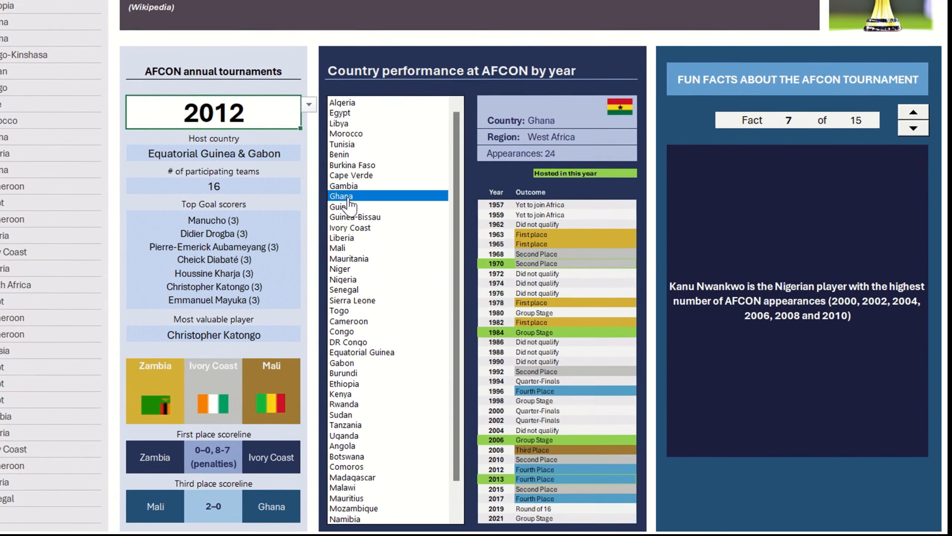
pyautogui.click(349, 282)
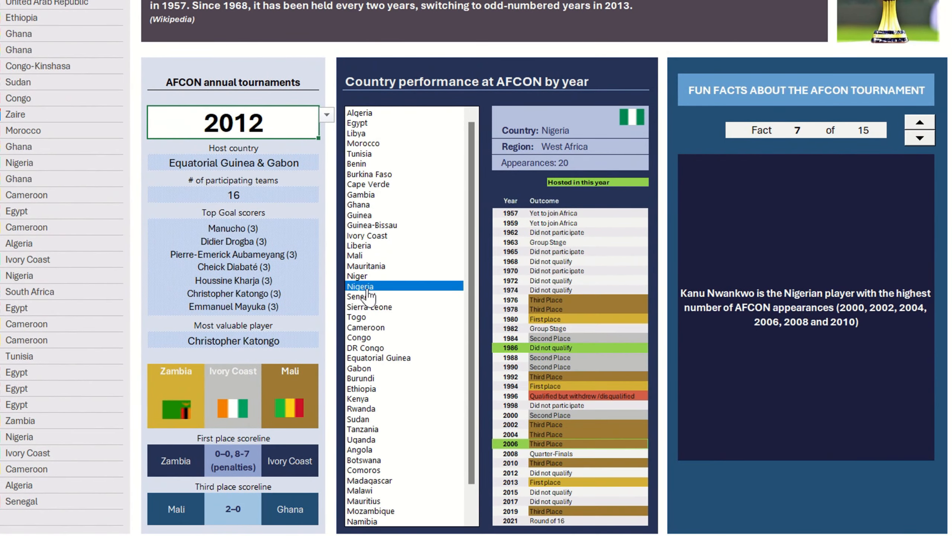
pyautogui.click(369, 430)
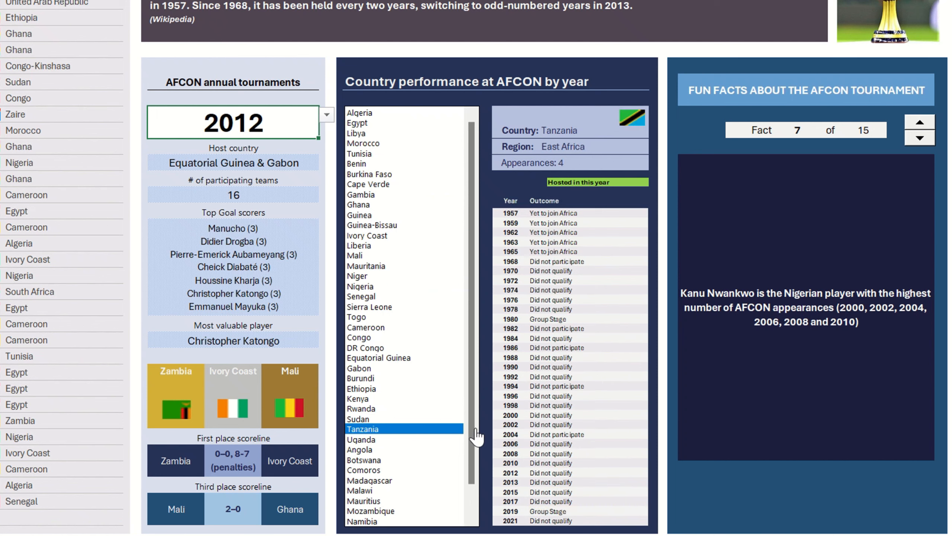
pyautogui.moveTo(473, 429); pyautogui.dragTo(472, 467)
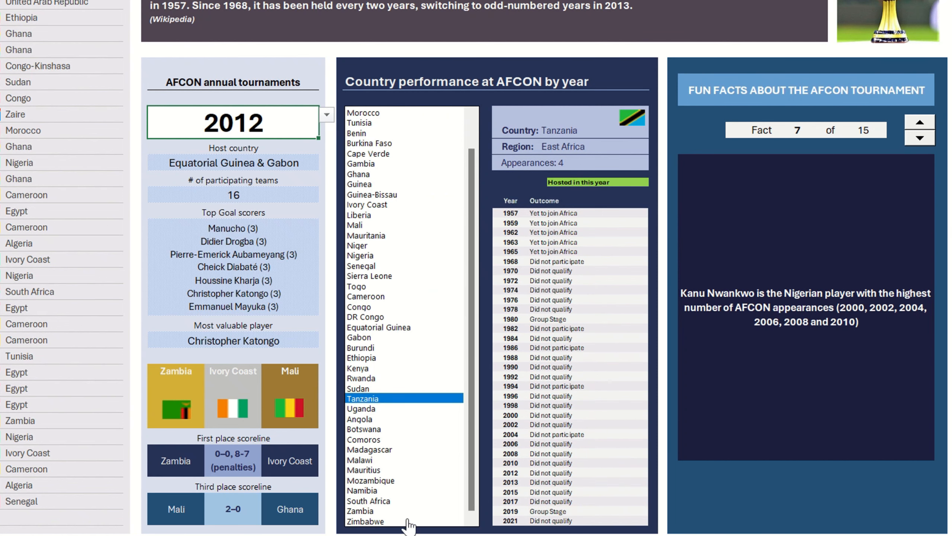
pyautogui.click(367, 461)
pyautogui.scroll(1, 472, 130)
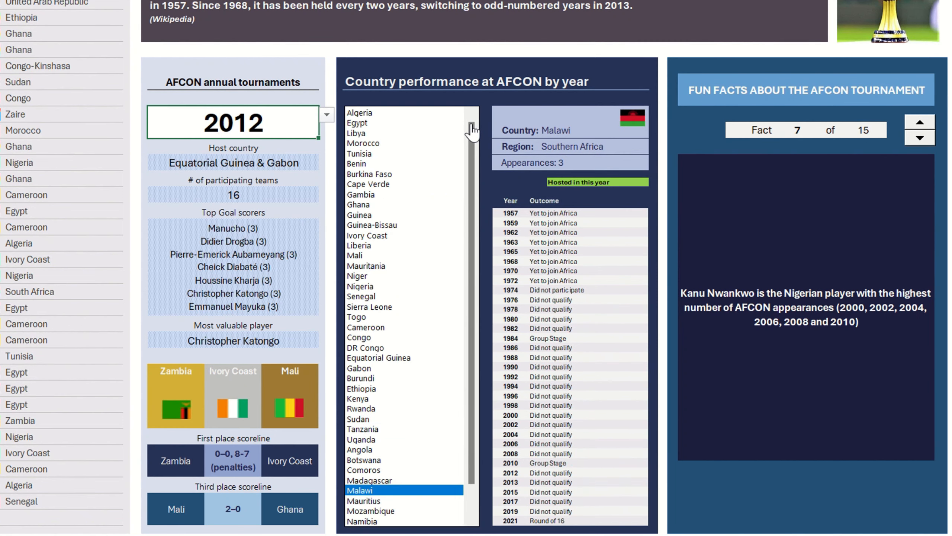
pyautogui.click(360, 123)
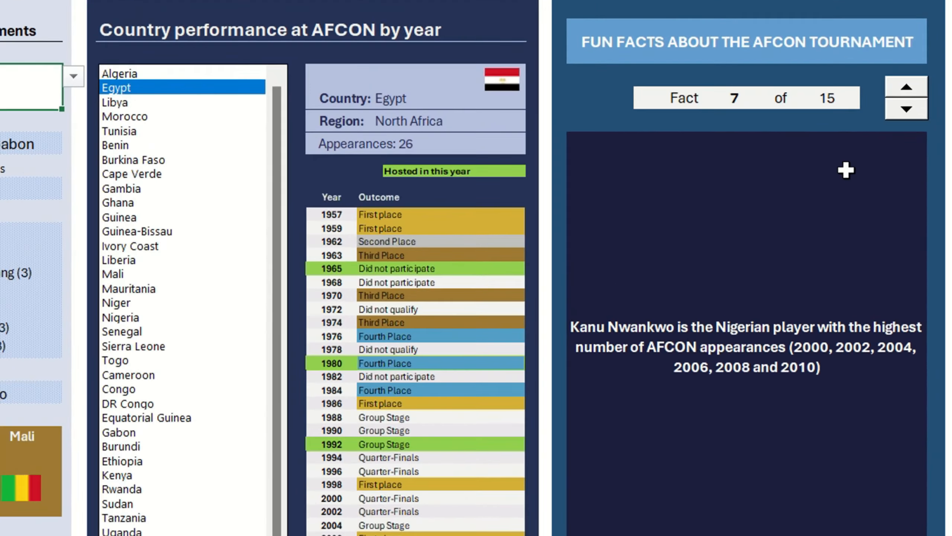
# Browse the fun facts about the AFCON tournament, going back to fact 5 and then forward through several more
pyautogui.click(921, 139)
pyautogui.click(909, 109)
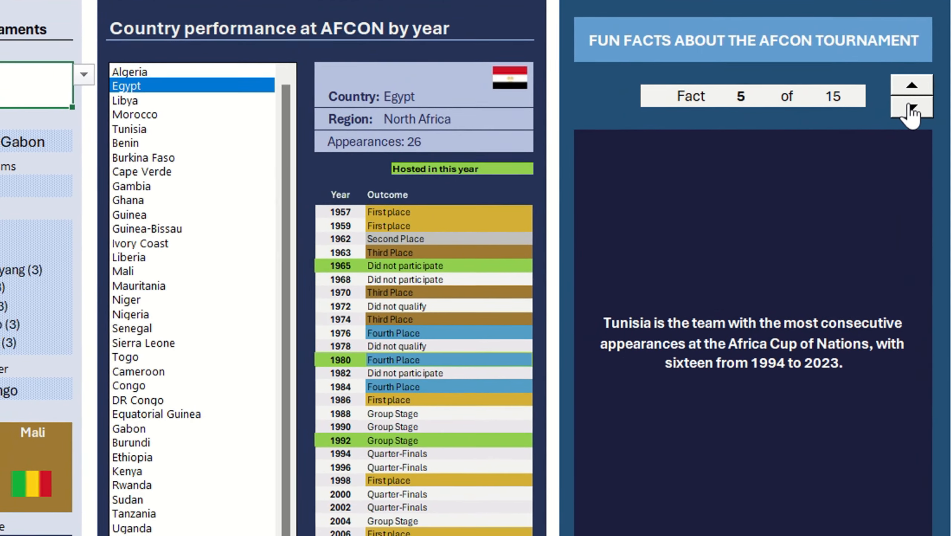
pyautogui.click(909, 109)
pyautogui.click(917, 84)
pyautogui.click(917, 84)
pyautogui.click(917, 84)
pyautogui.click(917, 84)
pyautogui.click(917, 84)
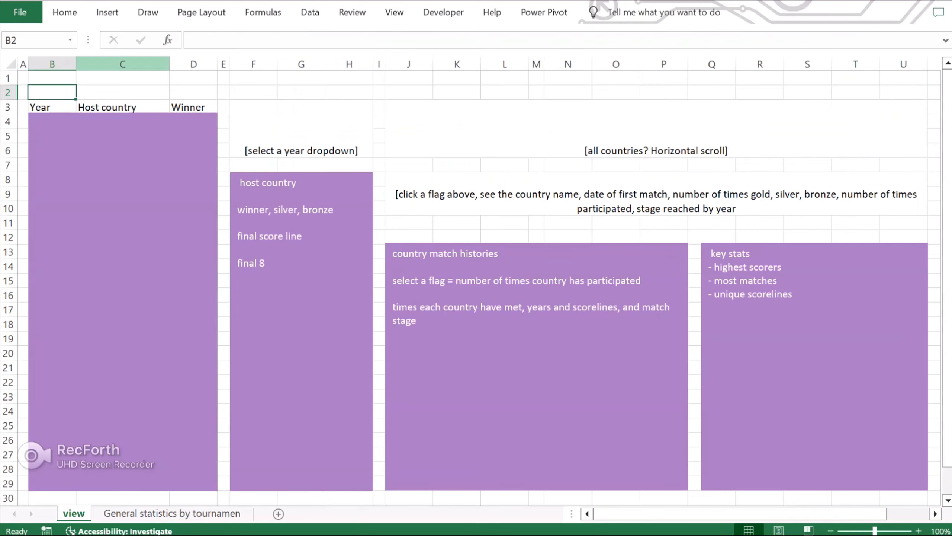
# Insert a narrow spacer column B directly before the Year column
pyautogui.rightClick(106, 64)
pyautogui.click(127, 198)
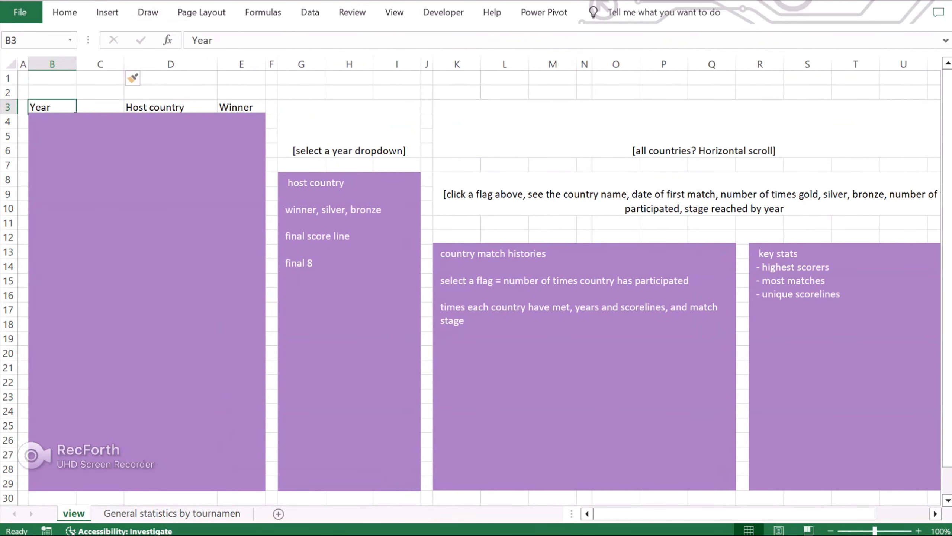
pyautogui.moveTo(76, 65); pyautogui.dragTo(36, 64)
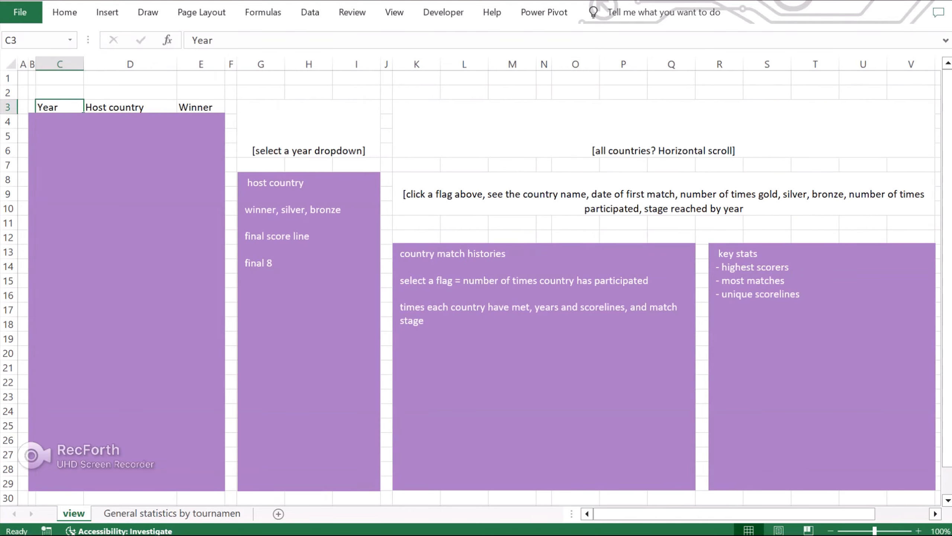
# Insert a column after the Winner column and narrow it to a slim spacer in column F
pyautogui.rightClick(216, 64)
pyautogui.click(250, 195)
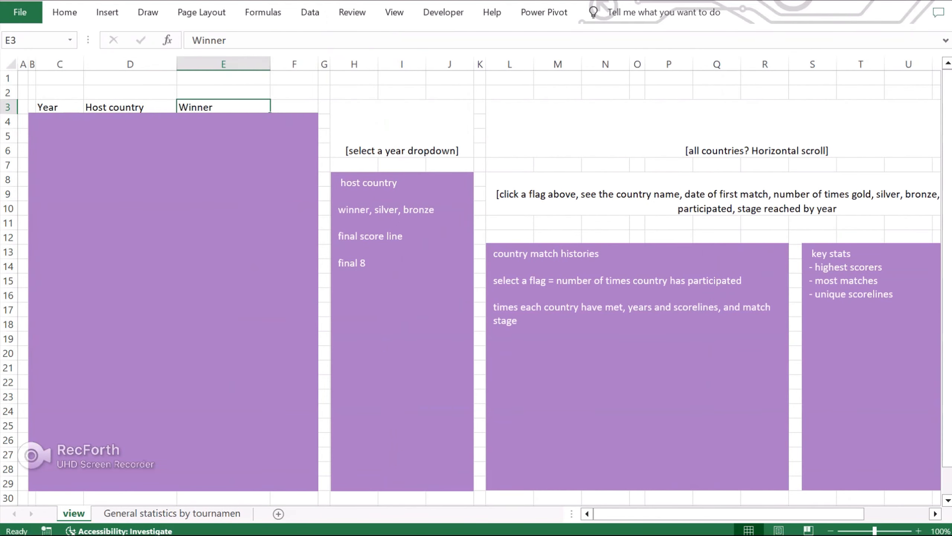
pyautogui.click(32, 65)
pyautogui.rightClick(294, 64)
pyautogui.click(32, 64)
pyautogui.keyDown('ctrl'); pyautogui.click(294, 63); pyautogui.keyUp('ctrl')
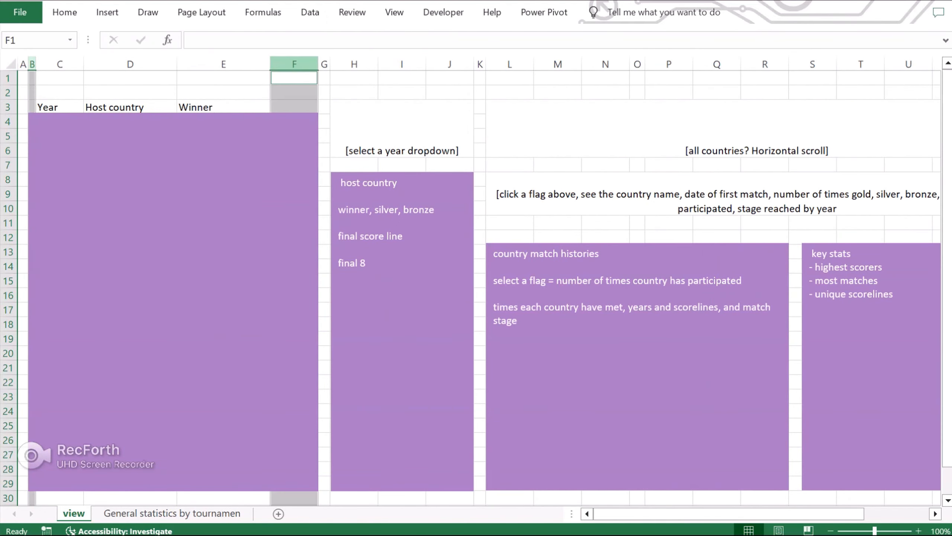
pyautogui.moveTo(318, 64); pyautogui.dragTo(277, 65)
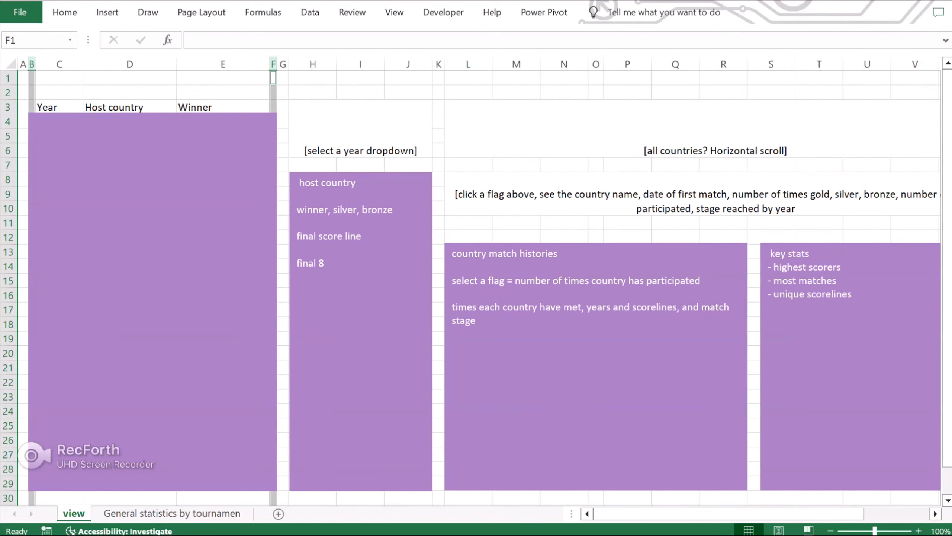
# Delete the purple placeholder shape covering the Year, Host country and Winner columns
pyautogui.click(157, 162)
pyautogui.click(29, 65)
pyautogui.press('Delete')
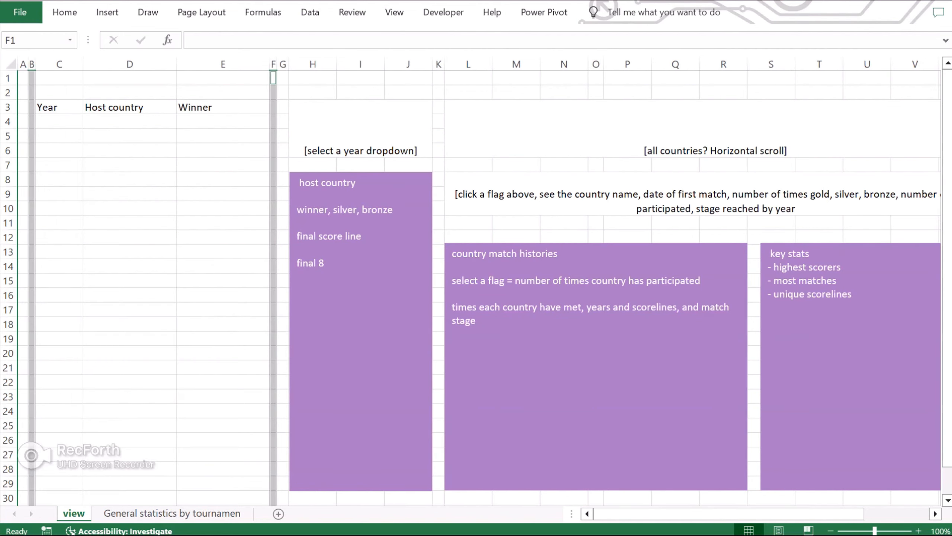
# Link C4 to cell A3 of the General statistics by tournamen sheet and fill the formula down to row 42
pyautogui.click(60, 122)
pyautogui.write('=')
pyautogui.click(171, 513)
pyautogui.press('Return')
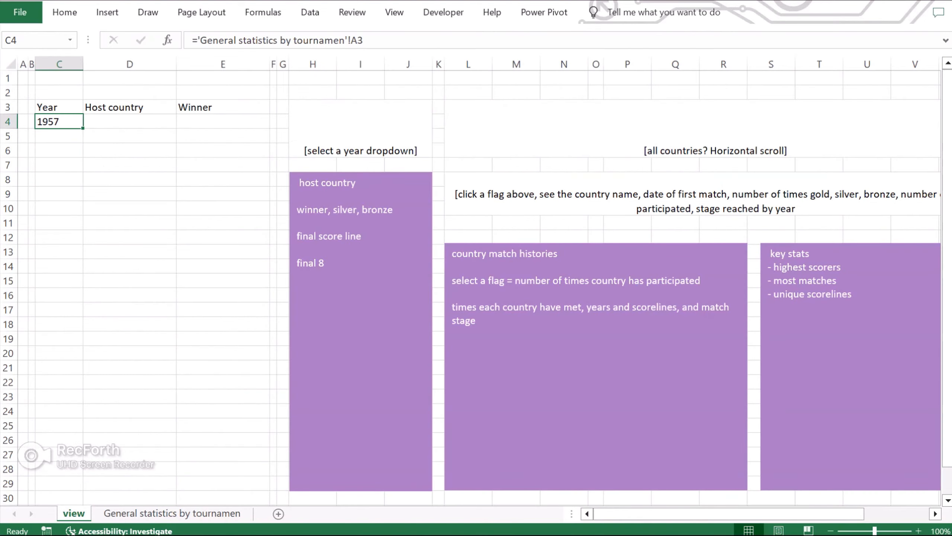
pyautogui.moveTo(83, 128); pyautogui.dragTo(84, 462)
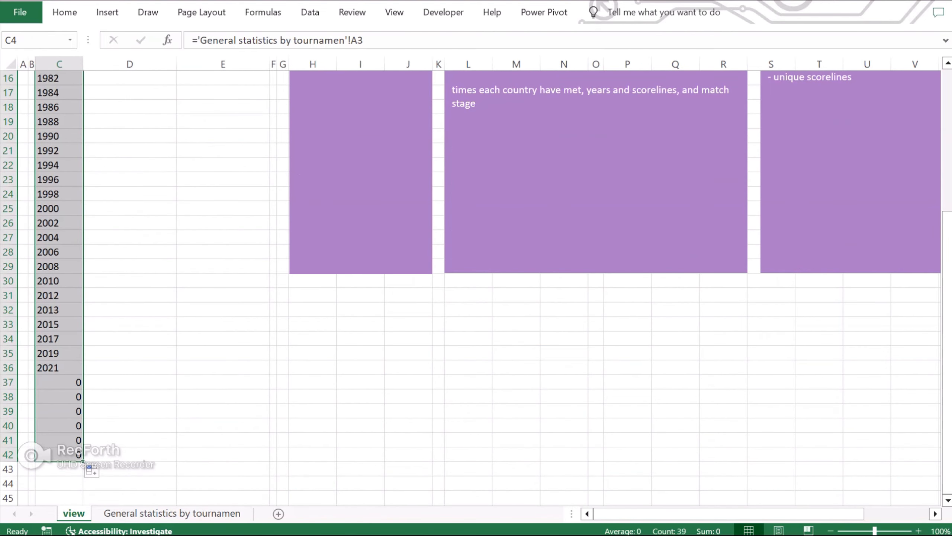
# Clear the surplus rows 38 to 42 below the list of years in columns C to E
pyautogui.click(59, 382)
pyautogui.click(32, 383)
pyautogui.moveTo(59, 397); pyautogui.dragTo(223, 454)
pyautogui.press('Delete')
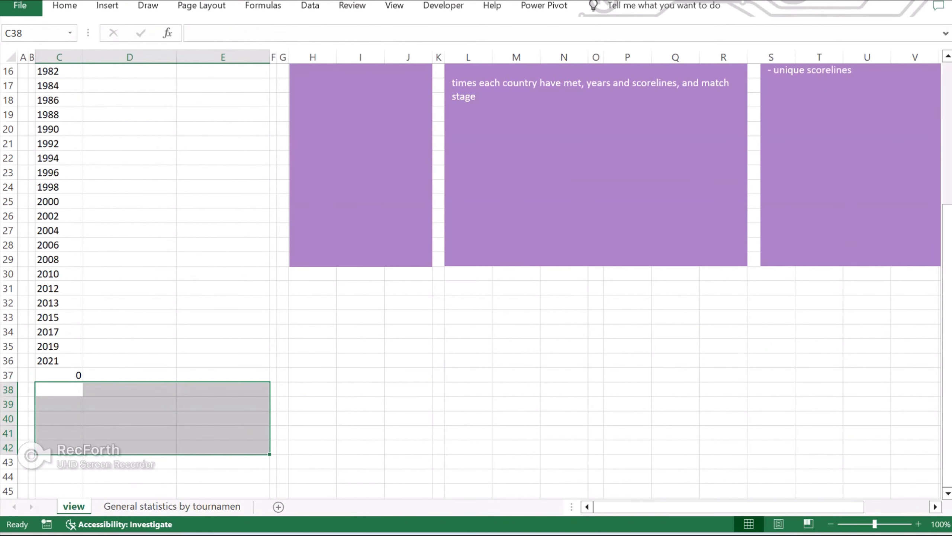
# Link D4 under Host country to cell B3 of the General statistics by tournamen sheet
pyautogui.click(831, 525)
pyautogui.click(324, 406)
pyautogui.scroll(3, 324, 406)
pyautogui.click(831, 524)
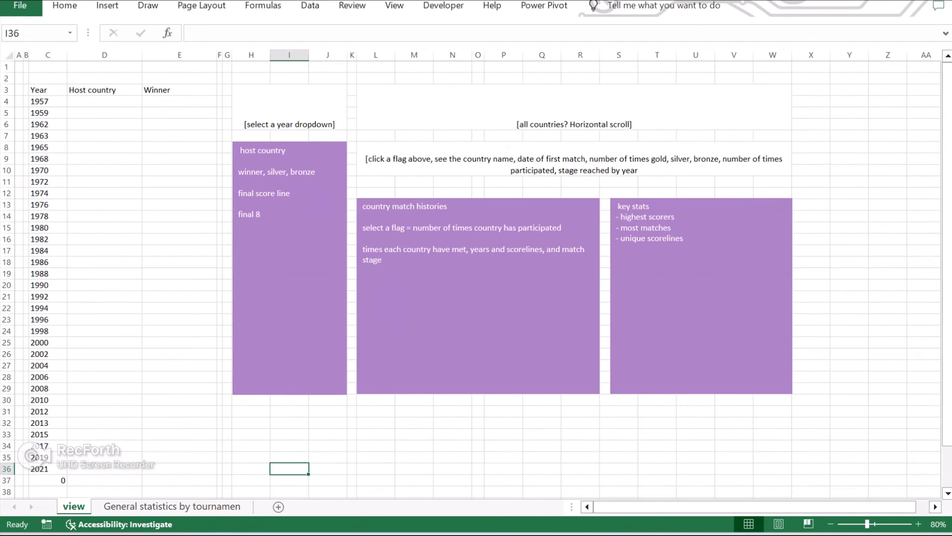
pyautogui.click(104, 90)
pyautogui.click(104, 102)
pyautogui.write('=')
pyautogui.click(172, 507)
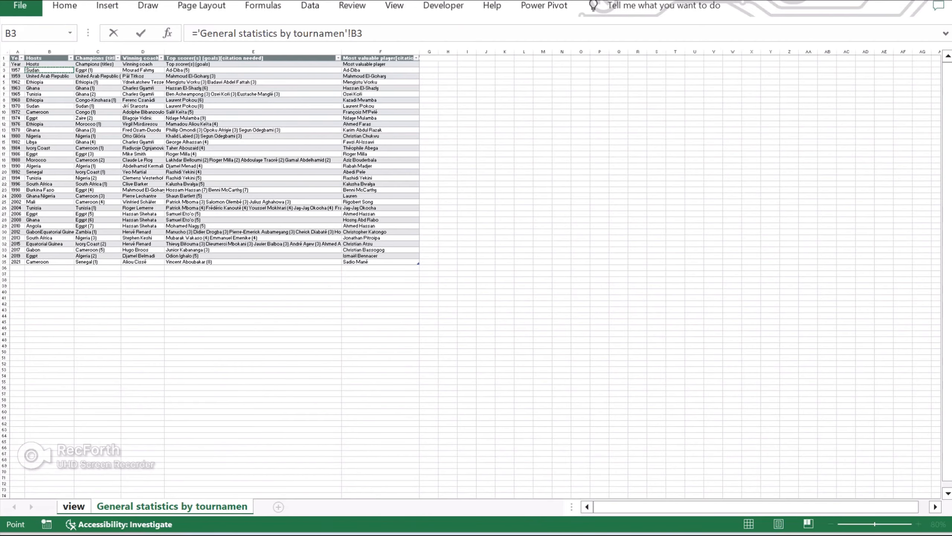
pyautogui.press('Return')
pyautogui.click(104, 102)
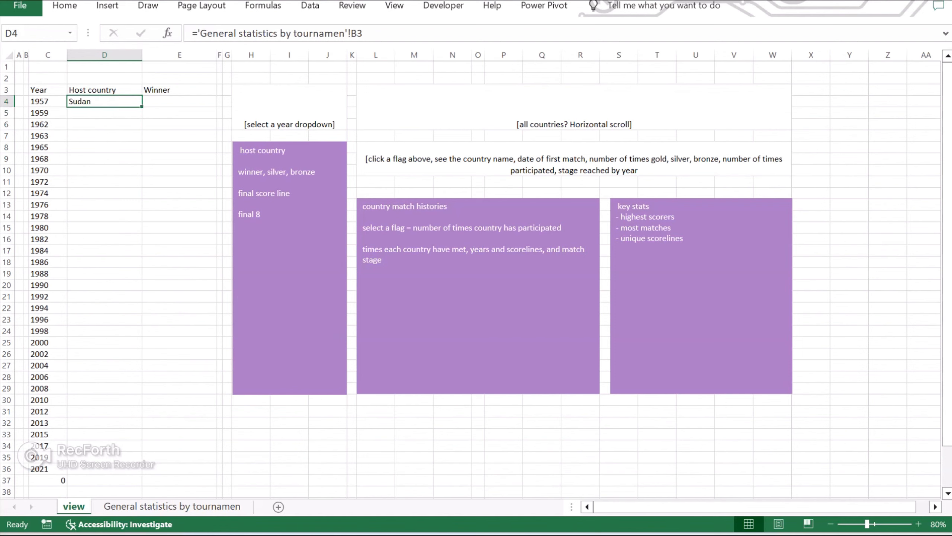
# Fill the Host country formula down alongside the years and autofit the column's width
pyautogui.doubleClick(142, 107)
pyautogui.click(104, 411)
pyautogui.doubleClick(142, 55)
pyautogui.click(202, 101)
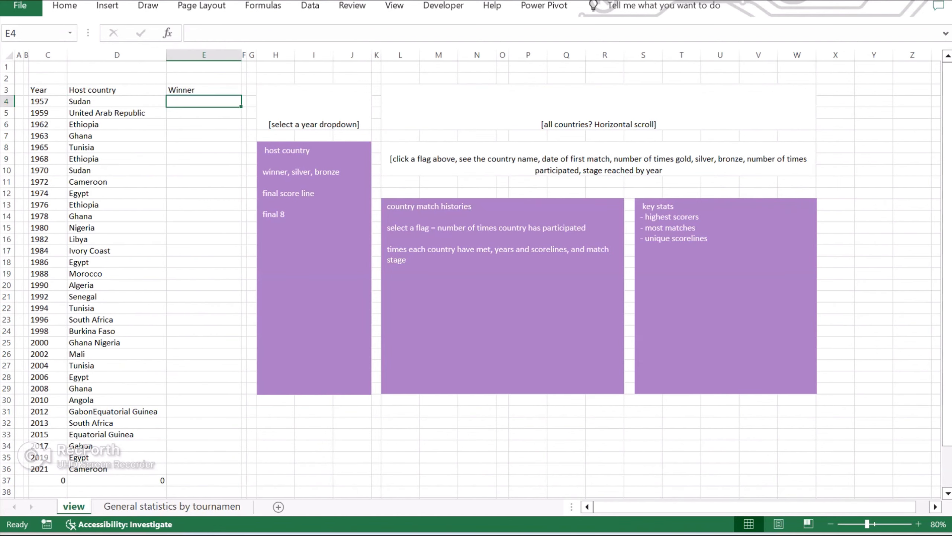
# Make the Year, Host country and Winner headings bold and italic
pyautogui.click(300, 103)
pyautogui.moveTo(41, 90); pyautogui.dragTo(202, 90)
pyautogui.hotkey('ctrl', 'b')
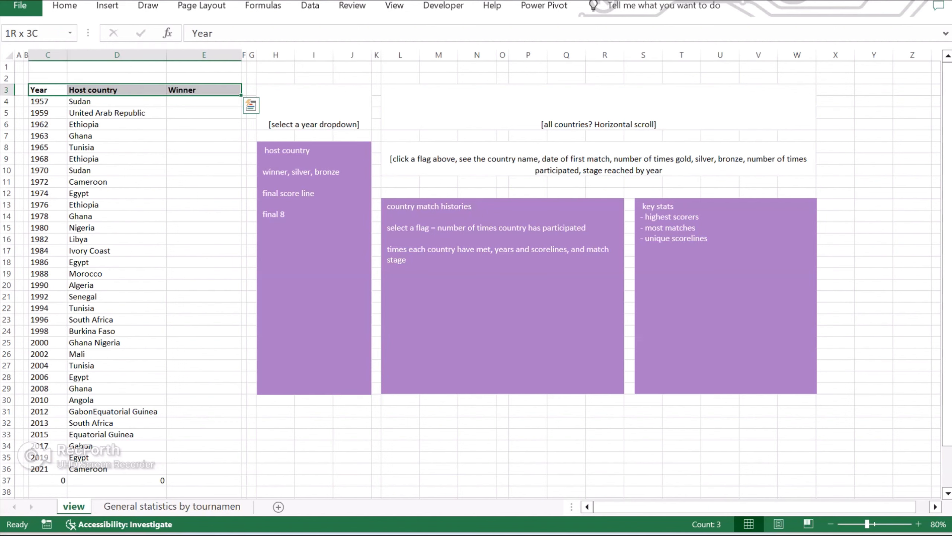
pyautogui.click(64, 5)
pyautogui.click(99, 57)
pyautogui.click(203, 147)
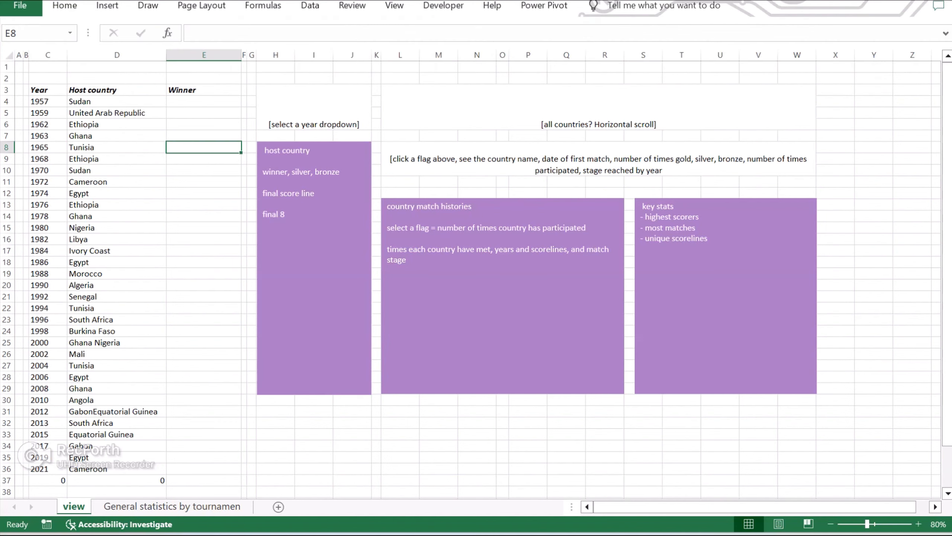
# Make the tournament rows taller and insert two new columns to the right of Winner
pyautogui.click(203, 113)
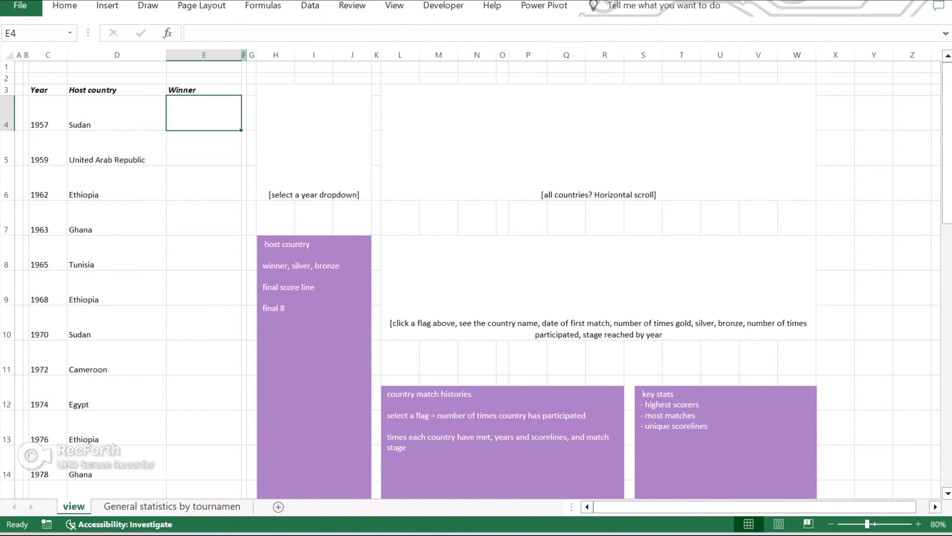
pyautogui.rightClick(244, 55)
pyautogui.click(280, 185)
pyautogui.moveTo(316, 55); pyautogui.dragTo(276, 55)
pyautogui.rightClick(258, 55)
pyautogui.click(281, 185)
# Enter the italic heading "Winning flag" in F3 and narrow the empty column G beside it
pyautogui.click(278, 113)
pyautogui.click(278, 90)
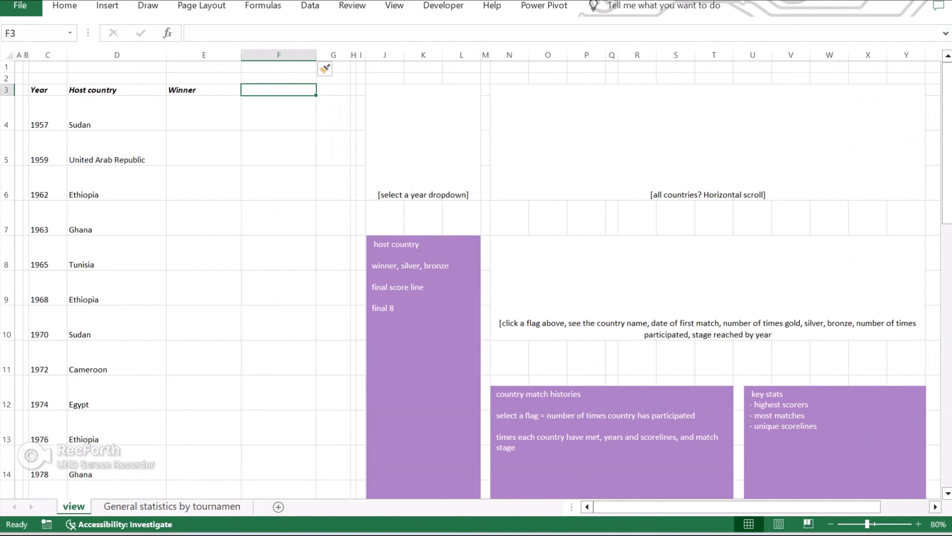
pyautogui.doubleClick(279, 90)
pyautogui.press('Escape')
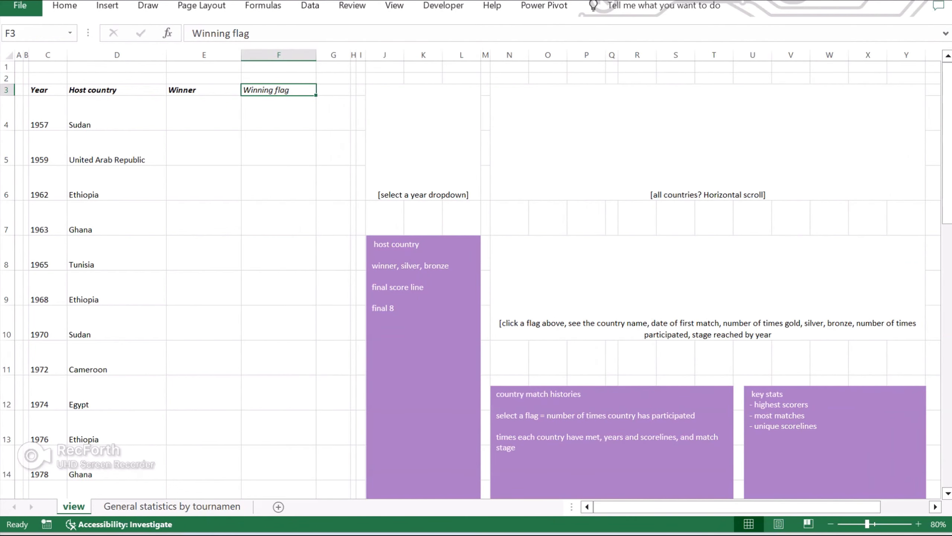
pyautogui.click(334, 113)
pyautogui.moveTo(351, 55); pyautogui.dragTo(335, 55)
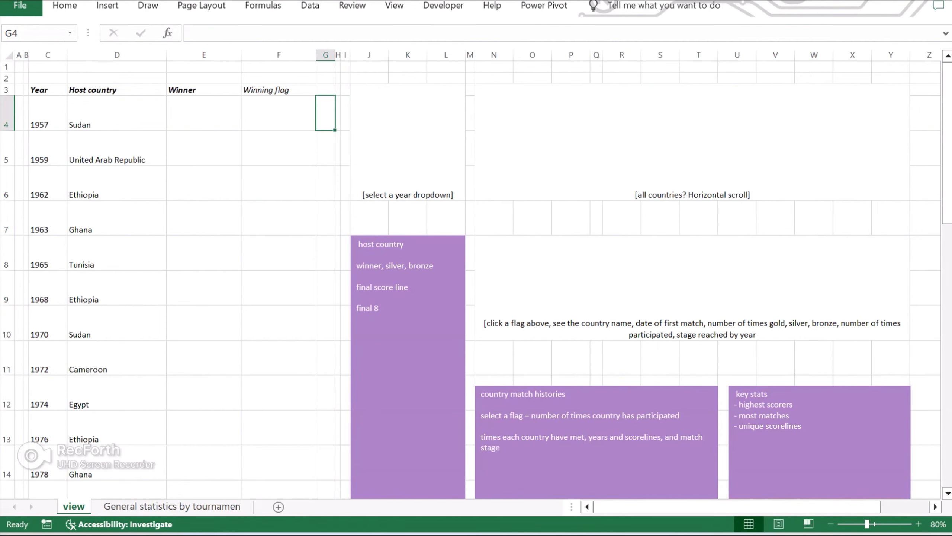
# Insert a row above the table headings and merge and center row 2 across the dashboard from column B
pyautogui.rightClick(6, 90)
pyautogui.click(42, 217)
pyautogui.click(7, 78)
pyautogui.moveTo(7, 84); pyautogui.dragTo(934, 84)
pyautogui.click(64, 5)
pyautogui.click(385, 58)
# Enter the title "African Cup of Nations (AFCON)" in the merged row 2
pyautogui.write('A')
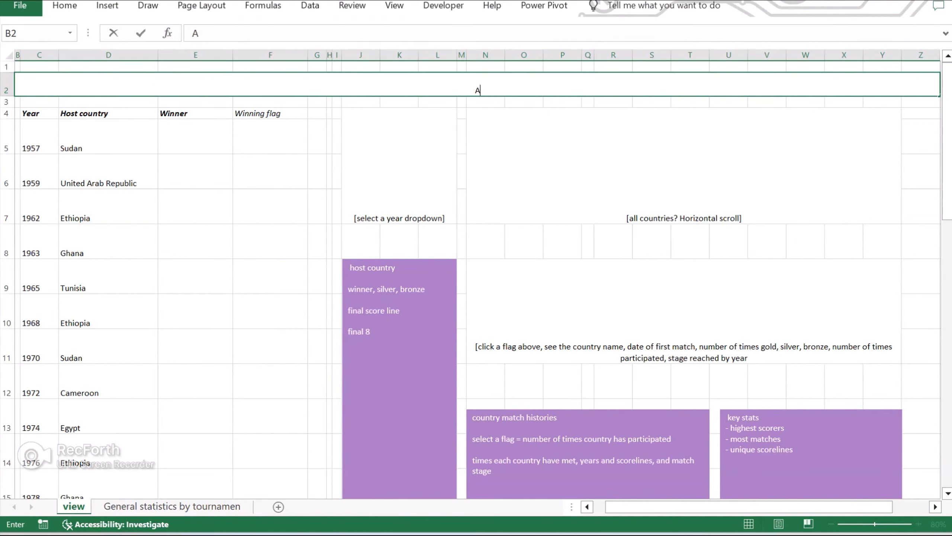
pyautogui.write('fric')
pyautogui.write('an Cup of Nations (AFCON)')
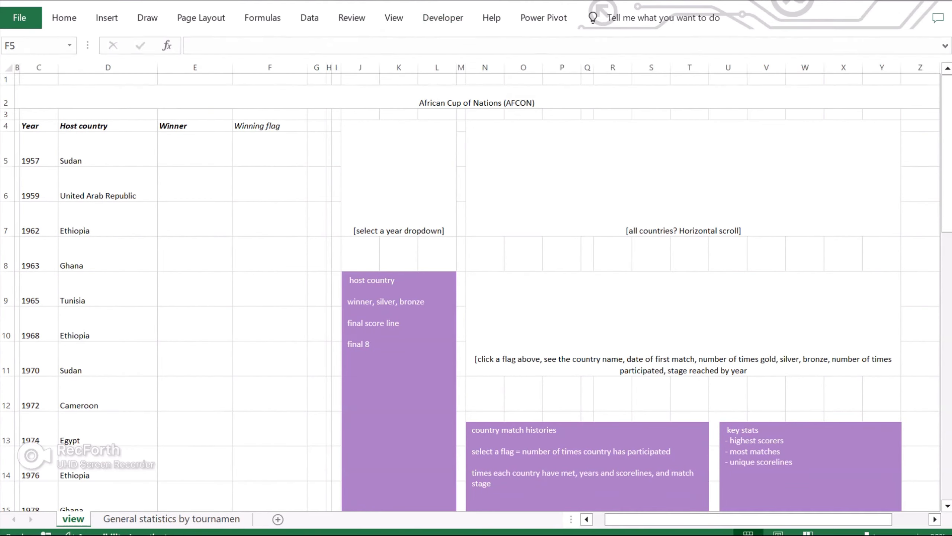
# Insert a vertical scroll bar form control in column G beside Winning flag, spanning rows 5 to 14
pyautogui.click(269, 148)
pyautogui.click(443, 18)
pyautogui.click(318, 51)
pyautogui.press('Escape')
pyautogui.click(443, 17)
pyautogui.click(319, 51)
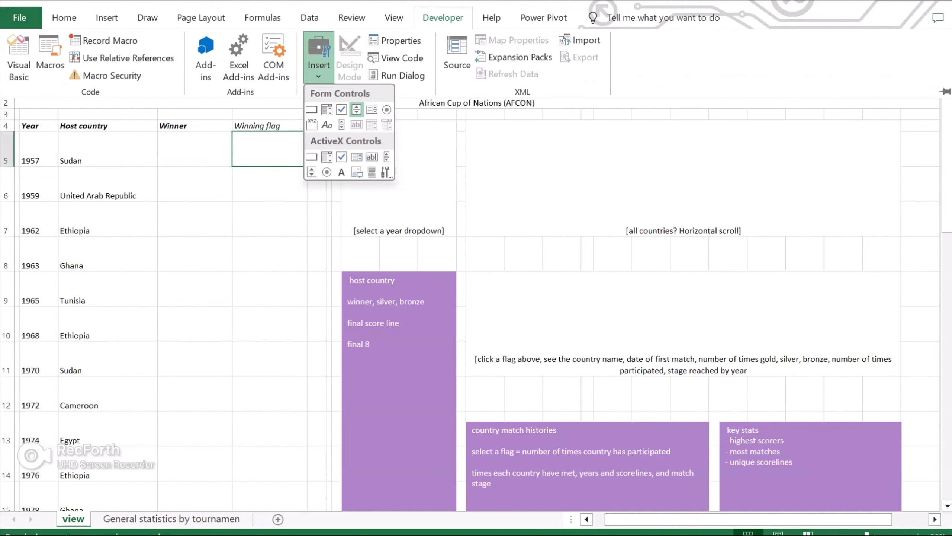
pyautogui.click(355, 108)
pyautogui.moveTo(307, 131)
pyautogui.mouseDown()
pyautogui.moveTo(435, 512)
pyautogui.moveTo(298, 476)
pyautogui.moveTo(321, 479)
pyautogui.mouseUp()
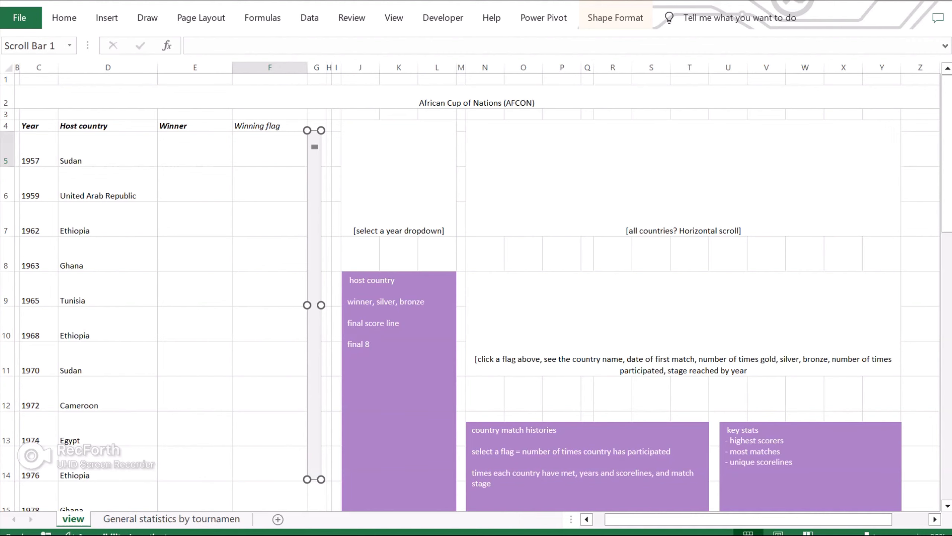
# Shrink the scroll bar slightly so that it sits just inside column G below the heading row
pyautogui.click(336, 184)
pyautogui.rightClick(312, 135)
pyautogui.click(313, 135)
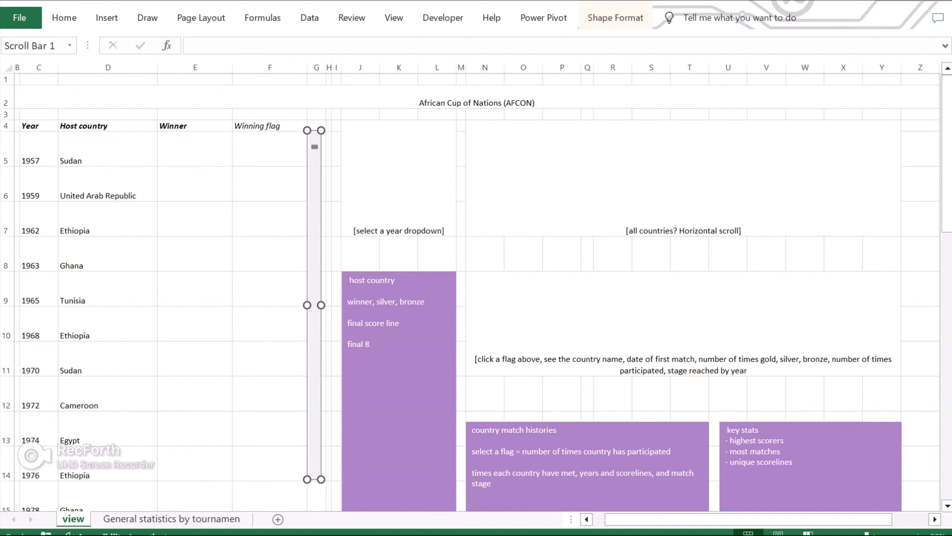
pyautogui.moveTo(322, 130); pyautogui.dragTo(320, 133)
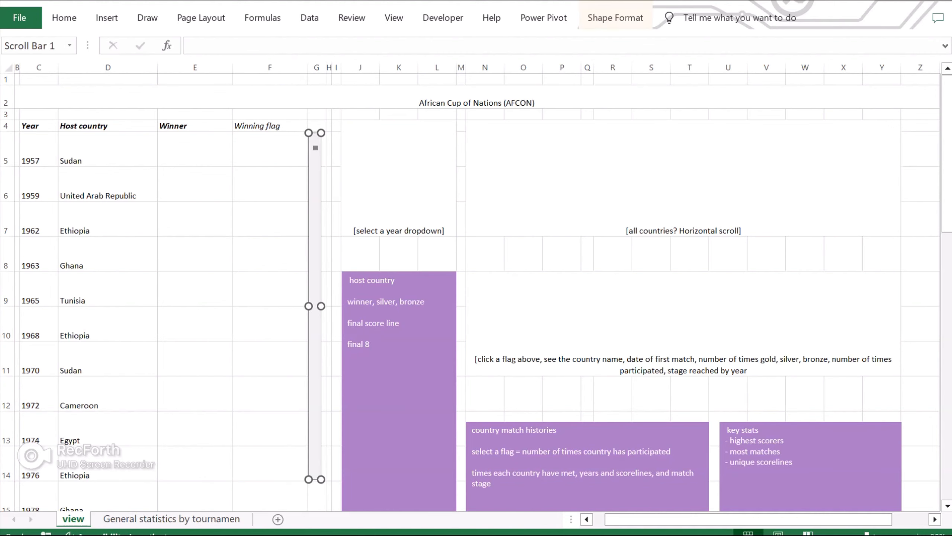
# Narrow column G slightly so that it fits closely around the scroll bar
pyautogui.click(336, 184)
pyautogui.moveTo(326, 67); pyautogui.dragTo(325, 67)
pyautogui.rightClick(316, 249)
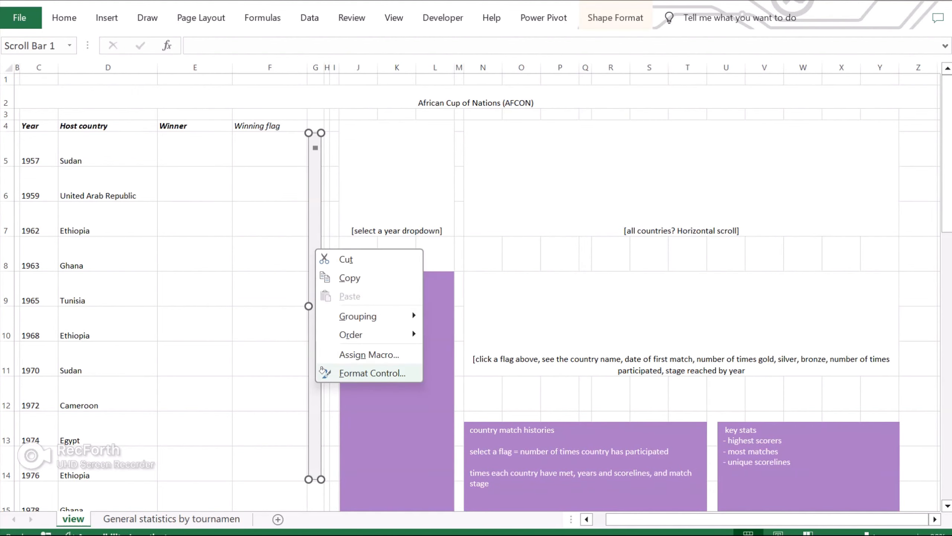
pyautogui.click(232, 519)
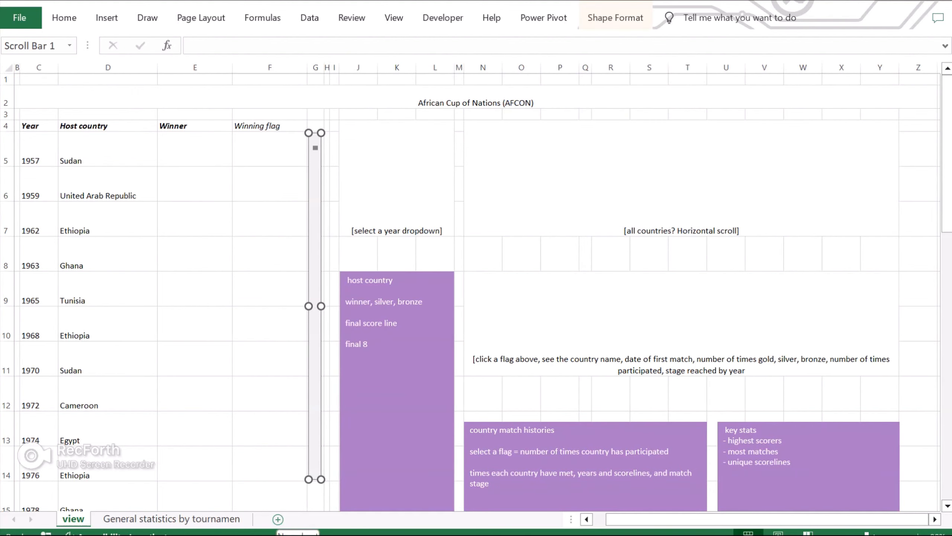
# Add a worksheet between the view and General statistics sheets and name it calc
pyautogui.click(277, 519)
pyautogui.rightClick(103, 520)
pyautogui.click(136, 376)
pyautogui.write('calc')
# Fill the table area B4:G16 with the lightest blue-gray theme color
pyautogui.moveTo(26, 115); pyautogui.dragTo(327, 424)
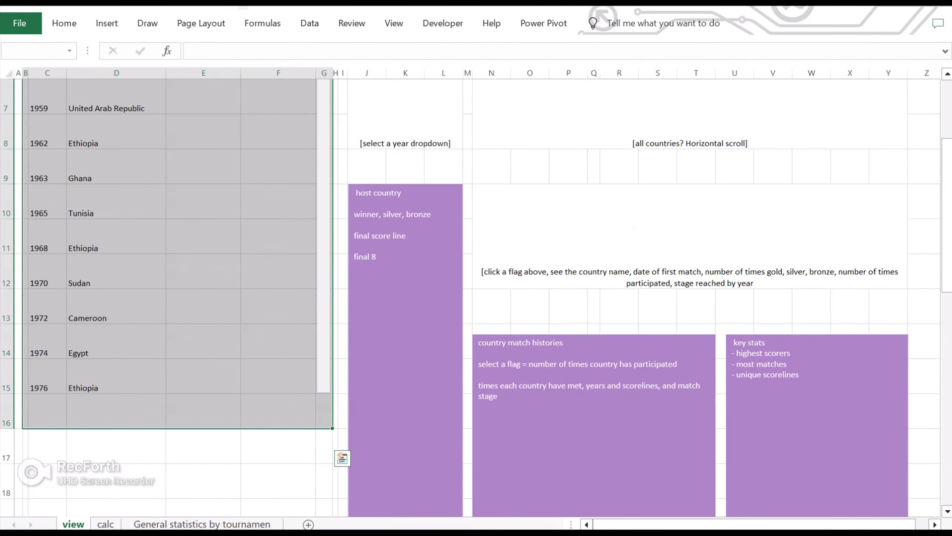
pyautogui.click(243, 7)
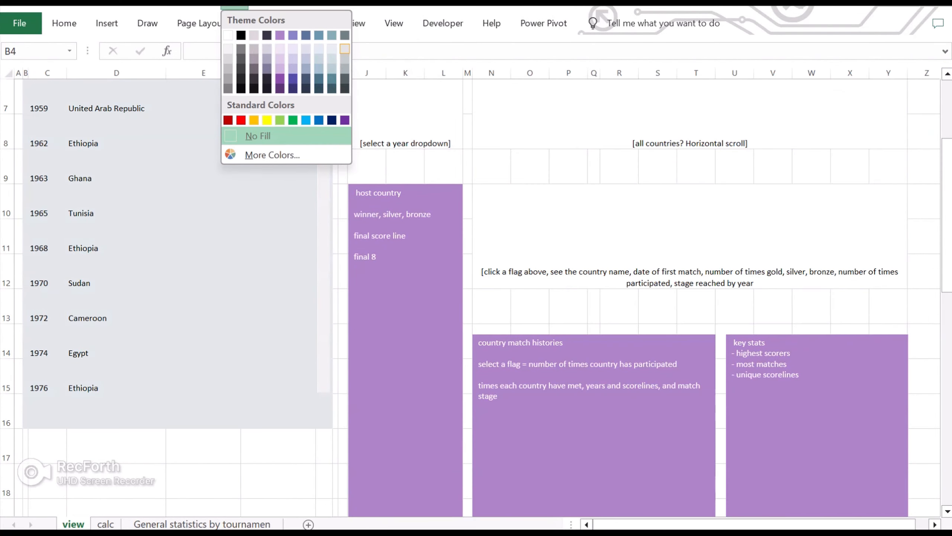
pyautogui.click(344, 48)
# Reduce the height of row 16 to a thin shaded margin beneath the table
pyautogui.scroll(-1, 178, 337)
pyautogui.click(116, 480)
pyautogui.moveTo(7, 463); pyautogui.dragTo(7, 434)
pyautogui.click(116, 376)
pyautogui.scroll(2, 116, 376)
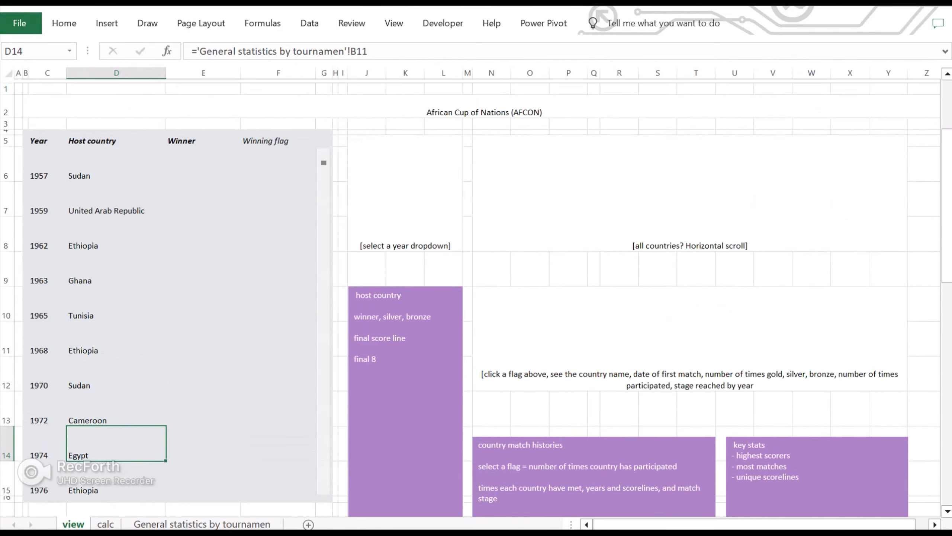
# Unmerge the year dropdown placeholder and merge it again over the smaller range J5:L6
pyautogui.click(406, 191)
pyautogui.click(210, 7)
pyautogui.moveTo(367, 137); pyautogui.dragTo(444, 171)
pyautogui.click(188, 8)
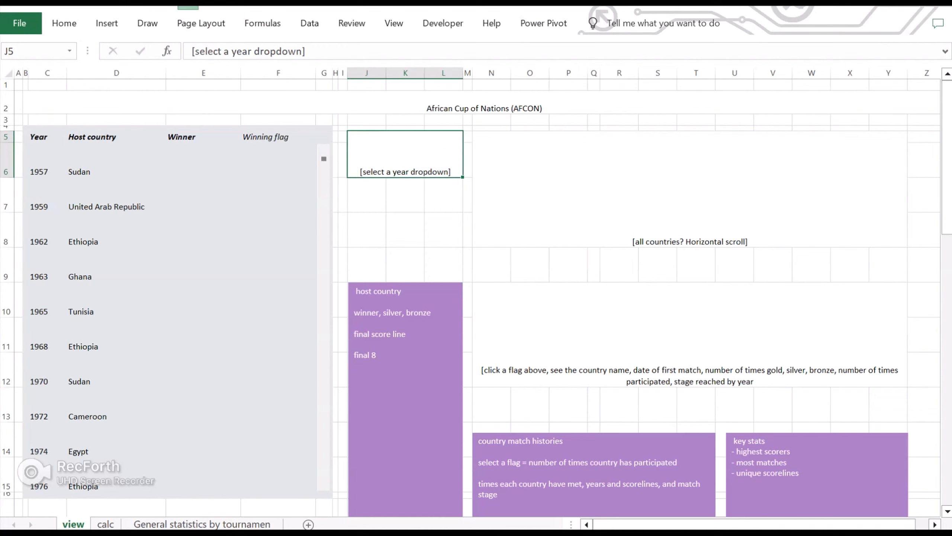
# Add list data validation to the merged cell J5, using the tournament years in column A of the General statistics sheet as source
pyautogui.click(442, 23)
pyautogui.click(310, 23)
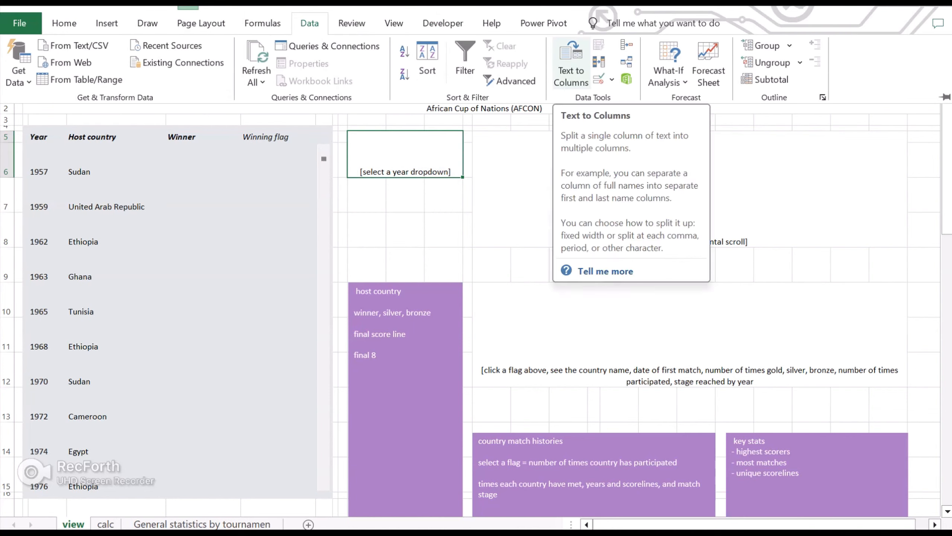
pyautogui.click(599, 79)
pyautogui.click(683, 279)
pyautogui.click(608, 324)
pyautogui.click(785, 343)
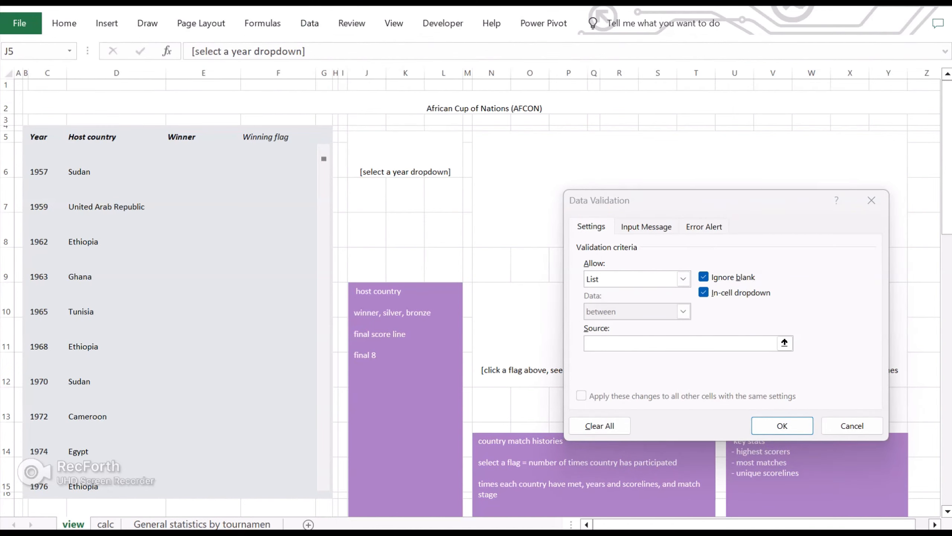
pyautogui.click(201, 524)
pyautogui.moveTo(16, 88); pyautogui.dragTo(16, 285)
pyautogui.click(781, 426)
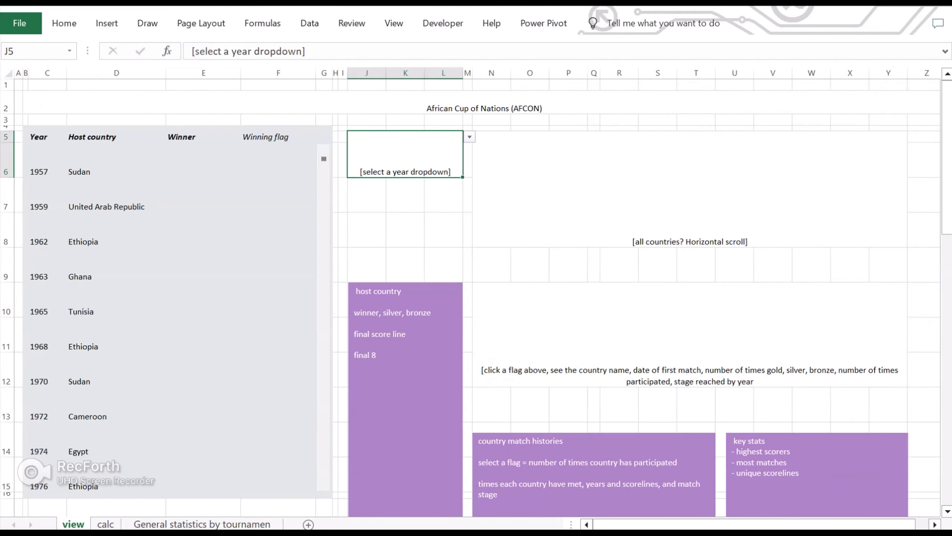
# Choose 1965 in the year dropdown and format it much larger, bold and vertically centered
pyautogui.click(469, 137)
pyautogui.click(366, 179)
pyautogui.click(64, 24)
pyautogui.tripleClick(200, 51)
pyautogui.tripleClick(200, 51)
pyautogui.doubleClick(201, 51)
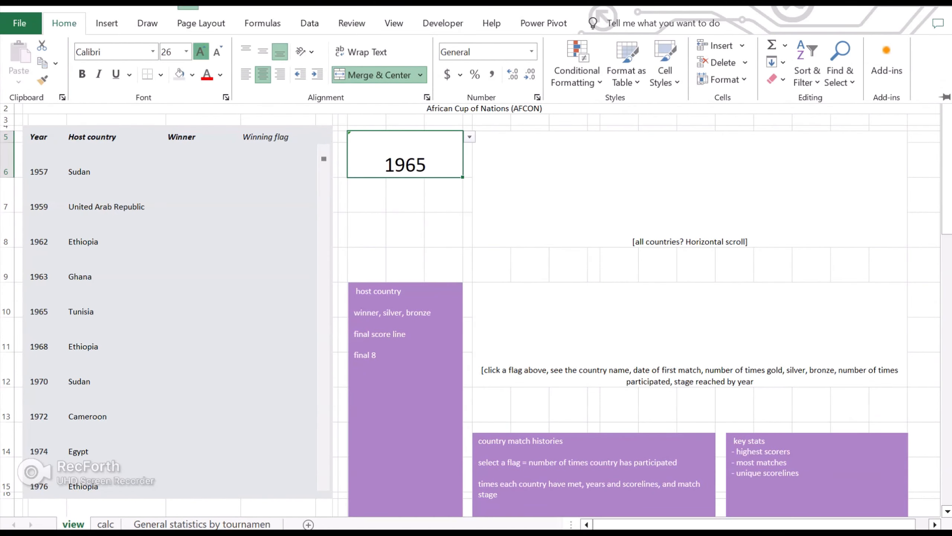
pyautogui.doubleClick(201, 51)
pyautogui.click(263, 52)
pyautogui.click(82, 75)
pyautogui.click(367, 229)
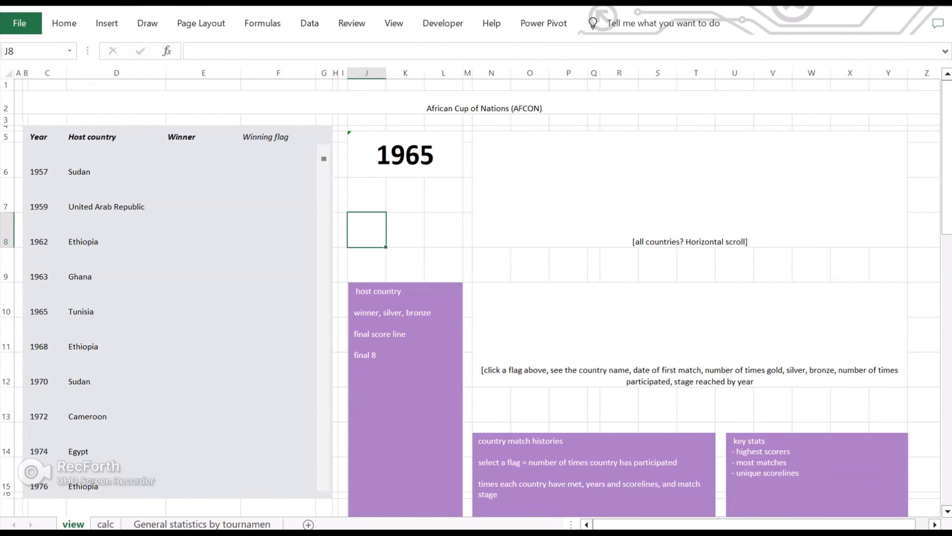
# Add a bottom border under the table headings from Year to Winning flag
pyautogui.moveTo(45, 137); pyautogui.dragTo(278, 137)
pyautogui.click(64, 24)
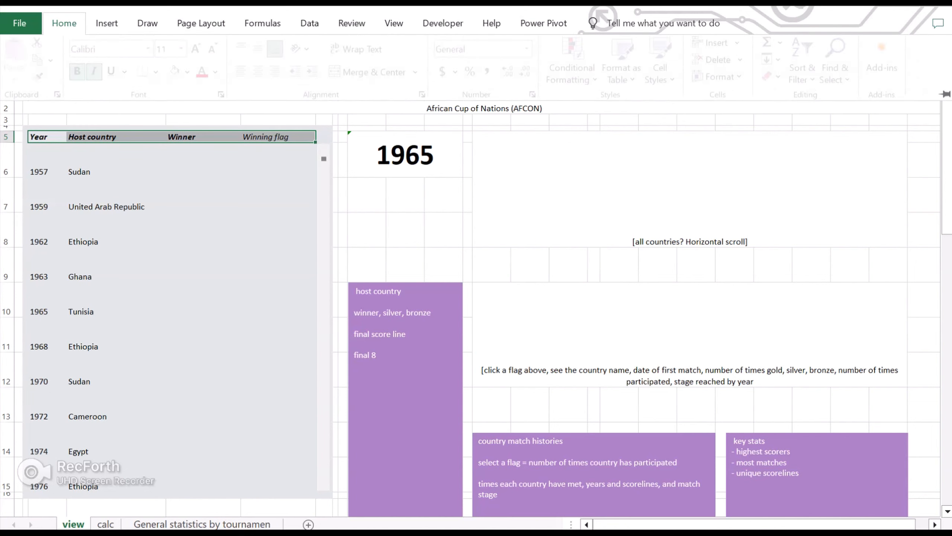
pyautogui.click(148, 74)
pyautogui.click(278, 195)
# Vertically center the table rows C6:F15 and add horizontal border lines between them
pyautogui.moveTo(45, 161); pyautogui.dragTo(278, 484)
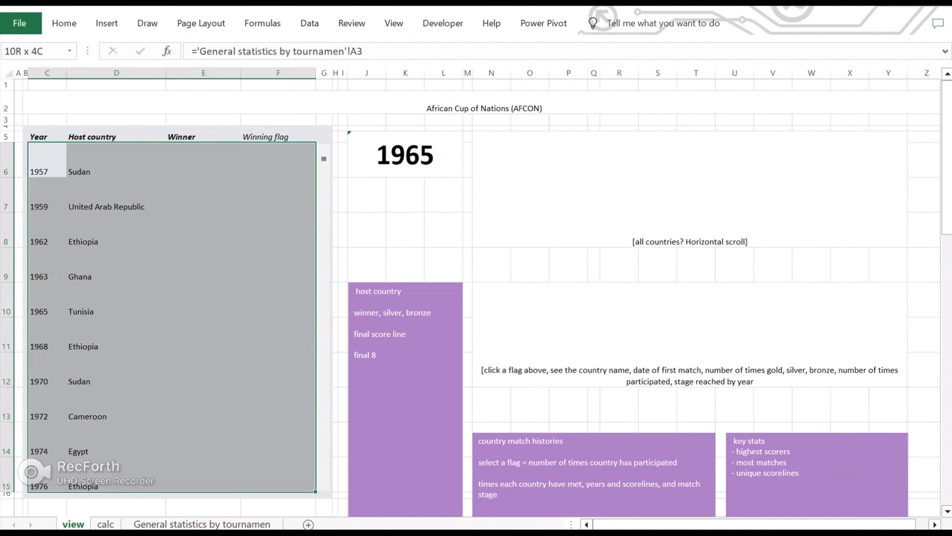
pyautogui.click(64, 24)
pyautogui.click(263, 52)
pyautogui.click(161, 75)
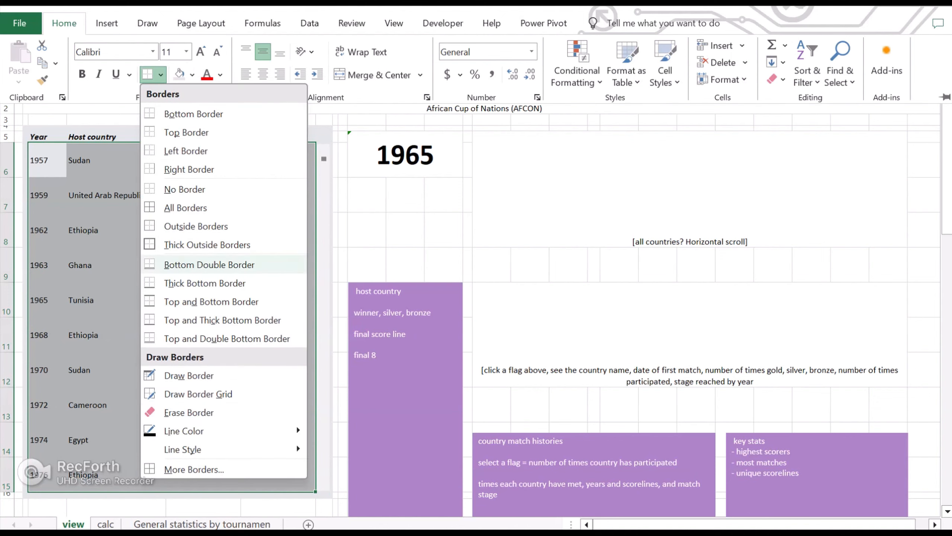
pyautogui.click(187, 467)
pyautogui.click(813, 492)
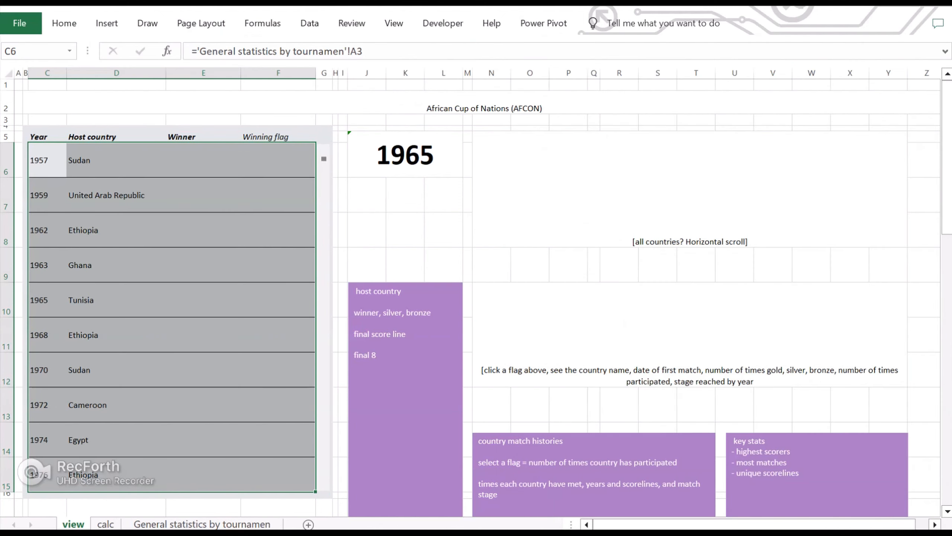
# Change the horizontal border lines of the table rows C6:F15 to gray
pyautogui.click(64, 23)
pyautogui.click(148, 74)
pyautogui.click(633, 326)
pyautogui.click(559, 431)
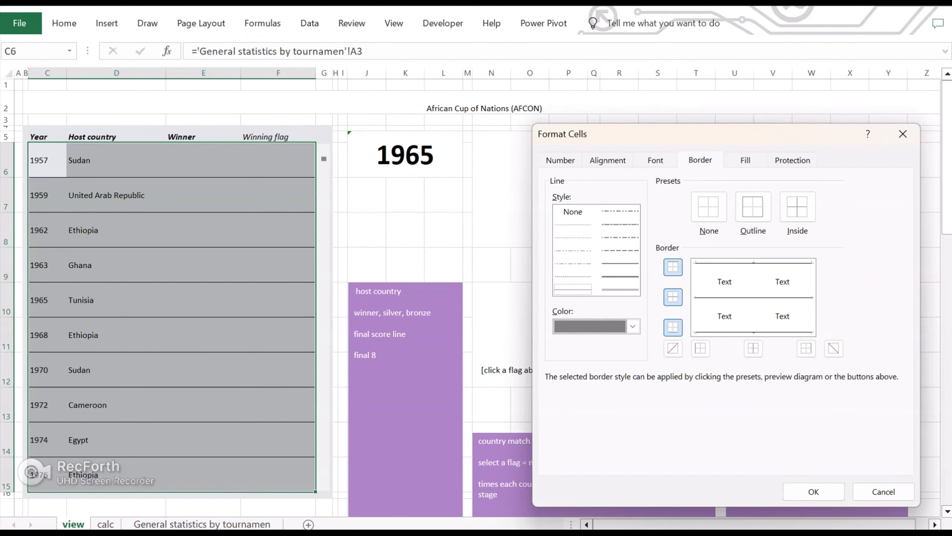
pyautogui.click(754, 348)
pyautogui.click(814, 492)
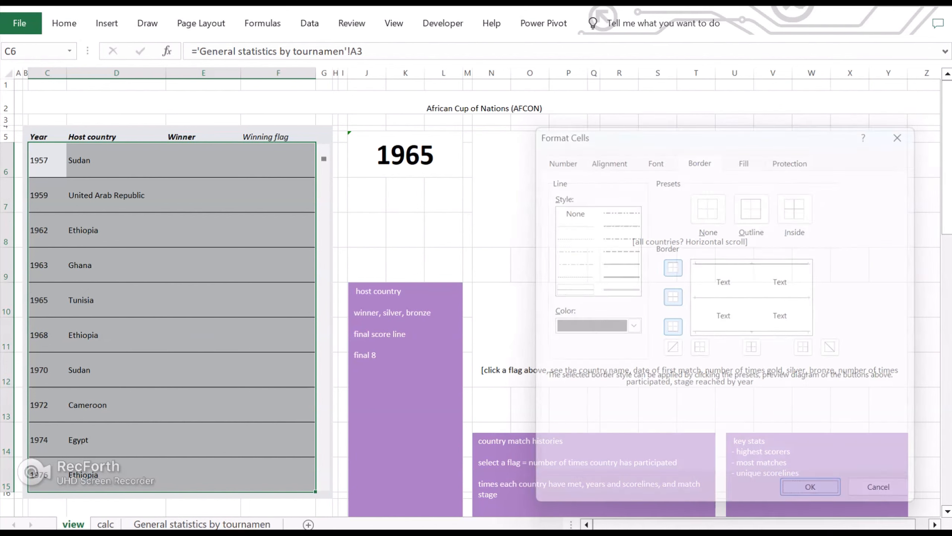
pyautogui.click(367, 229)
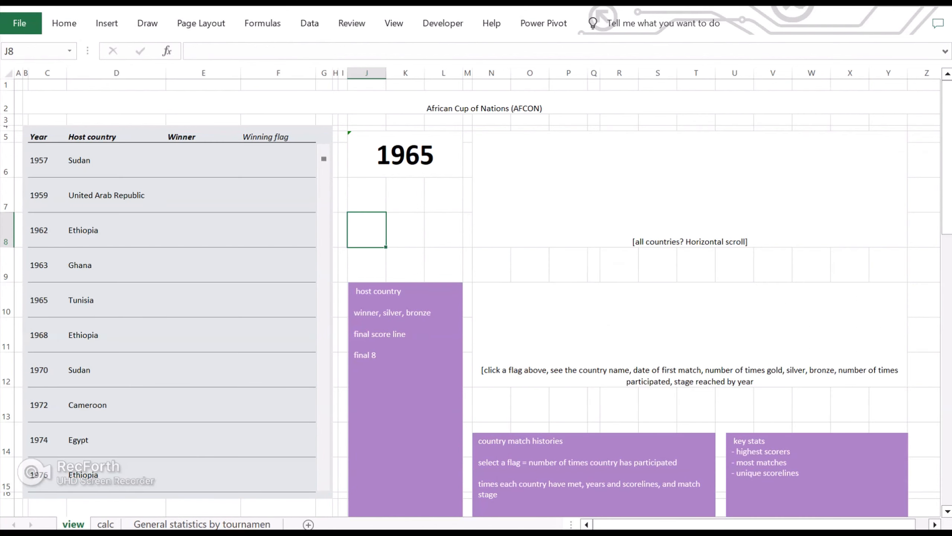
# Set the font color of the table rows C6:F15 to dark gray
pyautogui.moveTo(47, 160); pyautogui.dragTo(279, 474)
pyautogui.click(64, 23)
pyautogui.click(220, 75)
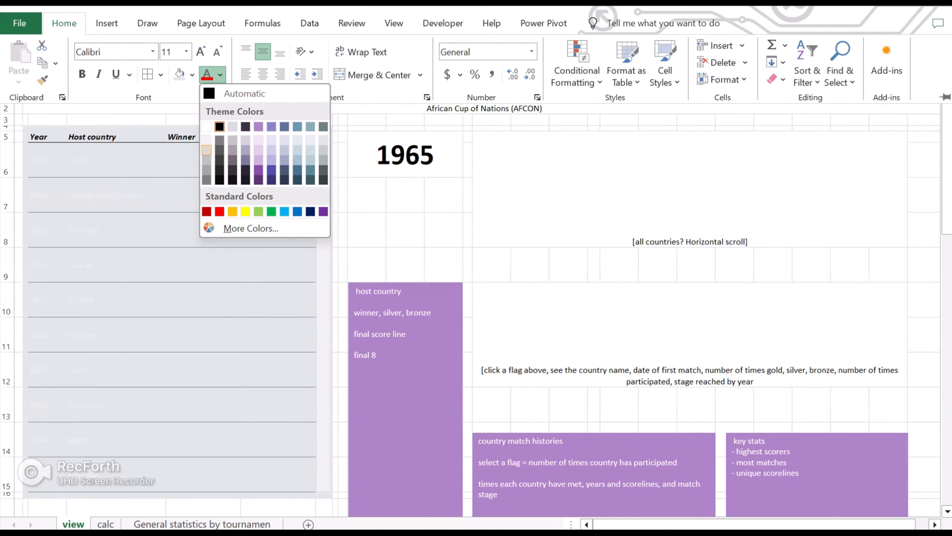
pyautogui.click(220, 160)
pyautogui.click(203, 195)
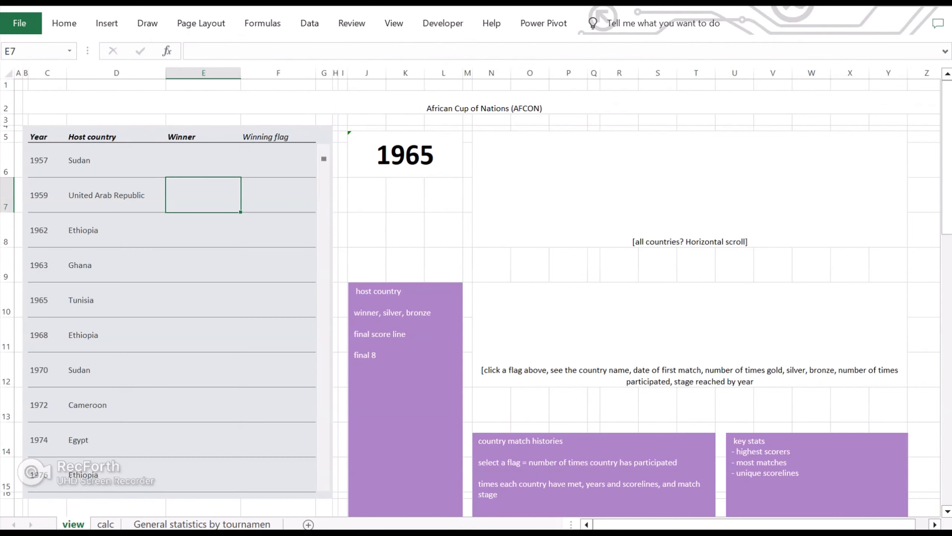
# Link Winner cell E6 to C3 of the General statistics sheet and fill the formula down the column
pyautogui.click(203, 159)
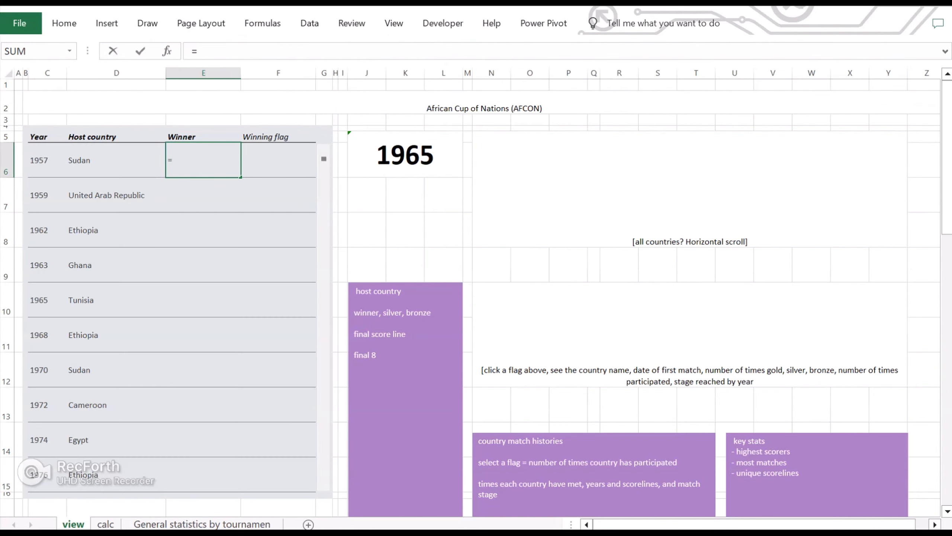
pyautogui.click(201, 524)
pyautogui.press('Return')
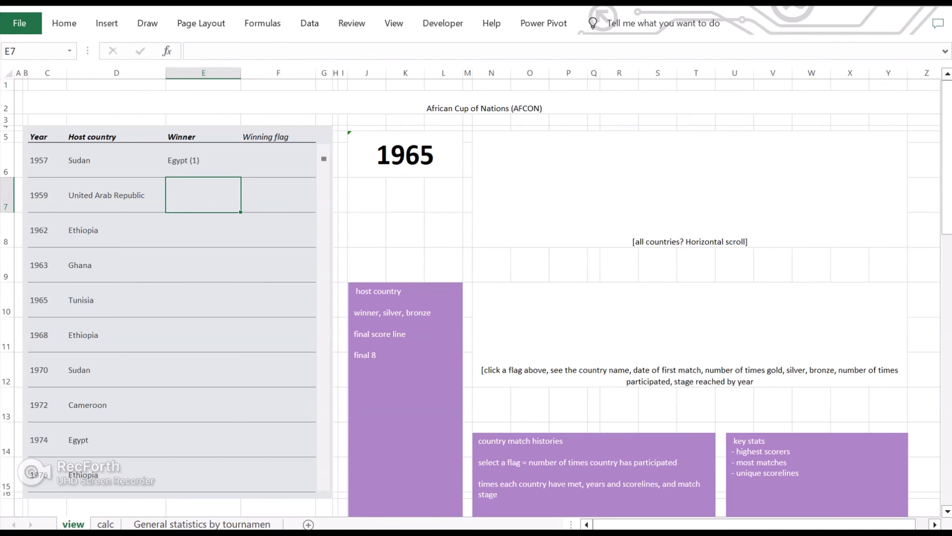
pyautogui.click(203, 160)
pyautogui.doubleClick(241, 177)
# In G3 of the General statistics sheet, enter =LEFT([@[Champions (titles)]],FIND("(",[@[Champions (titles)]])) to extract the champion names
pyautogui.hotkey('ctrl', 'pagedown')
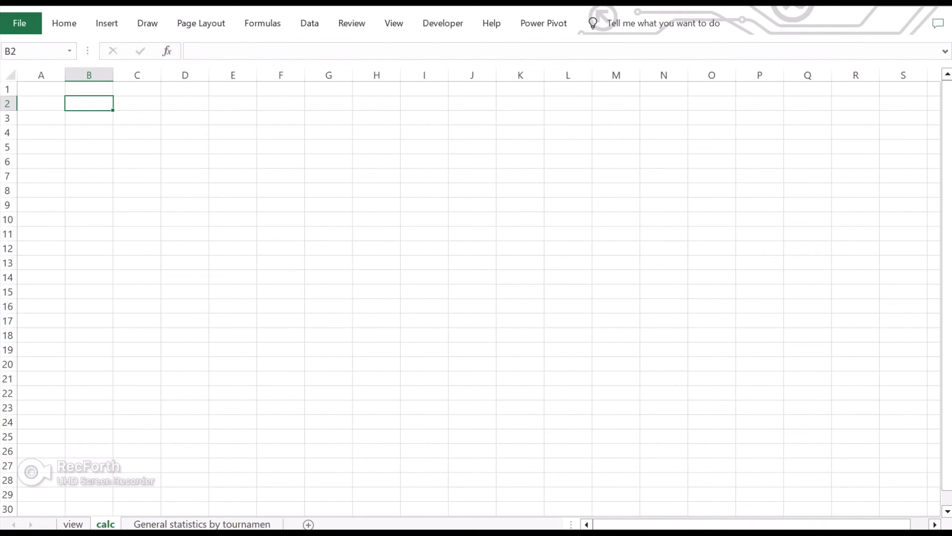
pyautogui.hotkey('ctrl', 'pagedown')
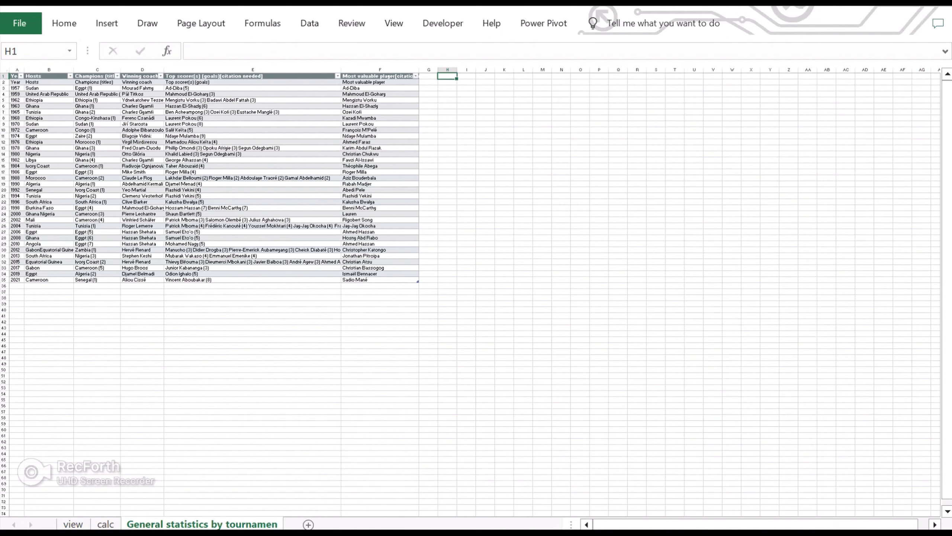
pyautogui.click(97, 88)
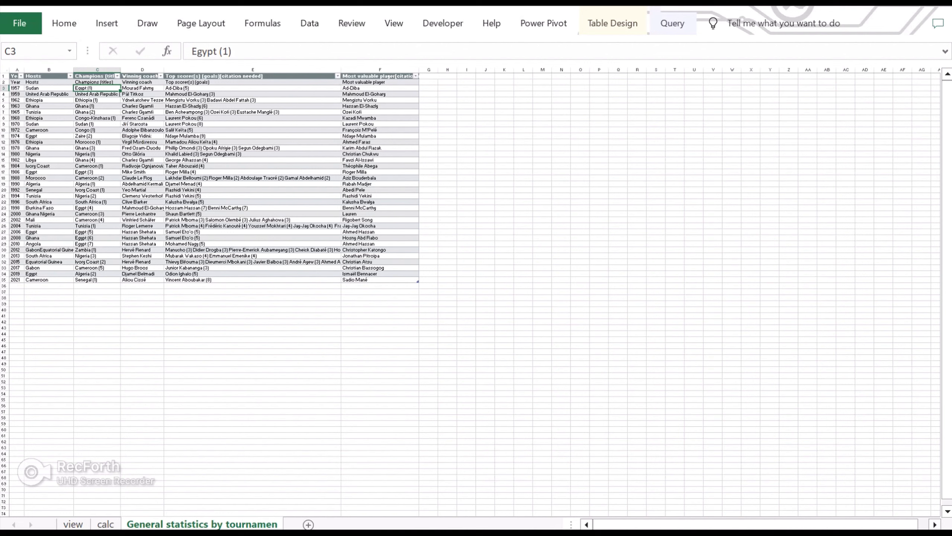
pyautogui.click(428, 88)
pyautogui.write('=')
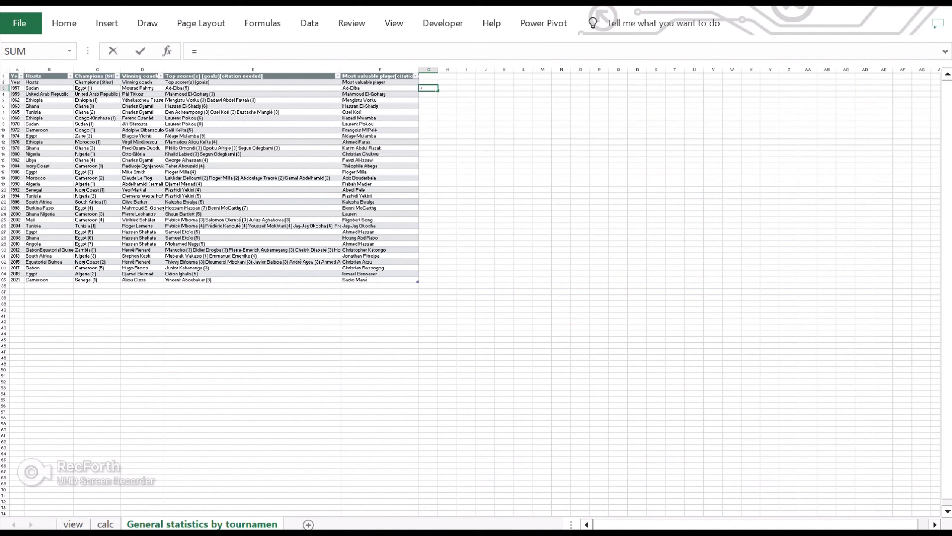
pyautogui.write('left(')
pyautogui.click(97, 88)
pyautogui.write(',')
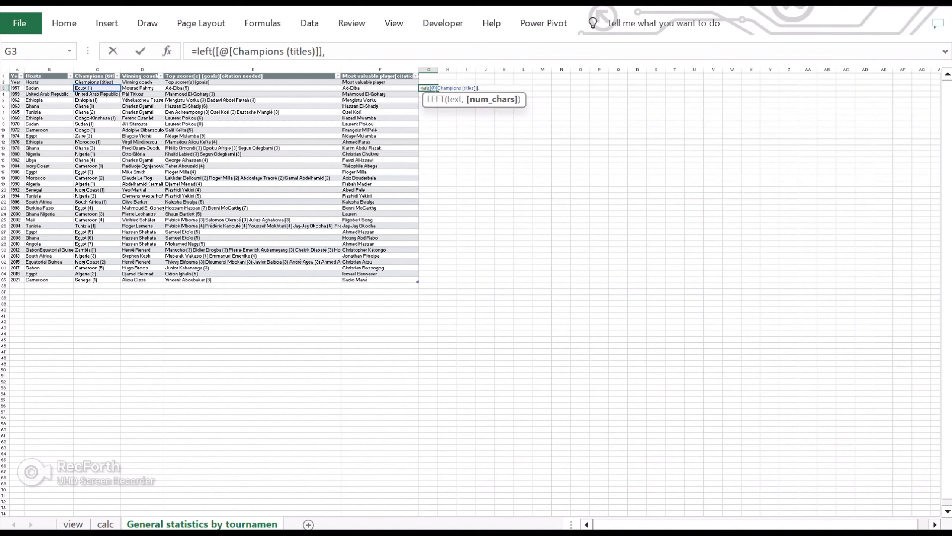
pyautogui.write('find("(""')
pyautogui.press('BackSpace')
pyautogui.write(',')
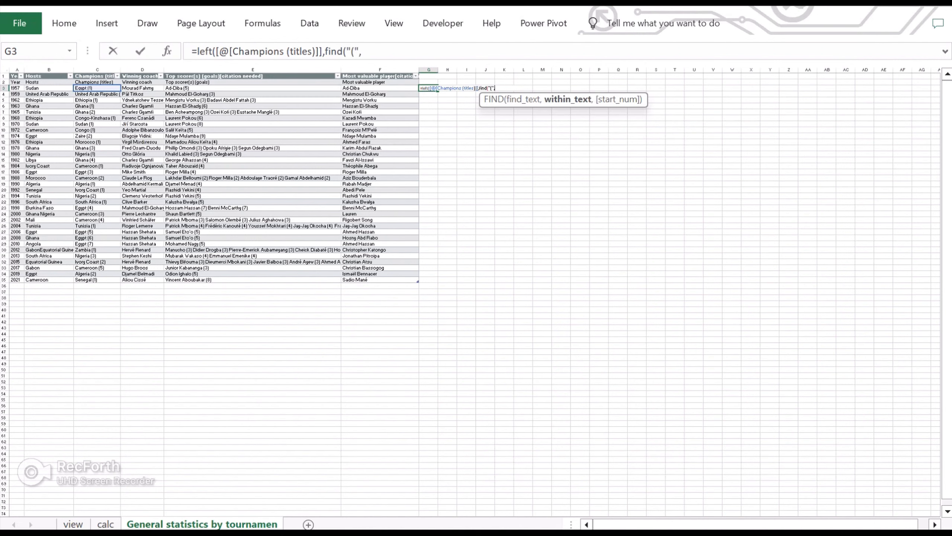
pyautogui.click(97, 88)
pyautogui.write(',')
pyautogui.press('BackSpace')
pyautogui.write(')')
pyautogui.press('Return')
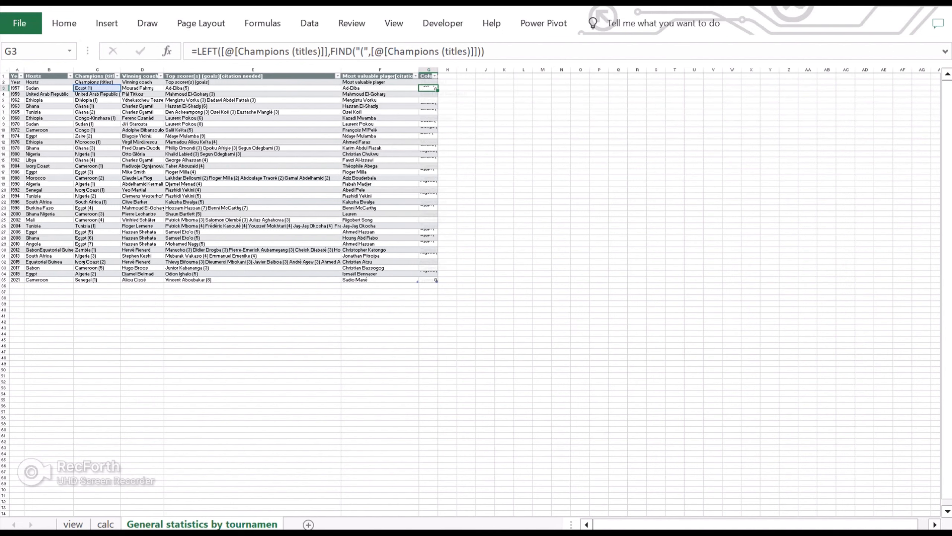
# Subtract 2 from the FIND result in the G3 formula to drop the space and bracket after each country name
pyautogui.click(483, 51)
pyautogui.write('-2')
pyautogui.press('Return')
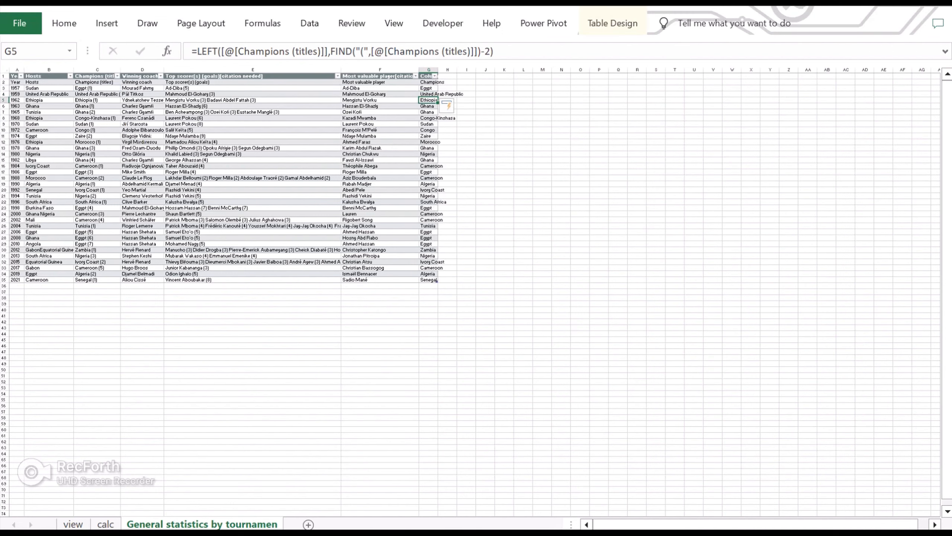
# Copy the extracted country names and paste them as values over the Champions (titles) column from C3 down
pyautogui.click(393, 23)
pyautogui.click(343, 62)
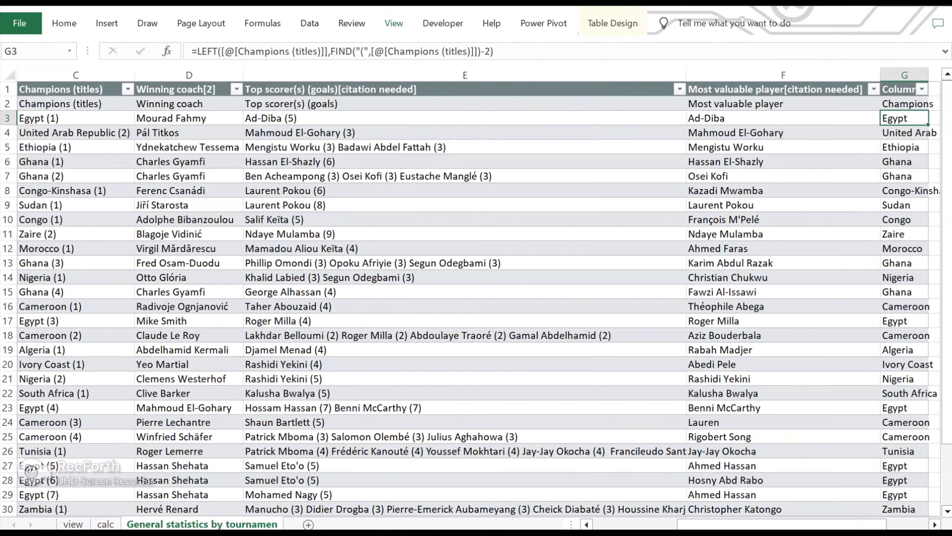
pyautogui.hscroll(1, 476, 293)
pyautogui.scroll(-2, 476, 293)
pyautogui.hscroll(-3, 477, 292)
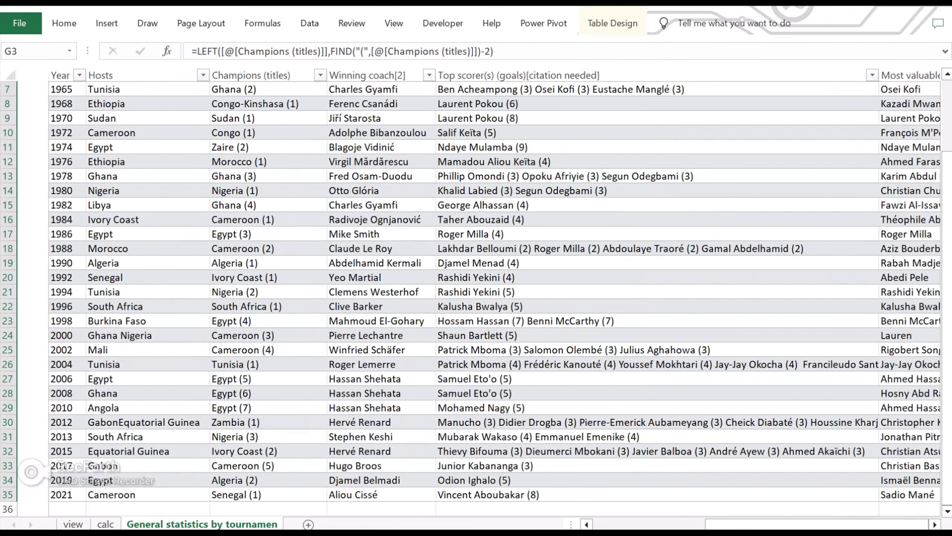
pyautogui.scroll(2, 477, 293)
pyautogui.rightClick(238, 119)
pyautogui.click(292, 209)
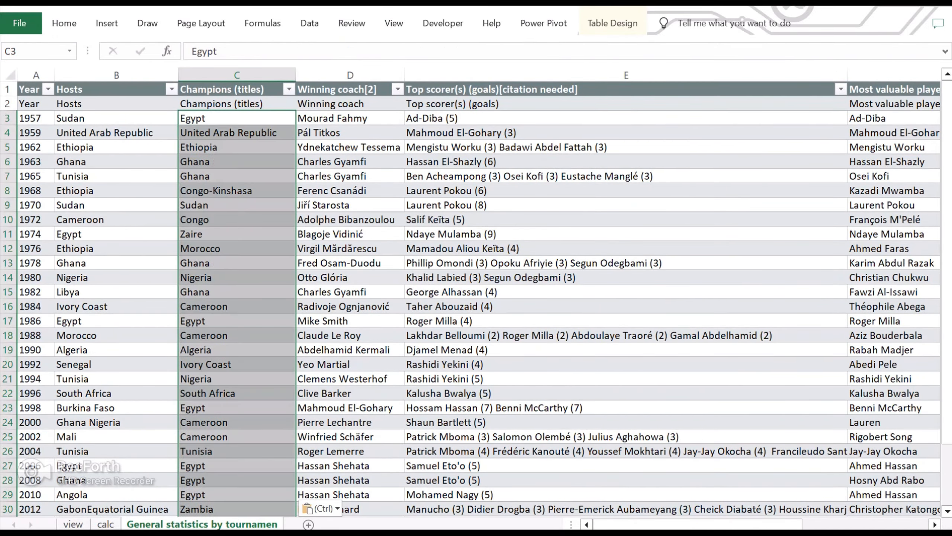
# Return to the view sheet and select the year dropdown cell J5
pyautogui.press('Right')
pyautogui.press('Right')
pyautogui.press('Right')
pyautogui.press('Right')
pyautogui.press('Left')
pyautogui.hotkey('ctrl', 'pageup')
pyautogui.hotkey('ctrl', 'pageup')
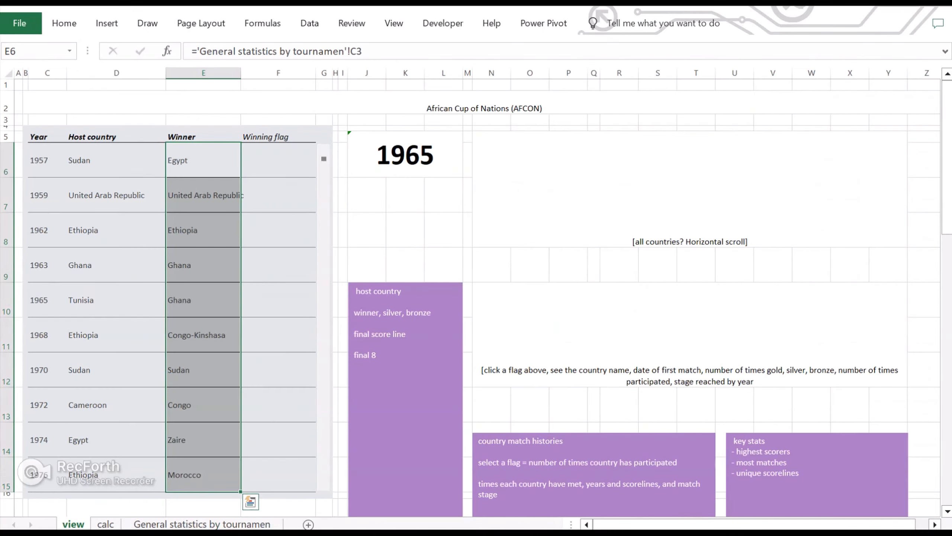
pyautogui.click(405, 154)
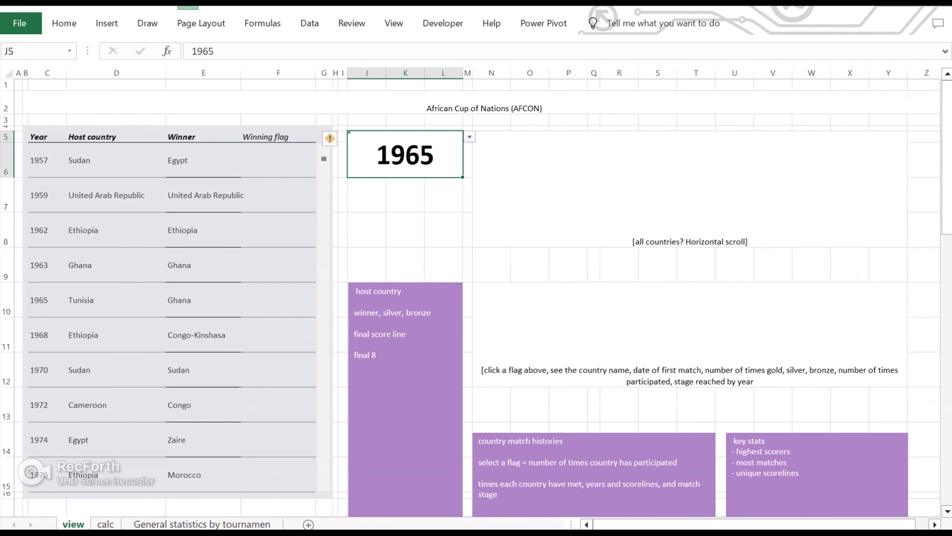
# Examine the Comprehensive team results by tournament table on the Wikipedia page, and select cell I1 on the workbook's data sheet
pyautogui.click(690, 189)
pyautogui.click(47, 160)
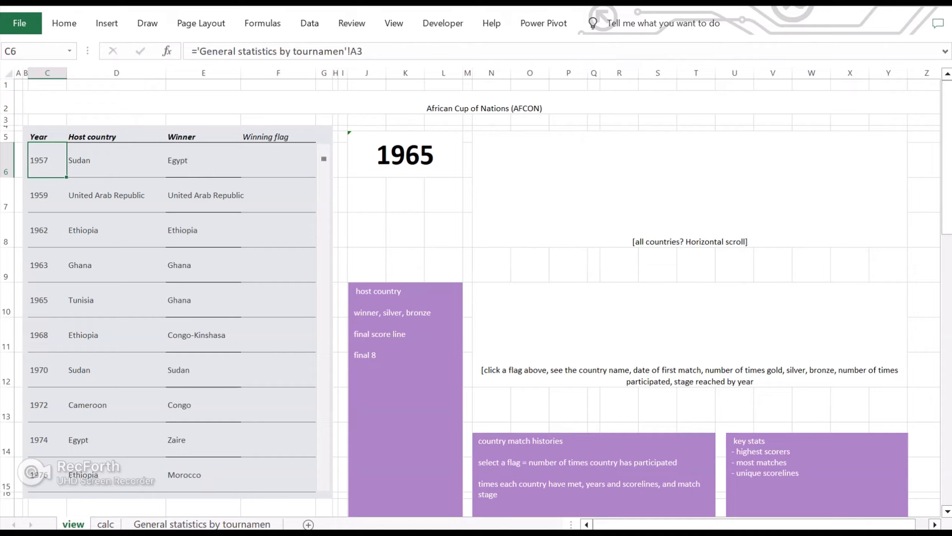
pyautogui.hotkey('alt', 'Tab')
pyautogui.hscroll(10, 572, 338)
pyautogui.hscroll(-10, 572, 338)
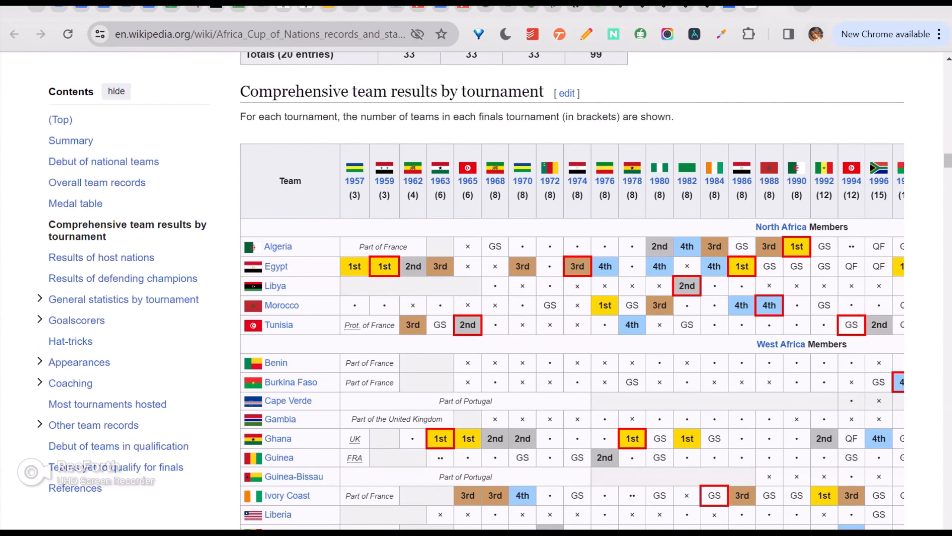
pyautogui.scroll(-10, 572, 291)
pyautogui.scroll(12, 572, 291)
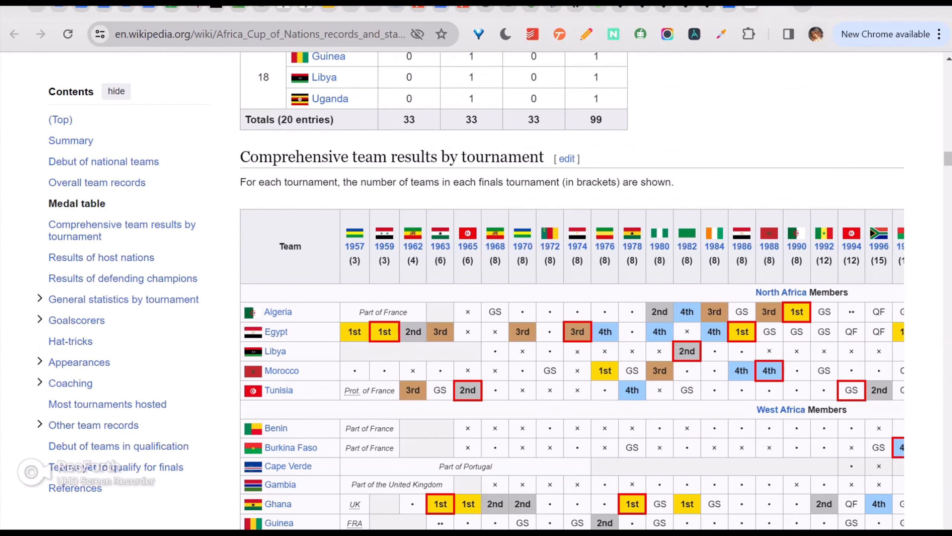
pyautogui.hotkey('alt', 'Tab')
pyautogui.click(775, 89)
pyautogui.click(310, 23)
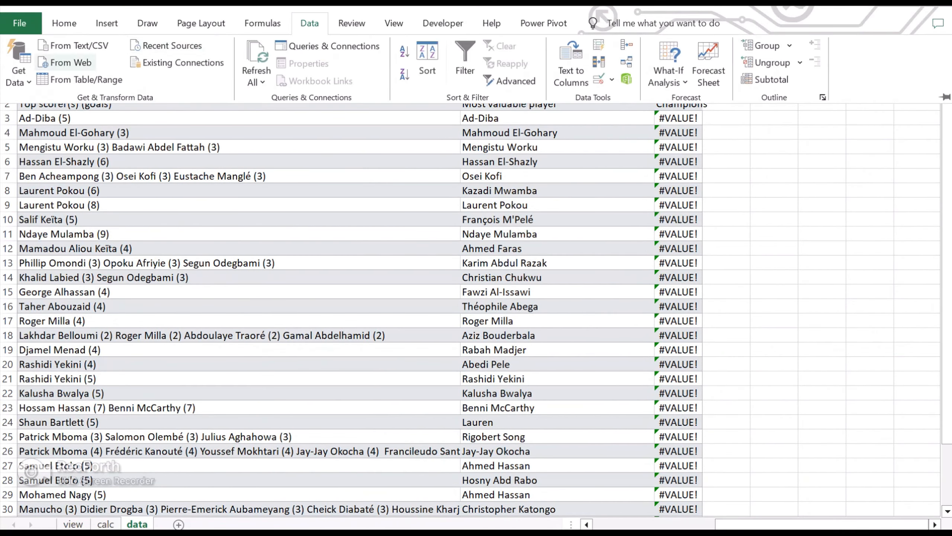
pyautogui.click(70, 64)
pyautogui.write('https://en.wikipedia.org/wiki/Africa_Cup_of_Nations_records_and_statistics')
pyautogui.press('Return')
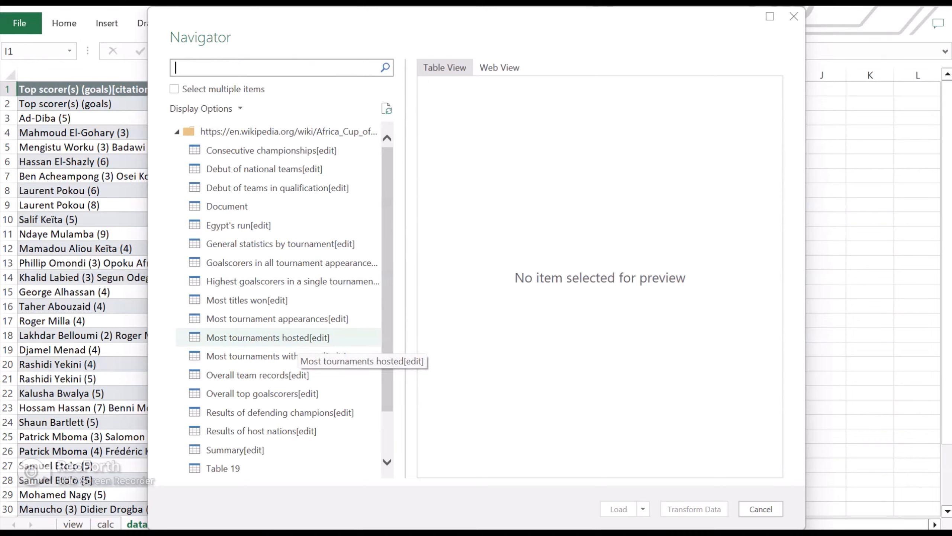
pyautogui.scroll(-1, 298, 339)
pyautogui.hotkey('alt', 'Tab')
pyautogui.hotkey('alt', 'Tab')
pyautogui.hotkey('alt', 'Tab')
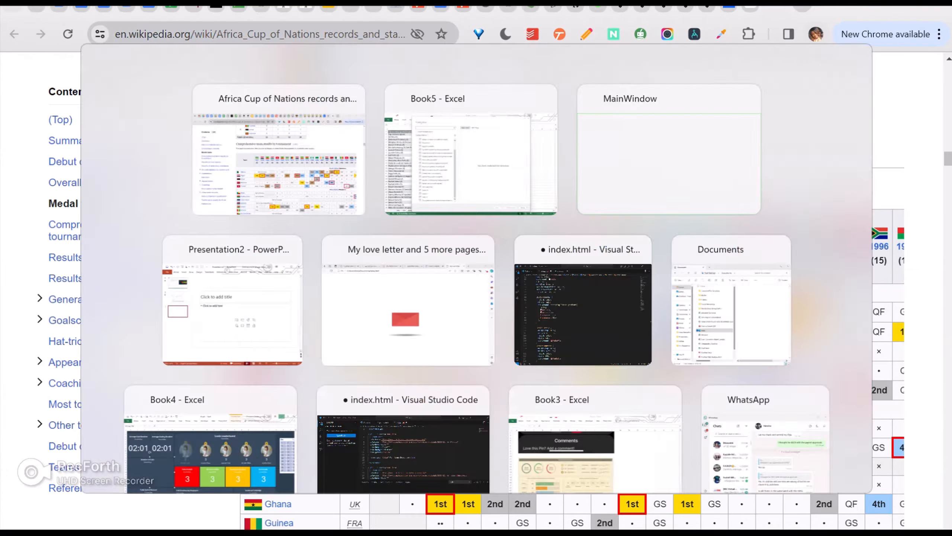
pyautogui.scroll(1, 298, 300)
pyautogui.click(761, 509)
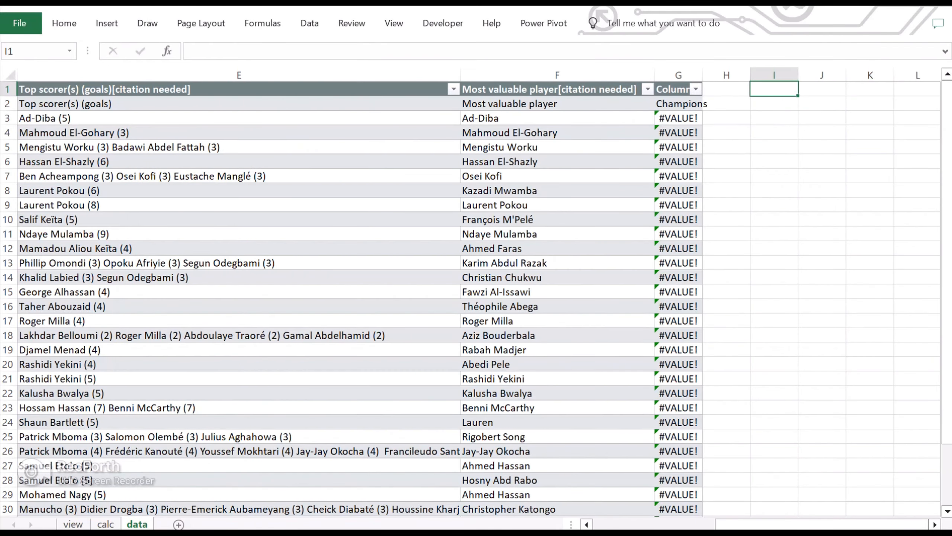
# Copy the whole Comprehensive team results by tournament table from Wikipedia and paste it at I1 of the data sheet
pyautogui.hotkey('alt', 'Tab')
pyautogui.scroll(-20, 406, 372)
pyautogui.moveTo(280, 247); pyautogui.dragTo(405, 518)
pyautogui.scroll(20, 405, 371)
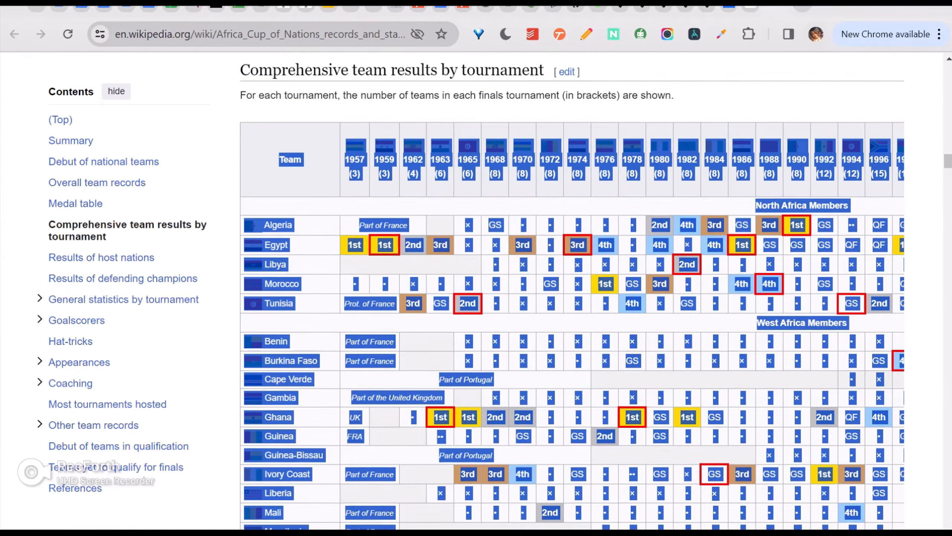
pyautogui.click(405, 372)
pyautogui.scroll(-10, 405, 372)
pyautogui.scroll(-3, 405, 293)
pyautogui.moveTo(405, 303); pyautogui.dragTo(405, 293)
pyautogui.hotkey('alt', 'Tab')
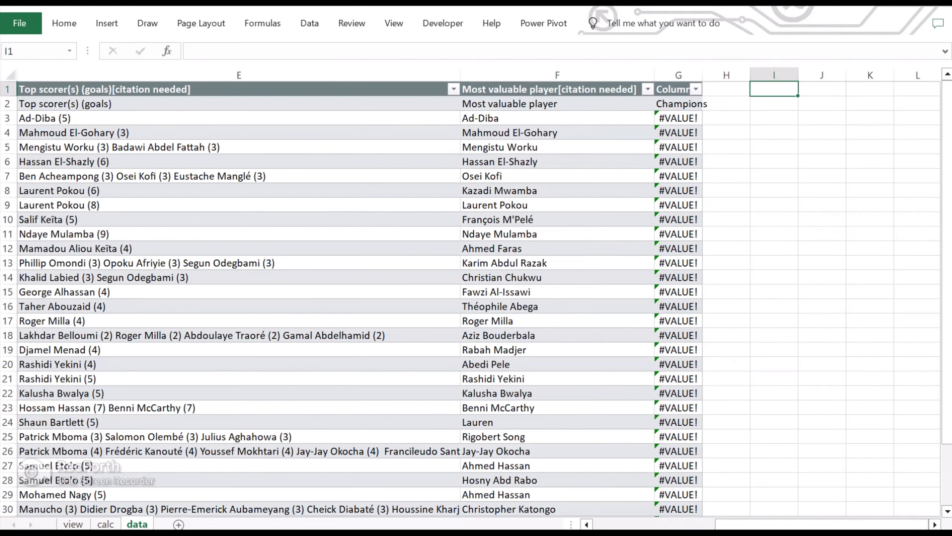
pyautogui.hotkey('ctrl', 'v')
pyautogui.hscroll(2, 476, 300)
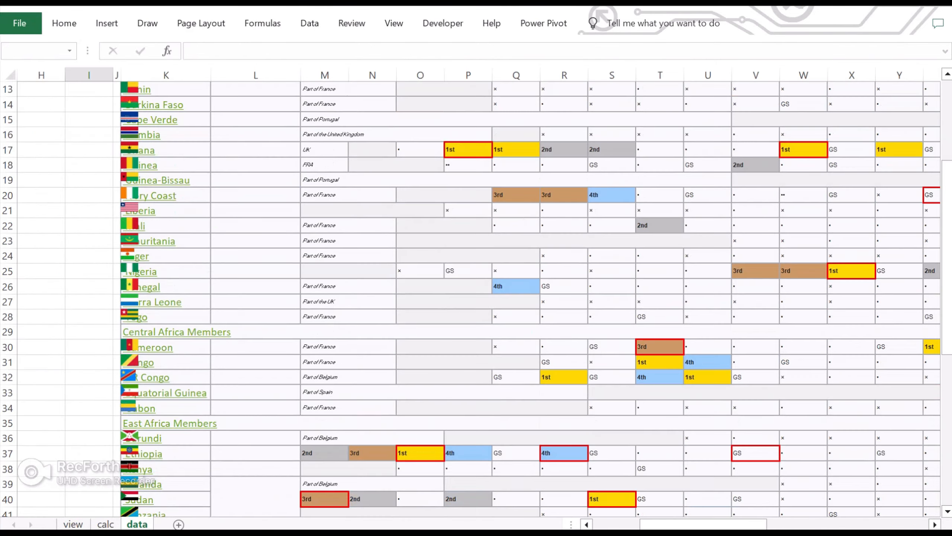
pyautogui.scroll(-9, 476, 300)
pyautogui.scroll(13, 476, 300)
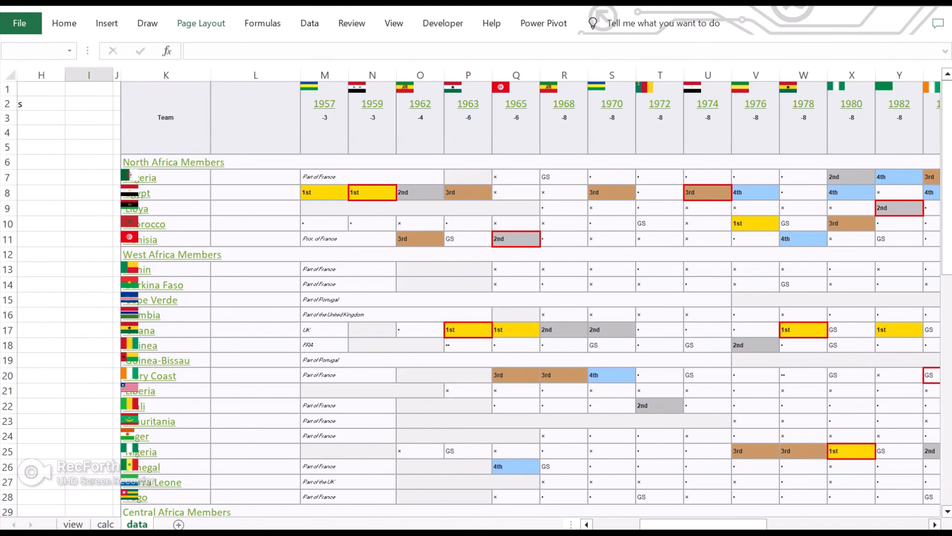
# Select the flag pictures beside the team names from Algeria to Uganda as objects and move them into column I
pyautogui.click(64, 24)
pyautogui.click(844, 65)
pyautogui.click(875, 287)
pyautogui.scroll(-3, 476, 300)
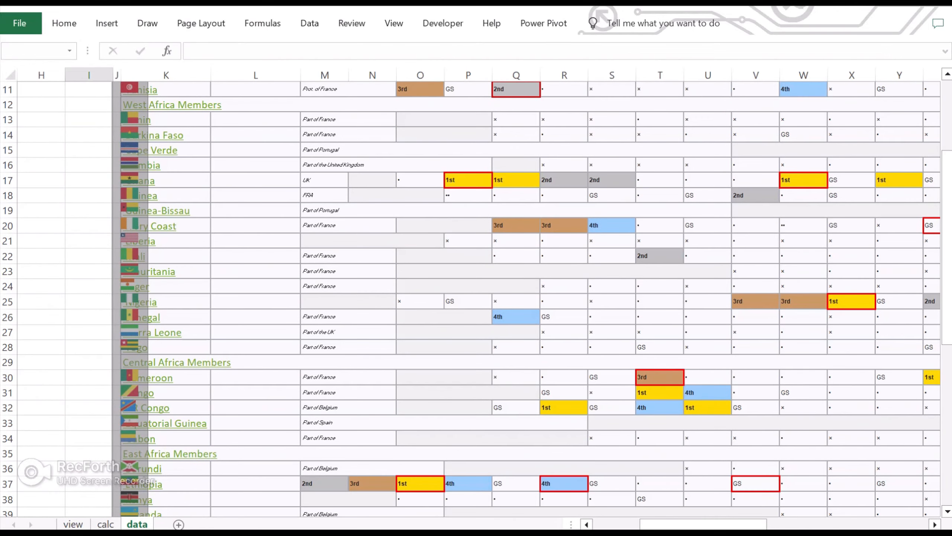
pyautogui.scroll(-2, 476, 300)
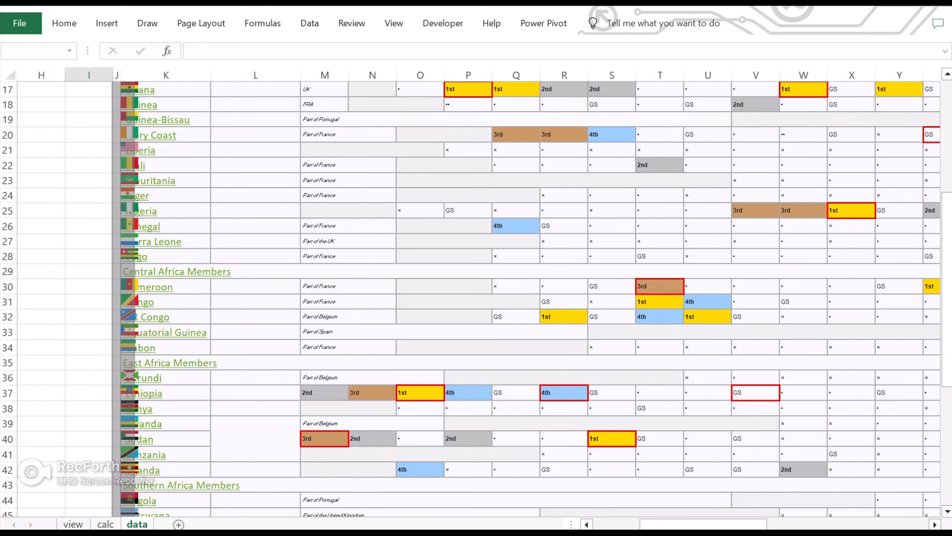
pyautogui.moveTo(135, 514); pyautogui.dragTo(79, 499)
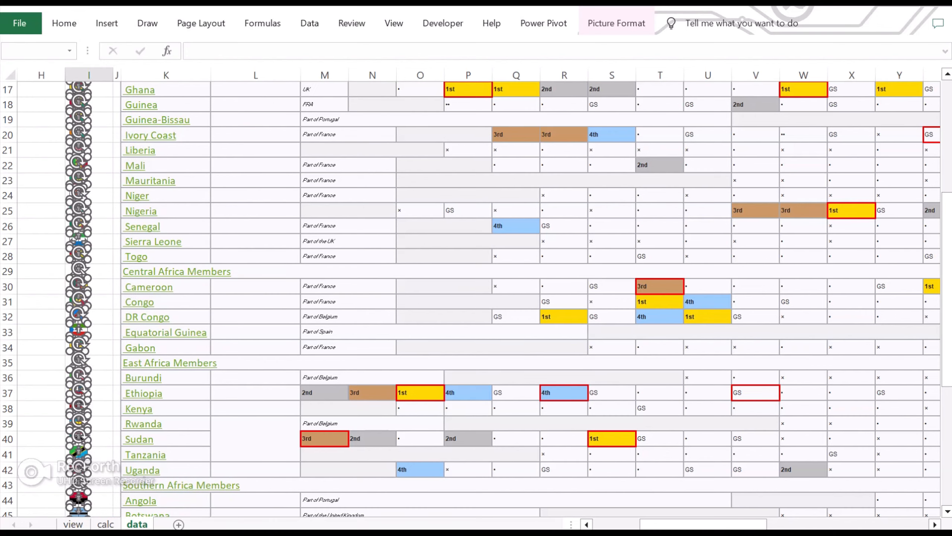
# Move the remaining flag pictures of the Southern Africa teams, down to Zimbabwe, into column I
pyautogui.press('Escape')
pyautogui.scroll(-6, 476, 300)
pyautogui.moveTo(109, 239); pyautogui.dragTo(152, 387)
pyautogui.moveTo(130, 362); pyautogui.dragTo(83, 362)
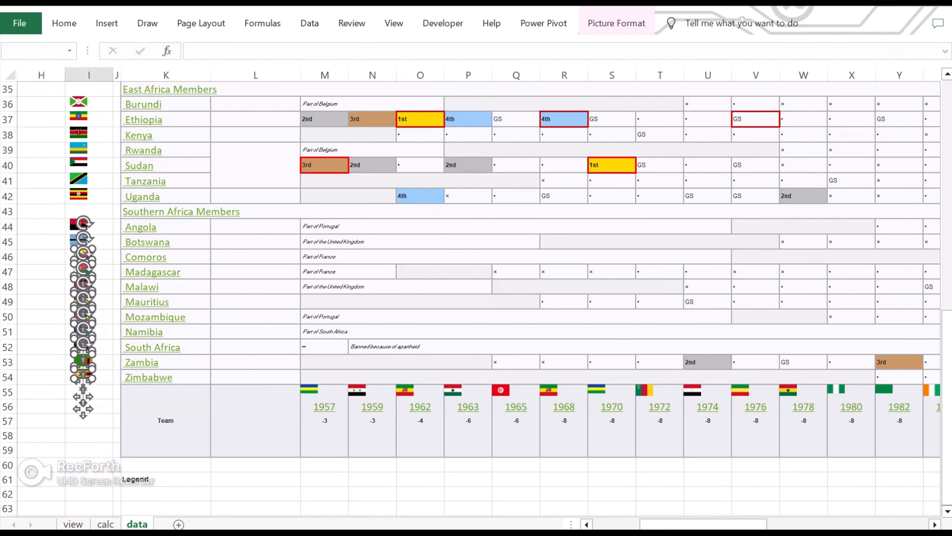
pyautogui.press('Escape')
# Shift the team flags slightly left within column I and narrow the column to fit them
pyautogui.moveTo(94, 402); pyautogui.dragTo(81, 82)
pyautogui.press('Escape')
pyautogui.scroll(11, 80, 407)
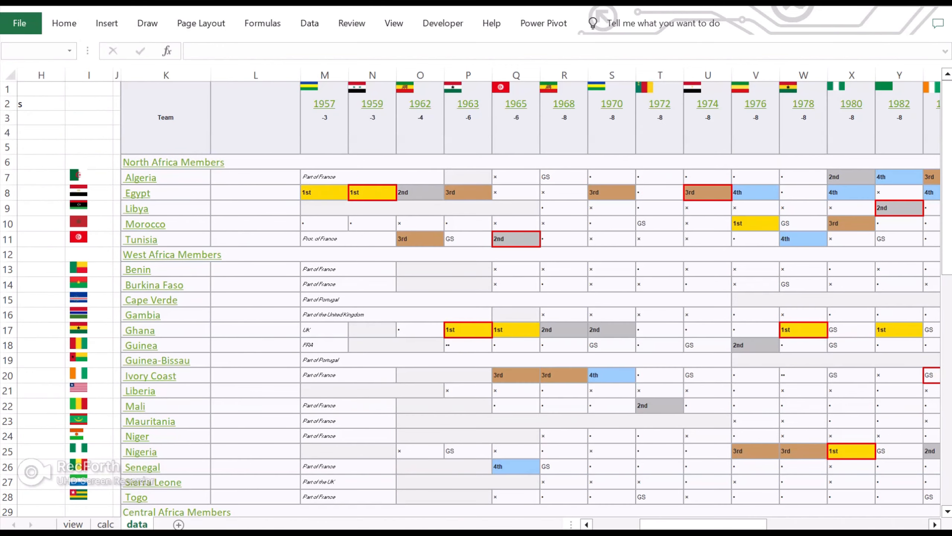
pyautogui.moveTo(62, 160); pyautogui.dragTo(101, 511)
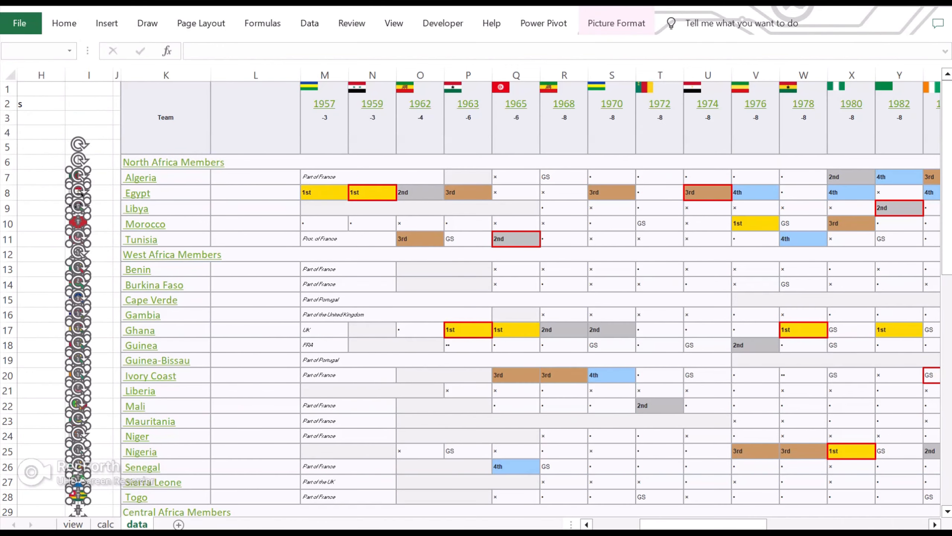
pyautogui.press('Escape')
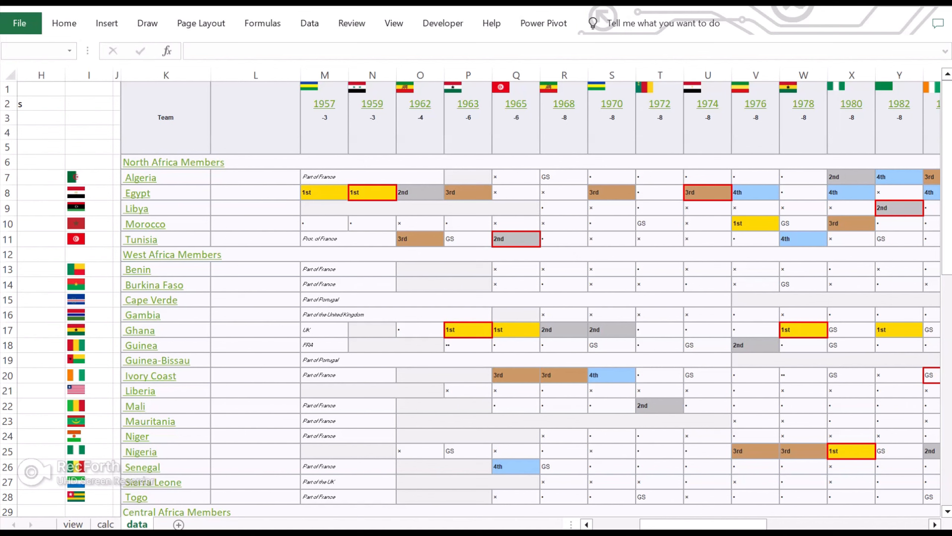
pyautogui.moveTo(121, 75); pyautogui.dragTo(94, 76)
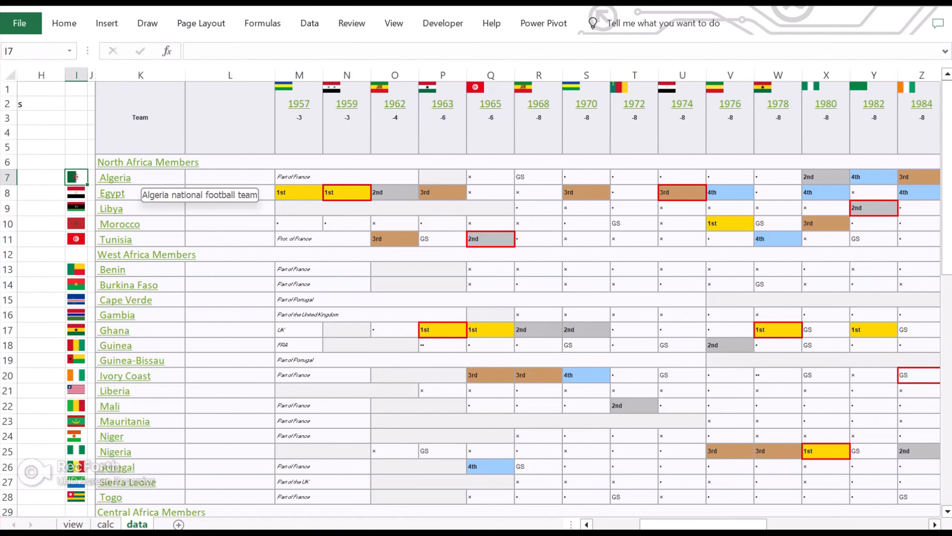
pyautogui.click(10, 51)
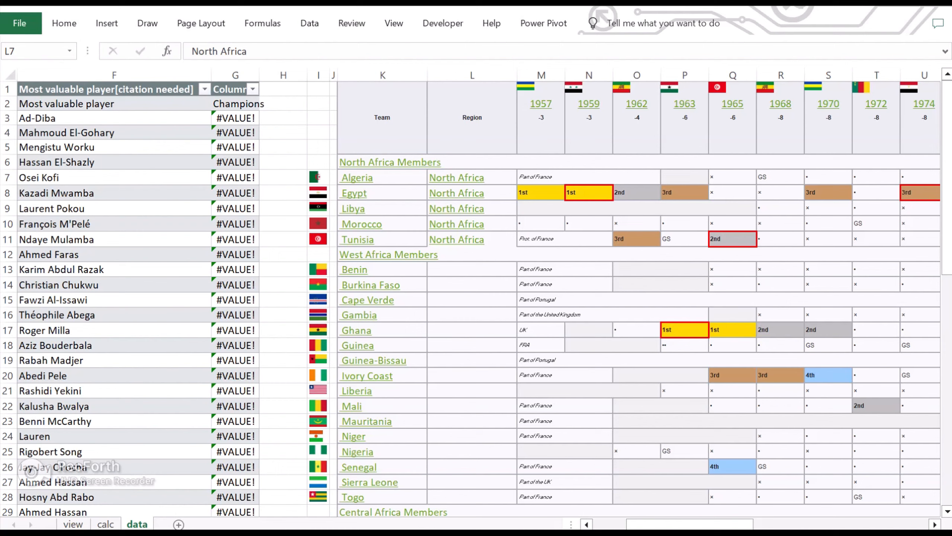
# Fill the Region column with West Africa for Benin to Togo and Central Africa for Cameroon to Gabon
pyautogui.click(472, 269)
pyautogui.write('West Africa')
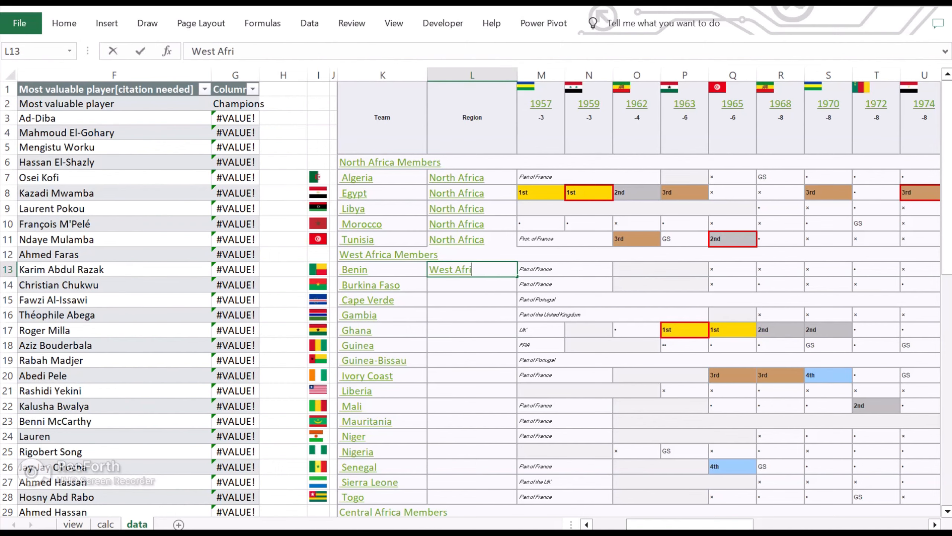
pyautogui.hotkey('ctrl', 'Return')
pyautogui.moveTo(518, 277); pyautogui.dragTo(518, 503)
pyautogui.scroll(-4, 472, 300)
pyautogui.click(472, 361)
pyautogui.write('Central Africa')
pyautogui.hotkey('ctrl', 'Return')
pyautogui.moveTo(517, 369); pyautogui.dragTo(517, 430)
# Fill the Region column with East Africa for Burundi to Uganda and Southern Africa for Angola to Zimbabwe
pyautogui.scroll(-4, 472, 301)
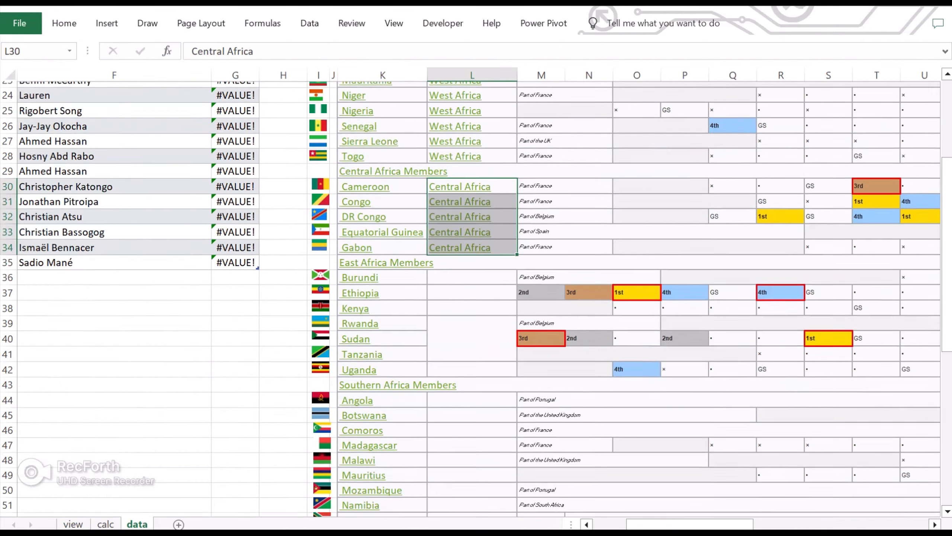
pyautogui.click(472, 271)
pyautogui.write('East Africa')
pyautogui.hotkey('ctrl', 'Return')
pyautogui.moveTo(517, 278); pyautogui.dragTo(517, 366)
pyautogui.click(472, 394)
pyautogui.write('Southern Africa')
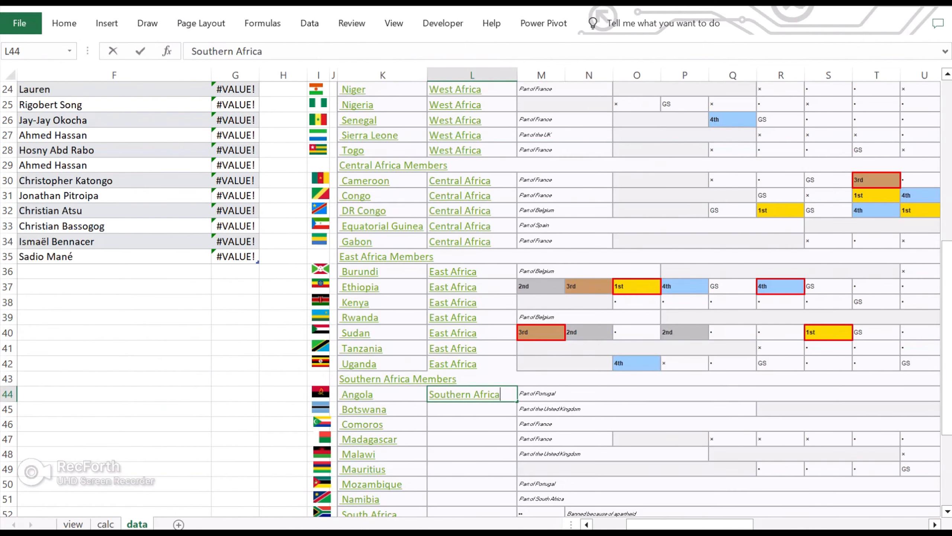
pyautogui.hotkey('ctrl', 'Return')
pyautogui.moveTo(518, 402); pyautogui.dragTo(518, 453)
# Delete the repeated header and legend rows below Zimbabwe, and the Southern Africa Members heading row
pyautogui.moveTo(8, 467); pyautogui.dragTo(8, 512)
pyautogui.click(188, 7)
pyautogui.click(9, 227)
pyautogui.click(188, 7)
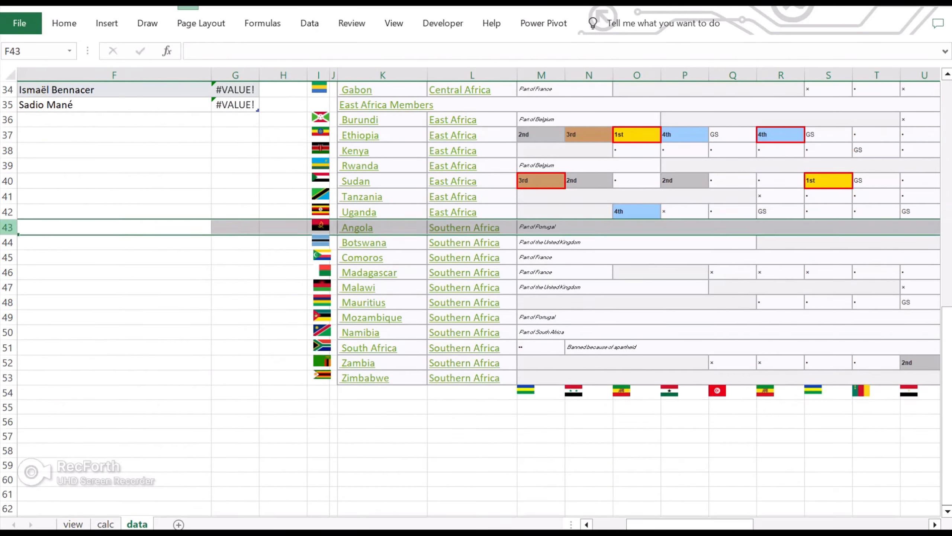
# Delete the remaining North, West, Central and East Africa Members heading rows from the team results table
pyautogui.scroll(4, 472, 301)
pyautogui.moveTo(318, 272); pyautogui.dragTo(810, 272)
pyautogui.hscroll(-10, 472, 300)
pyautogui.hotkey('ctrl', '-')
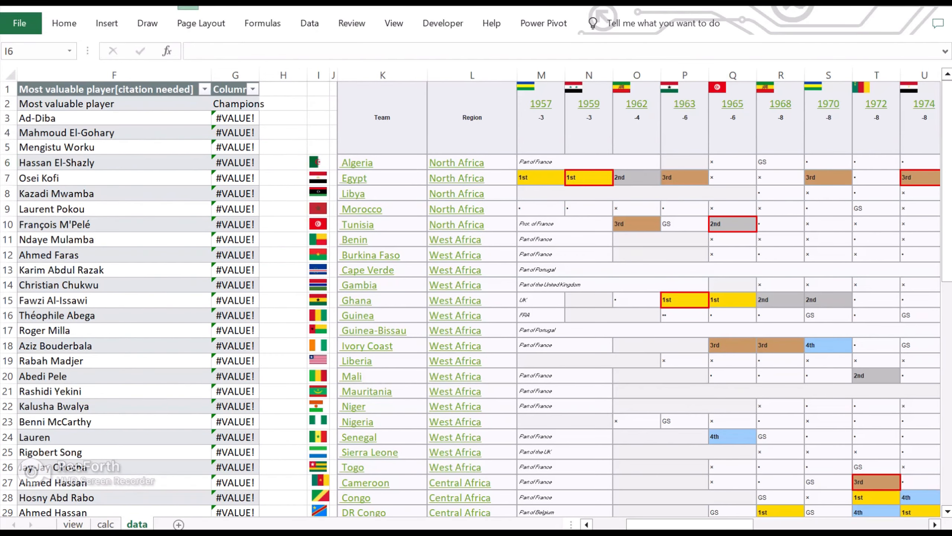
pyautogui.click(283, 163)
pyautogui.click(318, 208)
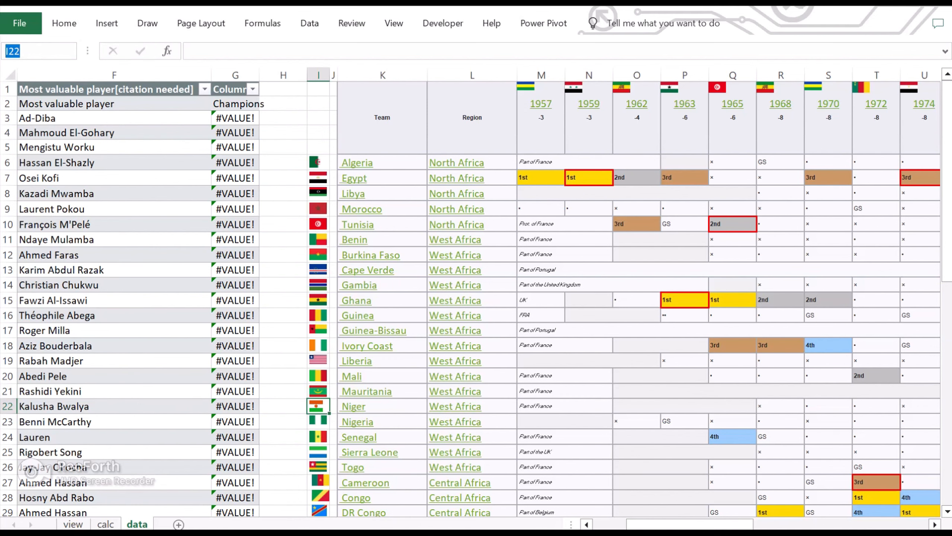
# On the calc sheet, enter the row 2 headings all tournaments, by year, by country, country pairs and key stats in B, E, H, K and N
pyautogui.write('all')
pyautogui.write(' tournaments\t\t\tby year\t\t\tby country\t\t\tcountry pairs\t\t\tkey stats')
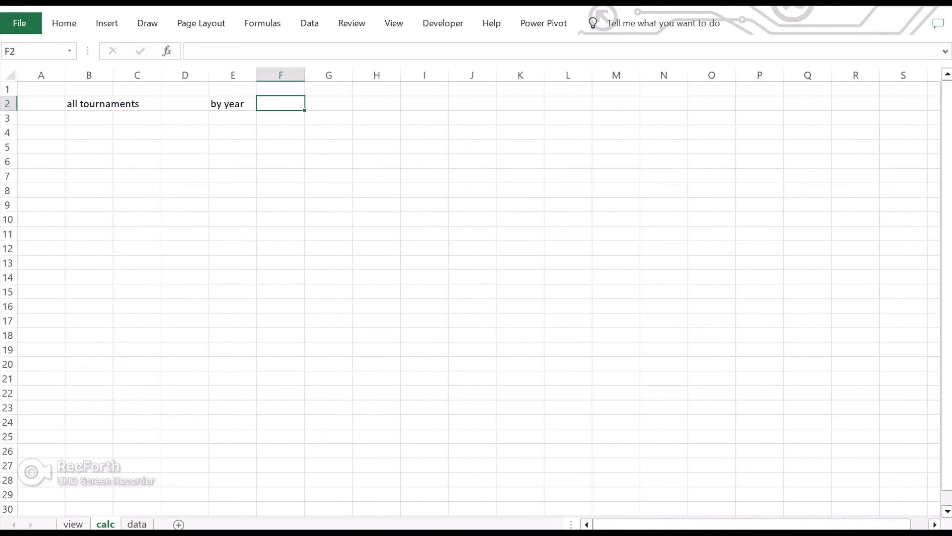
pyautogui.press('Return')
# Label cell B4 of the calc sheet ScrllBarLink under the all tournaments heading
pyautogui.press('Down')
pyautogui.press('Left')
pyautogui.press('Left')
pyautogui.press('Left')
pyautogui.press('Left')
pyautogui.press('Left')
pyautogui.press('Left')
pyautogui.press('Left')
pyautogui.press('Left')
pyautogui.press('Left')
pyautogui.press('Left')
pyautogui.press('Left')
pyautogui.press('Left')
pyautogui.write('S')
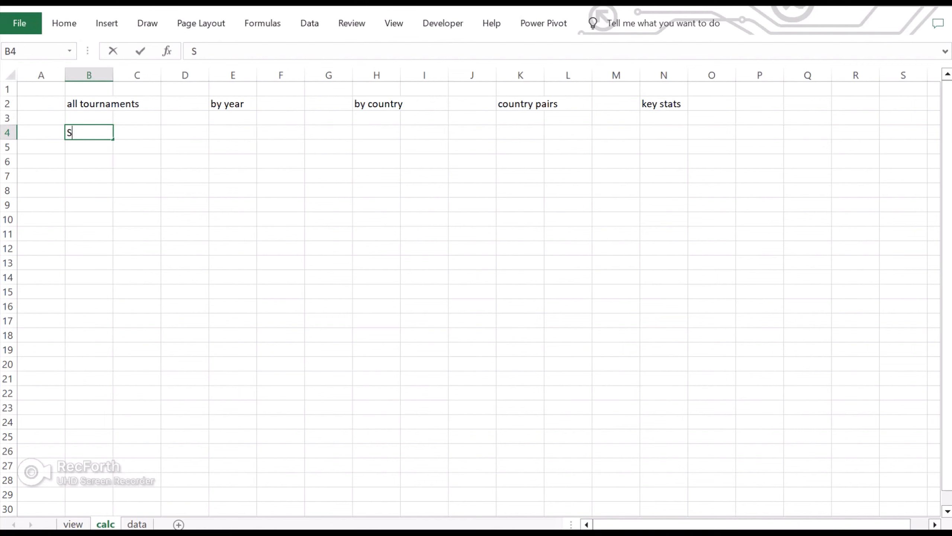
pyautogui.write('crllBarLink')
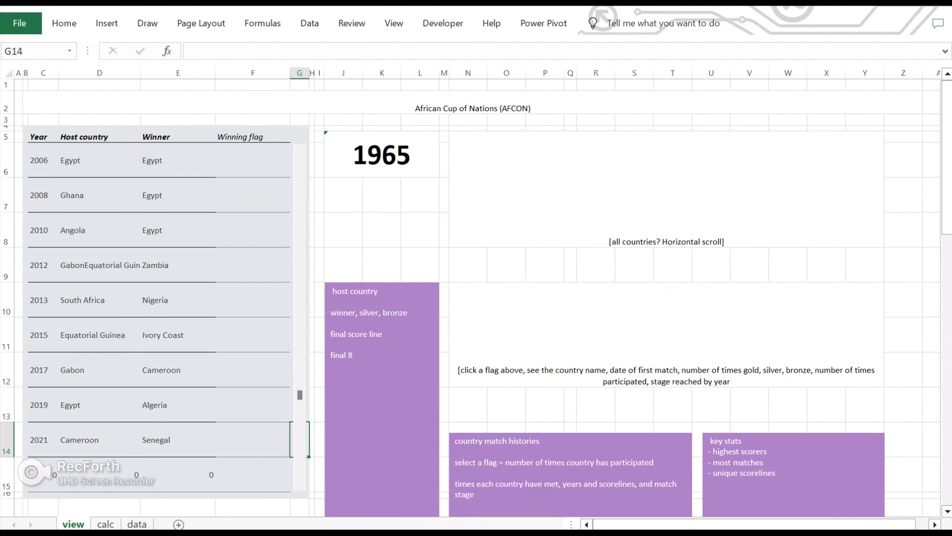
# Scroll the winners table on the view sheet until 2021 is its last row and limit the scroll bar's maximum value to 24
pyautogui.moveTo(300, 394); pyautogui.dragTo(300, 385)
pyautogui.hotkey('ctrl', 'pagedown')
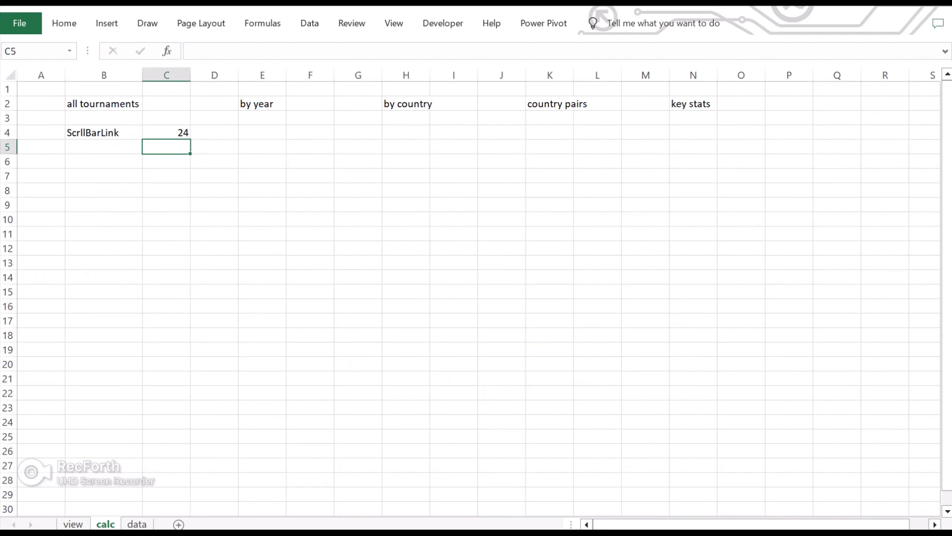
pyautogui.click(74, 524)
pyautogui.rightClick(299, 217)
pyautogui.click(338, 348)
pyautogui.doubleClick(646, 246)
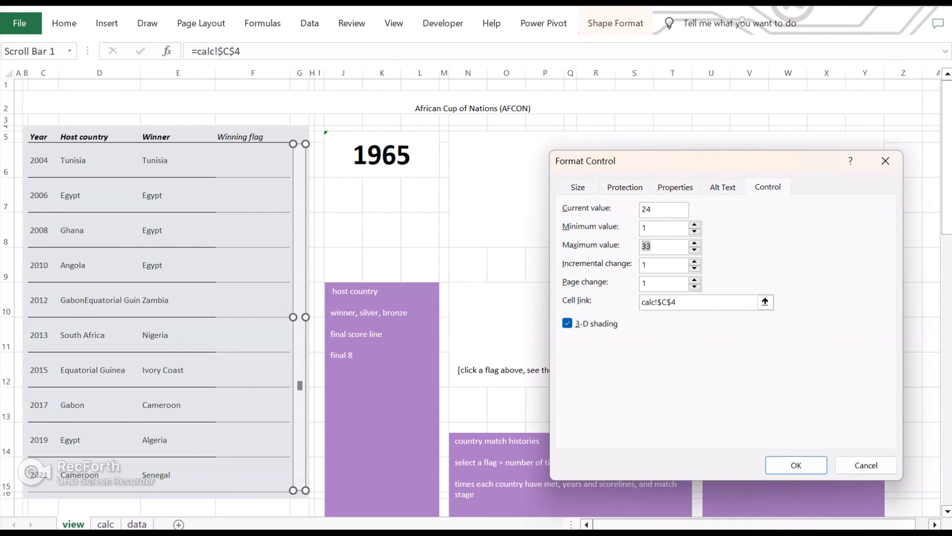
pyautogui.click(797, 465)
pyautogui.click(344, 264)
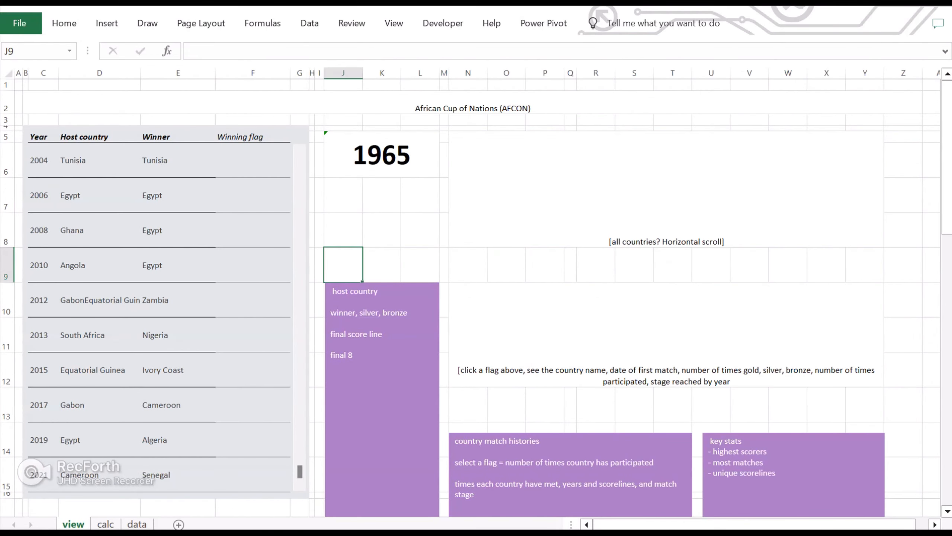
pyautogui.moveTo(299, 471); pyautogui.dragTo(300, 434)
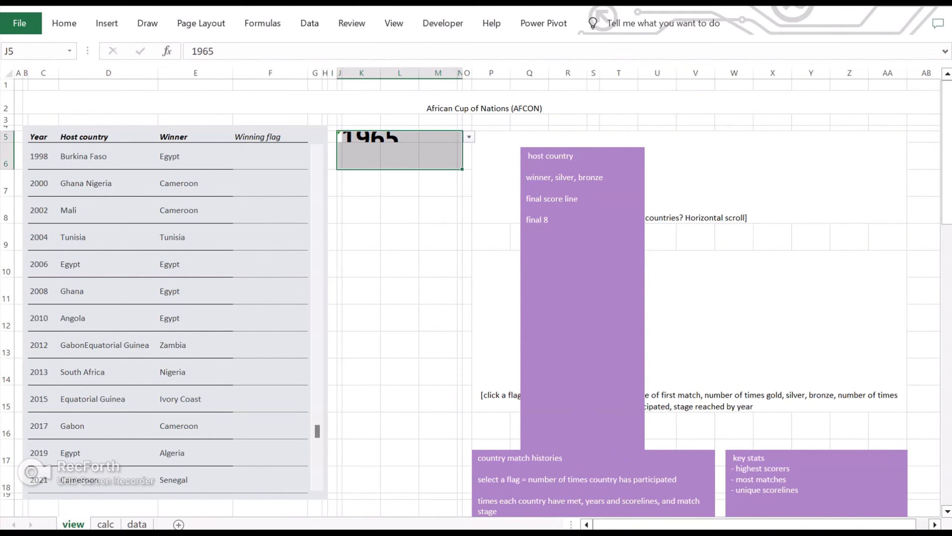
# Move the year selector from J5 to K6 on the view sheet
pyautogui.click(362, 136)
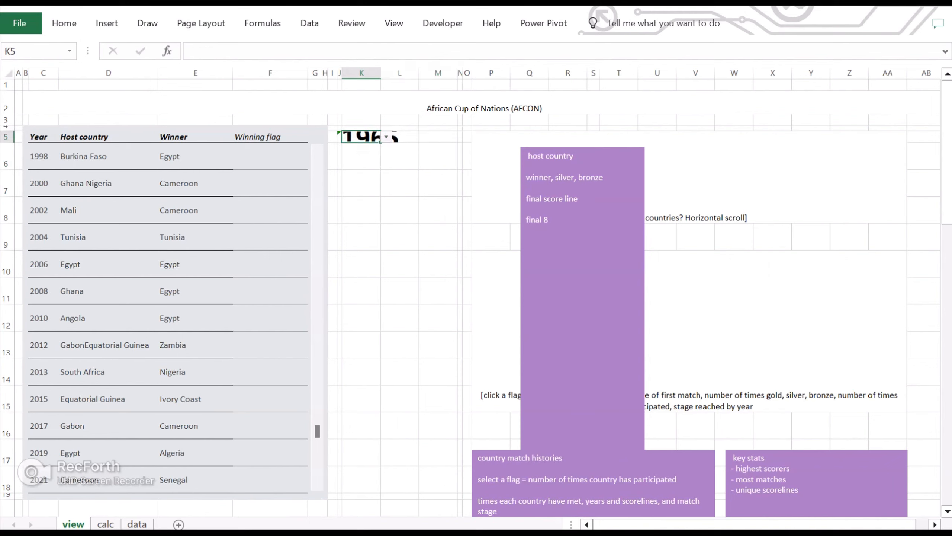
pyautogui.press('Left')
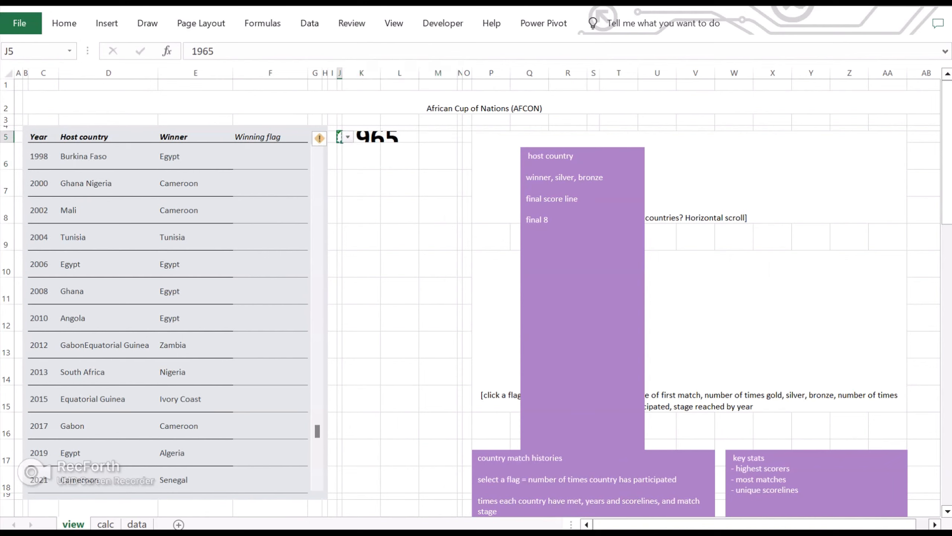
pyautogui.hotkey('ctrl', 'x')
pyautogui.press('Down')
pyautogui.press('Right')
pyautogui.hotkey('ctrl', 'v')
# Merge and centre the year selector across K6:M6 and choose 1970
pyautogui.hotkey('shift', 'Right')
pyautogui.hotkey('shift', 'Right')
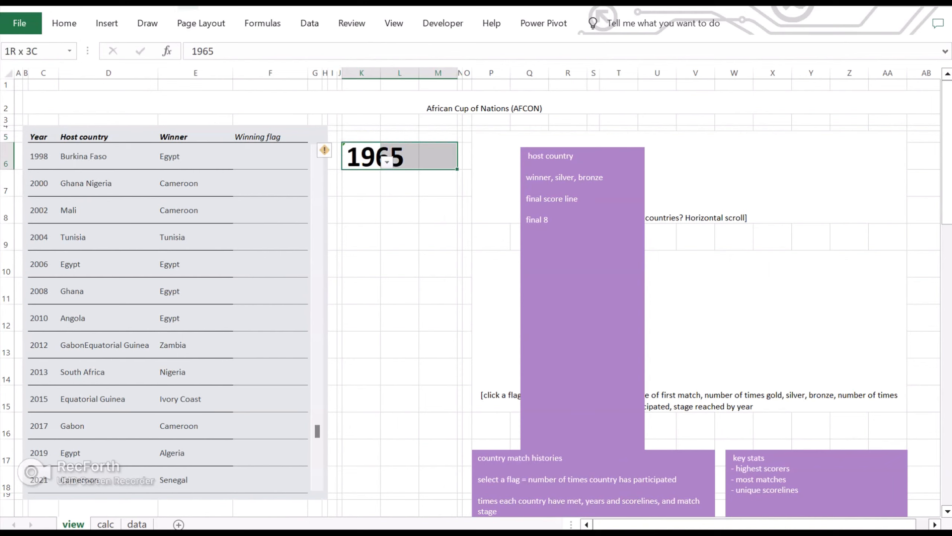
pyautogui.click(188, 7)
pyautogui.click(438, 182)
pyautogui.click(399, 156)
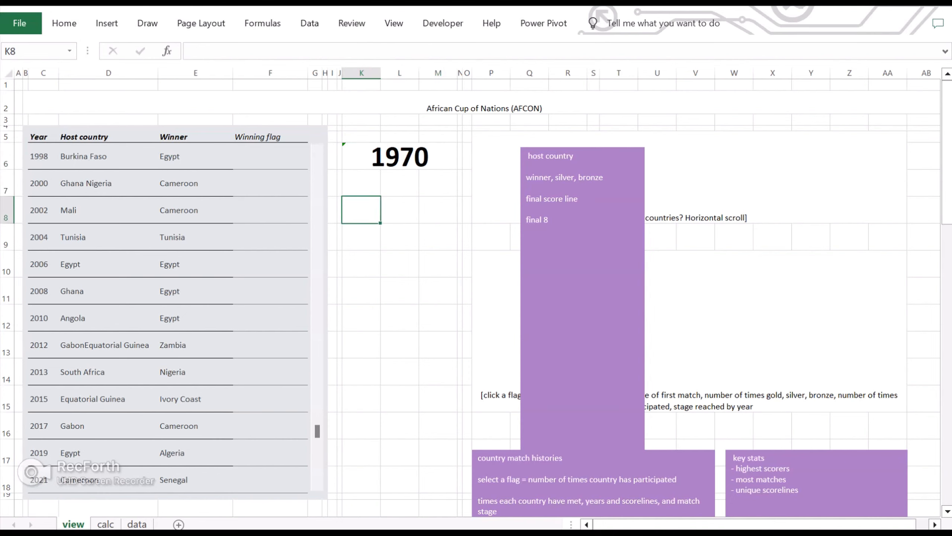
# Enter the label Host country in K8, two rows below the year selector
pyautogui.hotkey('shift', 'Right')
pyautogui.hotkey('shift', 'Right')
pyautogui.write('Host country')
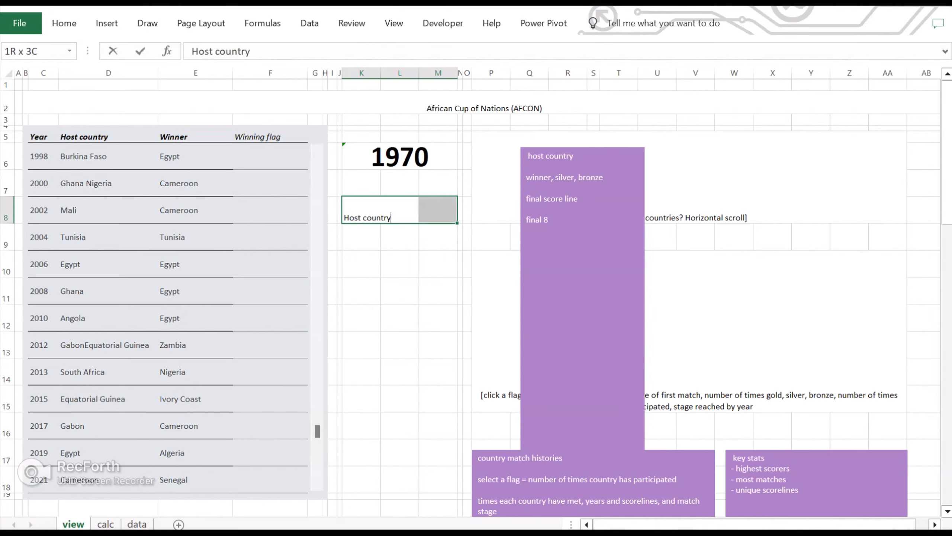
pyautogui.press('Down')
# Merge K8:M8 and K9:M9 as separate centred rows and middle-align them vertically
pyautogui.hotkey('shift', 'Right')
pyautogui.hotkey('shift', 'Right')
pyautogui.hotkey('shift', 'Up')
pyautogui.click(64, 24)
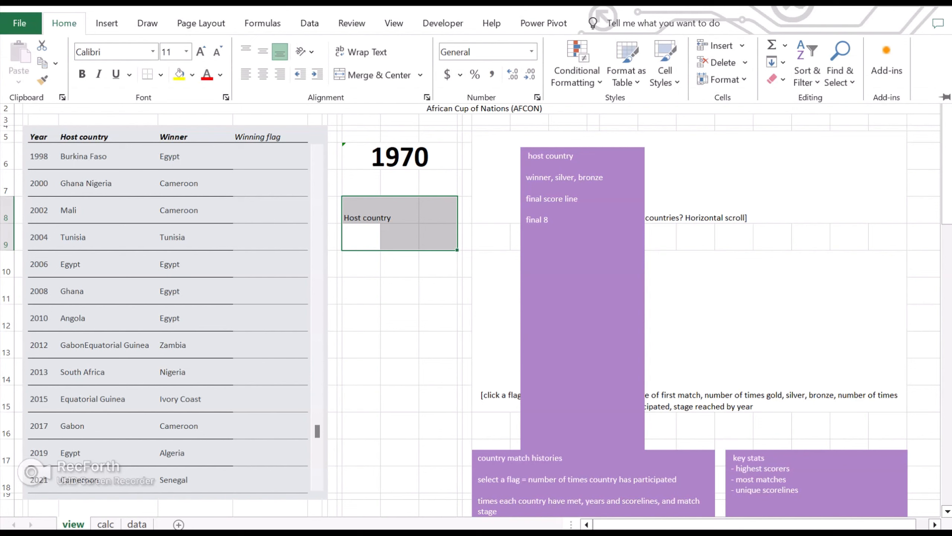
pyautogui.click(420, 75)
pyautogui.click(379, 115)
pyautogui.click(63, 23)
pyautogui.click(63, 24)
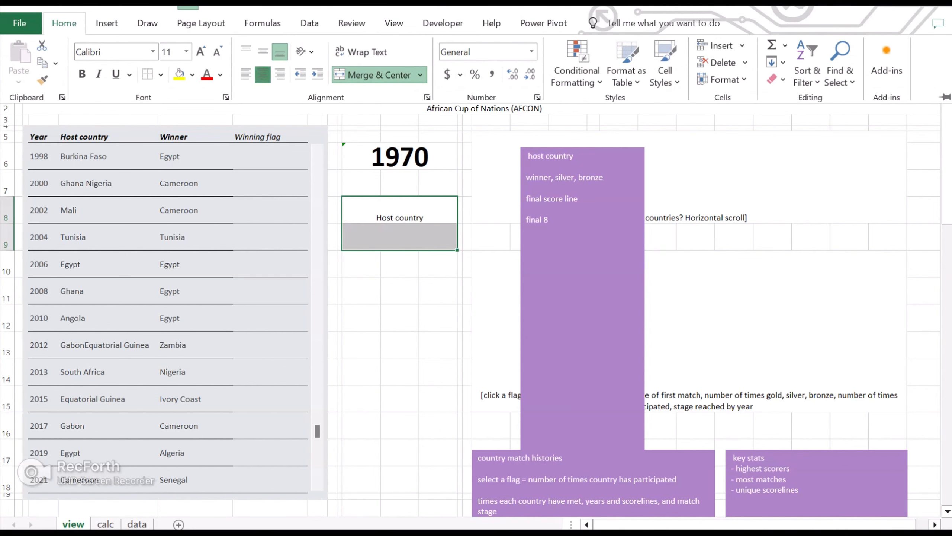
pyautogui.click(263, 51)
# Enter the heading Gold in K11 below the host country area
pyautogui.click(400, 291)
pyautogui.press('Left')
pyautogui.write('Cold')
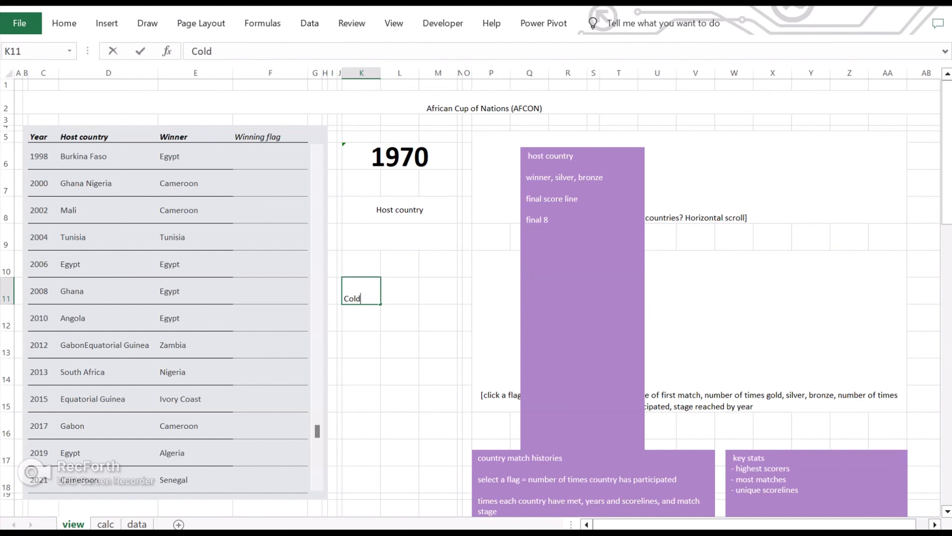
pyautogui.press('Home')
pyautogui.press('Delete')
pyautogui.write('G')
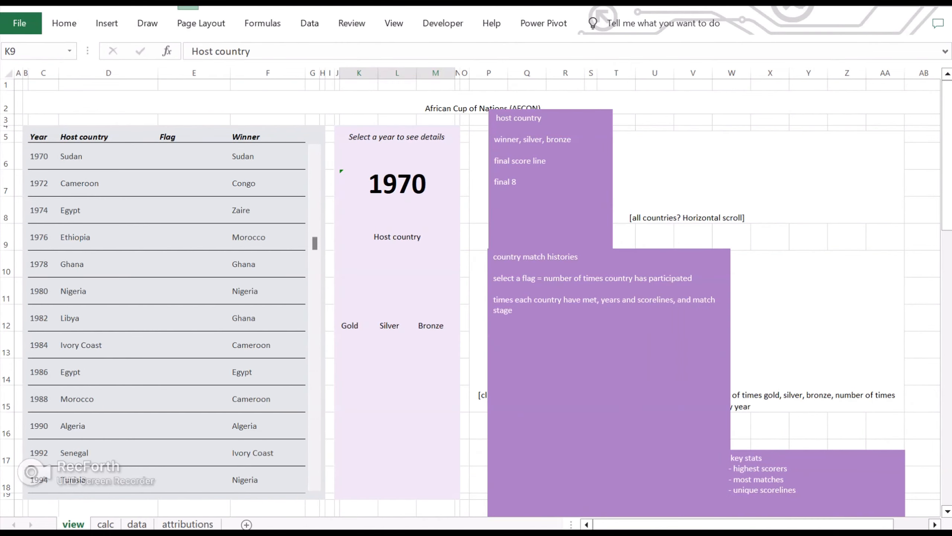
# Align the Host country label in K9 to the top of its cell
pyautogui.click(396, 209)
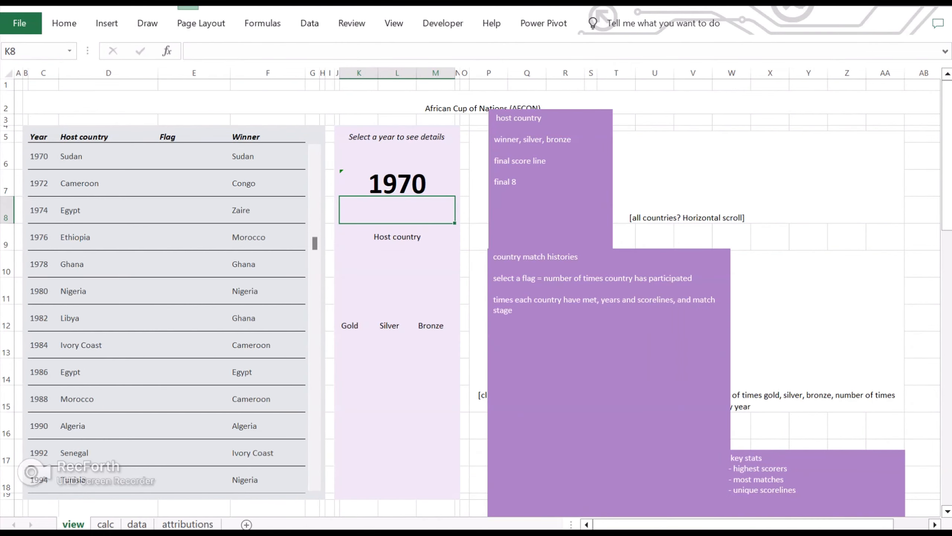
pyautogui.click(397, 237)
pyautogui.click(63, 23)
pyautogui.click(246, 52)
# Look up the selected year's host country in K8 with =VLOOKUP(K7,data!$A$3:$B$35,2,FALSE)
pyautogui.click(397, 209)
pyautogui.write('=')
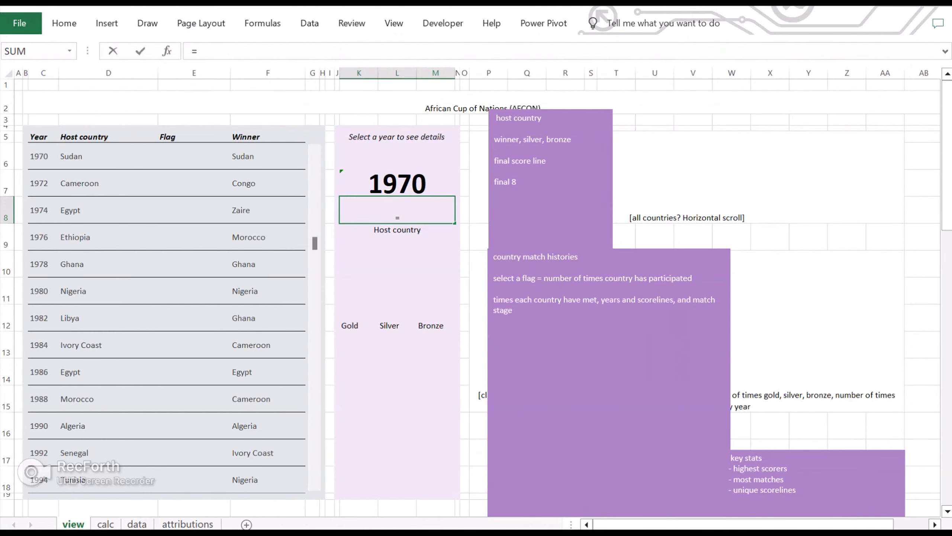
pyautogui.write('vlookup(')
pyautogui.click(397, 183)
pyautogui.write(',')
pyautogui.click(137, 524)
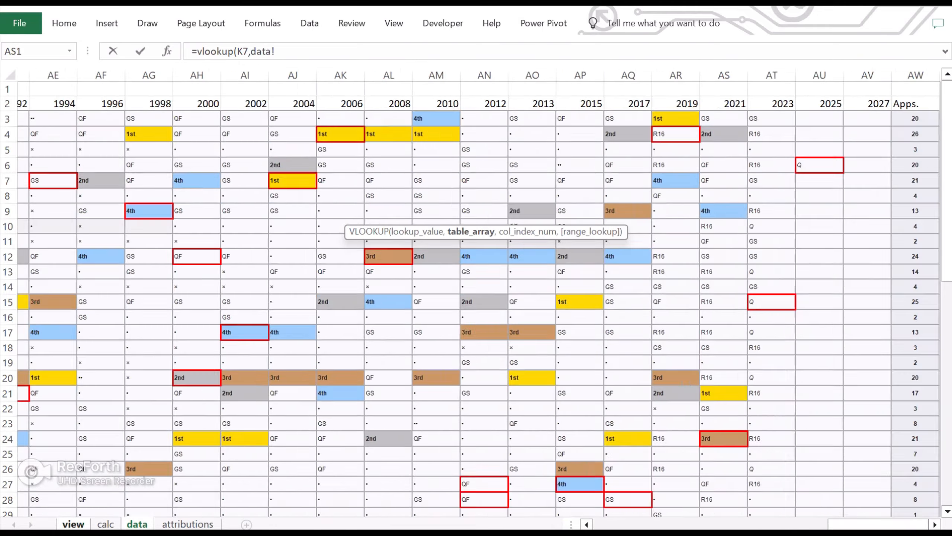
pyautogui.hscroll(-10, 478, 299)
pyautogui.moveTo(30, 119); pyautogui.dragTo(179, 509)
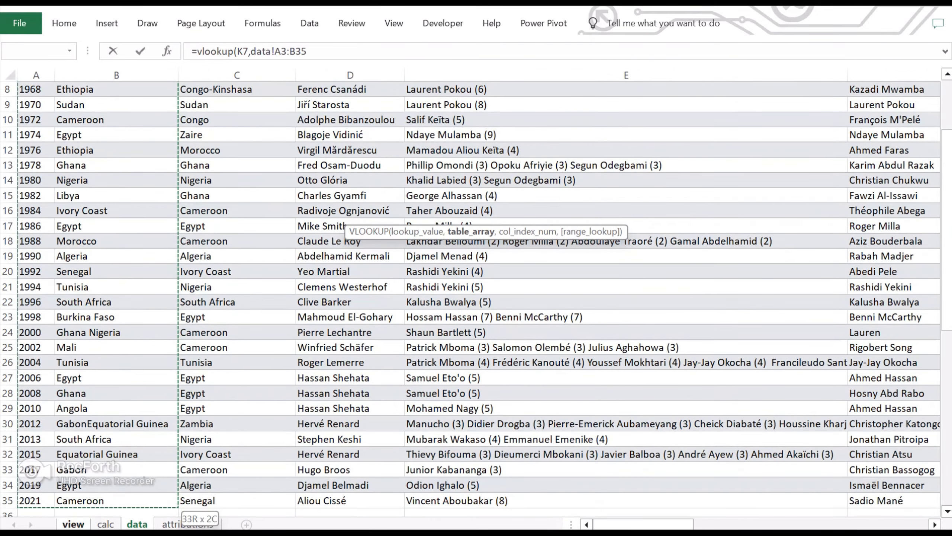
pyautogui.write(',2,false)')
pyautogui.press('Return')
# Set the host country result in K8 to font size 16 and the Host country label below it to size 10
pyautogui.click(397, 210)
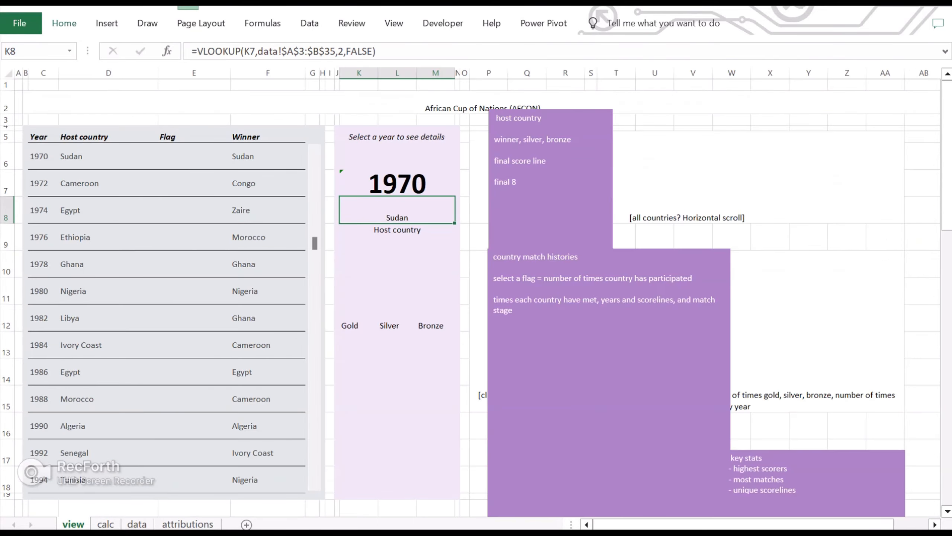
pyautogui.click(63, 23)
pyautogui.click(396, 210)
pyautogui.click(64, 24)
pyautogui.click(397, 237)
pyautogui.click(64, 23)
pyautogui.click(218, 52)
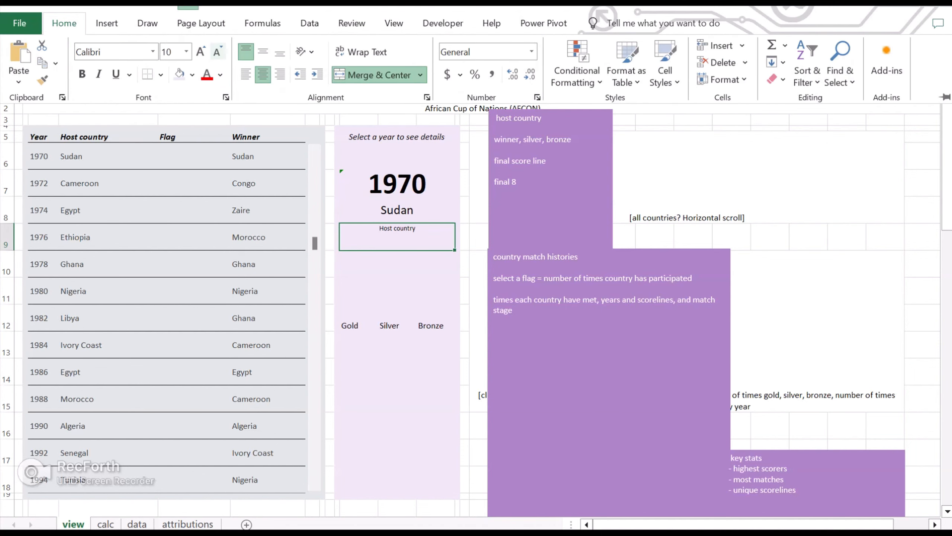
# Align the host country result in K8 to the bottom of its cell
pyautogui.click(397, 210)
pyautogui.click(64, 24)
pyautogui.click(280, 51)
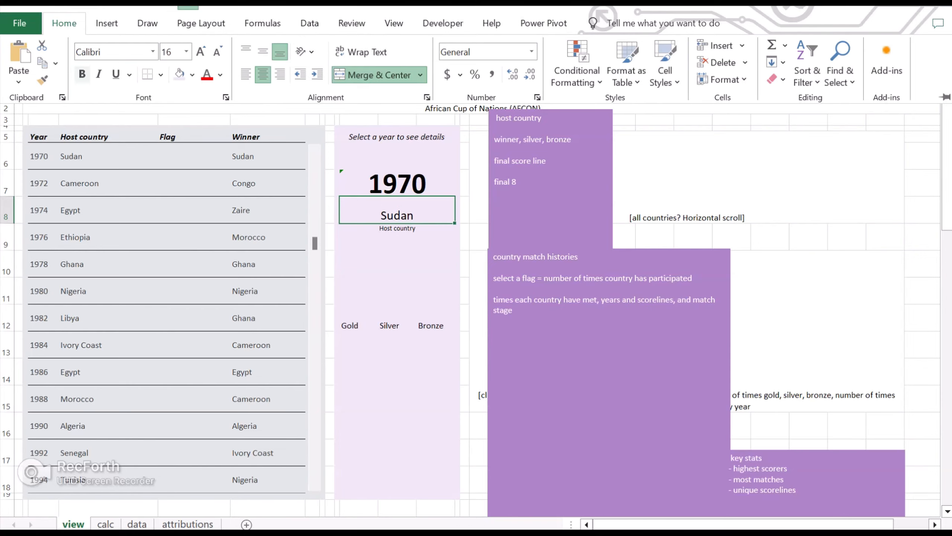
# On the data sheet, enter the headings 4th place in BG4 and Third place game in BH4
pyautogui.hotkey('ctrl', 'pagedown')
pyautogui.hotkey('ctrl', 'pagedown')
pyautogui.press('Right')
pyautogui.press('Right')
pyautogui.write('4th')
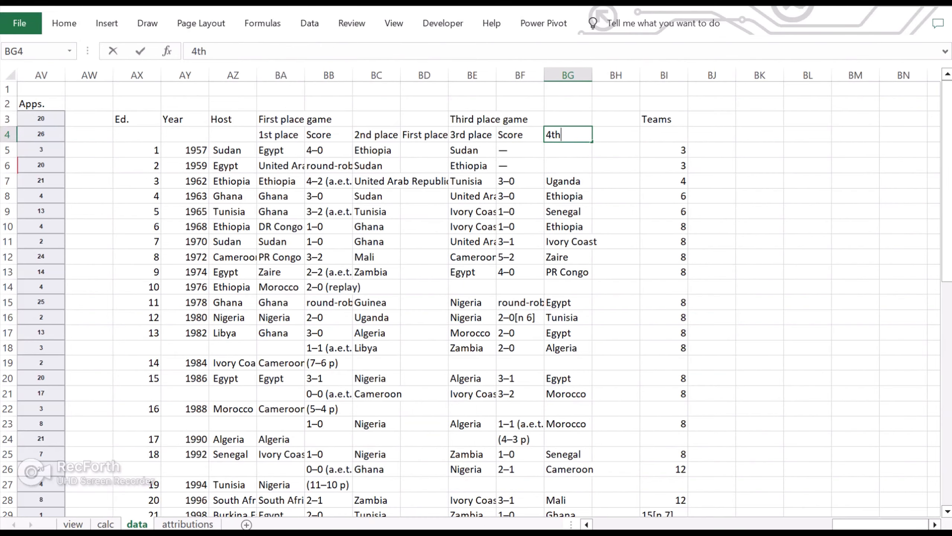
pyautogui.write(' place')
pyautogui.press('Tab')
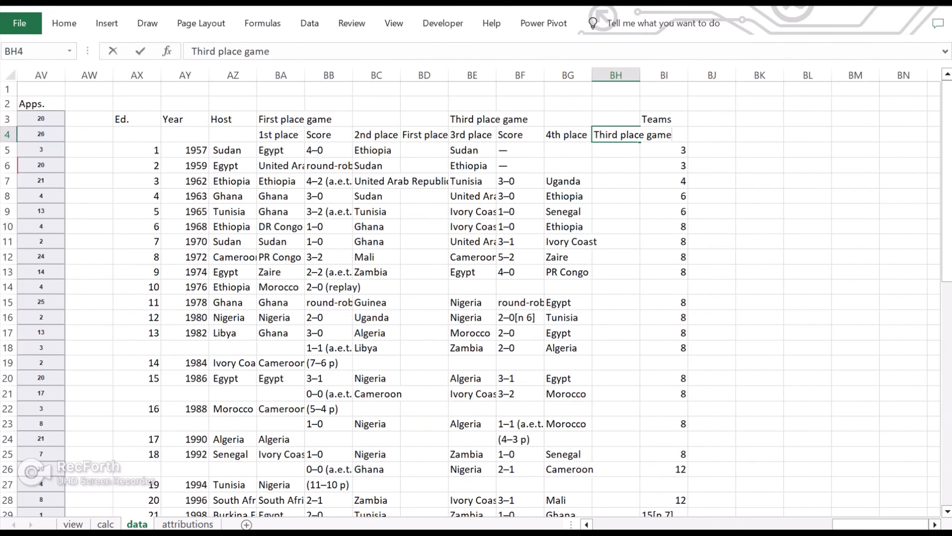
pyautogui.press('Return')
# On the view sheet, enter the labels First place scoreline in K15 and Third place scoreline in K17
pyautogui.hotkey('ctrl', 'pageup')
pyautogui.hotkey('ctrl', 'pageup')
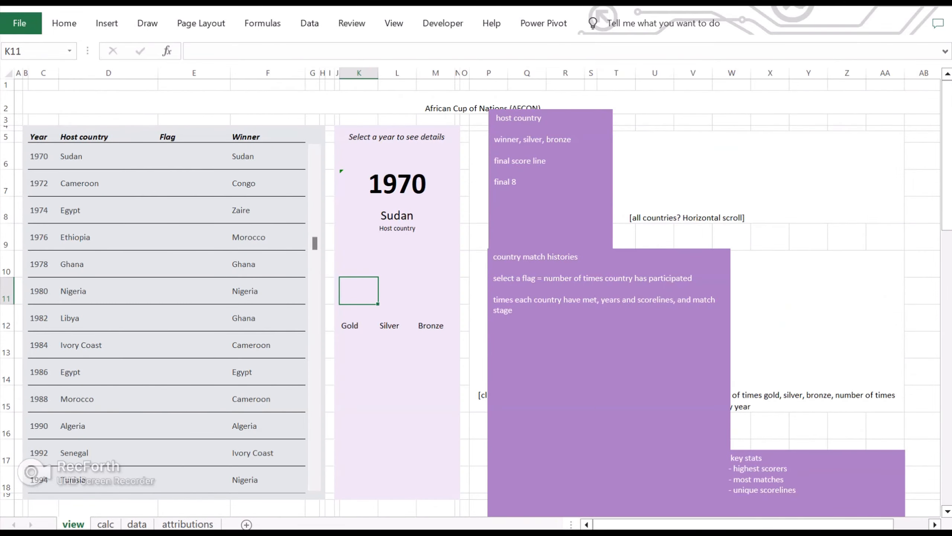
pyautogui.moveTo(359, 344); pyautogui.dragTo(435, 371)
pyautogui.click(359, 399)
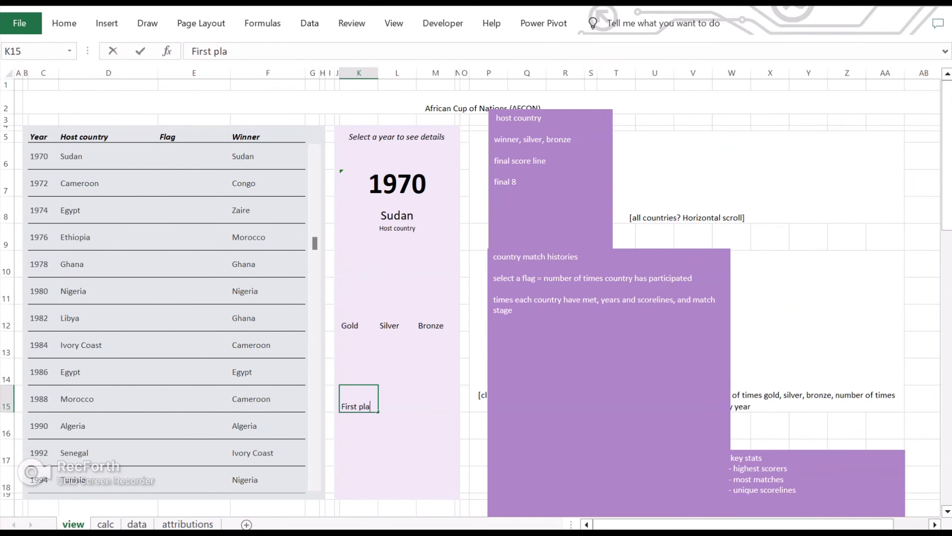
pyautogui.write('First place scoreline')
pyautogui.press('Return')
pyautogui.write('Third place score')
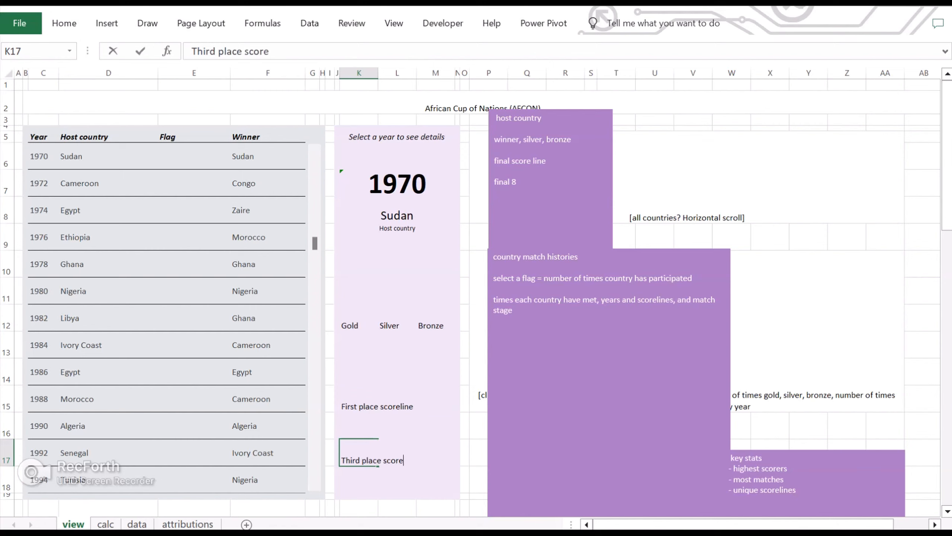
pyautogui.write('line')
# Label K11 Number of teams participating and open the fill colour choices
pyautogui.click(397, 263)
pyautogui.click(359, 291)
pyautogui.click(398, 264)
pyautogui.click(359, 291)
pyautogui.write('Number ')
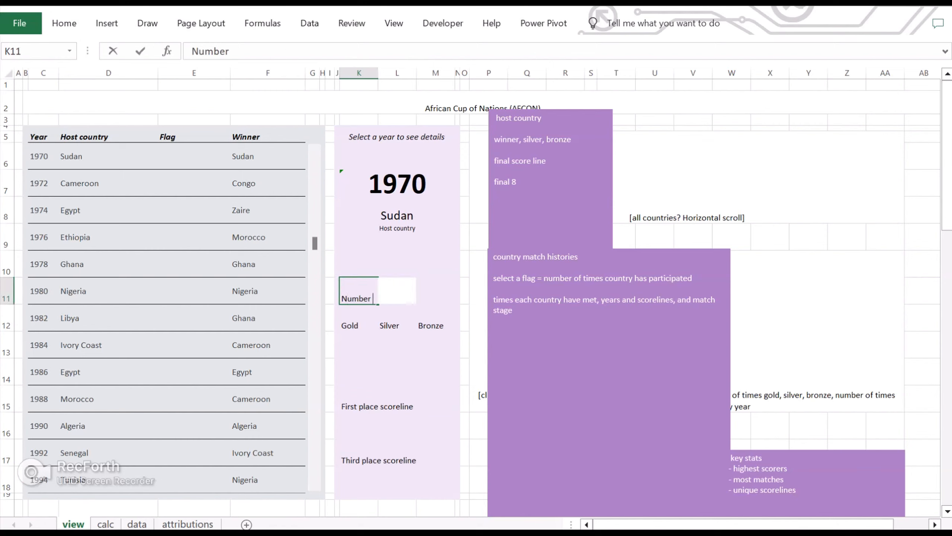
pyautogui.write('of teams participationg')
pyautogui.press('Return')
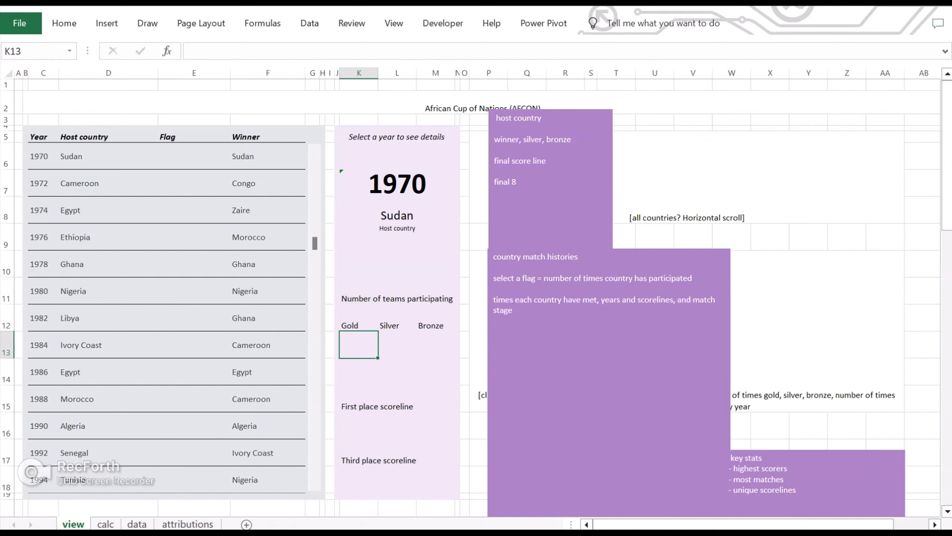
pyautogui.hotkey('alt', 'h')
pyautogui.press('h')
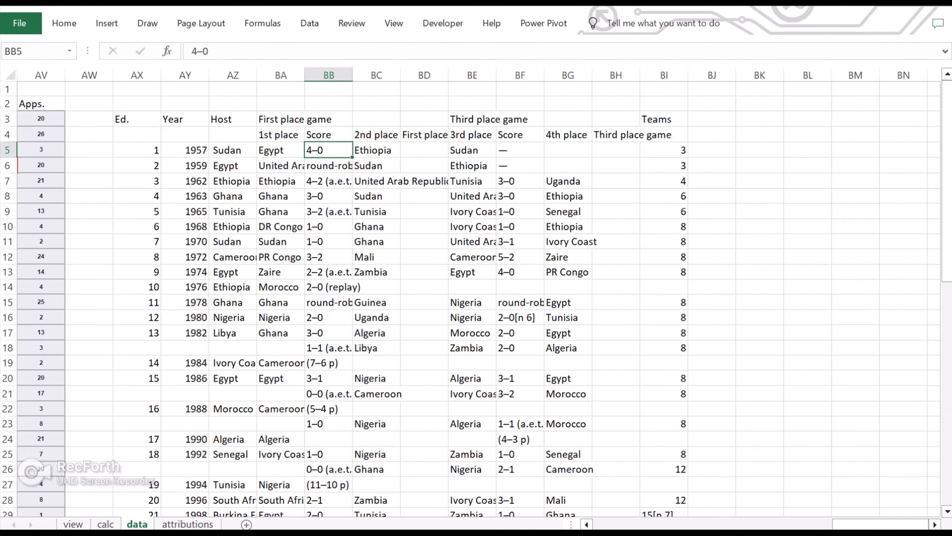
# On the data sheet, move the first place scores from column BB to BD5 downward and autofit columns BA, BC and BD
pyautogui.hotkey('ctrl', 'shift', 'Down')
pyautogui.hotkey('ctrl', 'x')
pyautogui.click(425, 151)
pyautogui.hotkey('ctrl', 'v')
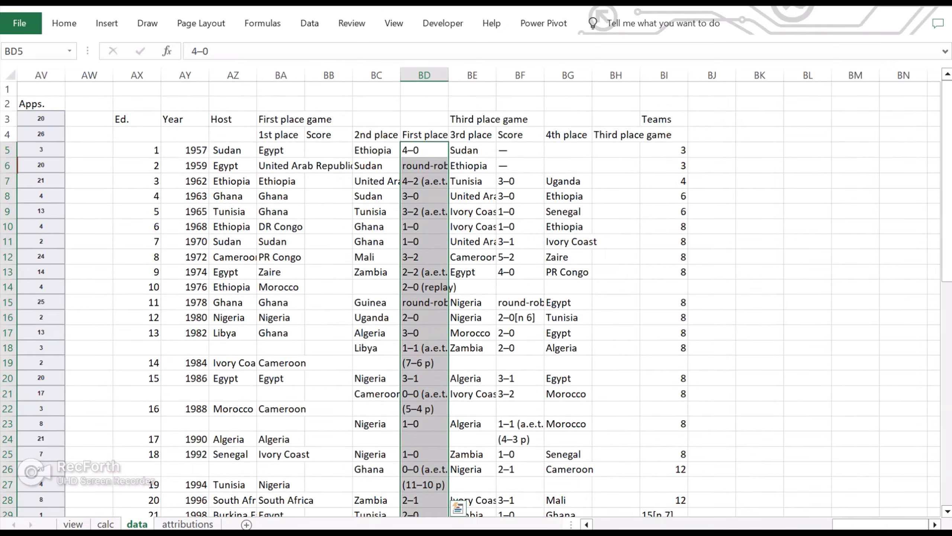
pyautogui.doubleClick(305, 76)
pyautogui.doubleClick(502, 75)
pyautogui.doubleClick(455, 76)
# Move all the third place game scores from column BF to column BH, starting at BH5
pyautogui.click(658, 151)
pyautogui.hotkey('ctrl', 'shift', 'Down')
pyautogui.hotkey('ctrl', 'shift', 'Down')
pyautogui.hotkey('ctrl', 'shift', 'Down')
pyautogui.hotkey('ctrl', 'shift', 'Down')
pyautogui.hotkey('ctrl', 'shift', 'Down')
pyautogui.hotkey('ctrl', 'shift', 'Down')
pyautogui.hotkey('ctrl', 'shift', 'Down')
pyautogui.hotkey('ctrl', 'shift', 'Down')
pyautogui.hotkey('ctrl', 'shift', 'Down')
pyautogui.hotkey('ctrl', 'shift', 'Down')
pyautogui.hotkey('ctrl', 'x')
pyautogui.scroll(8, 658, 151)
pyautogui.click(754, 150)
pyautogui.hotkey('ctrl', 'v')
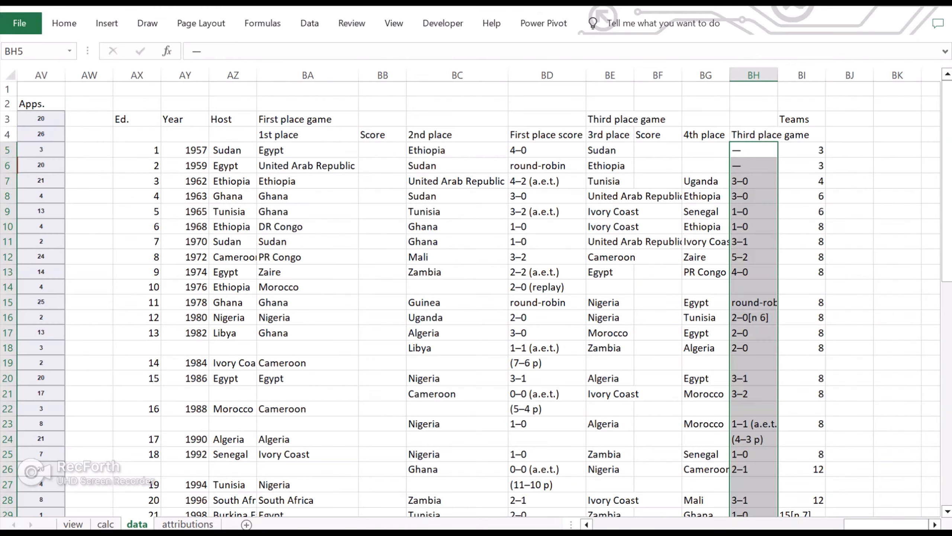
pyautogui.click(382, 286)
pyautogui.click(658, 287)
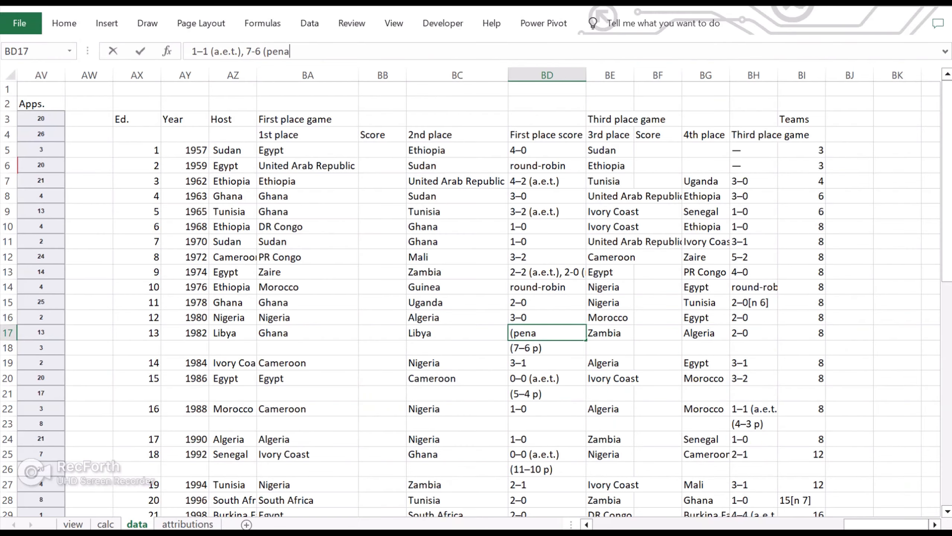
# Complete the BD17 score as 1–1 (a.e.t.), 7-6 (penalties) and delete the leftover cells AX18:BI18, shifting the rows below up
pyautogui.write('lties)')
pyautogui.press('Return')
pyautogui.moveTo(137, 347); pyautogui.dragTo(798, 348)
pyautogui.rightClick(798, 348)
pyautogui.click(671, 326)
pyautogui.press('Return')
# Add the 5-4 penalties result to the 0–0 (a.e.t.) score in BD19 and delete the leftover cells AX20:BI20, shifting cells up
pyautogui.click(547, 362)
pyautogui.click(337, 51)
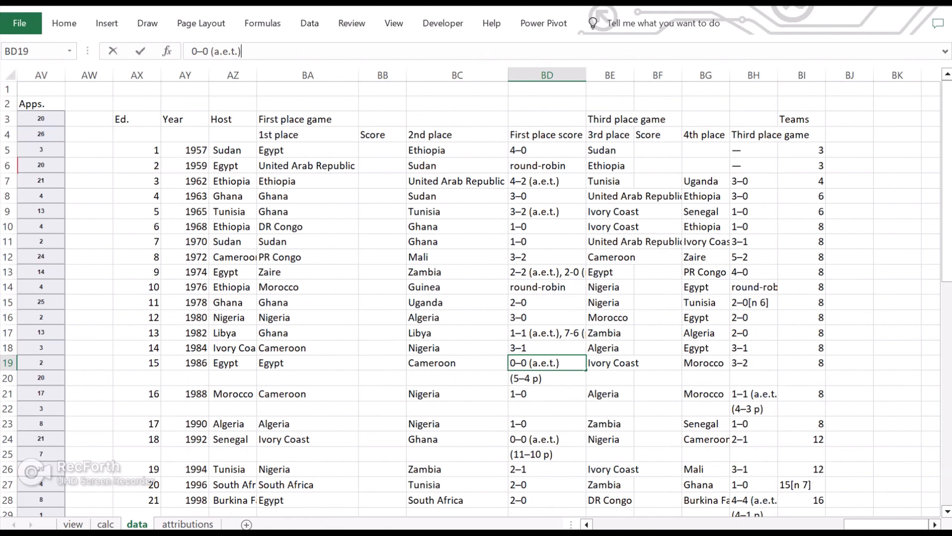
pyautogui.write(')')
pyautogui.press('Return')
pyautogui.moveTo(137, 378); pyautogui.dragTo(798, 378)
pyautogui.hotkey('ctrl', '-')
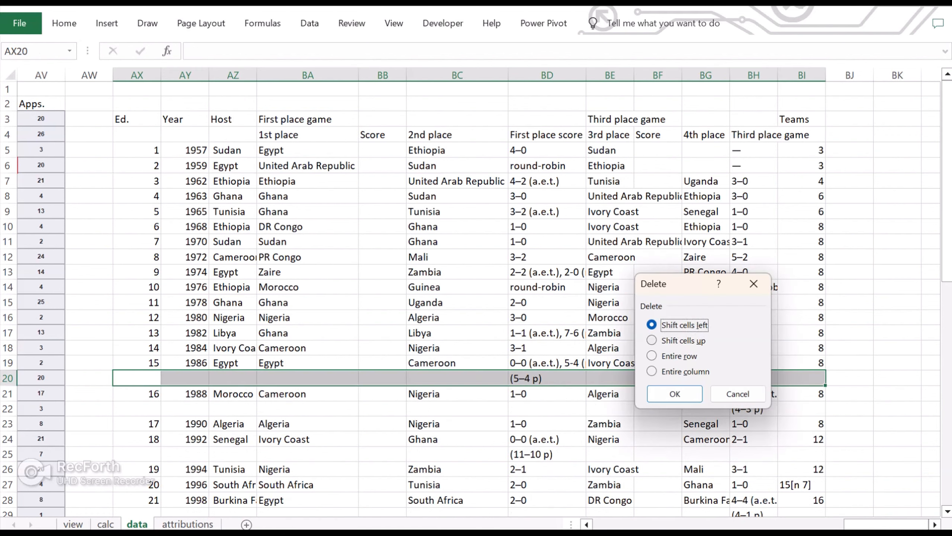
pyautogui.press('Return')
# Append 4-3 (penalties) to the third place score in BH20 and delete the leftover cells AX21:BI21, shifting cells up
pyautogui.click(754, 378)
pyautogui.click(338, 51)
pyautogui.write(', 4-3 (penalties')
pyautogui.press('Return')
pyautogui.moveTo(137, 394); pyautogui.dragTo(798, 394)
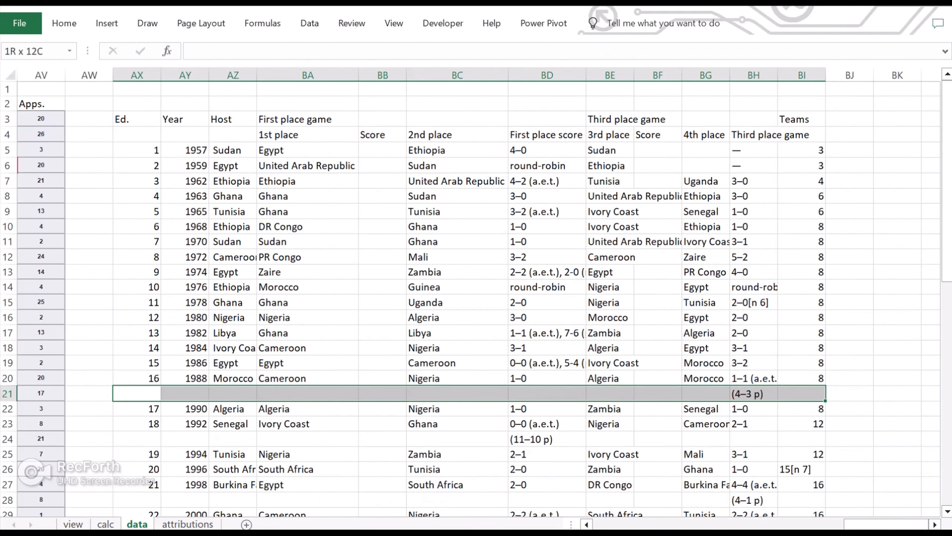
pyautogui.hotkey('ctrl', '-')
pyautogui.press('Return')
pyautogui.click(547, 409)
pyautogui.click(546, 424)
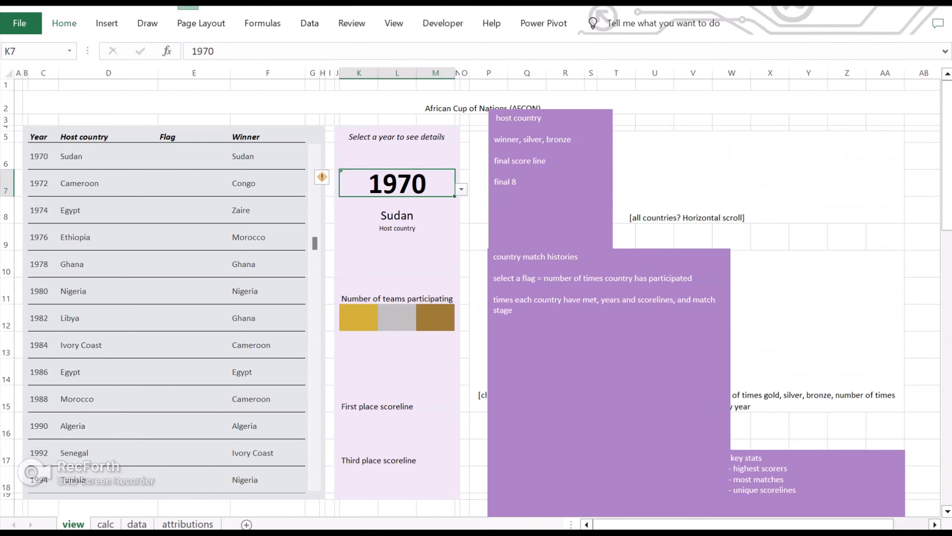
# Fill the year selector cell K7 on the view sheet with white
pyautogui.click(64, 23)
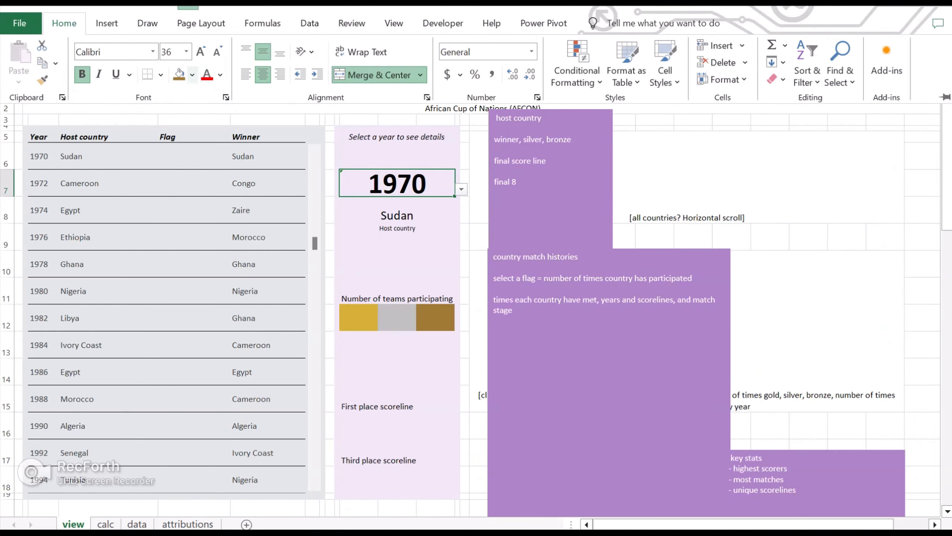
pyautogui.click(192, 75)
pyautogui.click(179, 108)
# Apply a border to the right edge of the year selector cell K7
pyautogui.hotkey('ctrl', '1')
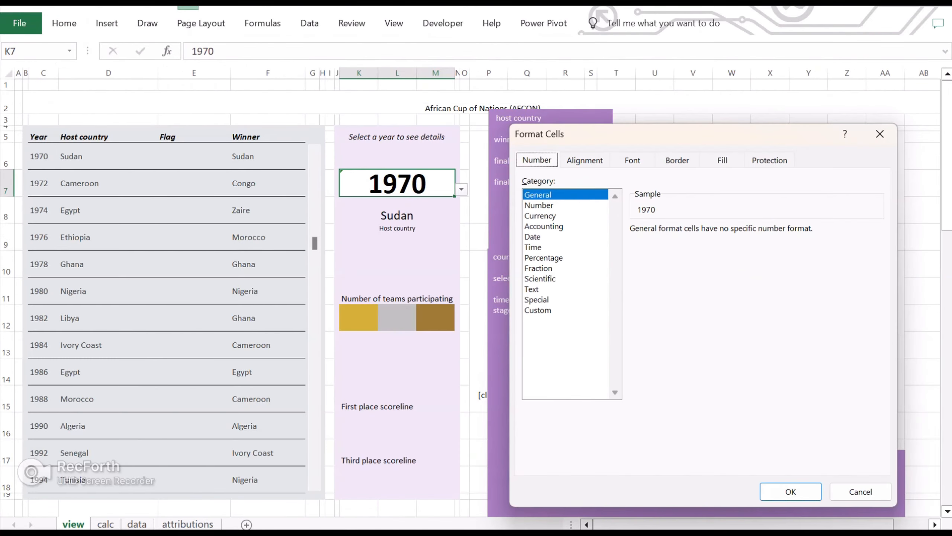
pyautogui.press('Right')
pyautogui.press('Right')
pyautogui.press('Right')
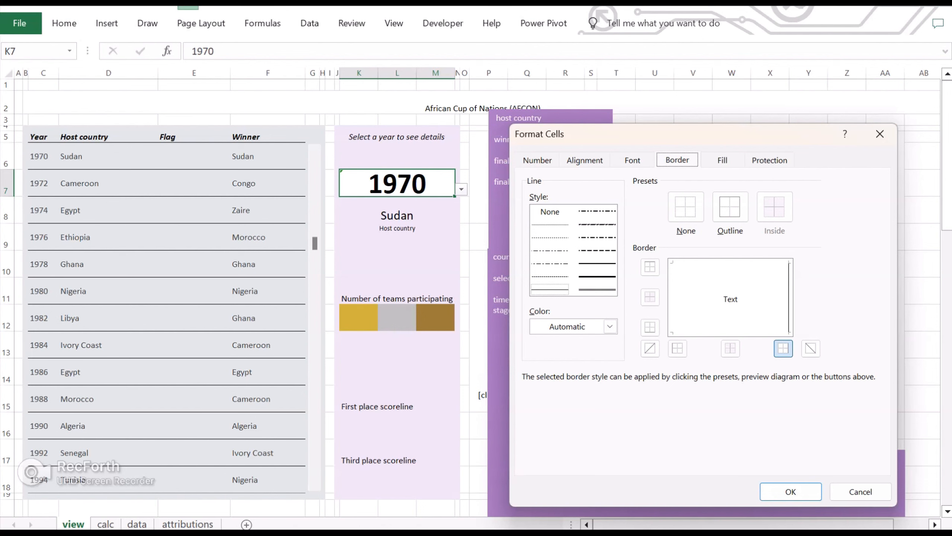
pyautogui.press('Return')
pyautogui.click(397, 264)
pyautogui.click(397, 184)
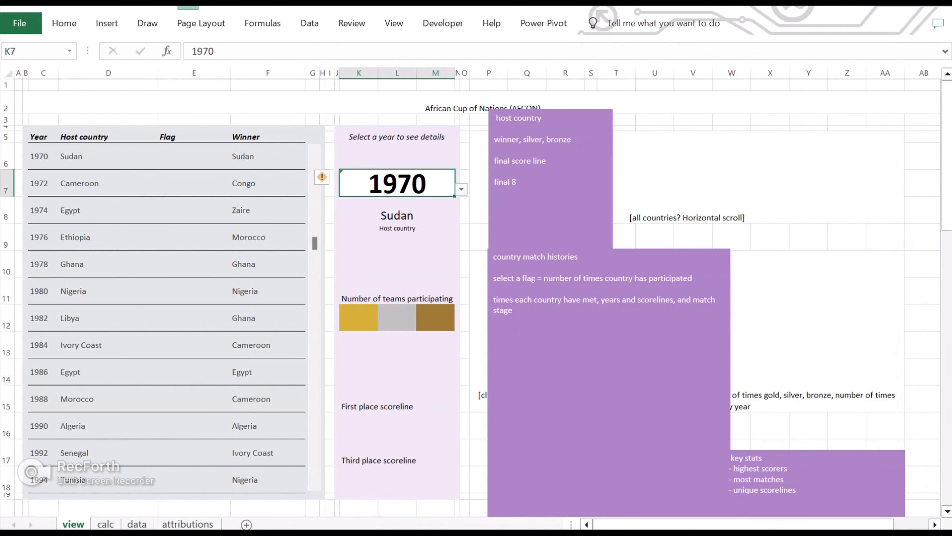
# Ignore the error flagged on the year selector cell K7 and reduce its font size to 28
pyautogui.click(461, 189)
pyautogui.click(462, 189)
pyautogui.click(326, 178)
pyautogui.click(269, 255)
pyautogui.click(64, 23)
pyautogui.click(218, 51)
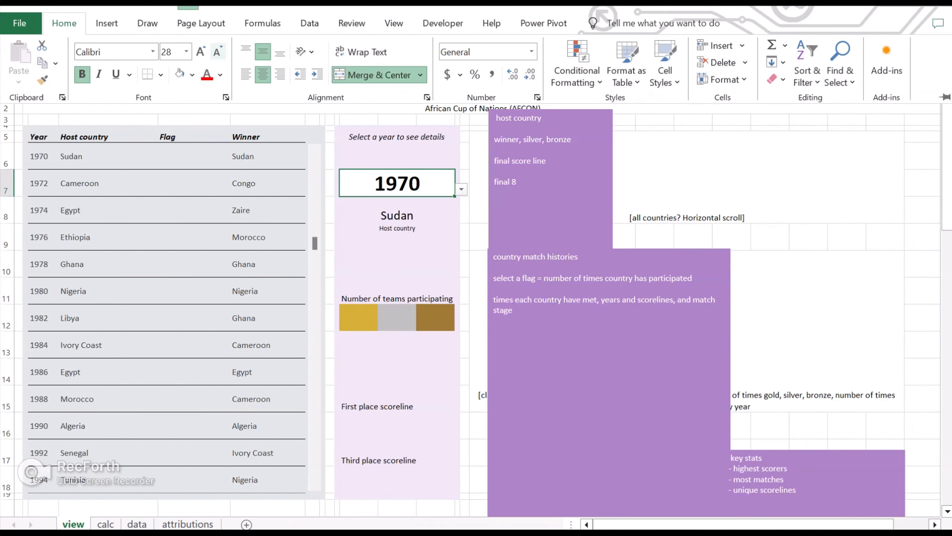
# Move the host country value and label down to K9 and K10, merging each across columns K:L only
pyautogui.click(397, 214)
pyautogui.click(397, 237)
pyautogui.click(397, 210)
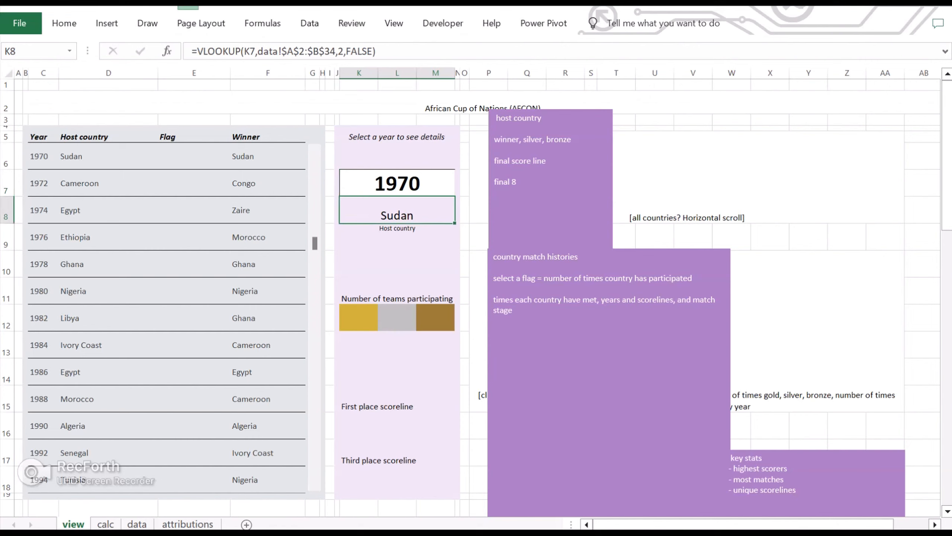
pyautogui.press('Down')
pyautogui.press('Down')
pyautogui.press('Up')
pyautogui.press('Up')
pyautogui.press('Down')
pyautogui.press('Down')
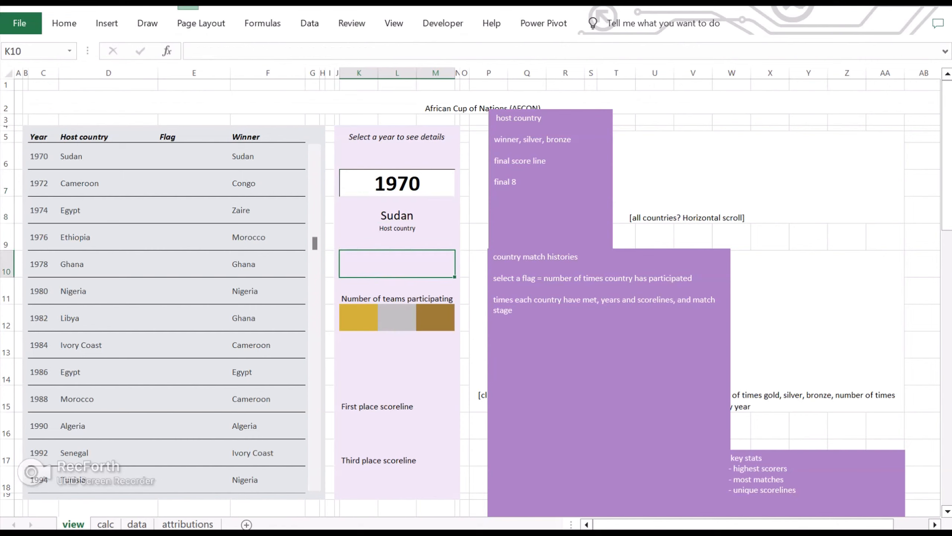
pyautogui.press('Up')
pyautogui.press('Up')
pyautogui.press('Down')
pyautogui.hotkey('shift', 'Down')
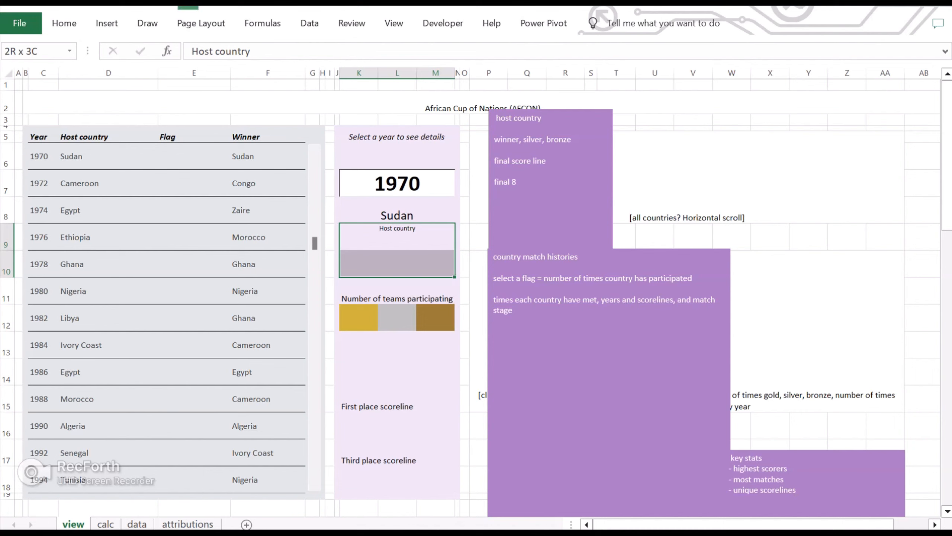
pyautogui.hotkey('alt', 'h')
pyautogui.press('m')
pyautogui.press('u')
# Enter the label "# of teams" in M10 and format it like the Host country label
pyautogui.press('Right')
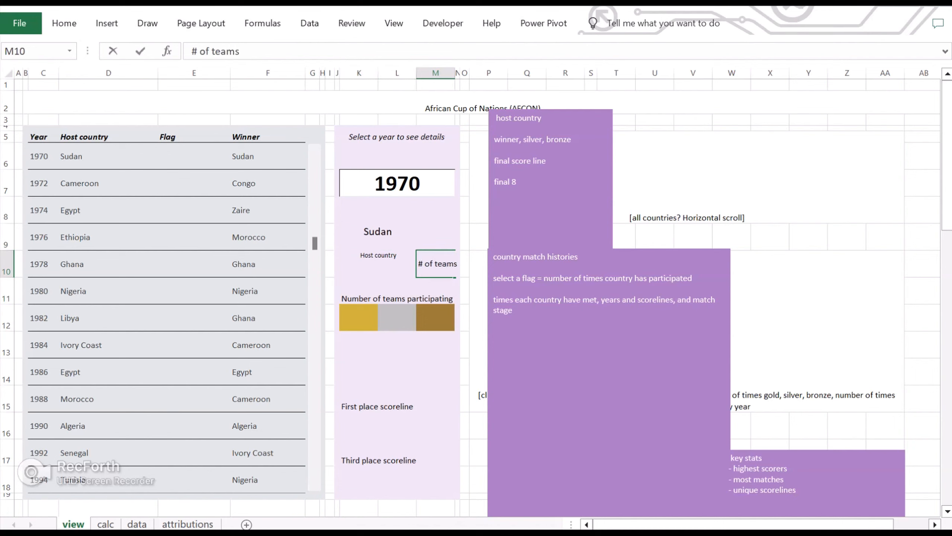
pyautogui.press('Left')
pyautogui.press('Right')
pyautogui.hotkey('alt', 'h')
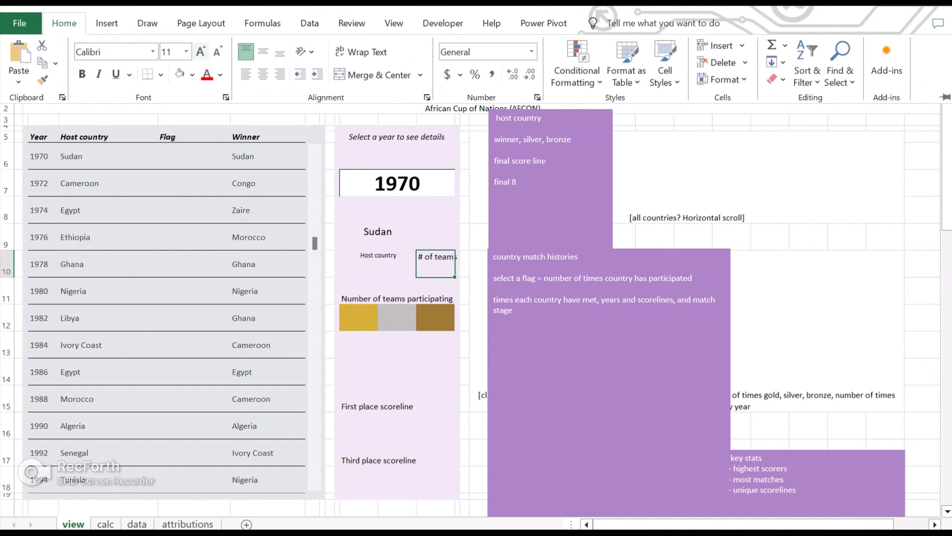
pyautogui.press('Escape')
pyautogui.press('Up')
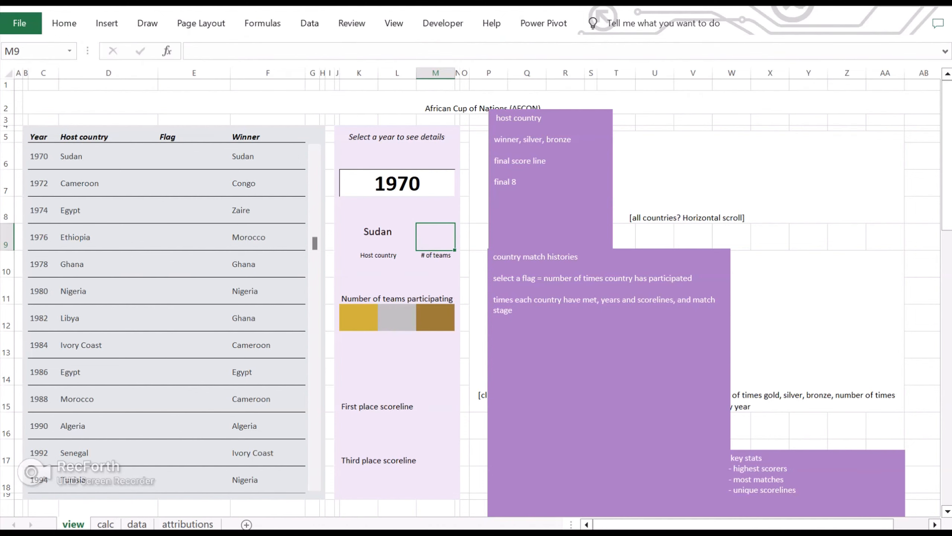
# Enter =VLOOKUP(K7,data!$AY$3:$BG$37,9,FALSE) in M9 to return the number of teams
pyautogui.write('=vlookup(')
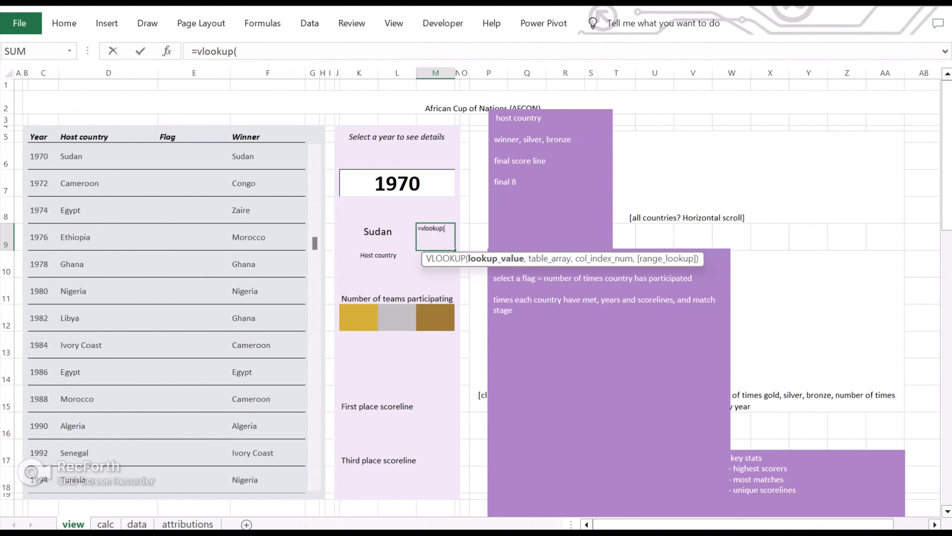
pyautogui.press('Up')
pyautogui.press('Up')
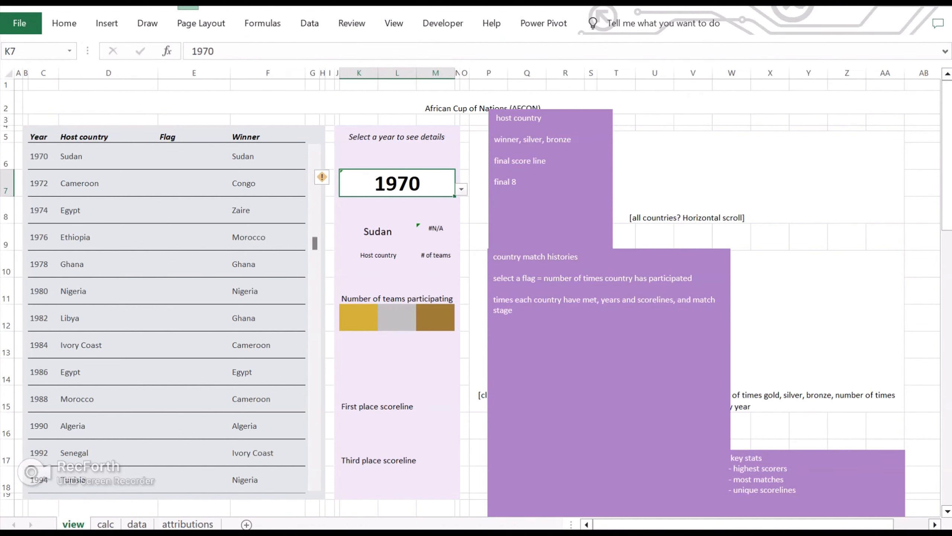
# Set the data validation list of K7 to the years in column AY of the data sheet, starting at AY4
pyautogui.hotkey('alt', 'a')
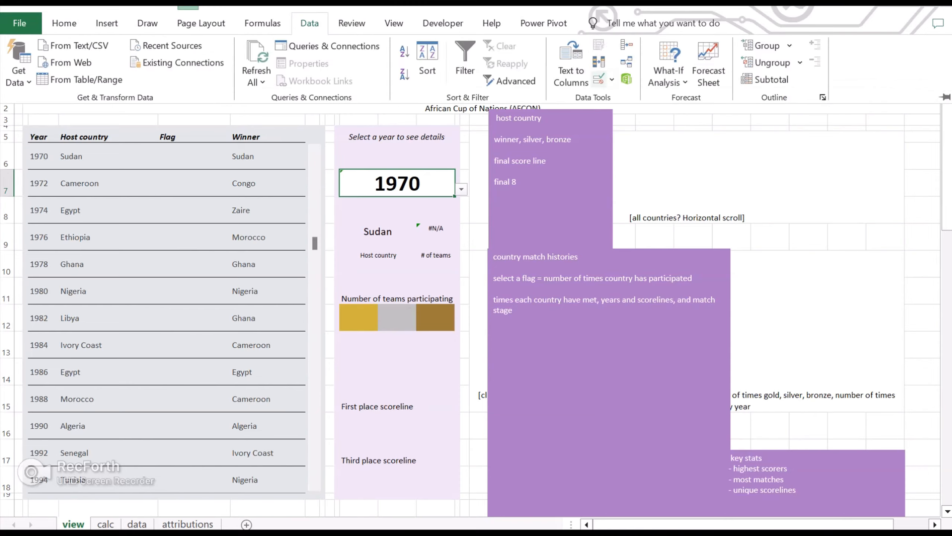
pyautogui.press('v')
pyautogui.press('v')
pyautogui.press('n')
pyautogui.click(661, 279)
pyautogui.click(600, 324)
pyautogui.click(694, 343)
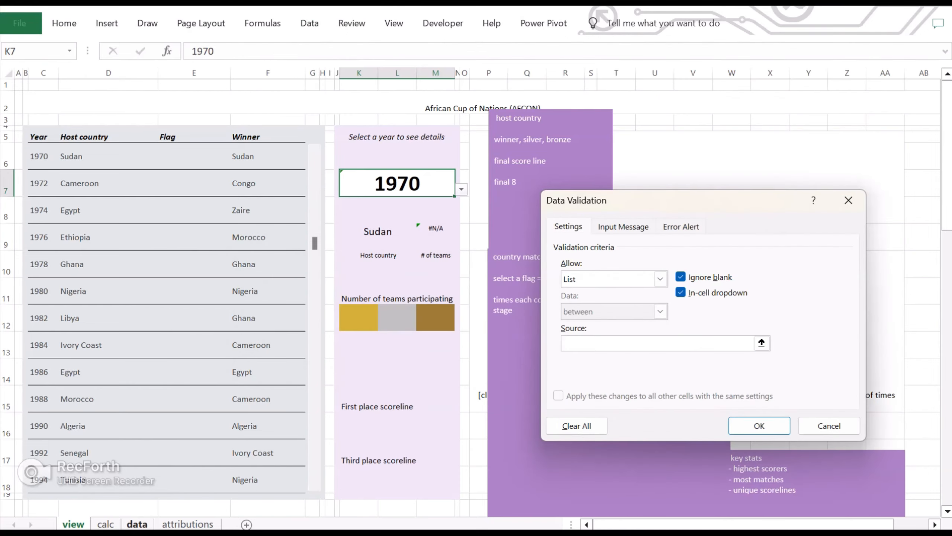
pyautogui.click(137, 524)
pyautogui.click(185, 134)
pyautogui.hotkey('ctrl', 'shift', 'Down')
pyautogui.click(759, 426)
# Choose 1972 in the year selector K7
pyautogui.press('Down')
pyautogui.press('Up')
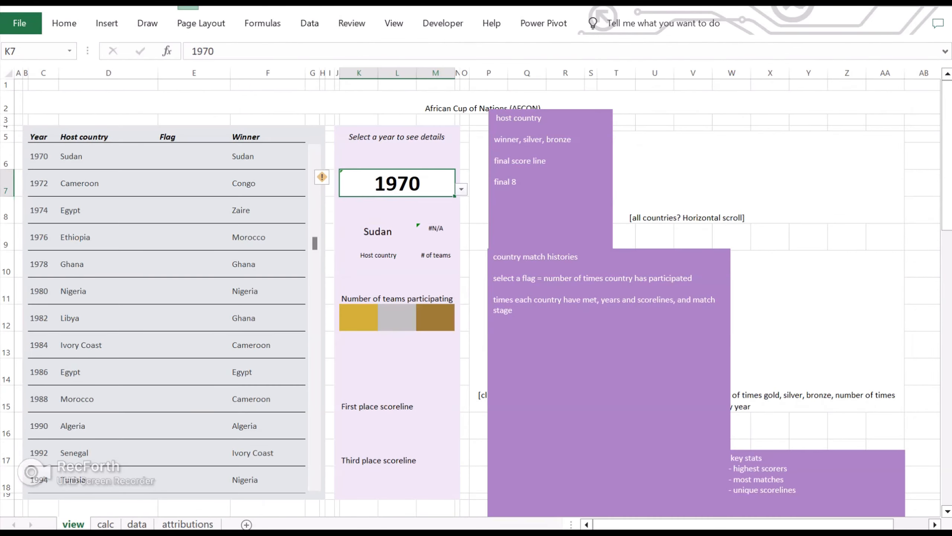
pyautogui.hotkey('alt', 'Down')
pyautogui.press('Down')
pyautogui.press('Return')
# Centre the team count in M9 both vertically and horizontally
pyautogui.click(435, 236)
pyautogui.hotkey('alt', 'h')
pyautogui.press('a')
pyautogui.press('m')
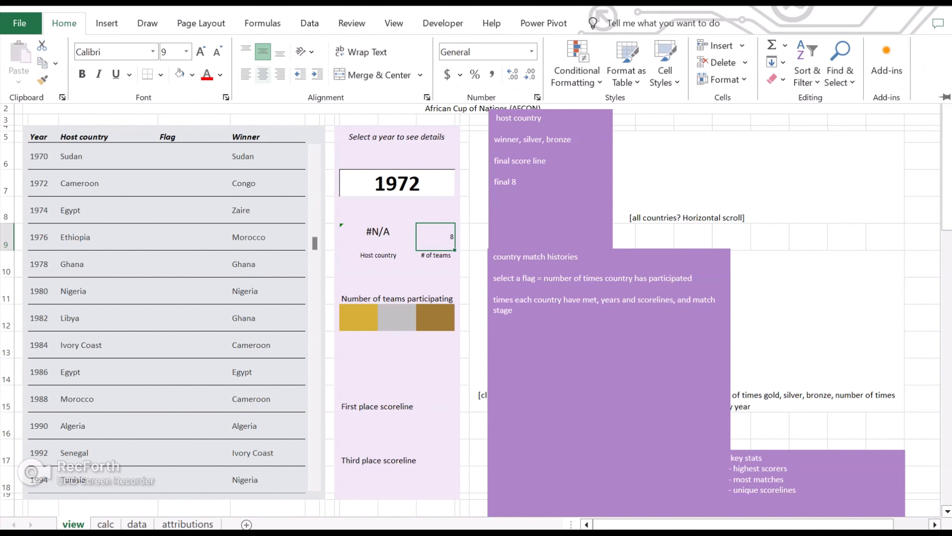
pyautogui.click(263, 74)
# Change the host country formula in K9 to =VLOOKUP(K7,data!$AY$3:$BG$37,2,FALSE)
pyautogui.click(378, 237)
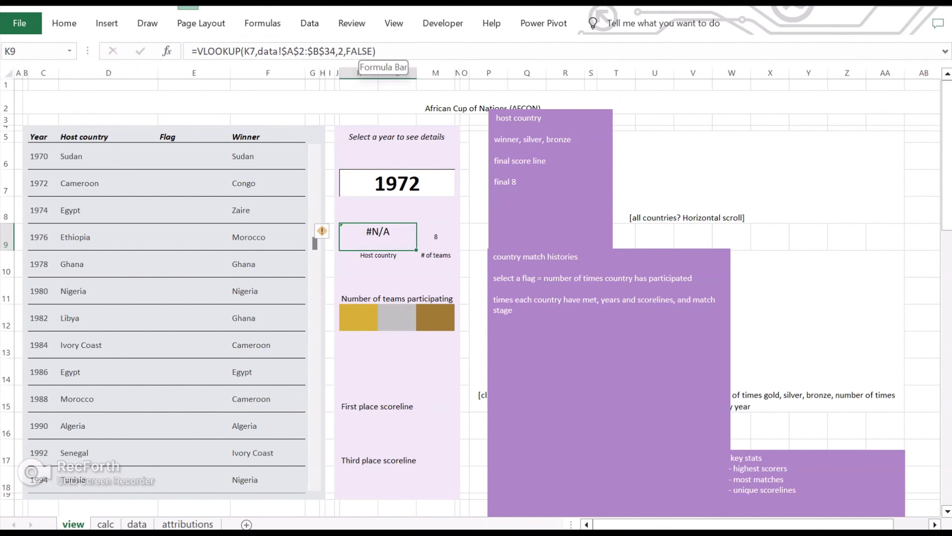
pyautogui.click(383, 52)
pyautogui.press('BackSpace')
pyautogui.press('BackSpace')
pyautogui.press('BackSpace')
pyautogui.press('BackSpace')
pyautogui.press('BackSpace')
pyautogui.press('BackSpace')
pyautogui.press('BackSpace')
pyautogui.press('BackSpace')
pyautogui.press('BackSpace')
pyautogui.press('BackSpace')
pyautogui.press('BackSpace')
pyautogui.press('BackSpace')
pyautogui.press('BackSpace')
pyautogui.press('BackSpace')
pyautogui.press('BackSpace')
pyautogui.press('BackSpace')
pyautogui.press('BackSpace')
pyautogui.press('BackSpace')
pyautogui.press('BackSpace')
pyautogui.press('BackSpace')
pyautogui.click(137, 524)
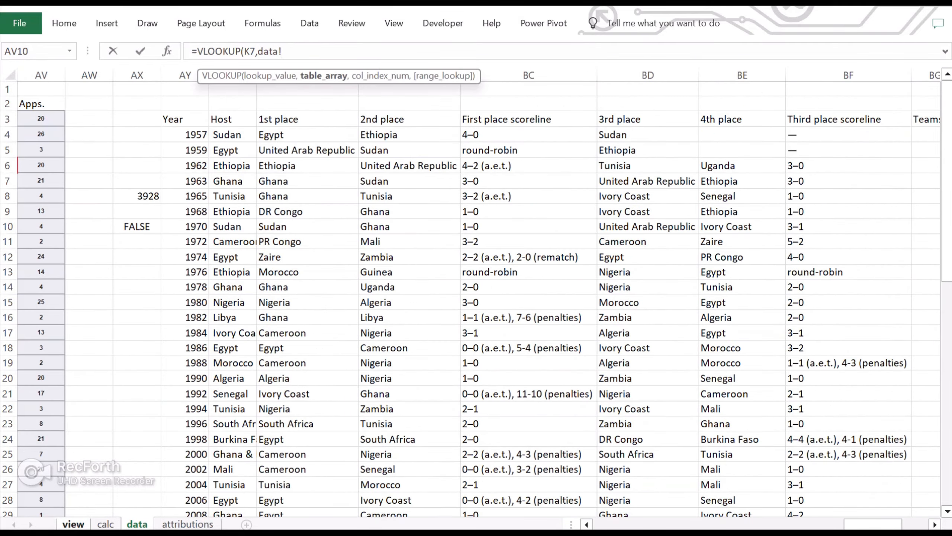
pyautogui.moveTo(185, 119); pyautogui.dragTo(893, 500)
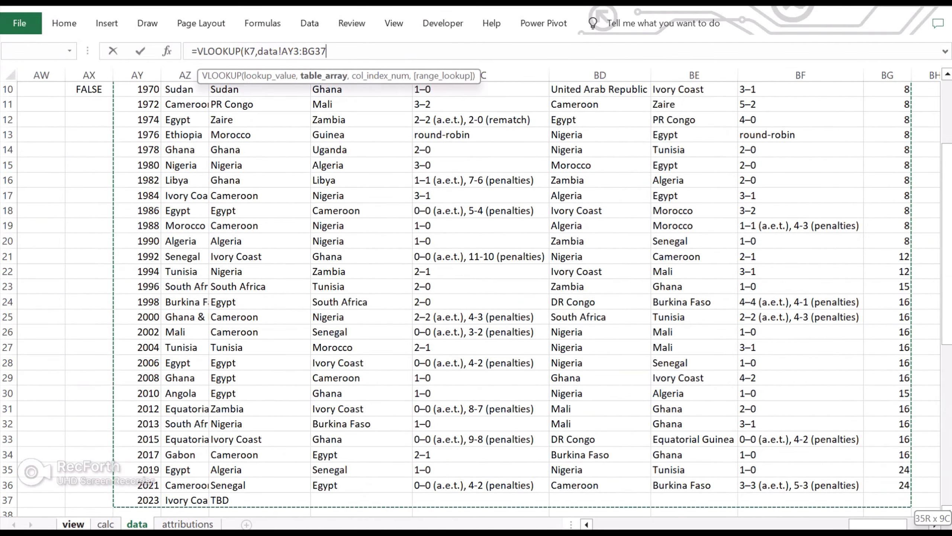
pyautogui.press('F4')
pyautogui.scroll(3, 476, 300)
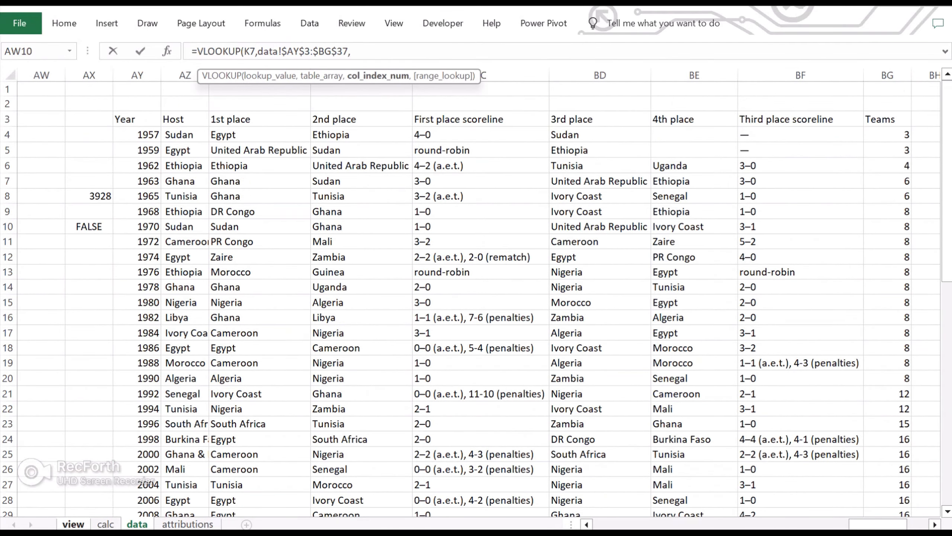
pyautogui.write(',2,false')
pyautogui.press('Return')
# Enlarge the team count text in M9 and vertically centre the host country in K9
pyautogui.click(378, 232)
pyautogui.click(435, 237)
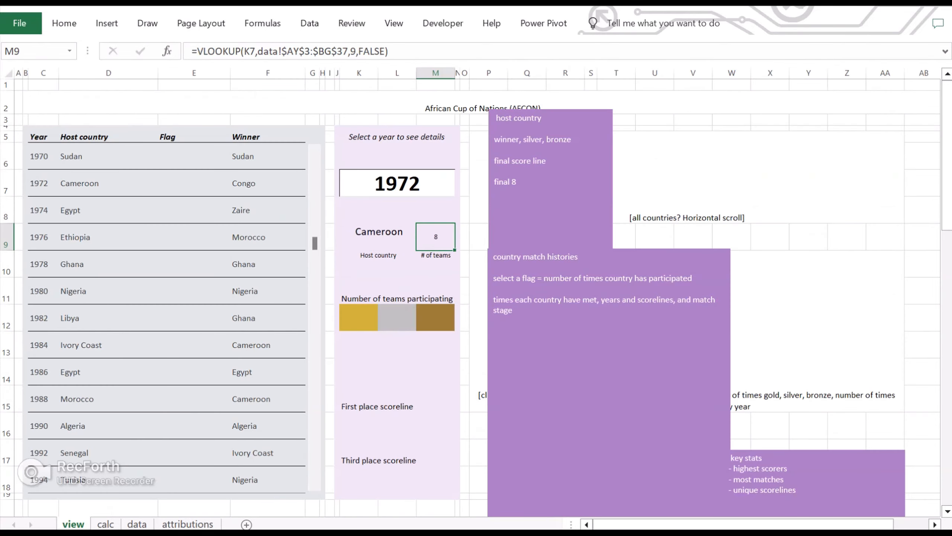
pyautogui.click(64, 24)
pyautogui.click(378, 237)
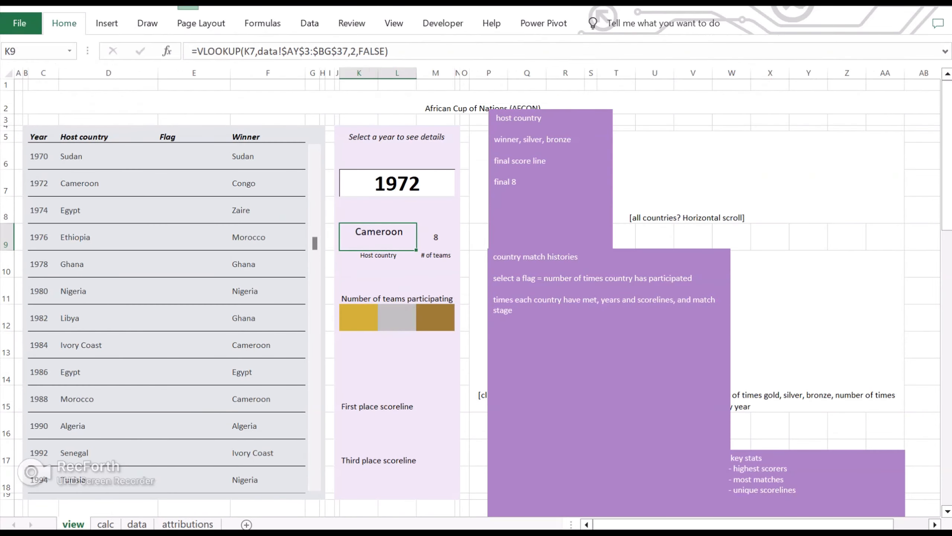
pyautogui.click(64, 23)
pyautogui.click(263, 51)
pyautogui.click(378, 237)
# Test the year selector with years including 1957, 1959 and 1980 against the winners table
pyautogui.moveTo(315, 243); pyautogui.dragTo(315, 176)
pyautogui.click(398, 184)
pyautogui.click(462, 189)
pyautogui.click(397, 202)
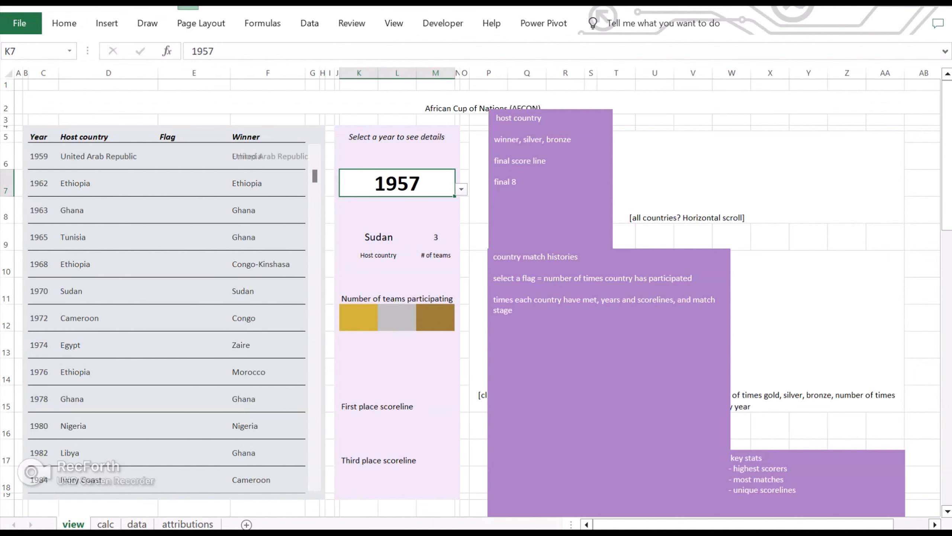
pyautogui.click(461, 189)
pyautogui.click(398, 210)
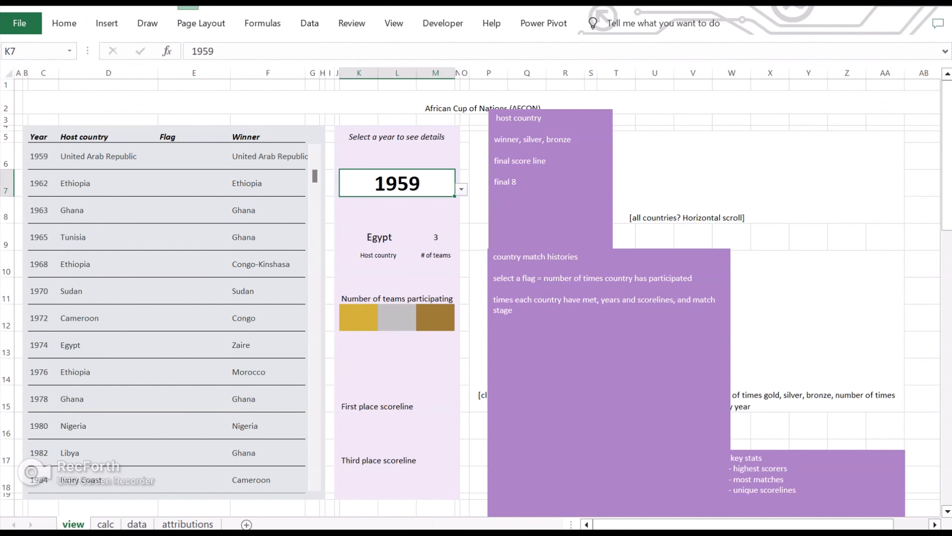
pyautogui.click(461, 189)
pyautogui.click(398, 252)
pyautogui.moveTo(315, 176); pyautogui.dragTo(315, 284)
pyautogui.click(461, 189)
pyautogui.click(398, 243)
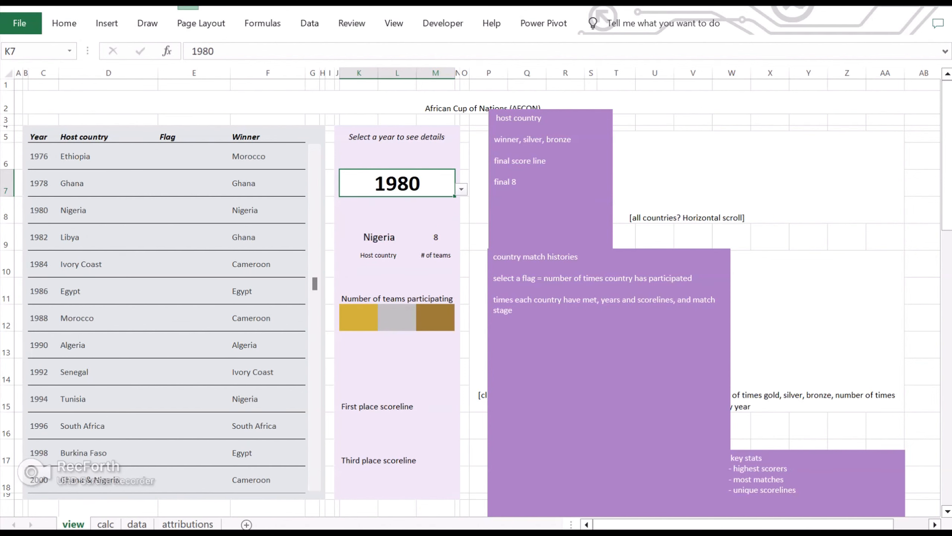
# Set the year selector to 2000 and then 2012, comparing the host with the winners table
pyautogui.click(461, 189)
pyautogui.moveTo(462, 223); pyautogui.dragTo(461, 241)
pyautogui.click(397, 210)
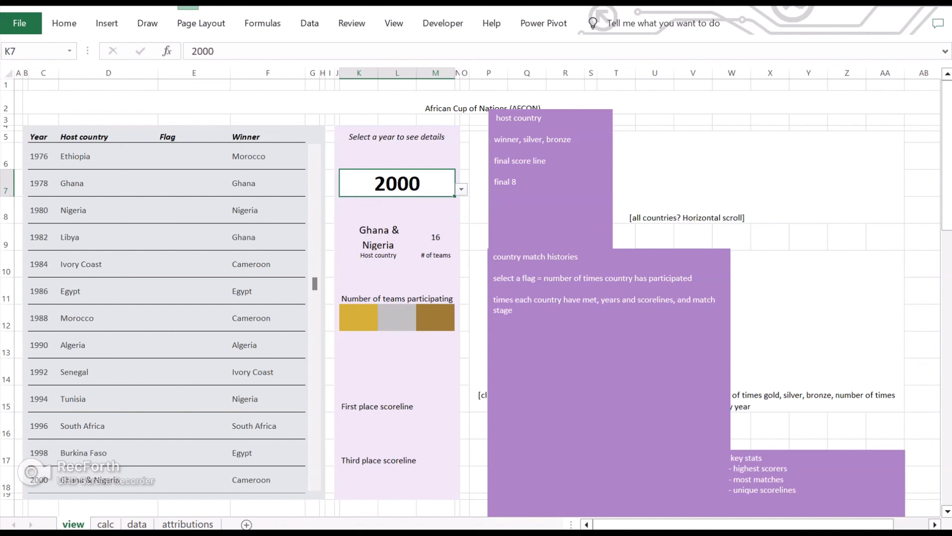
pyautogui.moveTo(315, 284); pyautogui.dragTo(315, 364)
pyautogui.click(462, 188)
pyautogui.click(398, 252)
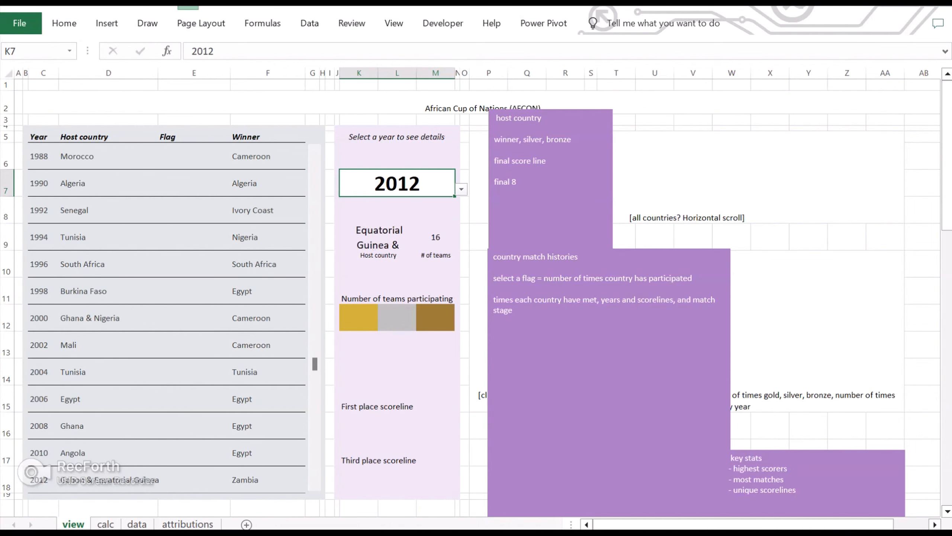
# Set the font size of the host country in K9 and the team count in M9 to 12
pyautogui.click(378, 237)
pyautogui.click(64, 23)
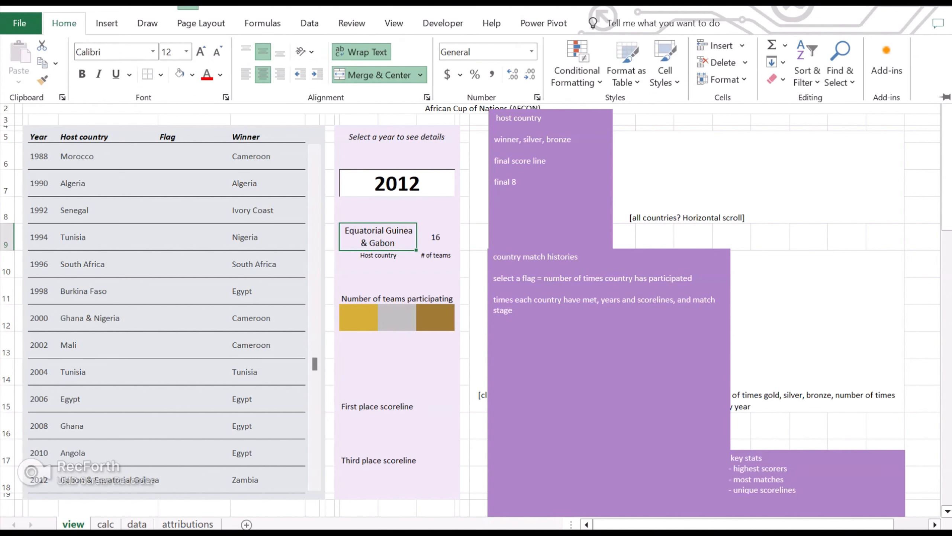
pyautogui.click(435, 237)
pyautogui.click(64, 24)
pyautogui.click(201, 51)
# Make the host country in K9 and the team count in M9 bold
pyautogui.moveTo(378, 237); pyautogui.dragTo(390, 259)
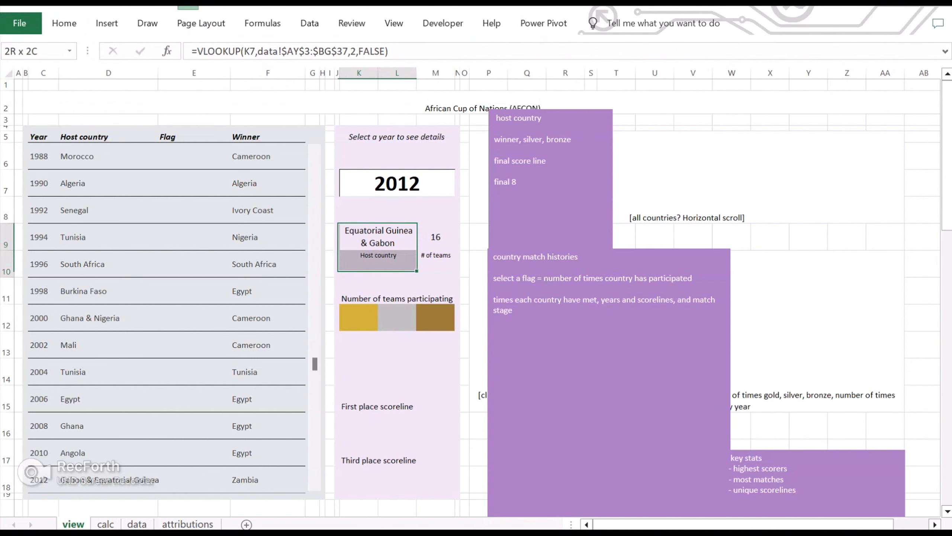
pyautogui.click(378, 262)
pyautogui.click(435, 263)
pyautogui.click(378, 237)
pyautogui.hotkey('ctrl', 'b')
pyautogui.click(435, 237)
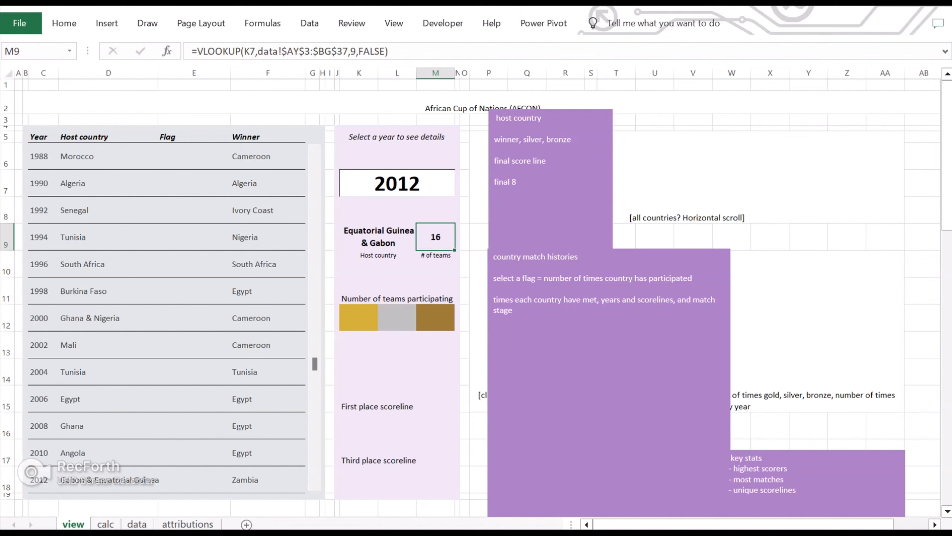
# Widen columns K through M slightly
pyautogui.press('Left')
pyautogui.press('Up')
pyautogui.press('Down')
pyautogui.hotkey('shift', 'Right')
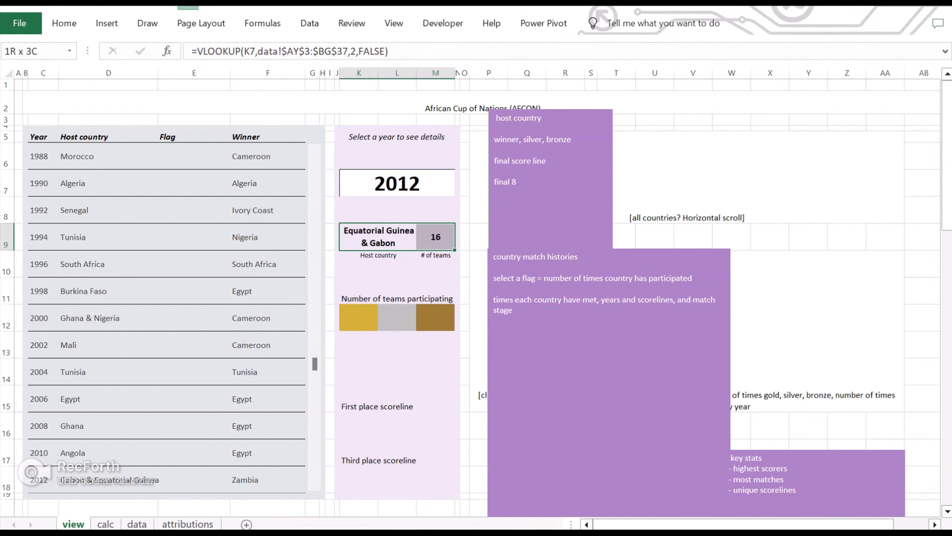
pyautogui.click(64, 23)
pyautogui.click(64, 24)
pyautogui.moveTo(378, 237); pyautogui.dragTo(436, 237)
pyautogui.click(360, 73)
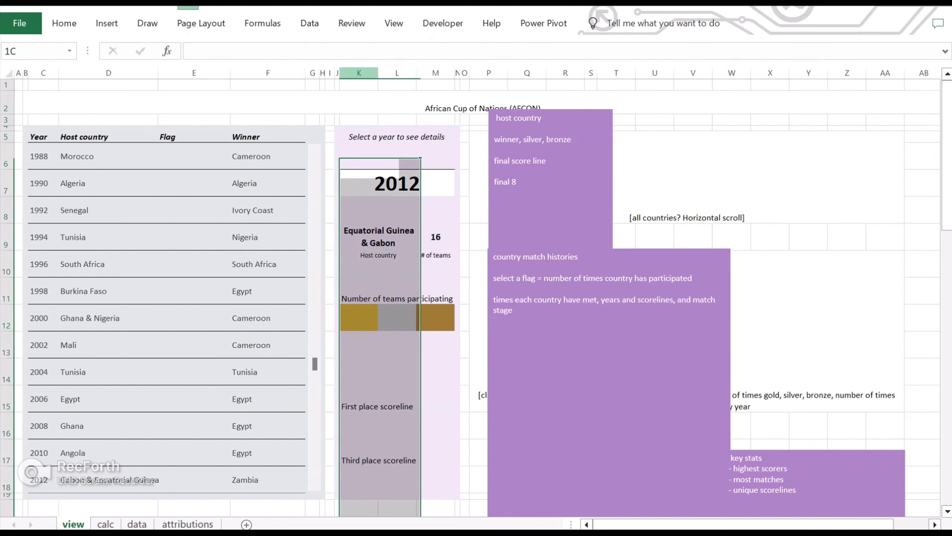
pyautogui.moveTo(359, 73); pyautogui.dragTo(457, 74)
pyautogui.click(442, 237)
pyautogui.click(379, 237)
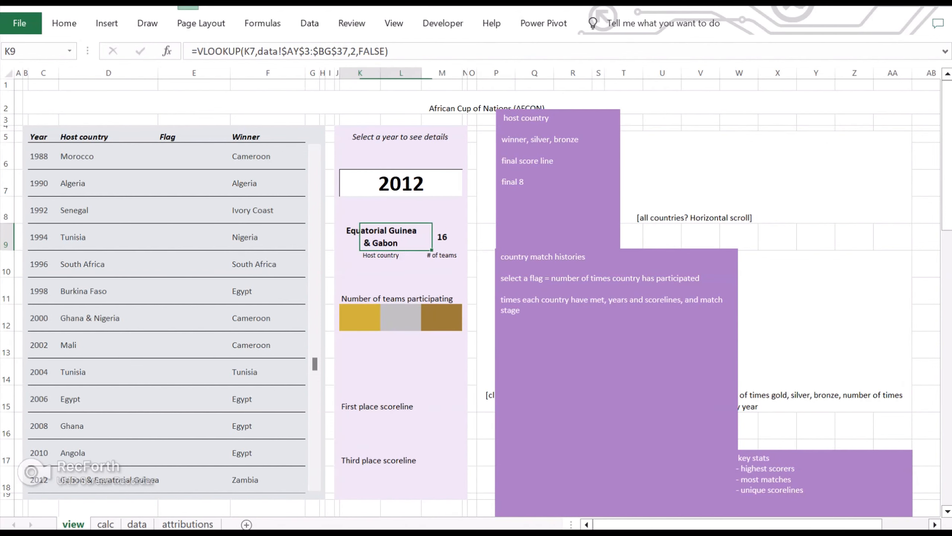
# Add a light grey vertical border between the host country and team count cells in K9:M9
pyautogui.hotkey('shift', 'Right')
pyautogui.hotkey('ctrl', '1')
pyautogui.click(597, 276)
pyautogui.click(610, 326)
pyautogui.click(539, 376)
pyautogui.click(730, 349)
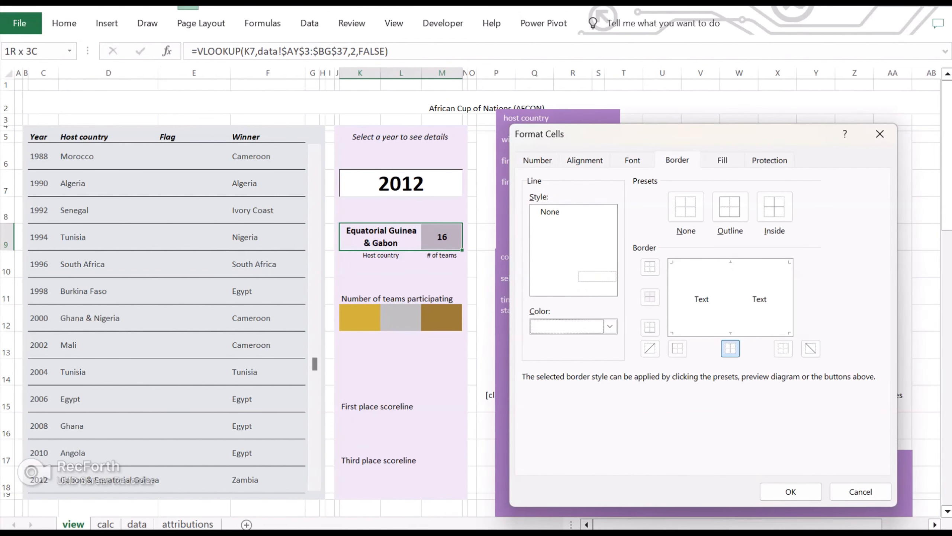
pyautogui.click(791, 491)
pyautogui.click(401, 344)
pyautogui.click(380, 237)
pyautogui.click(611, 325)
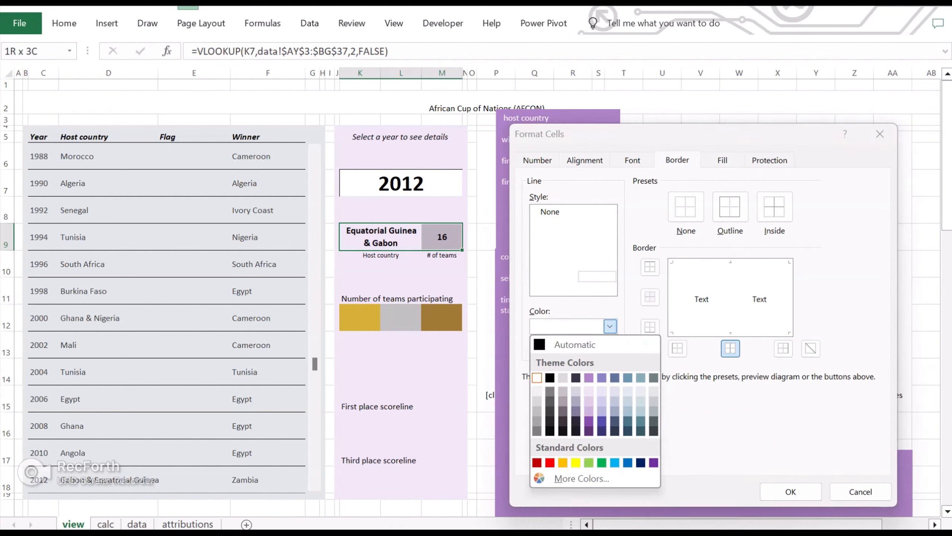
pyautogui.click(538, 402)
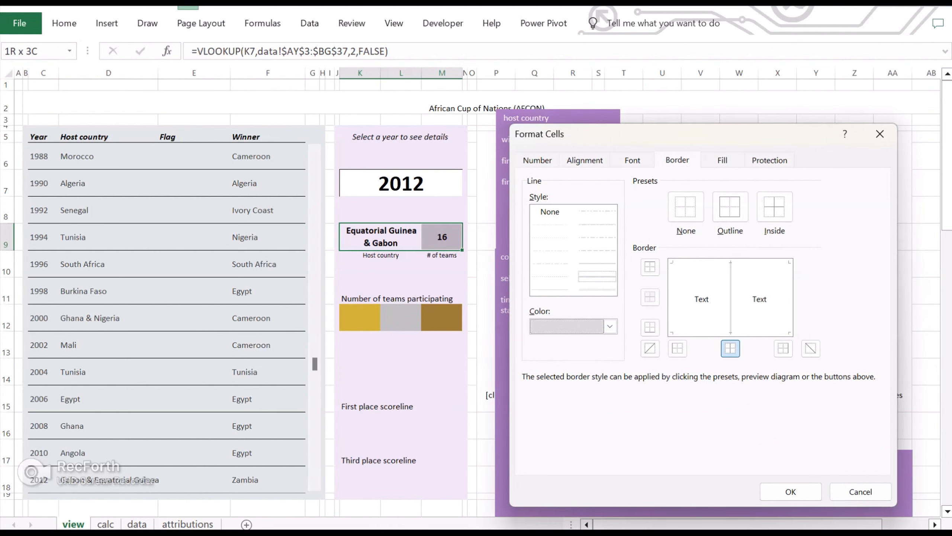
# Set the font colour of K9:M9 to the dark slate theme colour and apply the cell formatting
pyautogui.click(633, 160)
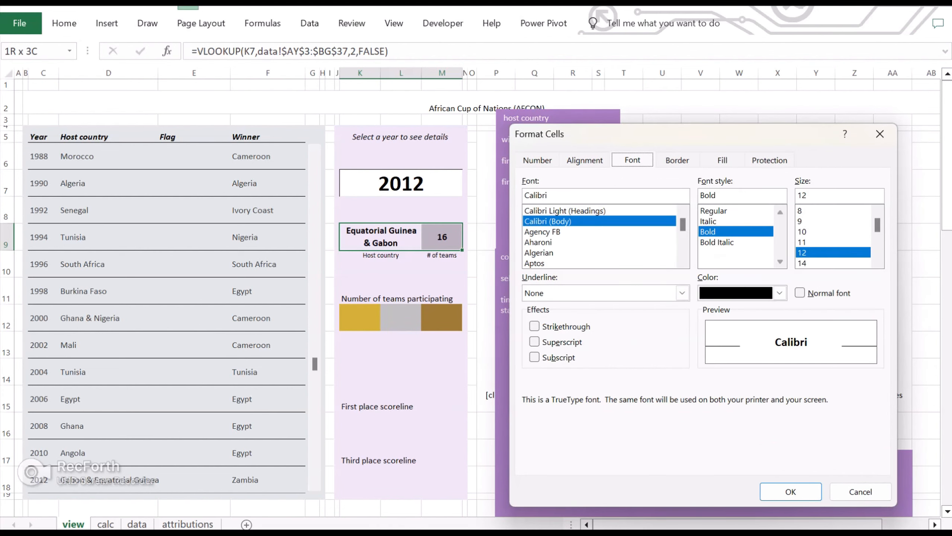
pyautogui.click(780, 294)
pyautogui.click(744, 344)
pyautogui.click(791, 491)
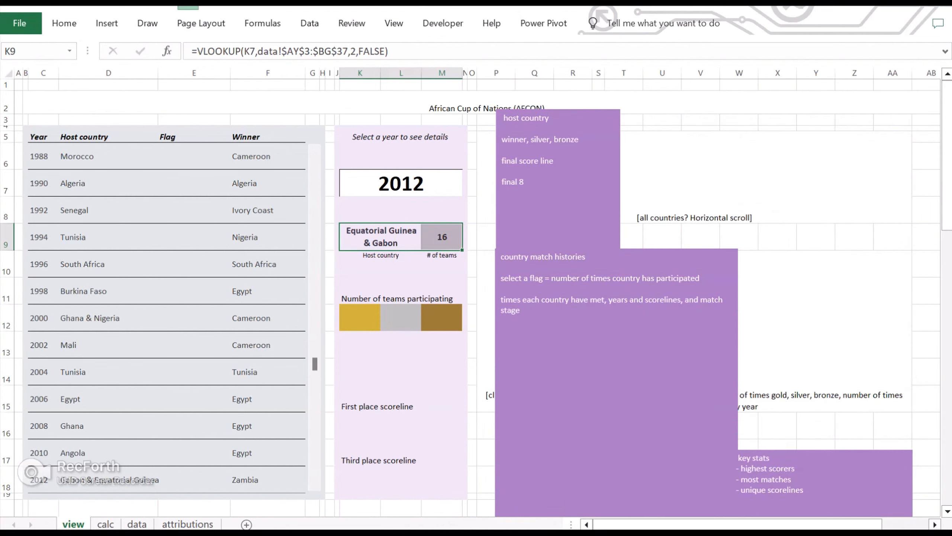
pyautogui.click(401, 372)
pyautogui.click(381, 237)
pyautogui.hotkey('ctrl', '1')
pyautogui.press('Escape')
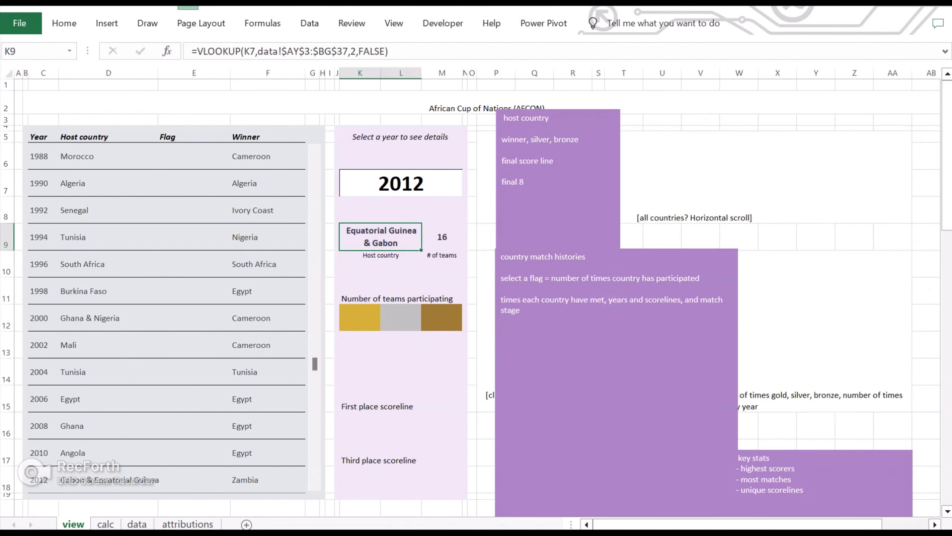
# Move the gold, silver and bronze cells up into K11:M11, replacing the "Number of teams participating" label
pyautogui.moveTo(380, 237); pyautogui.dragTo(442, 291)
pyautogui.hotkey('ctrl', 'z')
pyautogui.hotkey('ctrl', 'z')
pyautogui.hotkey('ctrl', 'z')
# Look up the selected year's winner in gold cell K11 with =VLOOKUP(K7,data!$AY$3:$BG$37,3,FALSE)
pyautogui.write('=vlookup(K7,')
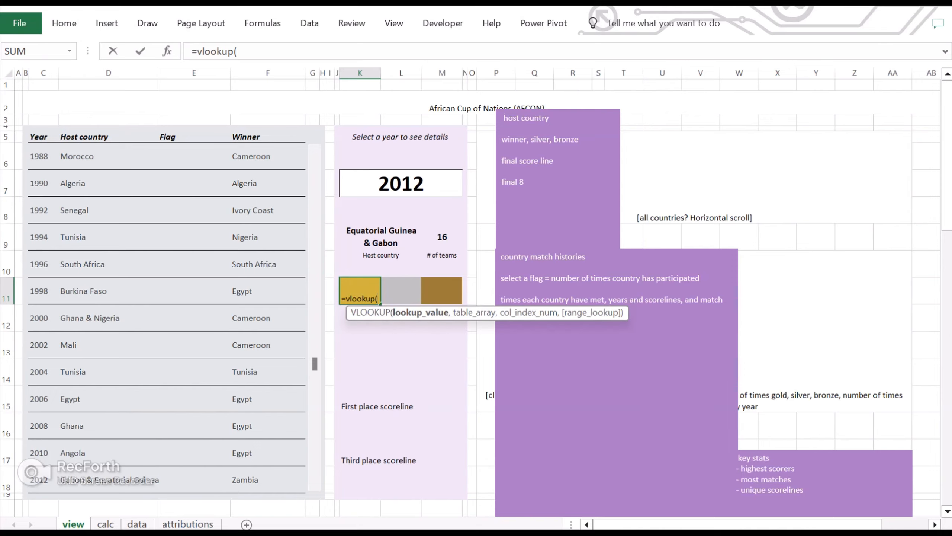
pyautogui.hotkey('ctrl', 'pagedown')
pyautogui.hotkey('ctrl', 'pagedown')
pyautogui.moveTo(137, 119); pyautogui.dragTo(911, 507)
pyautogui.press('F4')
pyautogui.write(',data!$AY$3:$BG$37,')
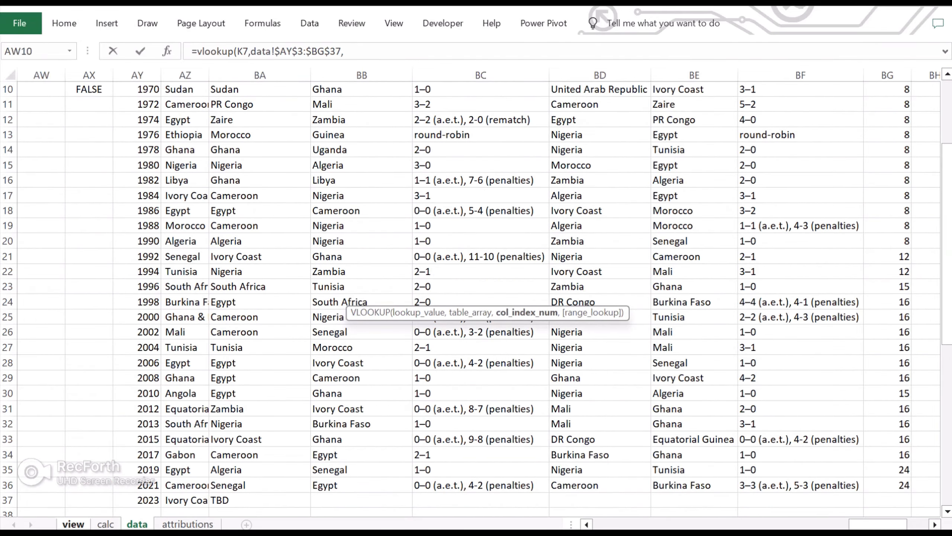
pyautogui.scroll(3, 476, 293)
pyautogui.write('3,false)')
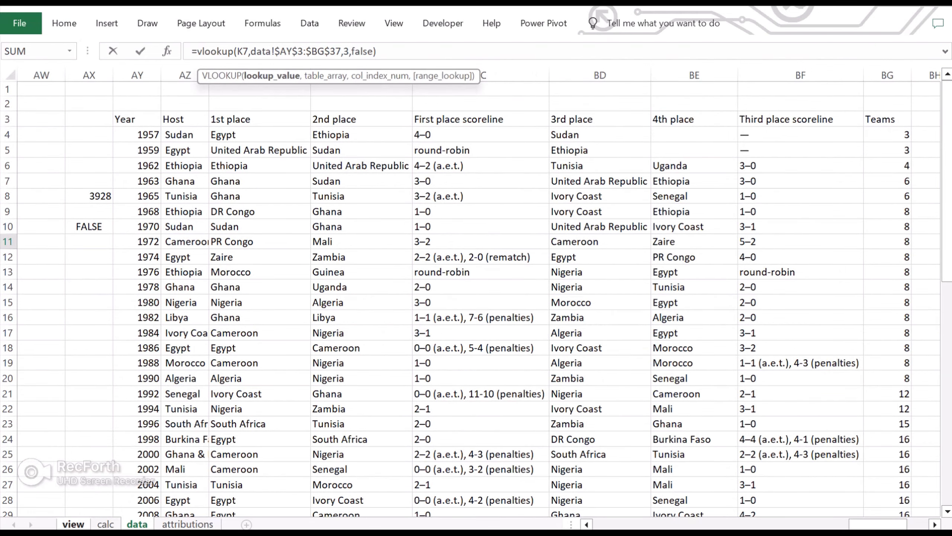
pyautogui.press('Return')
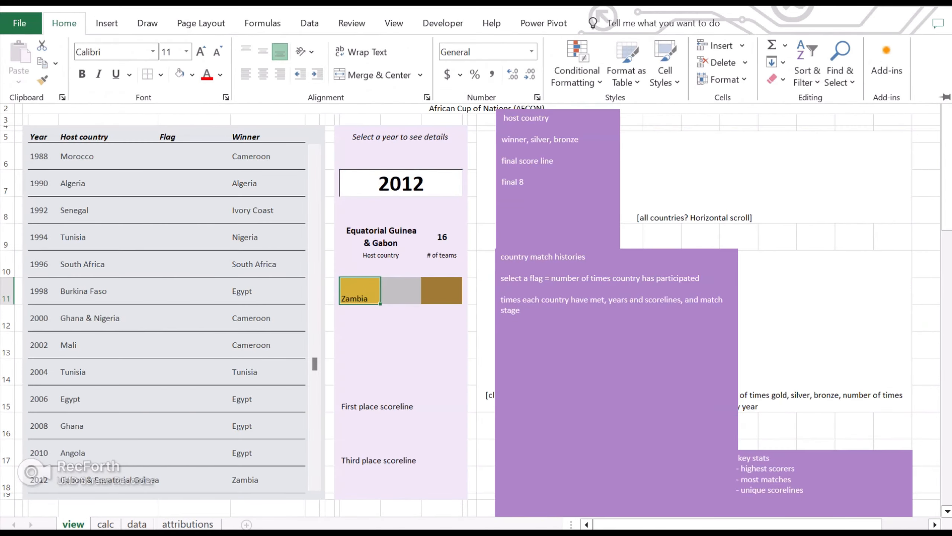
# Anchor the year reference in K11's lookup as $K$7 and copy the formula into silver cell L11
pyautogui.press('F2')
pyautogui.hotkey('ctrl', 'shift', 'Home')
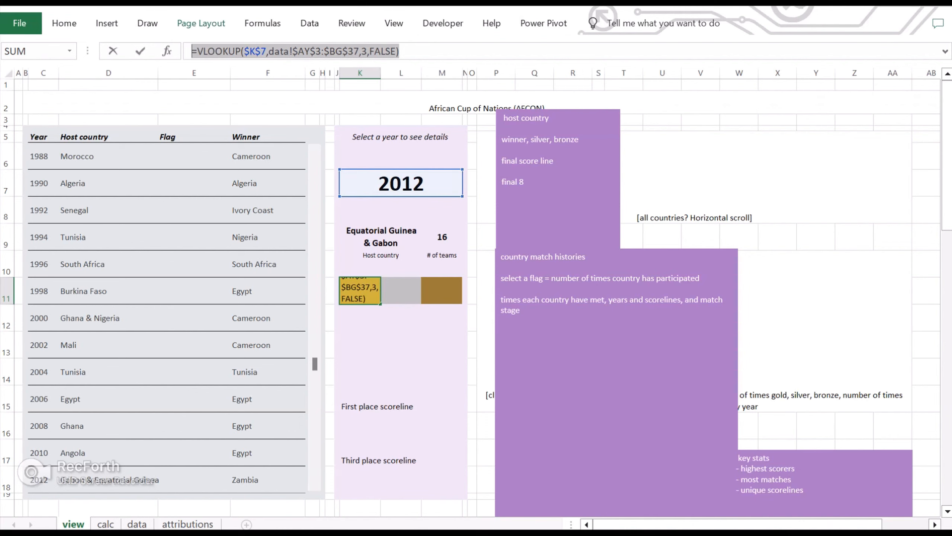
pyautogui.hotkey('ctrl', 'c')
pyautogui.press('Tab')
pyautogui.press('F2')
pyautogui.hotkey('ctrl', 'v')
pyautogui.press('Return')
# Check the results columns on the data sheet and set L11's lookup column index to 4 for second place
pyautogui.hotkey('ctrl', 'pagedown')
pyautogui.hotkey('ctrl', 'pagedown')
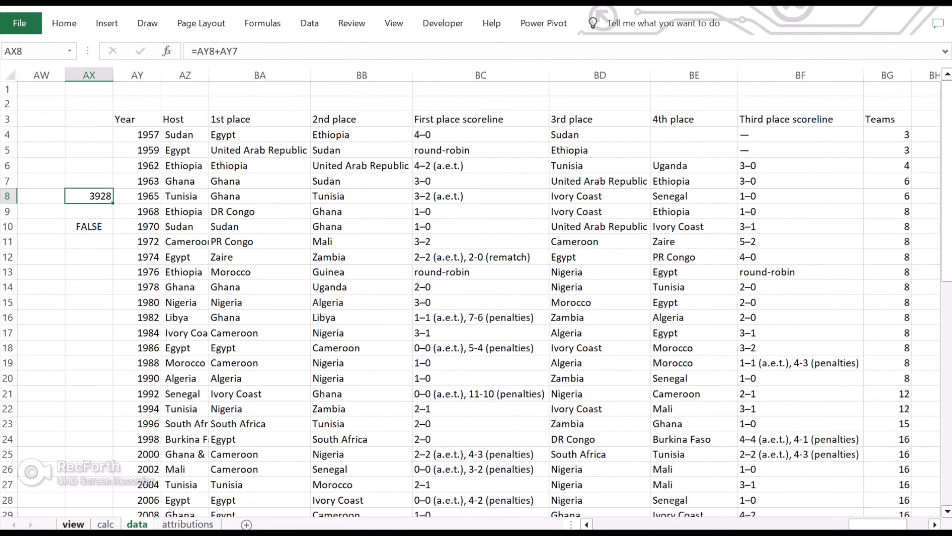
pyautogui.hotkey('ctrl', 'pageup')
pyautogui.hotkey('ctrl', 'pageup')
pyautogui.press('Up')
pyautogui.press('F2')
pyautogui.press('Return')
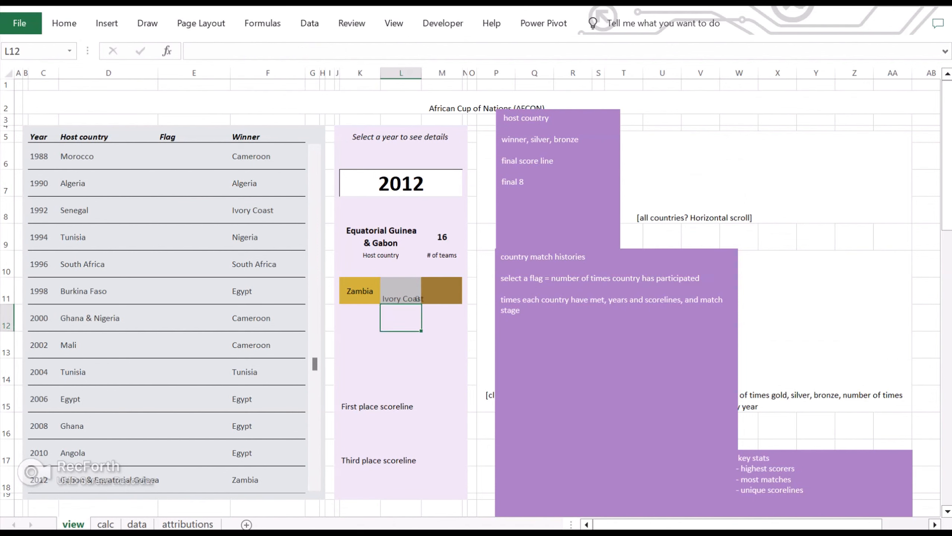
# Copy the lookup formula into bronze cell M11 and set its column index to 6 for third place
pyautogui.press('Up')
pyautogui.press('Right')
pyautogui.press('F2')
pyautogui.hotkey('ctrl', 'v')
pyautogui.hotkey('ctrl', 'Left')
pyautogui.hotkey('ctrl', 'Left')
pyautogui.press('Delete')
pyautogui.write('6')
pyautogui.press('Return')
# Vertically middle-align the silver and bronze country names in L11:M11
pyautogui.press('Up')
pyautogui.press('Left')
pyautogui.hotkey('shift', 'Right')
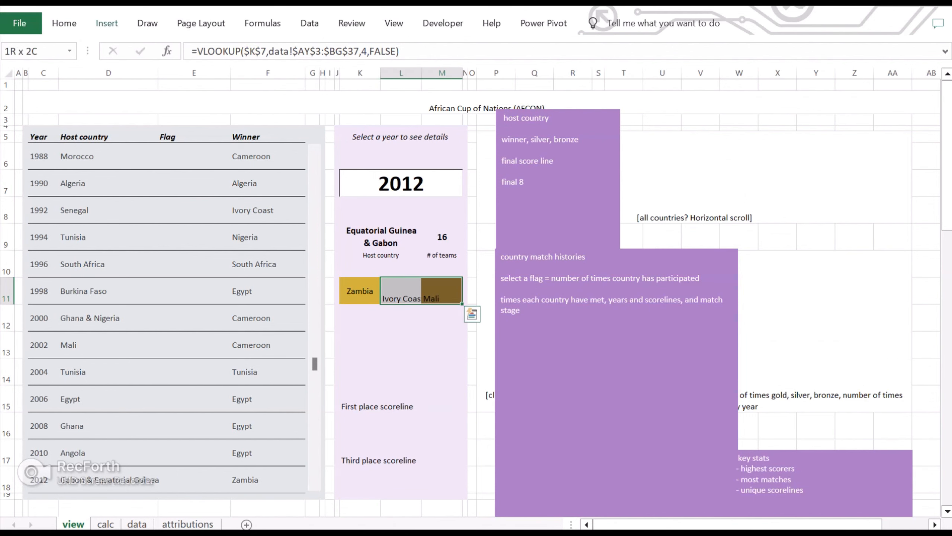
pyautogui.hotkey('alt', 'h')
pyautogui.press('a')
pyautogui.press('m')
# Wrap and centre the medal country names in K11:M11 and set their font colour to white
pyautogui.moveTo(360, 291); pyautogui.dragTo(441, 291)
pyautogui.click(64, 23)
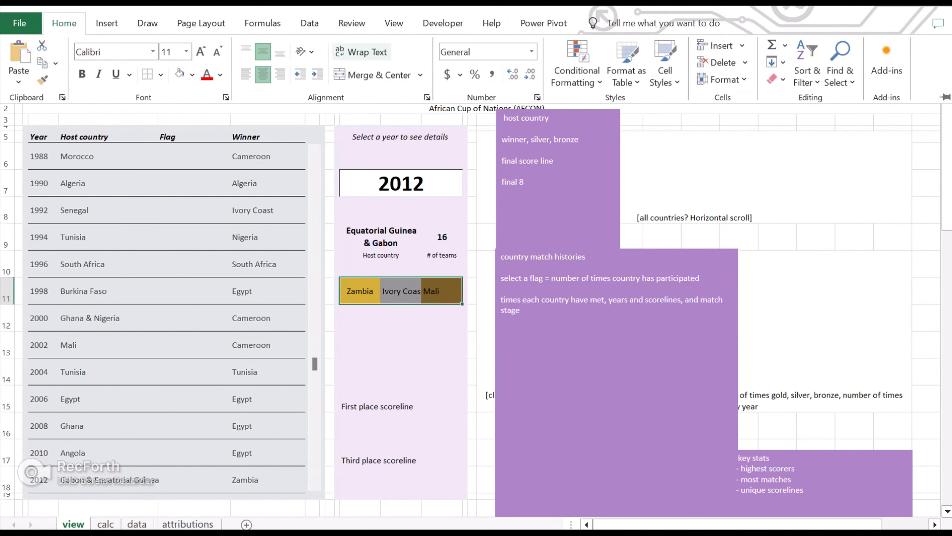
pyautogui.click(362, 52)
pyautogui.click(263, 52)
pyautogui.click(263, 52)
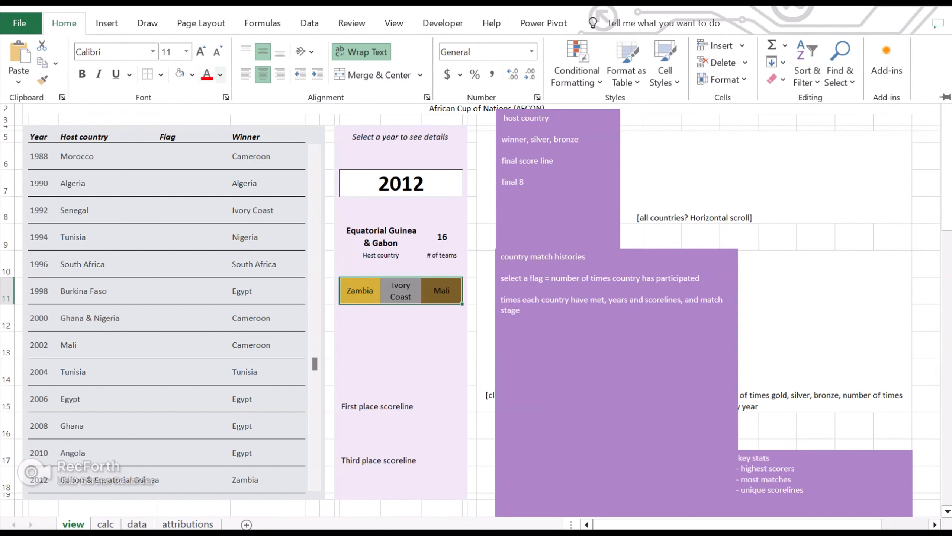
pyautogui.click(220, 74)
pyautogui.click(206, 140)
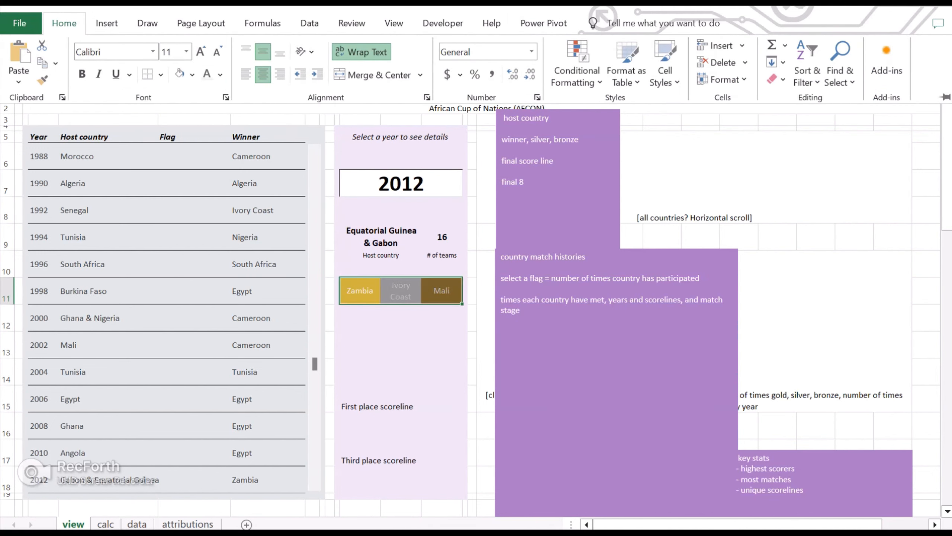
# Copy Gambia's flag picture from the data sheet beneath the gold country name and enlarge it to fit K12
pyautogui.click(360, 317)
pyautogui.click(137, 524)
pyautogui.hscroll(-15, 479, 293)
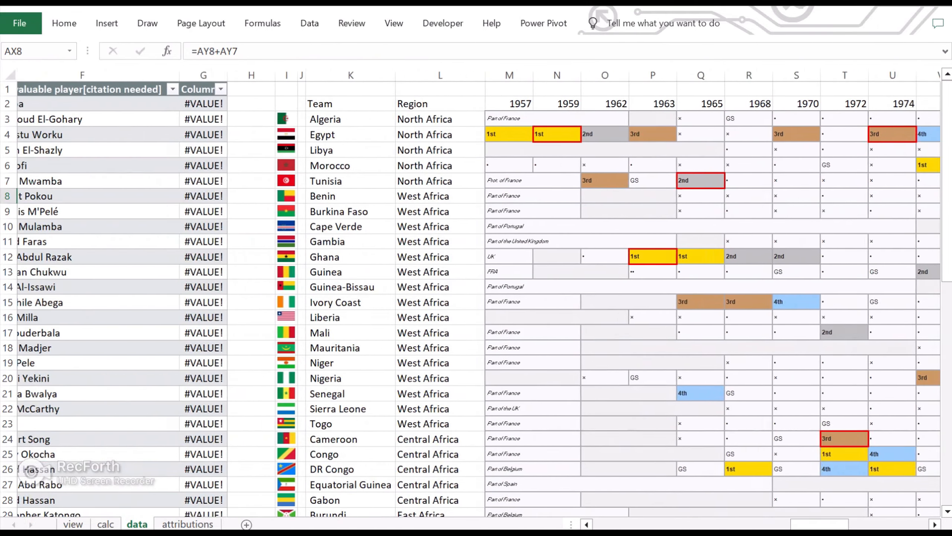
pyautogui.click(318, 241)
pyautogui.click(73, 525)
pyautogui.hotkey('ctrl', 'v')
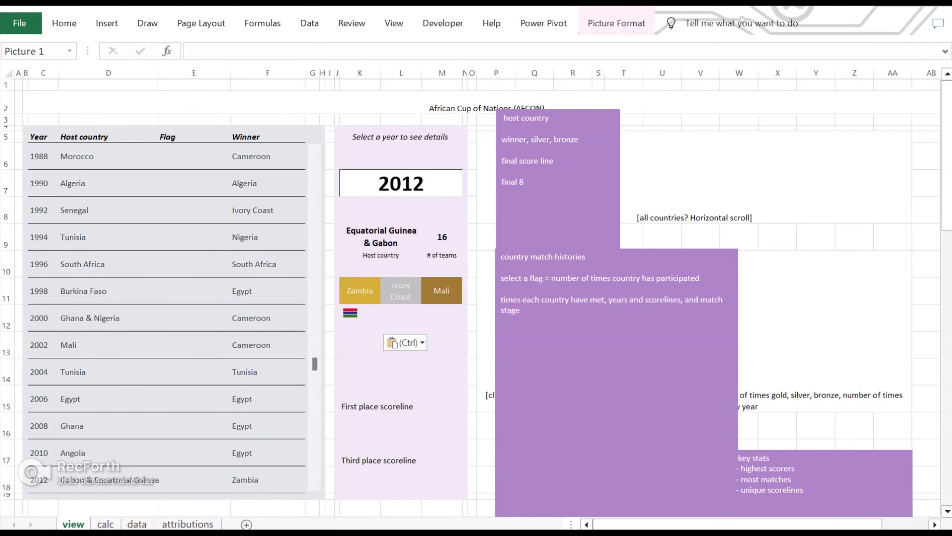
pyautogui.click(347, 312)
pyautogui.press('Right')
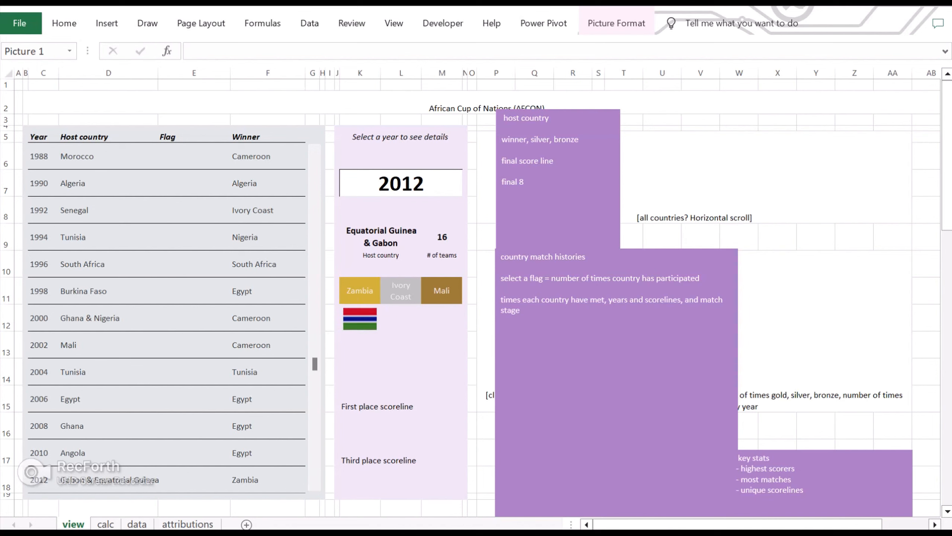
# Duplicate the flag picture twice and place the copies beneath the silver and bronze country names
pyautogui.hotkey('ctrl', 'd')
pyautogui.moveTo(368, 328); pyautogui.dragTo(403, 316)
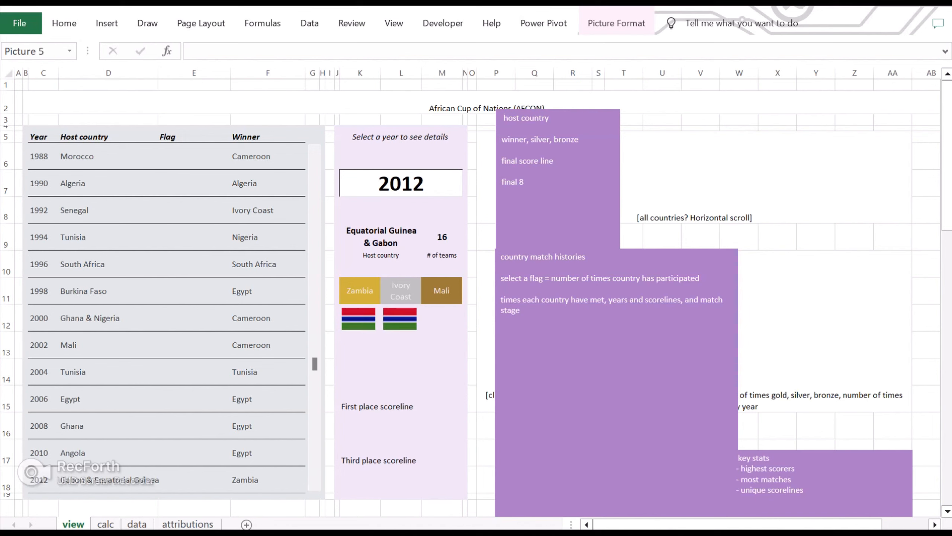
pyautogui.hotkey('ctrl', 'd')
# Bottom-align the three flag pictures and distribute them evenly
pyautogui.keyDown('ctrl'); pyautogui.click(399, 319); pyautogui.keyUp('ctrl')
pyautogui.keyDown('ctrl'); pyautogui.click(359, 319); pyautogui.keyUp('ctrl')
pyautogui.click(616, 24)
pyautogui.click(790, 45)
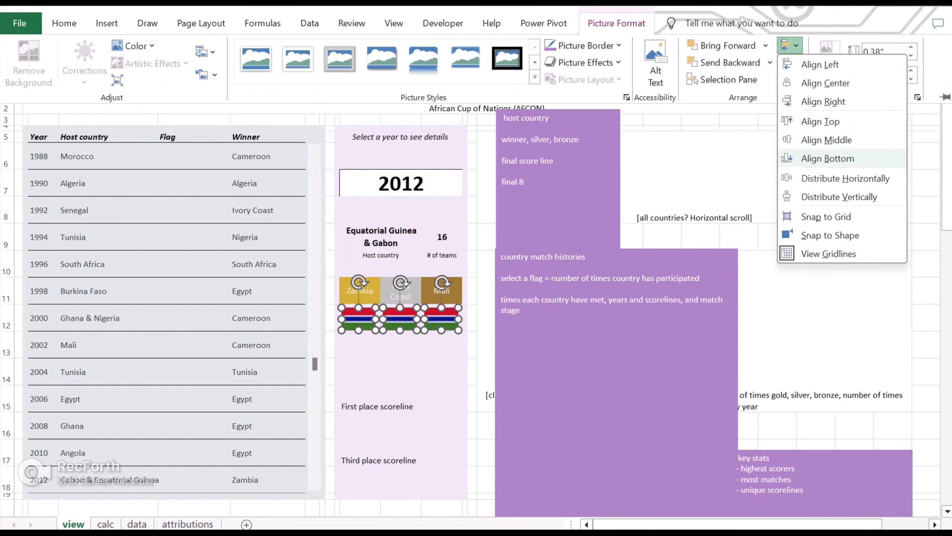
pyautogui.click(828, 158)
pyautogui.click(790, 45)
pyautogui.click(839, 196)
pyautogui.press('Escape')
pyautogui.press('Escape')
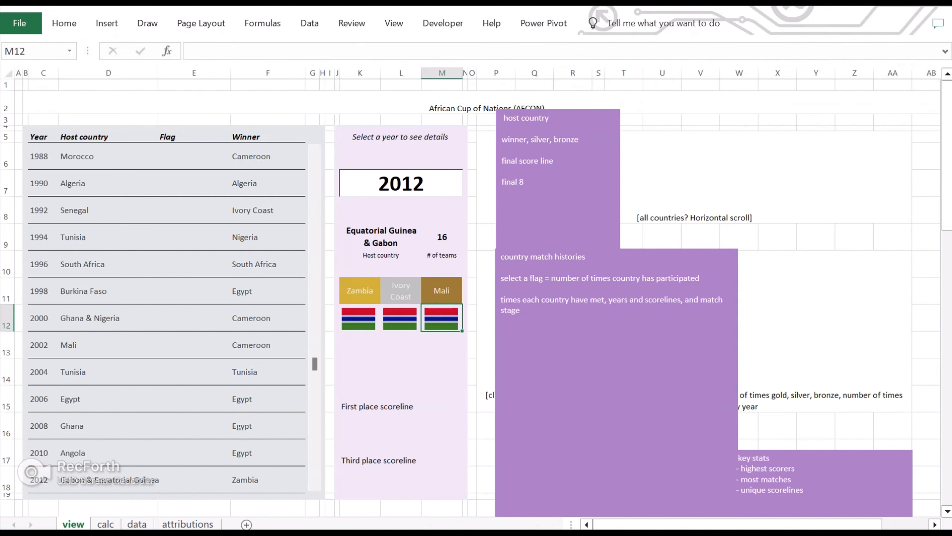
# Copy the gold, silver and bronze cells from row 11 into K12:M12 as flag backgrounds, clearing the copied contents
pyautogui.press('Up')
pyautogui.hotkey('ctrl', 'c')
pyautogui.press('Down')
pyautogui.hotkey('ctrl', 'v')
pyautogui.press('Left')
pyautogui.press('Up')
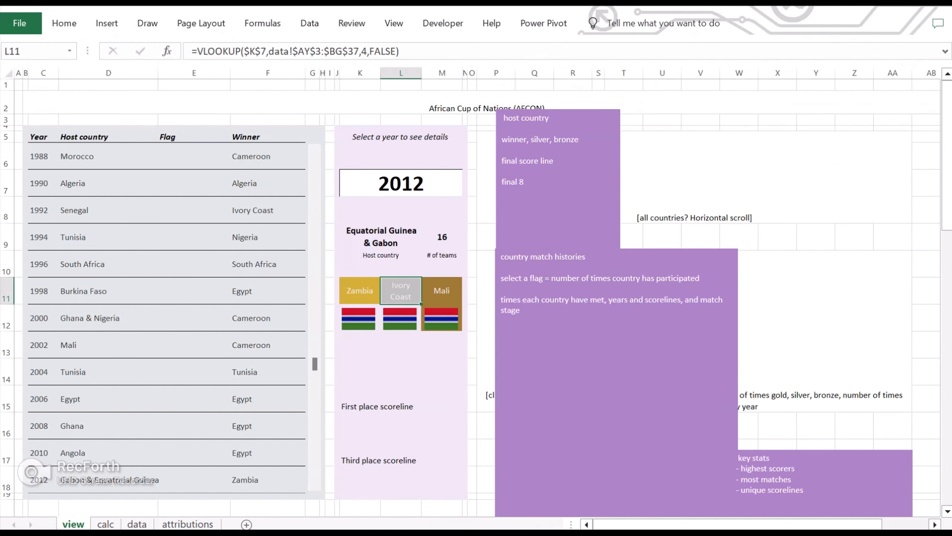
pyautogui.hotkey('ctrl', 'c')
pyautogui.press('Down')
pyautogui.hotkey('ctrl', 'v')
pyautogui.press('Delete')
pyautogui.press('Left')
pyautogui.press('Up')
pyautogui.hotkey('ctrl', 'c')
pyautogui.press('Down')
pyautogui.hotkey('ctrl', 'v')
pyautogui.press('Delete')
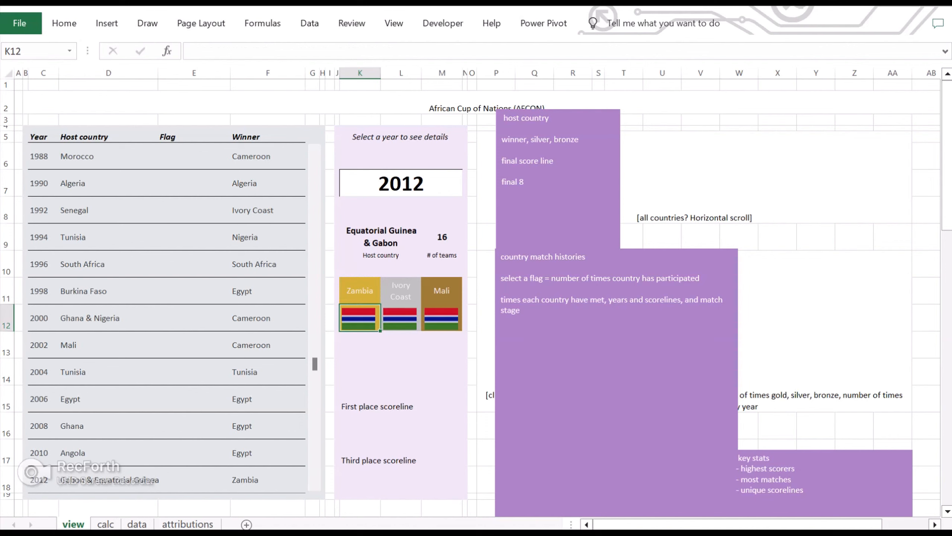
# Nudge the three flag pictures slightly up and to the right to centre them in their coloured cells
pyautogui.click(400, 319)
pyautogui.keyDown('ctrl'); pyautogui.click(358, 319); pyautogui.keyUp('ctrl')
pyautogui.press('Up')
pyautogui.press('Up')
pyautogui.press('Right')
pyautogui.click(401, 371)
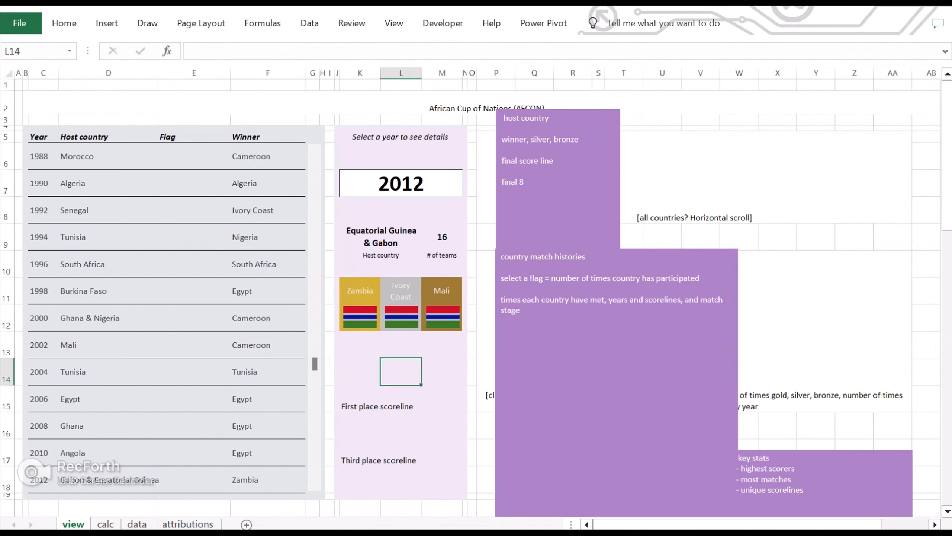
pyautogui.click(360, 317)
pyautogui.write('=')
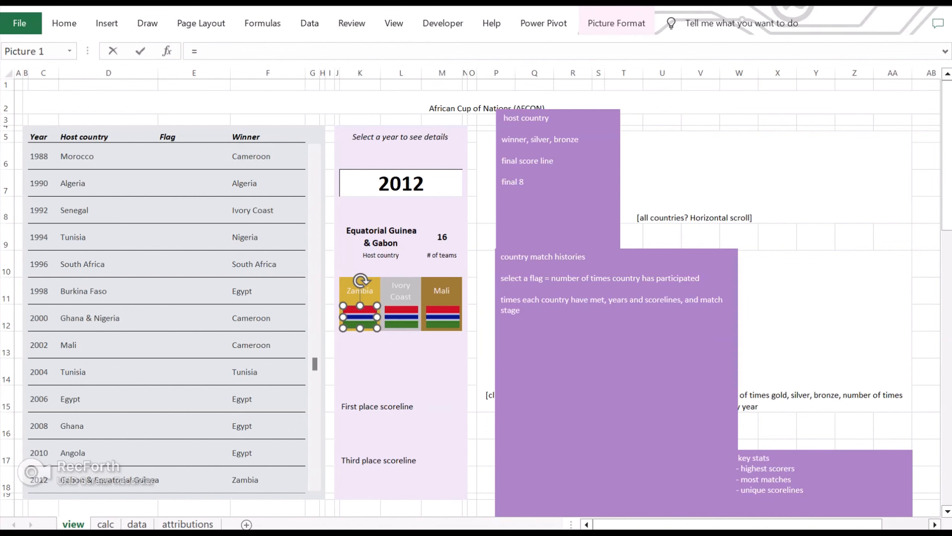
pyautogui.write('indirect(')
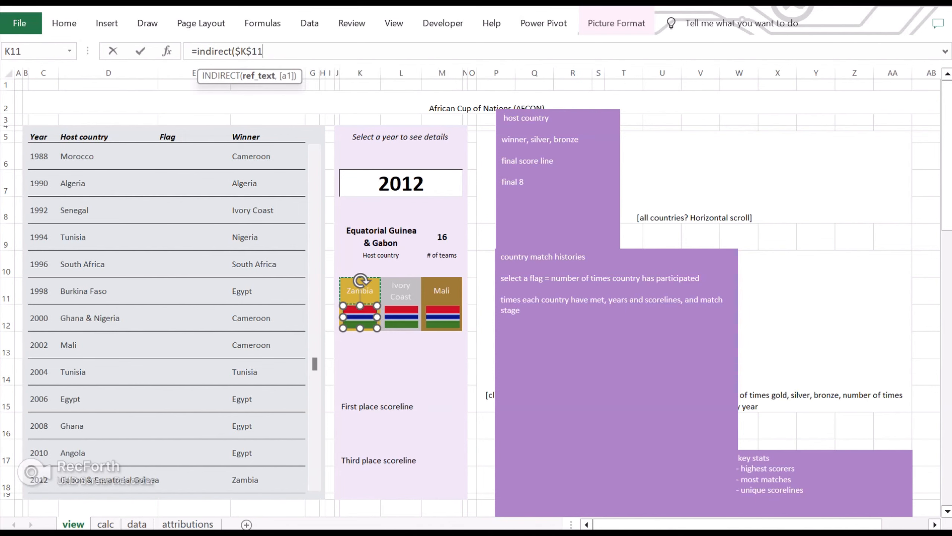
pyautogui.write(')')
pyautogui.press('BackSpace')
pyautogui.press('BackSpace')
pyautogui.press('BackSpace')
pyautogui.press('BackSpace')
pyautogui.press('BackSpace')
pyautogui.press('Escape')
# Define a workbook-level name GoldFlag that refers to =INDIRECT(view!$K$11)
pyautogui.press('alt')
pyautogui.press('a')
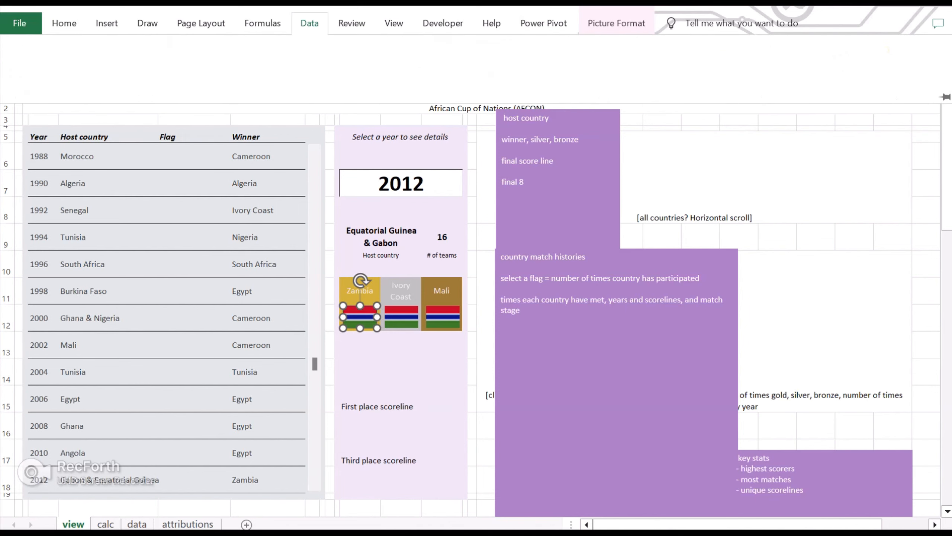
pyautogui.click(442, 236)
pyautogui.press('n')
pyautogui.hotkey('alt', 'n')
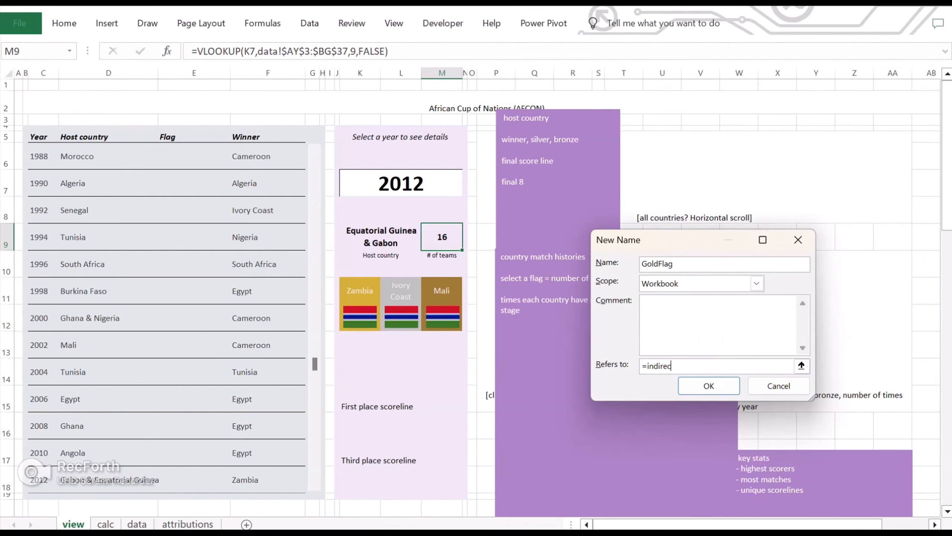
pyautogui.click(708, 385)
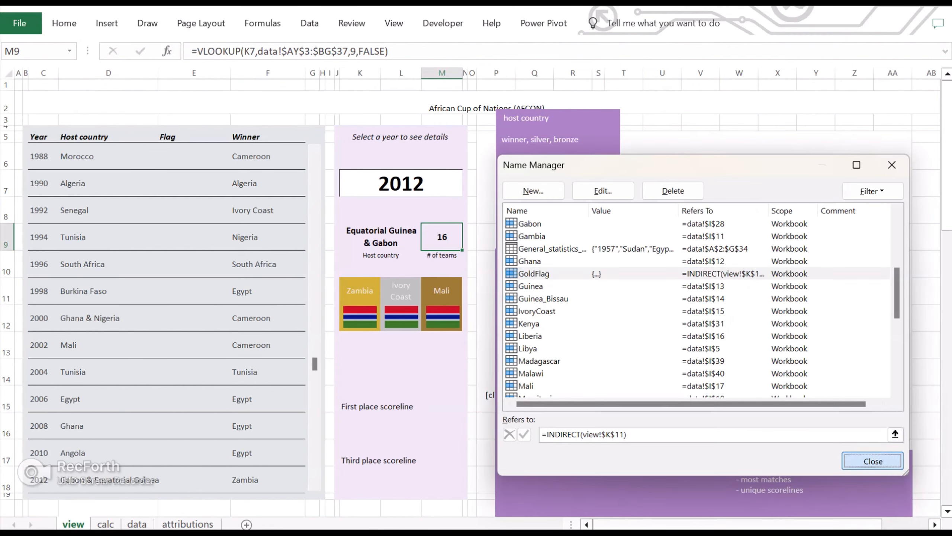
pyautogui.click(873, 461)
# Link the gold flag picture to the formula =GoldFlag
pyautogui.click(360, 317)
pyautogui.click(337, 51)
pyautogui.write('=GoldFlag')
pyautogui.press('Return')
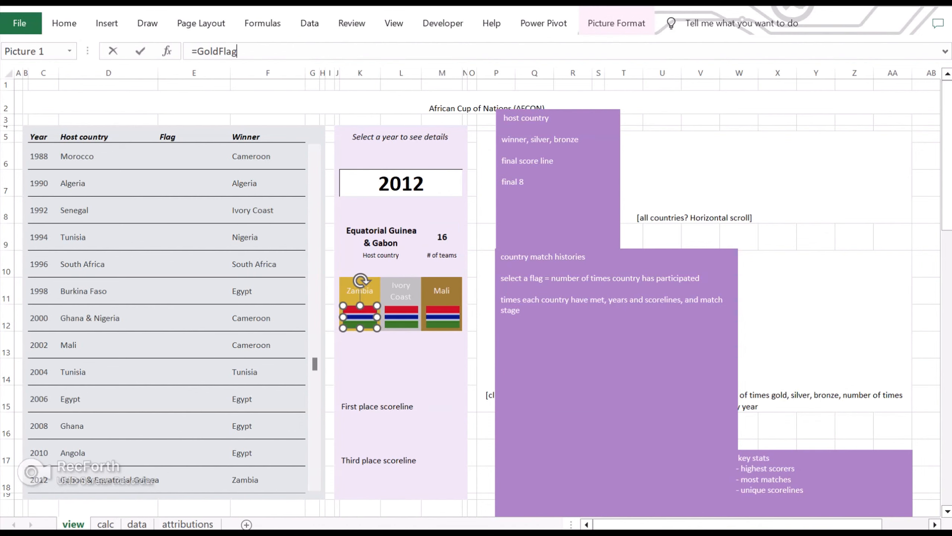
# Try linking the silver flag picture by formula as well, and set the selected year to 2015
pyautogui.click(359, 292)
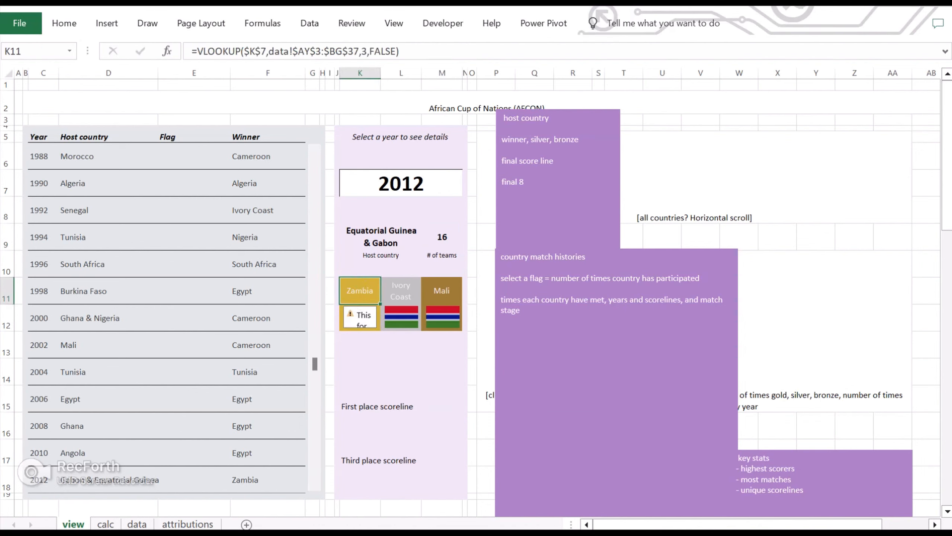
pyautogui.click(401, 317)
pyautogui.click(400, 344)
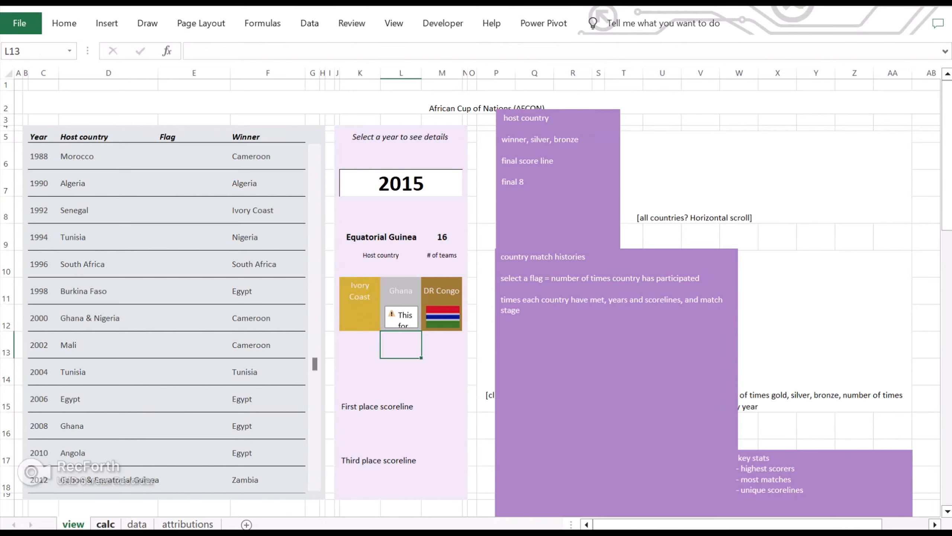
# Paste the Burkina Faso flag cell I9 from the data sheet as a linked picture under the gold country and enlarge it to fit
pyautogui.click(105, 524)
pyautogui.click(137, 524)
pyautogui.click(318, 241)
pyautogui.click(283, 241)
pyautogui.press('Right')
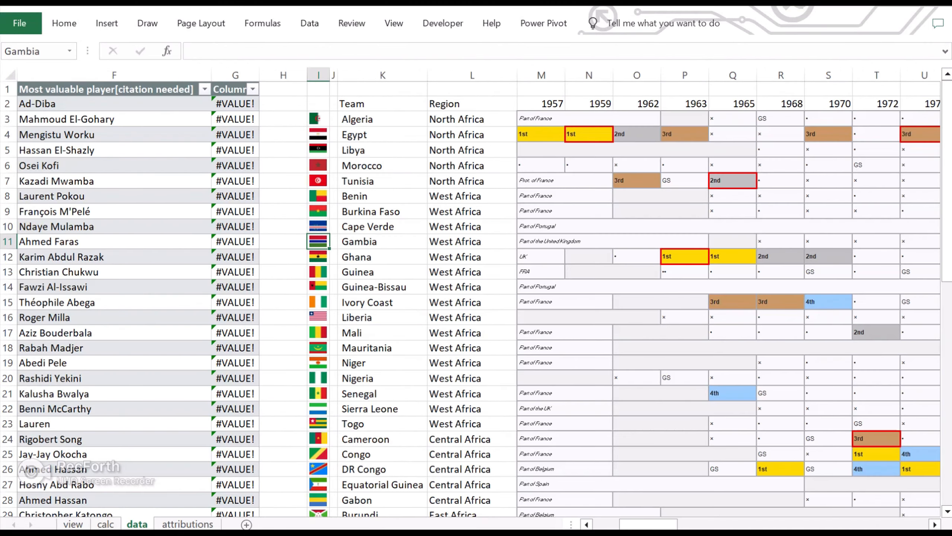
pyautogui.click(284, 211)
pyautogui.press('Right')
pyautogui.click(73, 525)
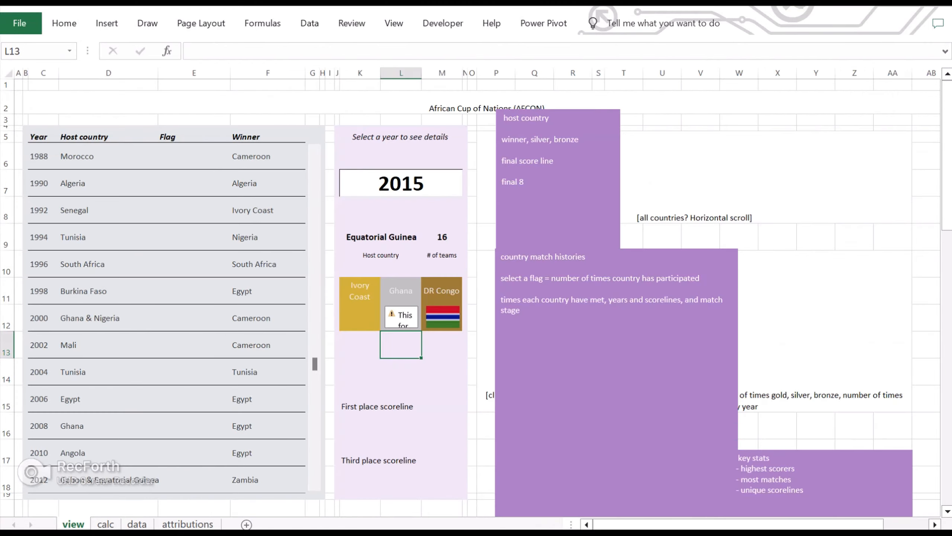
pyautogui.click(361, 318)
pyautogui.rightClick(380, 333)
pyautogui.click(461, 482)
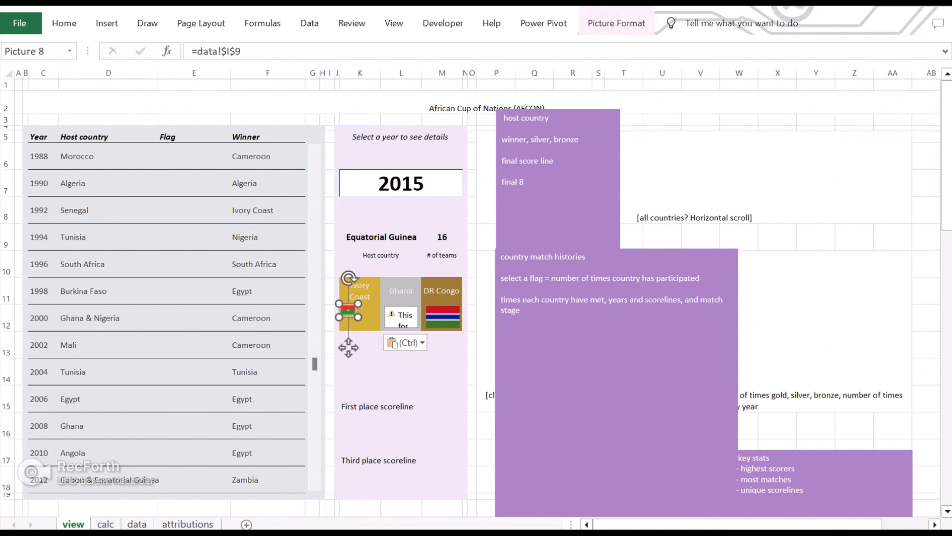
pyautogui.moveTo(373, 327); pyautogui.dragTo(376, 329)
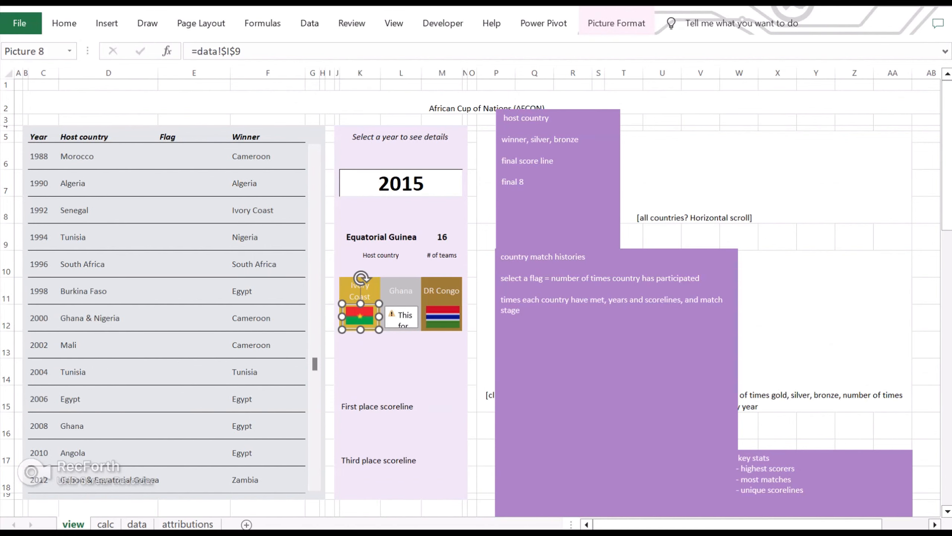
# Remove the cell borders from flag column I on the data sheet and return to the view sheet
pyautogui.click(360, 372)
pyautogui.click(360, 317)
pyautogui.click(137, 524)
pyautogui.click(318, 73)
pyautogui.click(64, 23)
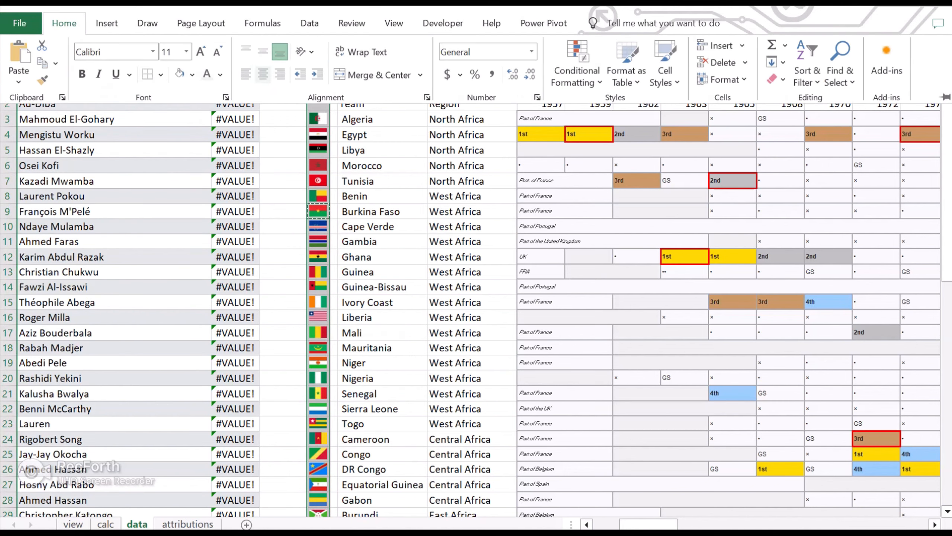
pyautogui.click(161, 76)
pyautogui.click(187, 189)
pyautogui.click(283, 134)
pyautogui.click(74, 524)
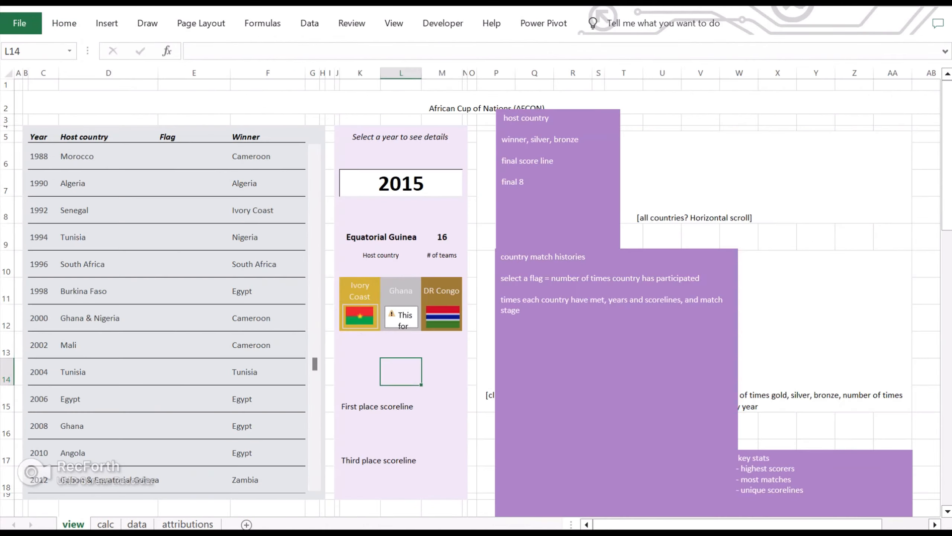
# Turn off the gridlines on the data sheet and return to the view sheet
pyautogui.click(360, 316)
pyautogui.click(137, 524)
pyautogui.click(283, 102)
pyautogui.click(393, 23)
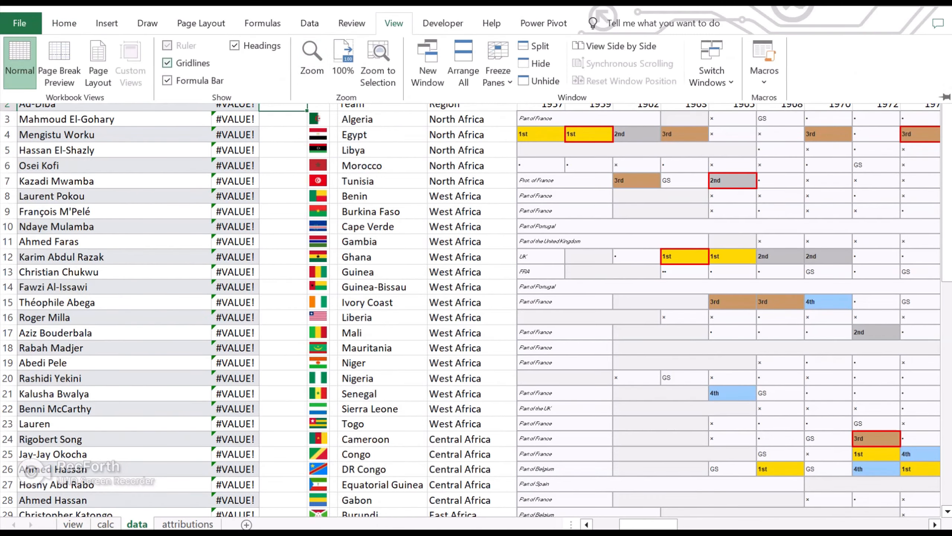
pyautogui.click(179, 63)
pyautogui.click(74, 524)
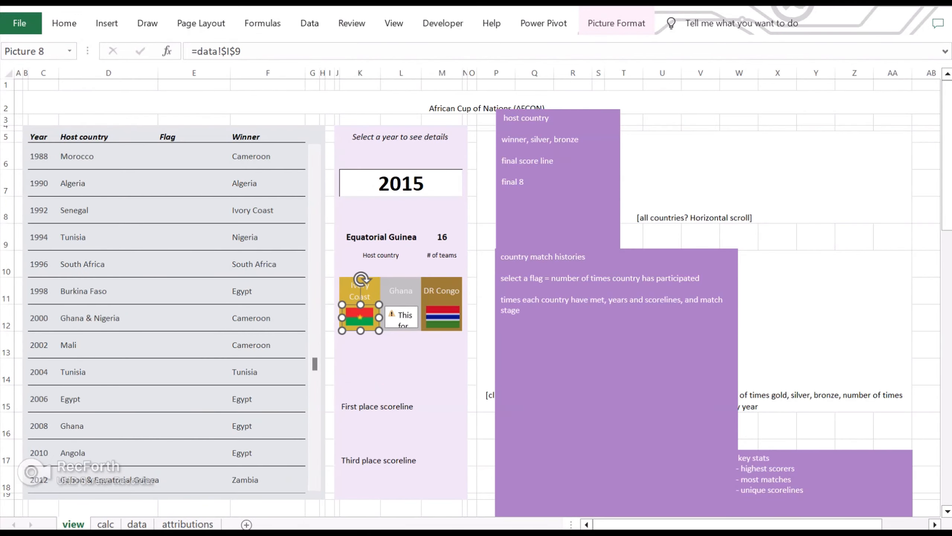
# Try to link the gold flag picture to =GoldFlag while the winner is Ivory Coast
pyautogui.write('=GoldFlag')
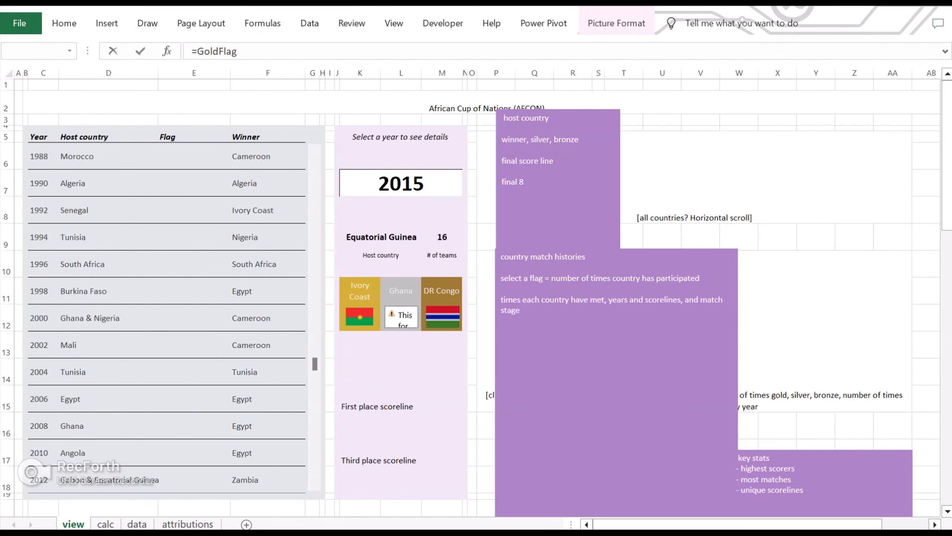
pyautogui.press('Return')
pyautogui.press('Return')
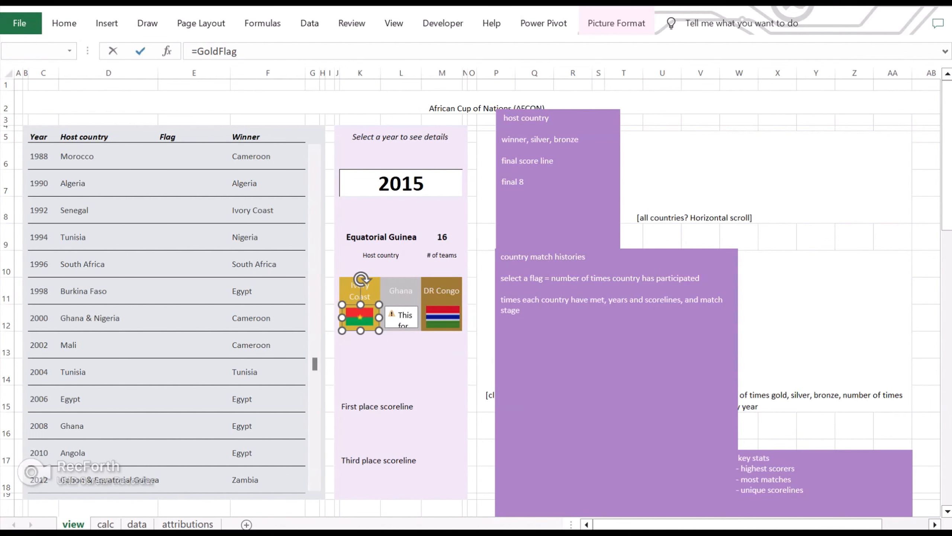
# Set the selected year to 2012 and link the gold flag picture to the formula =GoldFlag
pyautogui.click(442, 237)
pyautogui.click(432, 183)
pyautogui.click(469, 190)
pyautogui.click(431, 218)
pyautogui.click(468, 189)
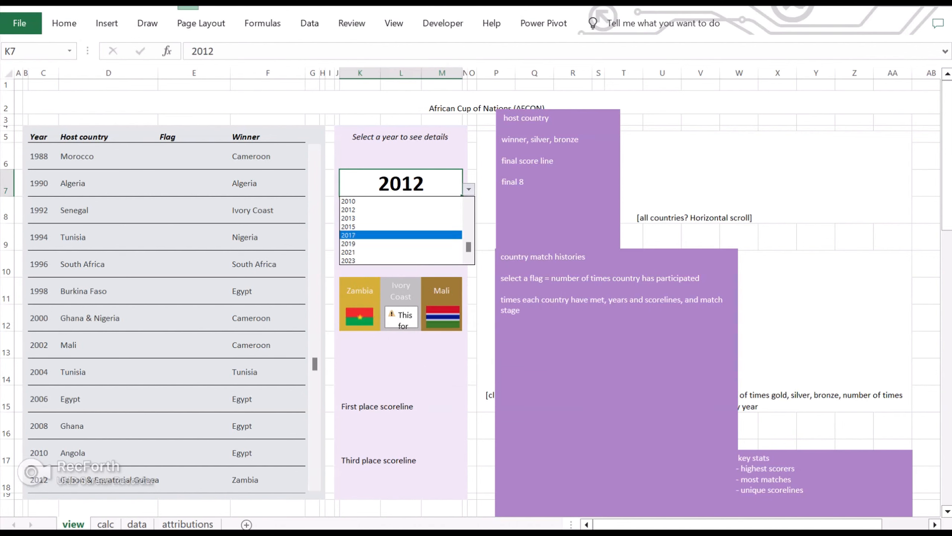
pyautogui.click(431, 234)
pyautogui.click(360, 317)
pyautogui.write('=GoldFlag')
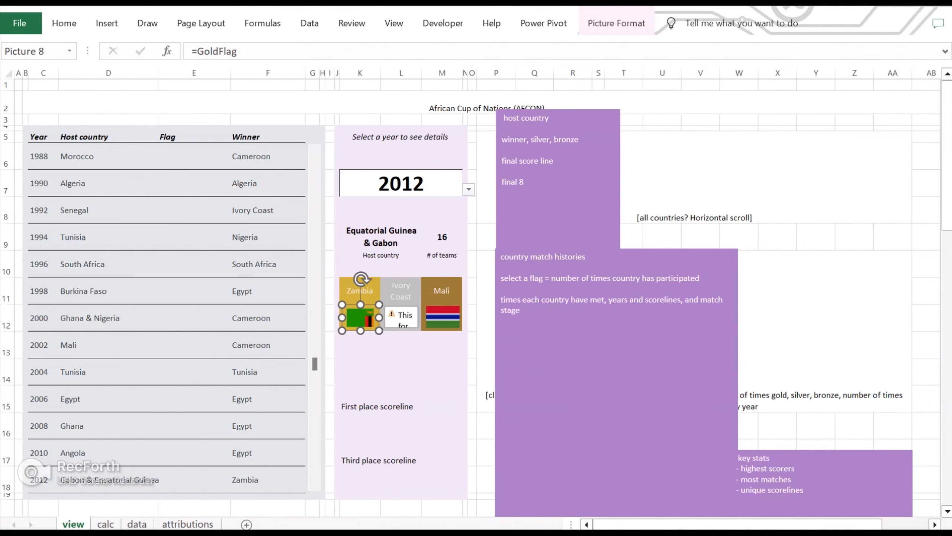
# Redefine the name GoldFlag as =INDIRECT(SUBSTITUTE(view!$K$11," ","")) so spaces in country names are removed
pyautogui.click(400, 290)
pyautogui.click(69, 51)
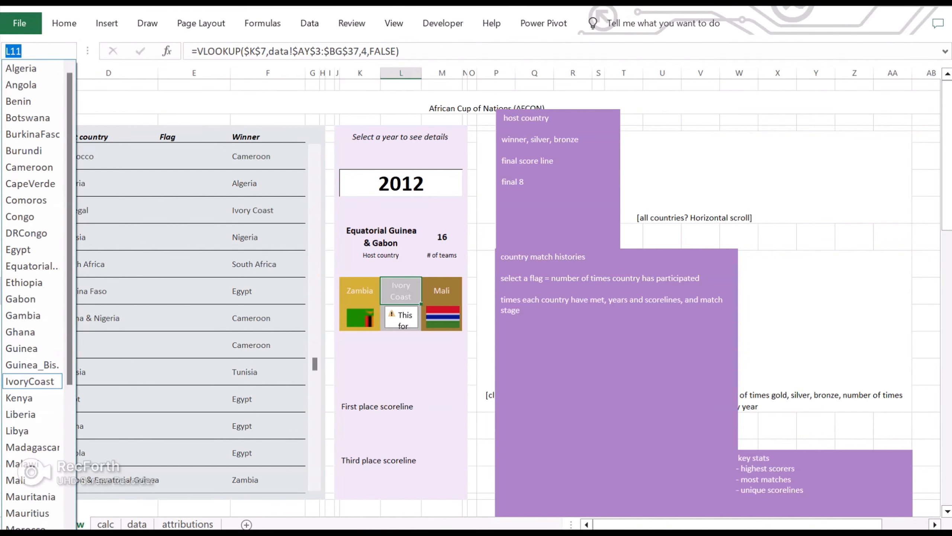
pyautogui.click(69, 50)
pyautogui.click(263, 23)
pyautogui.click(427, 62)
pyautogui.scroll(-5, 600, 300)
pyautogui.click(531, 273)
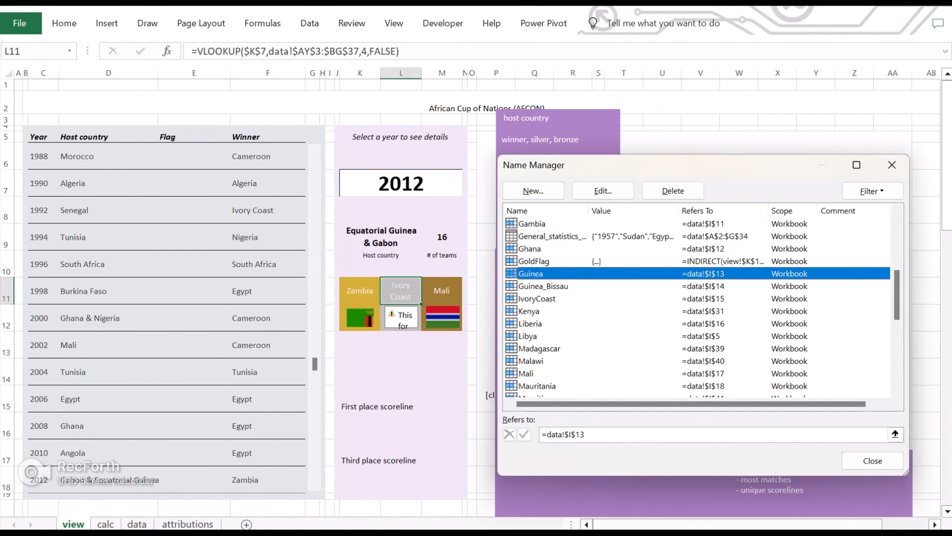
pyautogui.click(534, 261)
pyautogui.click(583, 434)
pyautogui.write('substitute(view')
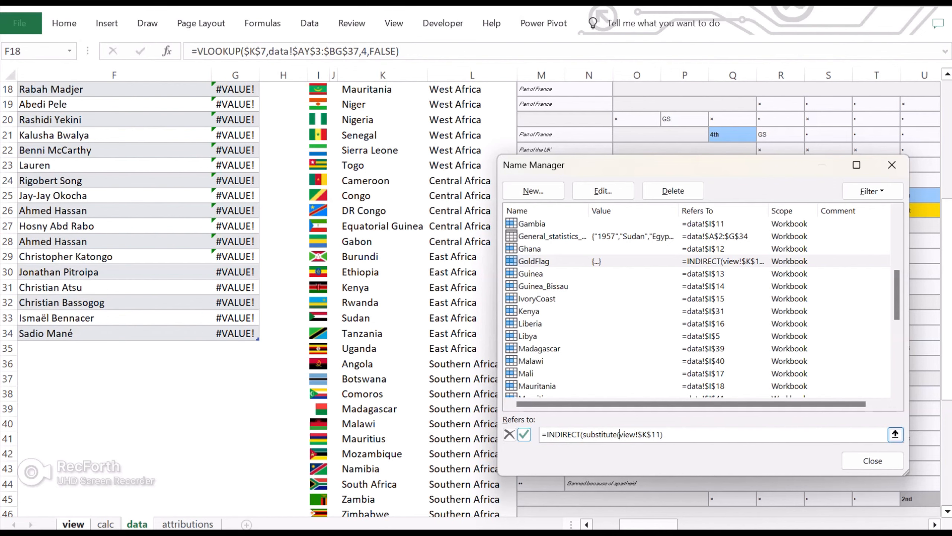
pyautogui.write('))')
pyautogui.press('Return')
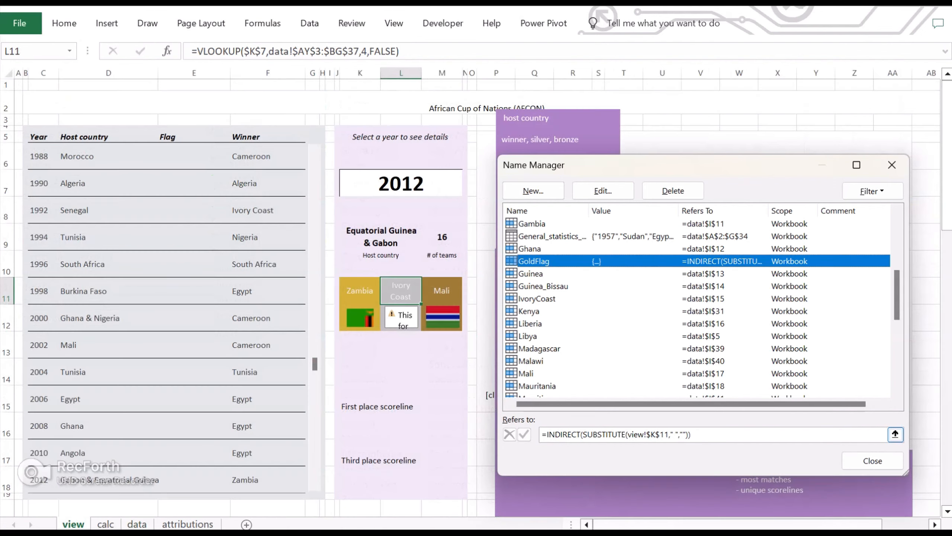
# Redefine the name SilverFlag by reusing GoldFlag's formula with the silver cell: =INDIRECT(SUBSTITUTE(view!$L$11," ",""))
pyautogui.scroll(-6, 600, 301)
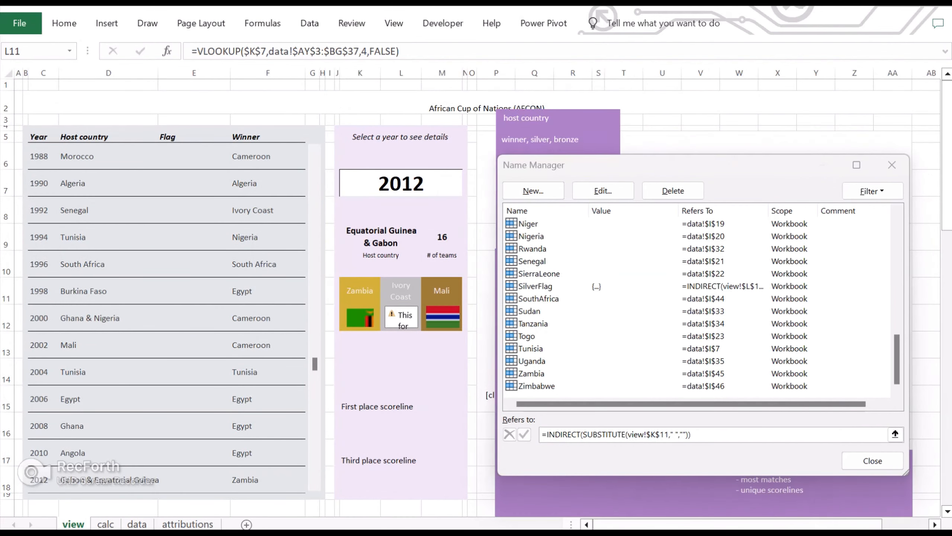
pyautogui.click(534, 286)
pyautogui.scroll(5, 562, 285)
pyautogui.click(534, 224)
pyautogui.click(701, 434)
pyautogui.hotkey('ctrl', 'a')
pyautogui.hotkey('ctrl', 'c')
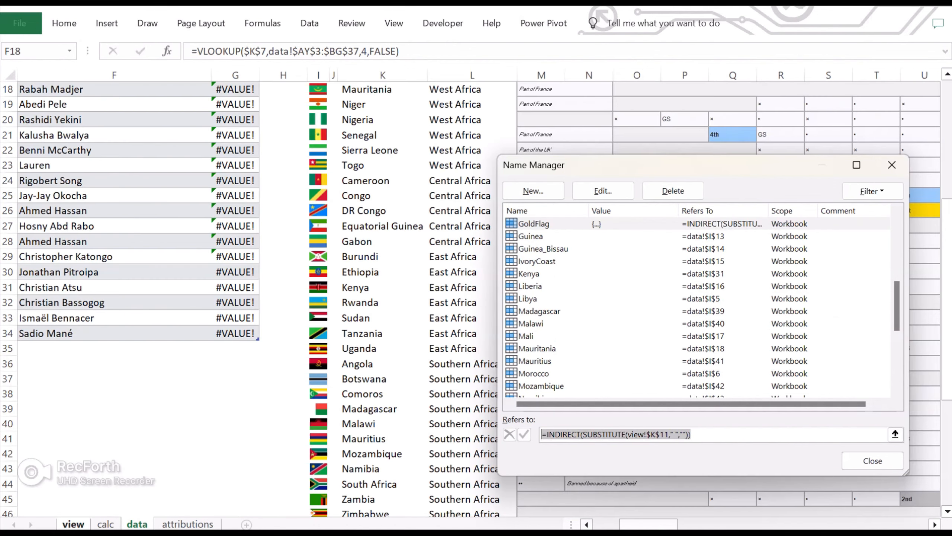
pyautogui.click(540, 311)
pyautogui.scroll(-4, 540, 311)
pyautogui.click(536, 323)
pyautogui.click(637, 434)
pyautogui.hotkey('ctrl', 'a')
pyautogui.hotkey('ctrl', 'v')
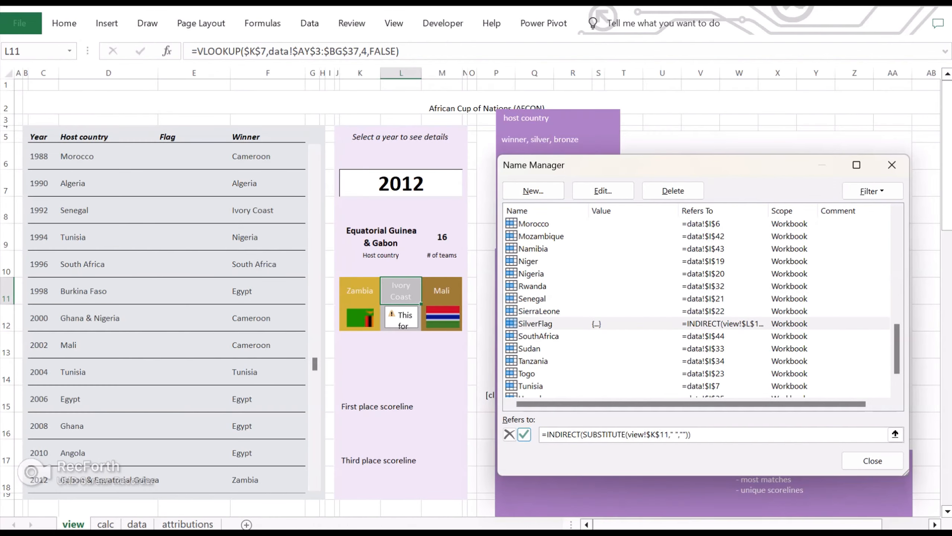
pyautogui.click(873, 461)
# Replace the silver and bronze flag pictures with duplicates of the gold flag picture placed under their country names
pyautogui.click(453, 317)
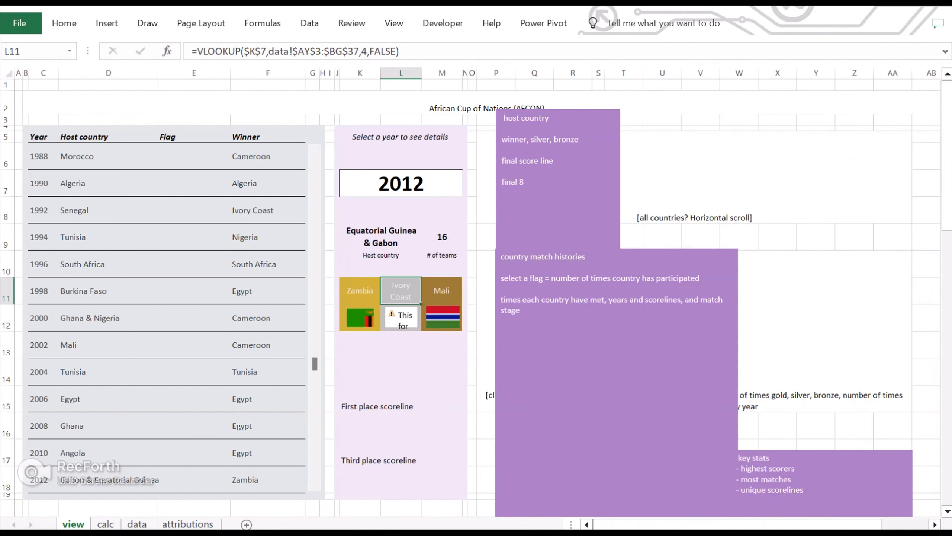
pyautogui.click(361, 317)
pyautogui.hotkey('ctrl', 'd')
pyautogui.moveTo(370, 327); pyautogui.dragTo(401, 317)
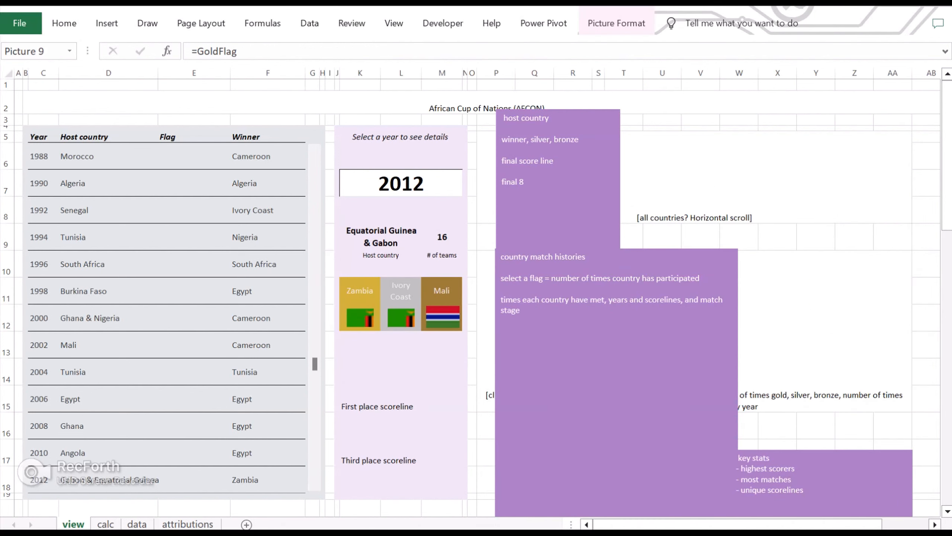
pyautogui.press('Delete')
pyautogui.click(400, 318)
pyautogui.hotkey('ctrl', 'd')
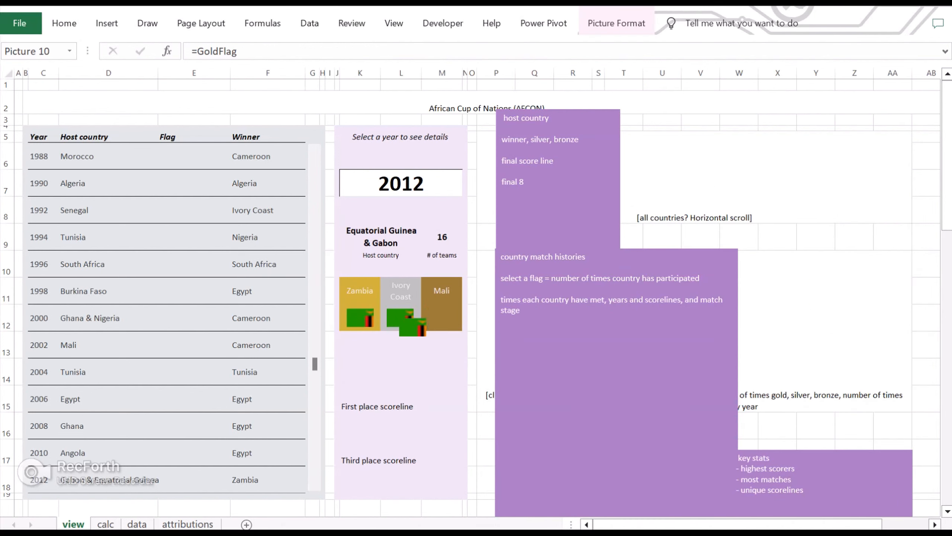
# Set the selected year to 2019 and link the silver flag picture to =SilverFlag
pyautogui.click(401, 183)
pyautogui.click(469, 190)
pyautogui.click(401, 252)
pyautogui.click(400, 317)
pyautogui.click(232, 52)
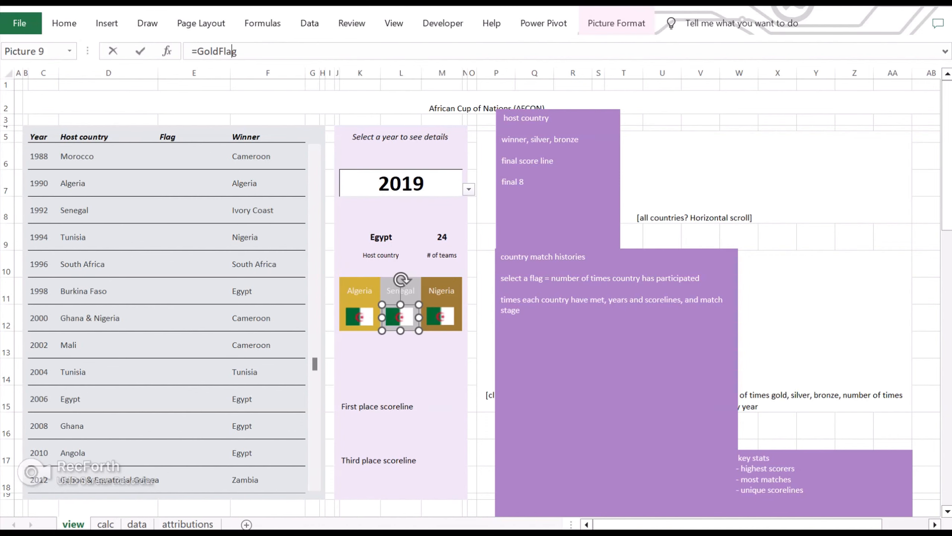
pyautogui.press('BackSpace')
pyautogui.press('BackSpace')
pyautogui.write('SilverFlag')
# Define the name BronzeFlag from SilverFlag's formula, pointed at the bronze country cell, and link the bronze flag picture to =BronzeFlag
pyautogui.click(440, 317)
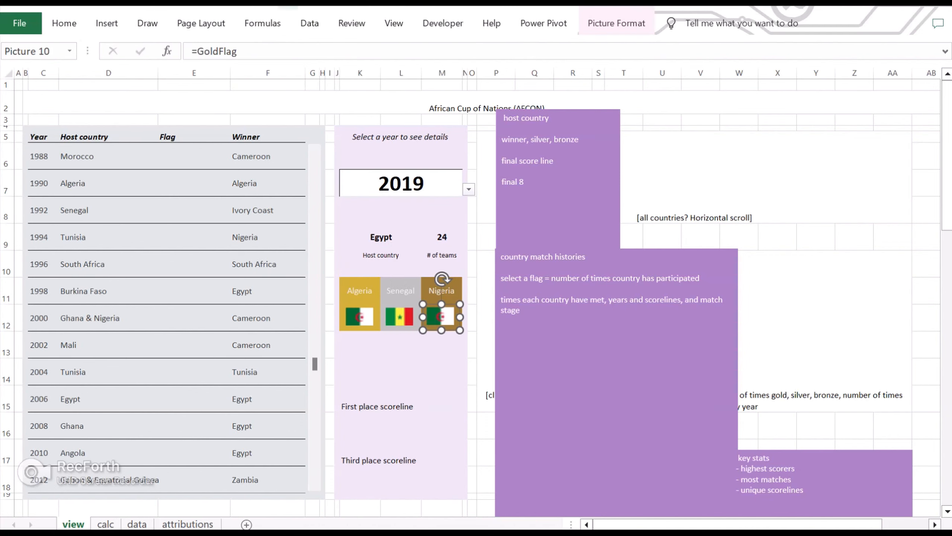
pyautogui.click(263, 23)
pyautogui.click(398, 68)
pyautogui.scroll(-12, 698, 308)
pyautogui.click(536, 285)
pyautogui.click(713, 435)
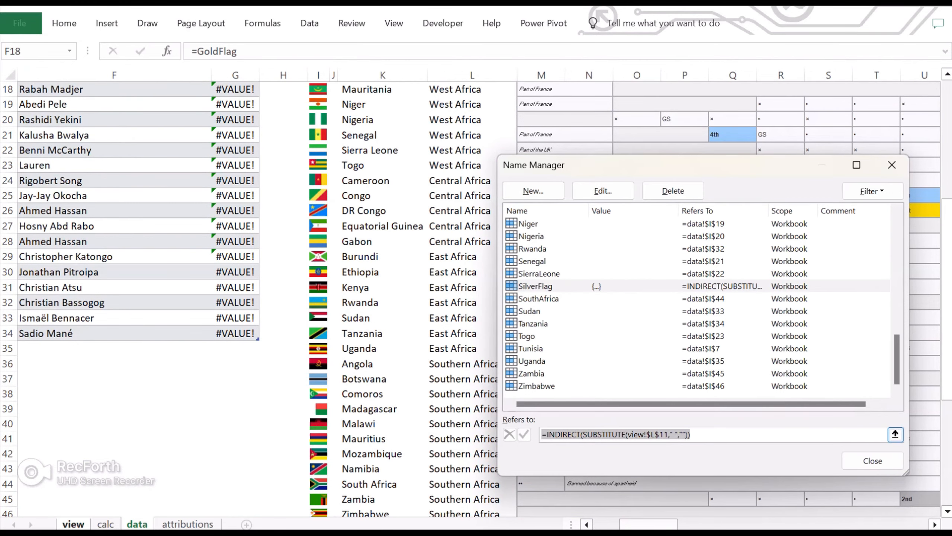
pyautogui.press('Escape')
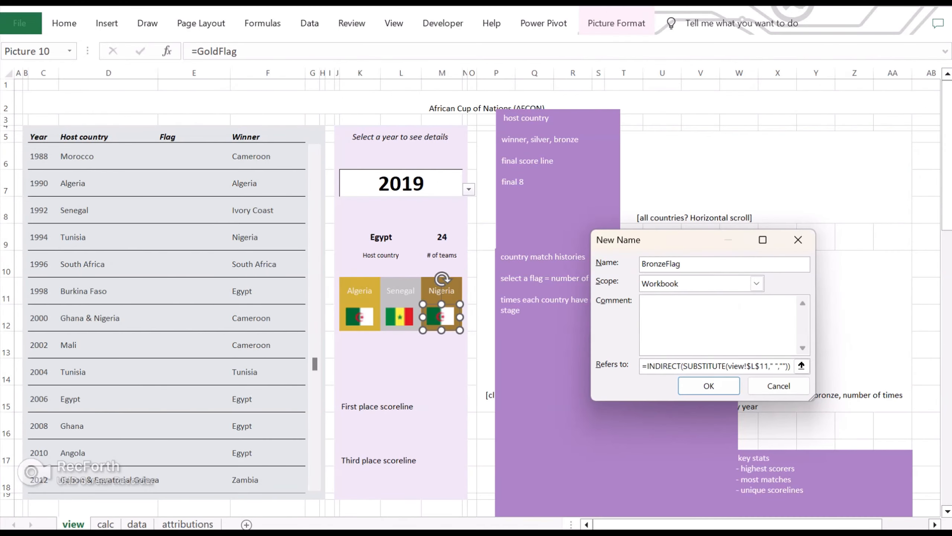
pyautogui.press('Return')
pyautogui.press('Escape')
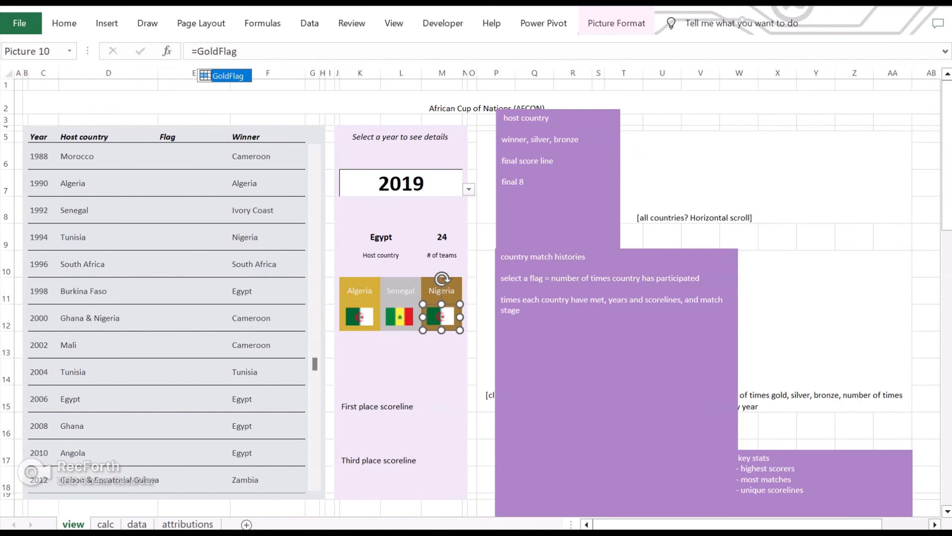
pyautogui.write('=BronzeFlag')
pyautogui.press('Return')
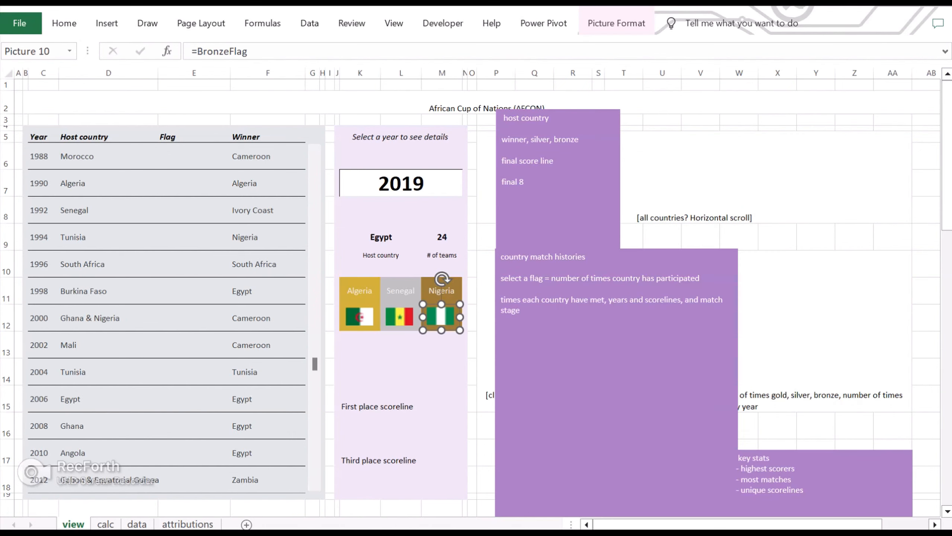
# Test the three linked flags by setting the selected year to 2012 and 1990
pyautogui.click(401, 371)
pyautogui.click(401, 183)
pyautogui.click(469, 189)
pyautogui.click(401, 210)
pyautogui.click(469, 190)
pyautogui.scroll(5, 443, 229)
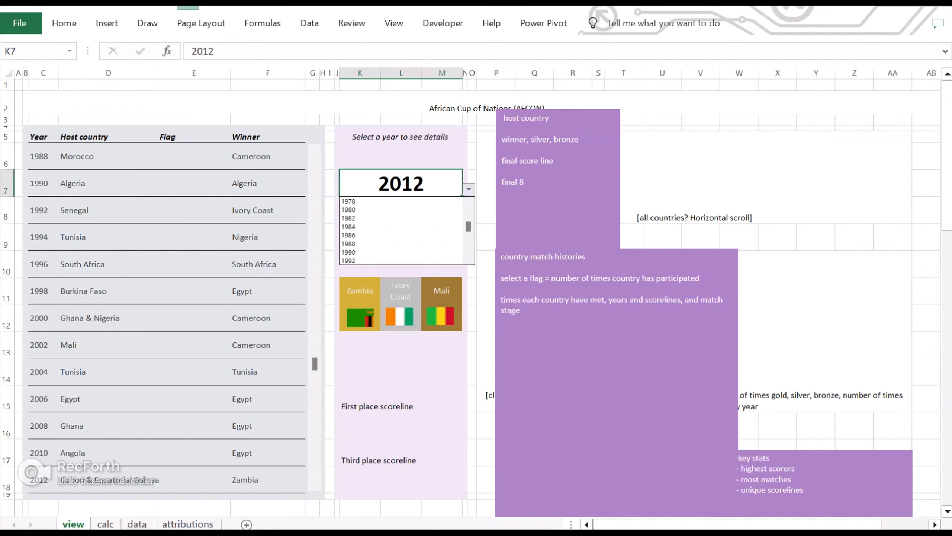
pyautogui.click(401, 254)
# Make the medal country names in K11:M11 bold with a dark theme font colour
pyautogui.moveTo(360, 291); pyautogui.dragTo(441, 291)
pyautogui.click(64, 23)
pyautogui.click(220, 75)
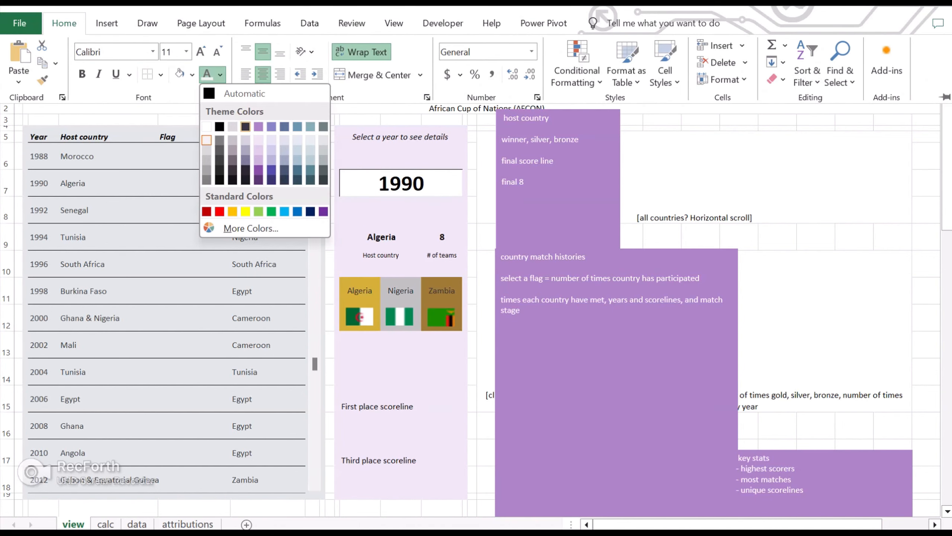
pyautogui.click(245, 127)
pyautogui.click(82, 75)
# Set the selected year to 1994
pyautogui.click(401, 344)
pyautogui.click(401, 183)
pyautogui.click(469, 189)
pyautogui.click(401, 218)
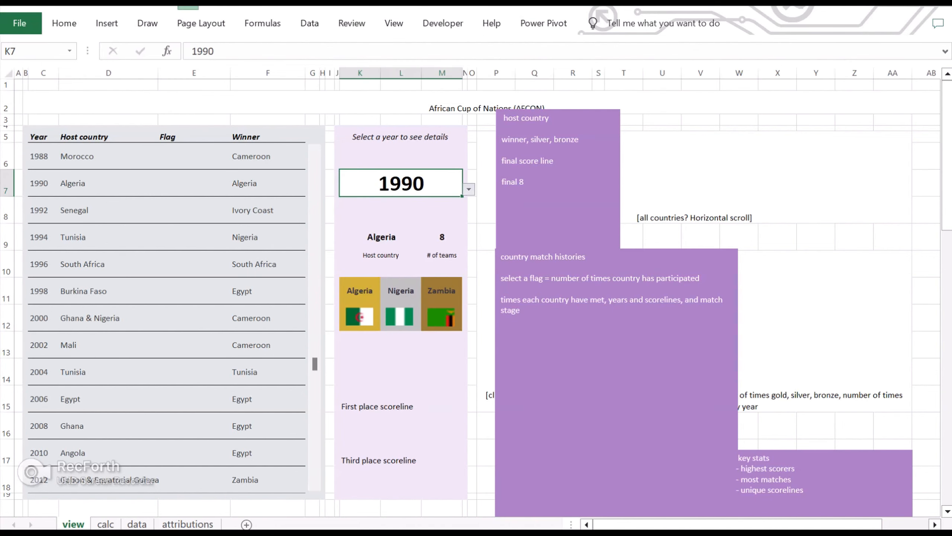
pyautogui.click(360, 372)
pyautogui.click(401, 398)
pyautogui.click(361, 399)
pyautogui.moveTo(360, 371); pyautogui.dragTo(441, 371)
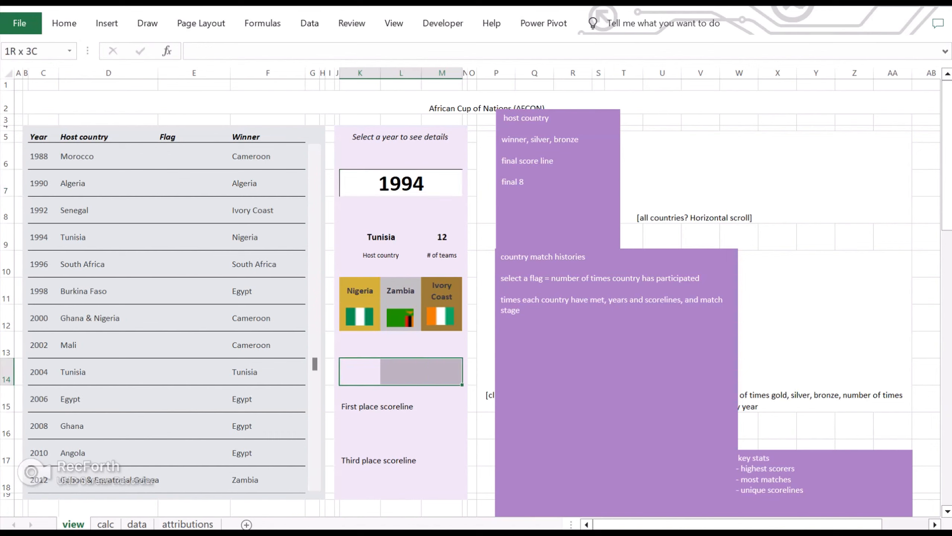
pyautogui.click(400, 372)
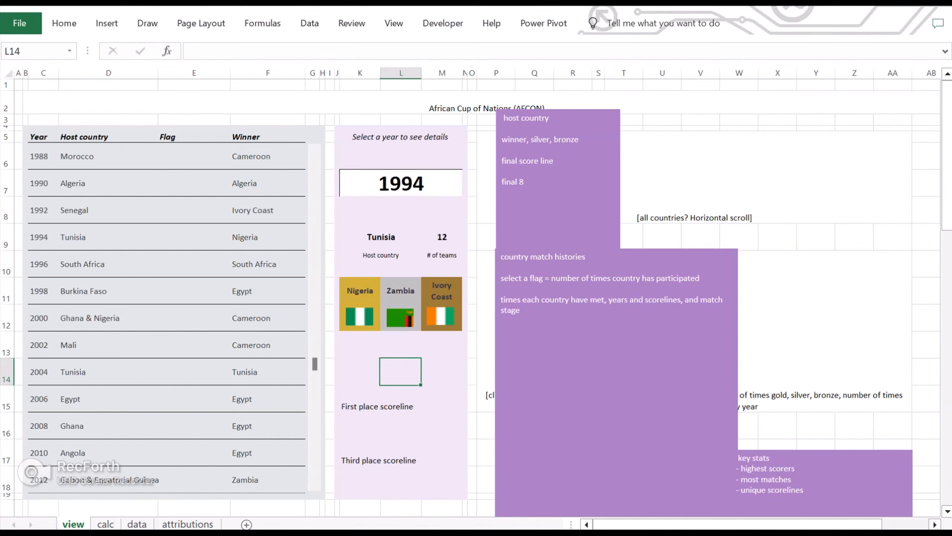
pyautogui.write('=vlookup(')
pyautogui.press('Escape')
# Copy the silver country's VLOOKUP formula from L11 into K14, L14 and M14 above the first place scoreline label
pyautogui.click(401, 291)
pyautogui.moveTo(402, 51); pyautogui.dragTo(190, 51)
pyautogui.hotkey('ctrl', 'c')
pyautogui.press('Return')
pyautogui.click(400, 371)
pyautogui.click(263, 52)
pyautogui.hotkey('ctrl', 'v')
pyautogui.press('Return')
pyautogui.doubleClick(441, 371)
pyautogui.hotkey('ctrl', 'v')
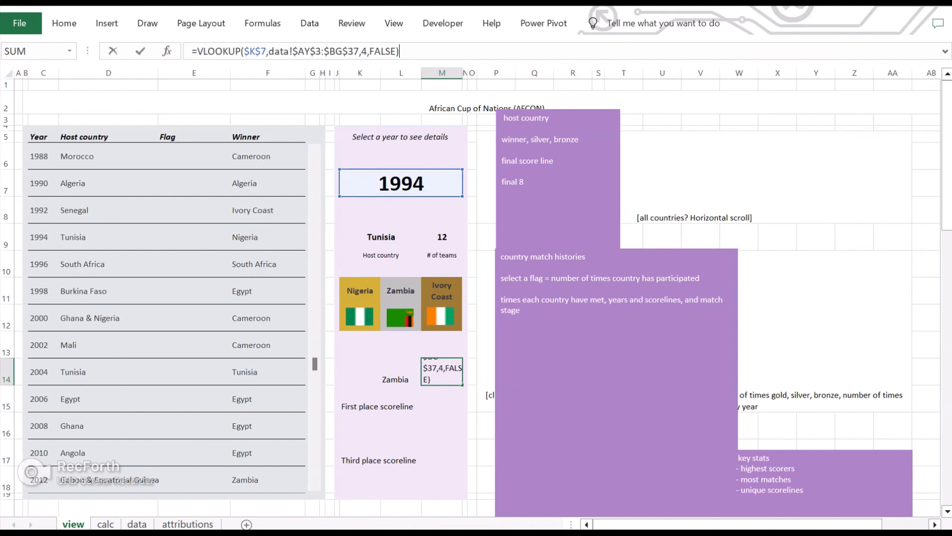
pyautogui.hotkey('shift', 'Tab')
pyautogui.hotkey('shift', 'Tab')
pyautogui.hotkey('ctrl', 'v')
# Paste the same VLOOKUP formula into K16, L16 and M16 above the third place scoreline label
pyautogui.press('Down')
pyautogui.press('Down')
pyautogui.hotkey('ctrl', 'v')
pyautogui.press('Tab')
pyautogui.hotkey('ctrl', 'v')
pyautogui.press('Tab')
pyautogui.hotkey('ctrl', 'v')
# Check the column order of the places and scorelines in the results table on the data sheet
pyautogui.press('Up')
pyautogui.press('Up')
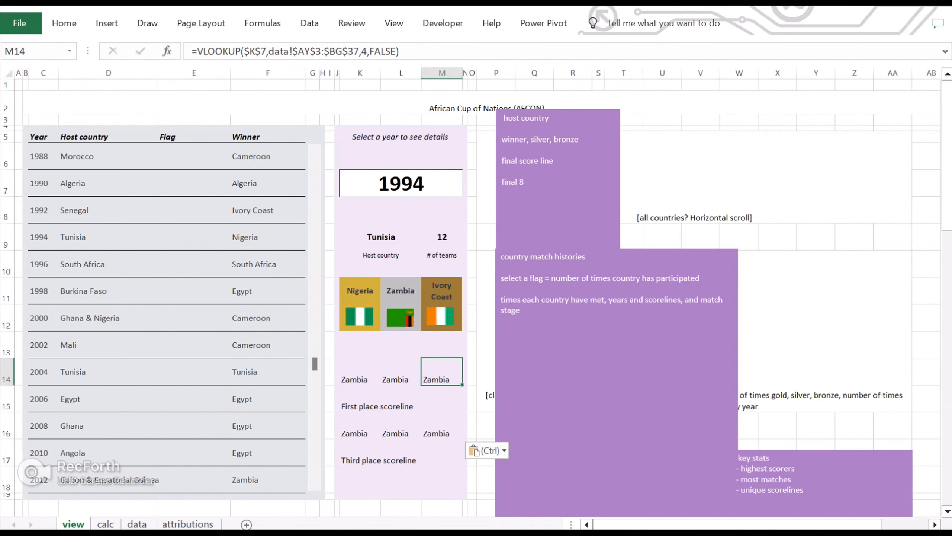
pyautogui.press('Left')
pyautogui.press('Left')
pyautogui.click(364, 51)
pyautogui.click(137, 524)
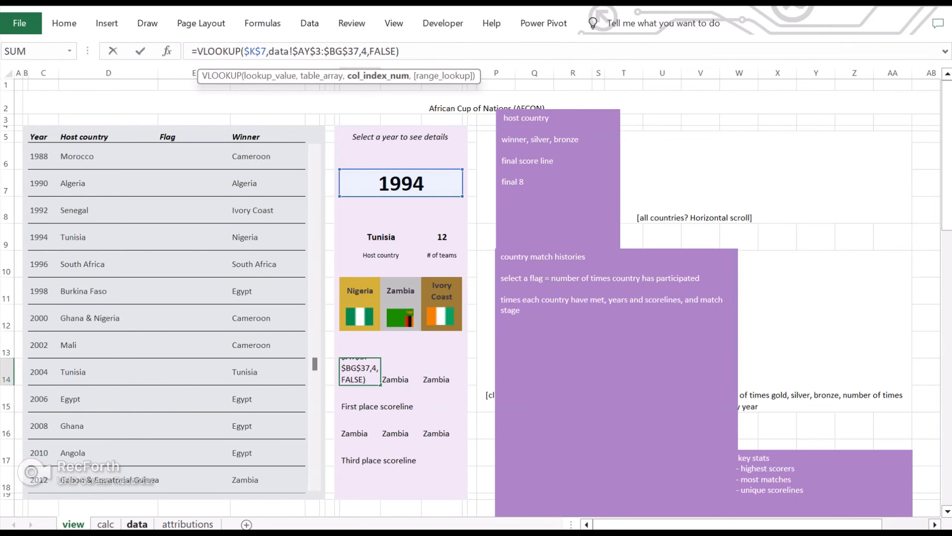
pyautogui.hscroll(10, 476, 296)
pyautogui.scroll(6, 477, 297)
pyautogui.hscroll(3, 477, 296)
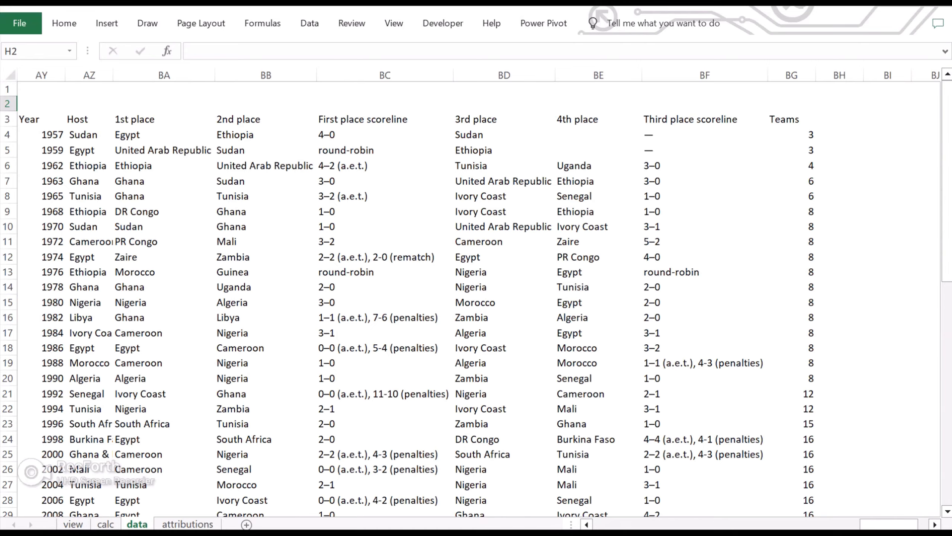
# Set the VLOOKUP column index in K14 on the view sheet to 3
pyautogui.click(73, 524)
pyautogui.click(366, 51)
pyautogui.press('BackSpace')
pyautogui.write('3:$BG$37,3,FALSE)')
pyautogui.press('Tab')
pyautogui.press('Tab')
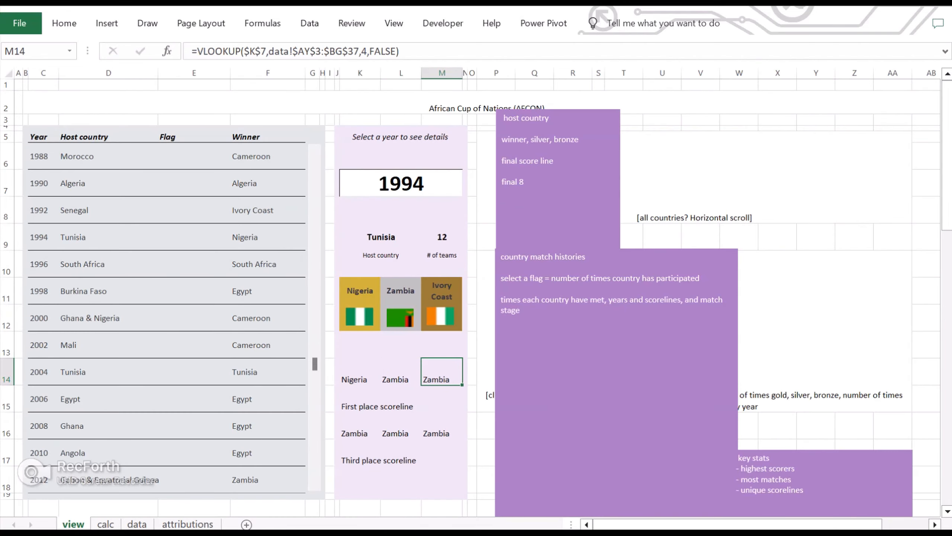
# Set the VLOOKUP column index in L14 to 5 and centre the cell horizontally
pyautogui.press('Left')
pyautogui.click(366, 52)
pyautogui.press('BackSpace')
pyautogui.write('5')
pyautogui.press('Return')
pyautogui.press('Up')
pyautogui.click(64, 24)
pyautogui.click(263, 74)
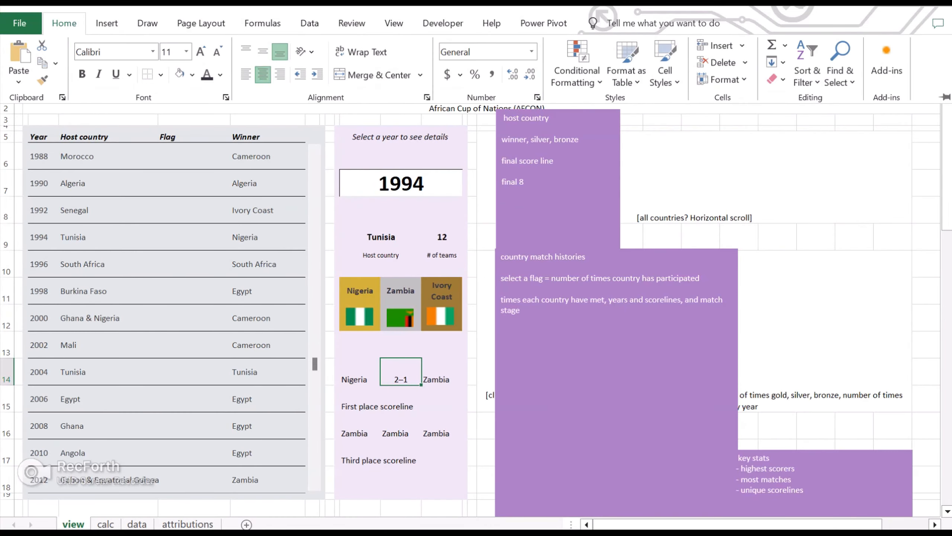
# Copy the First place scoreline label to row 13 above the result and merge and centre it across K13:M13
pyautogui.moveTo(360, 400); pyautogui.dragTo(442, 401)
pyautogui.hotkey('ctrl', 'c')
pyautogui.click(360, 345)
pyautogui.hotkey('ctrl', 'v')
pyautogui.click(64, 24)
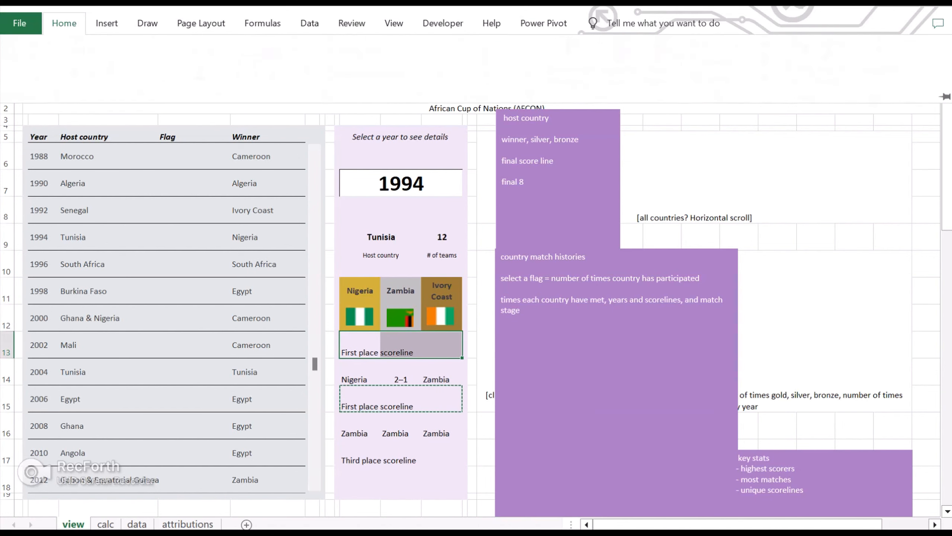
pyautogui.click(375, 75)
# Move the First place scoreline label and its result from rows 13 and 14 down one row to K14:M15
pyautogui.click(360, 371)
pyautogui.moveTo(375, 346); pyautogui.dragTo(401, 371)
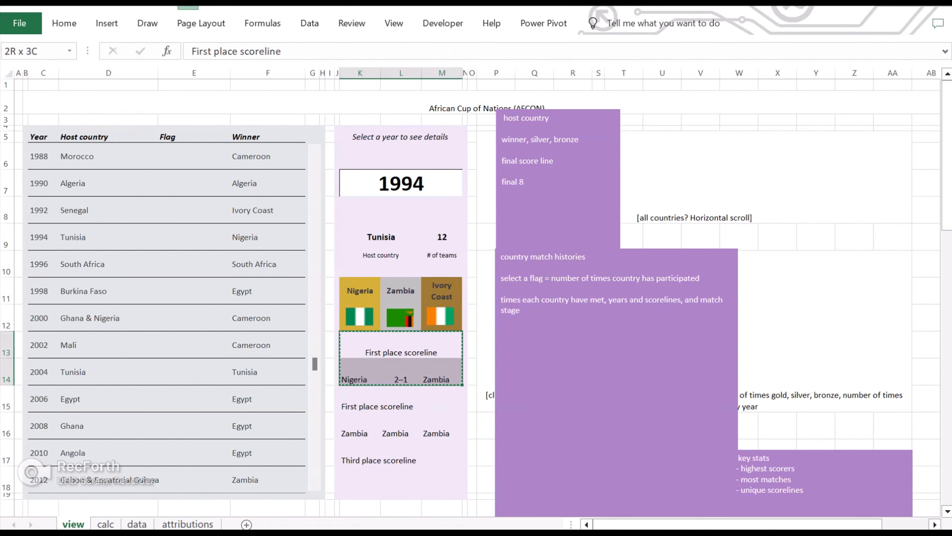
pyautogui.press('Down')
pyautogui.hotkey('ctrl', 'v')
pyautogui.press('Up')
pyautogui.hotkey('shift', 'Right')
pyautogui.hotkey('shift', 'Right')
pyautogui.hotkey('shift', 'Right')
pyautogui.hotkey('ctrl', 'r')
pyautogui.press('Right')
pyautogui.press('Right')
pyautogui.press('Down')
pyautogui.press('Down')
pyautogui.press('Down')
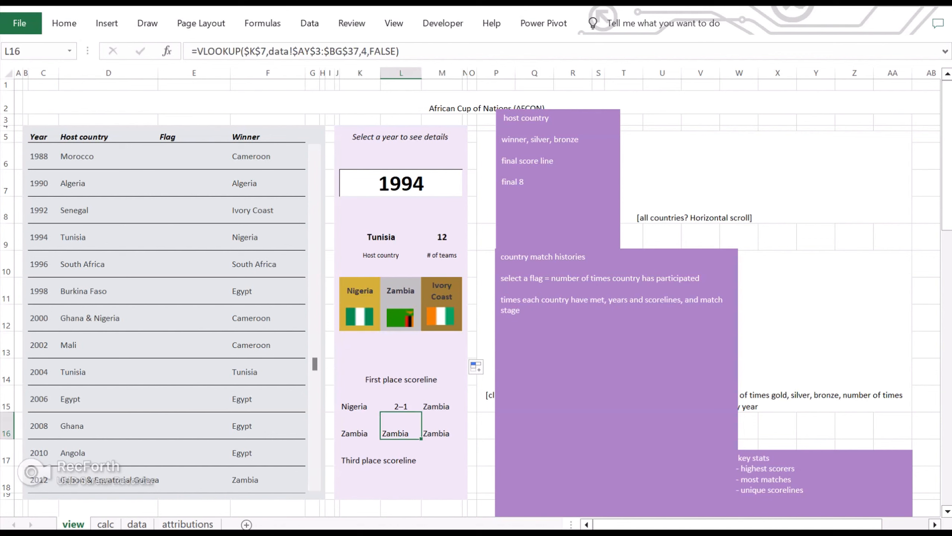
# Move the third place lookup formulas from K16:M16 down to K17:M17
pyautogui.press('Left')
pyautogui.hotkey('shift', 'Right')
pyautogui.hotkey('shift', 'Right')
pyautogui.hotkey('ctrl', 'x')
pyautogui.press('Down')
pyautogui.hotkey('ctrl', 'v')
# Copy the First place scoreline label to row 16 and reword the copy as Third place scoreline
pyautogui.press('Up')
pyautogui.press('Up')
pyautogui.press('Up')
pyautogui.hotkey('ctrl', 'c')
pyautogui.press('Down')
pyautogui.press('Down')
pyautogui.hotkey('ctrl', 'v')
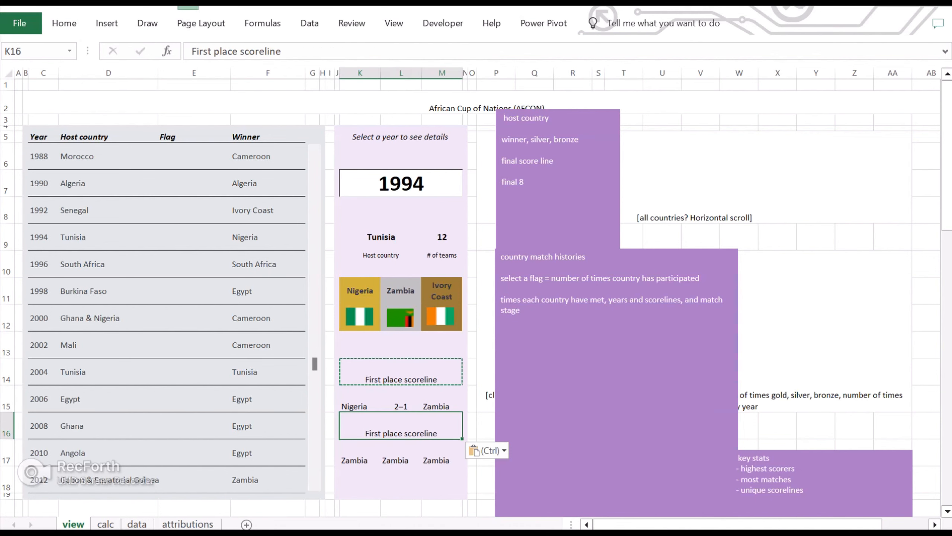
pyautogui.click(211, 51)
pyautogui.press('BackSpace')
pyautogui.press('BackSpace')
pyautogui.press('BackSpace')
pyautogui.press('BackSpace')
pyautogui.press('BackSpace')
pyautogui.write('Third')
pyautogui.press('Return')
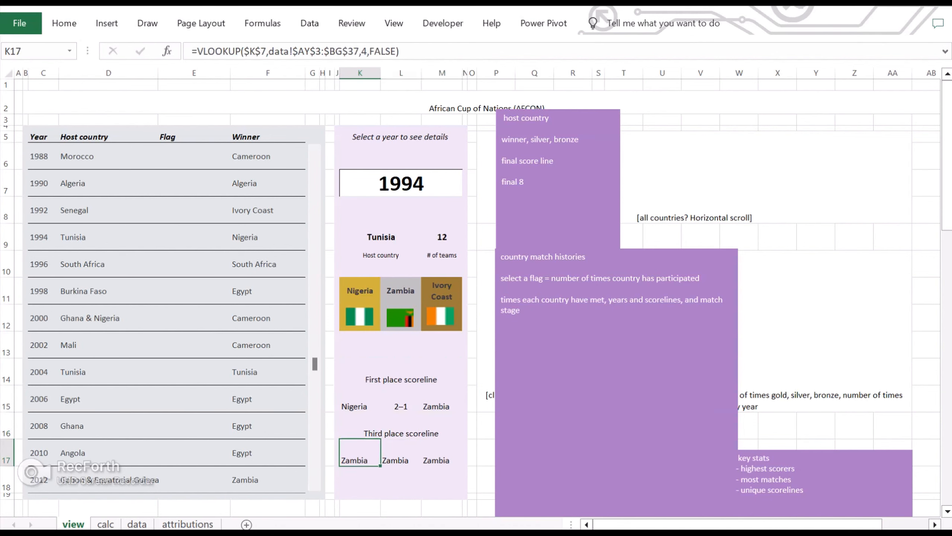
# Set the VLOOKUP column index to 6 in K17 and to 7 in M17
pyautogui.click(137, 524)
pyautogui.hotkey('ctrl', 'pageup')
pyautogui.hotkey('ctrl', 'pageup')
pyautogui.doubleClick(364, 51)
pyautogui.write('5')
pyautogui.press('Return')
pyautogui.click(441, 453)
pyautogui.doubleClick(364, 52)
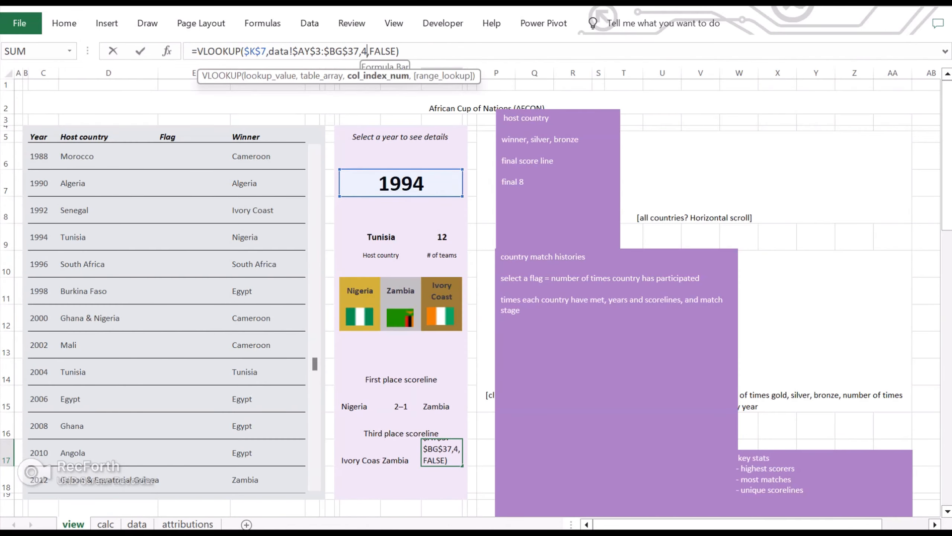
pyautogui.write('7')
pyautogui.press('Return')
# Point the VLOOKUP in L17 to the third place scoreline column and centre the cell horizontally
pyautogui.click(400, 453)
pyautogui.click(366, 51)
pyautogui.press('BackSpace')
pyautogui.write('6')
pyautogui.press('Return')
pyautogui.click(401, 453)
pyautogui.click(64, 24)
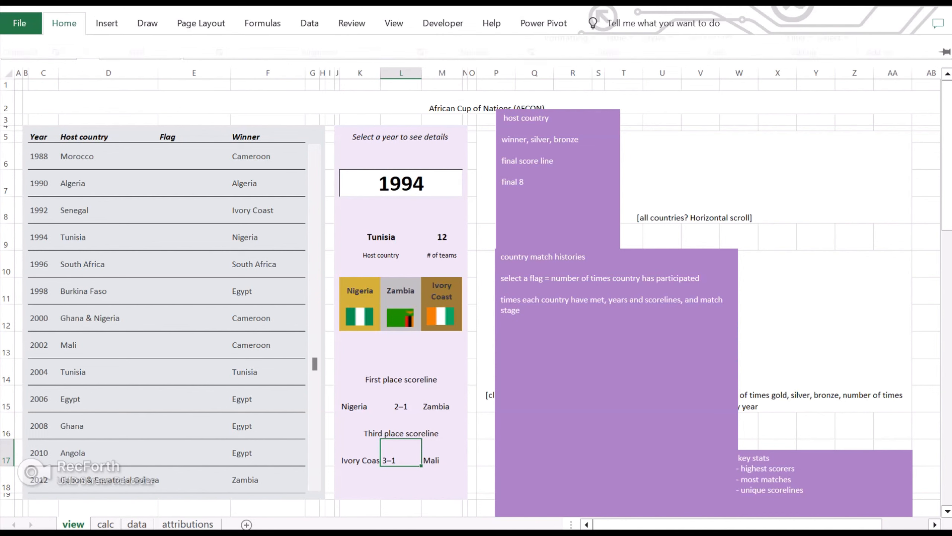
pyautogui.click(264, 75)
# Wrap the text in K15:M17 and centre it both vertically and horizontally
pyautogui.moveTo(401, 371); pyautogui.dragTo(401, 453)
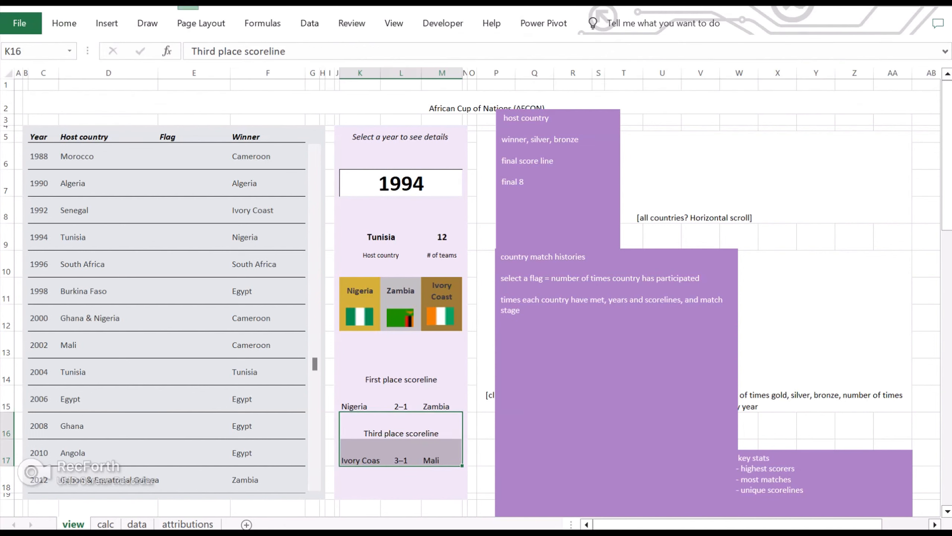
pyautogui.click(360, 453)
pyautogui.moveTo(360, 407); pyautogui.dragTo(441, 460)
pyautogui.click(64, 23)
pyautogui.click(362, 52)
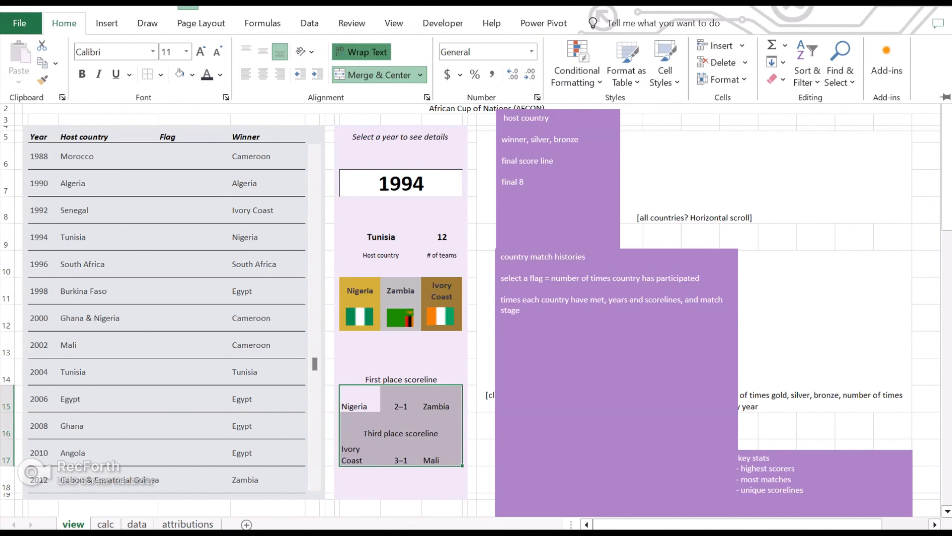
pyautogui.click(263, 51)
pyautogui.click(263, 75)
pyautogui.click(401, 425)
pyautogui.click(360, 398)
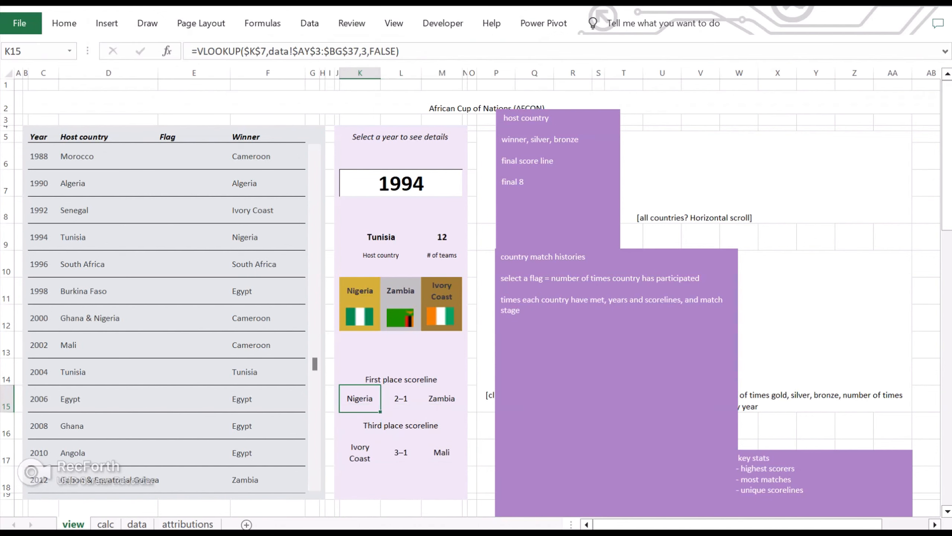
# Fill the third place result K17:M17 with dark blue-violet and set its font to off-white
pyautogui.click(360, 452)
pyautogui.click(401, 426)
pyautogui.click(360, 452)
pyautogui.moveTo(360, 452); pyautogui.dragTo(442, 452)
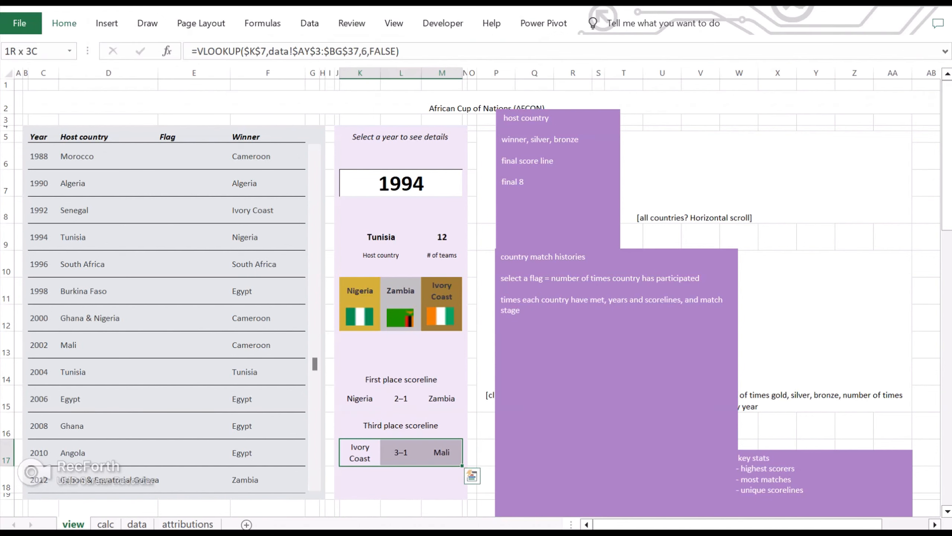
pyautogui.click(64, 24)
pyautogui.click(192, 74)
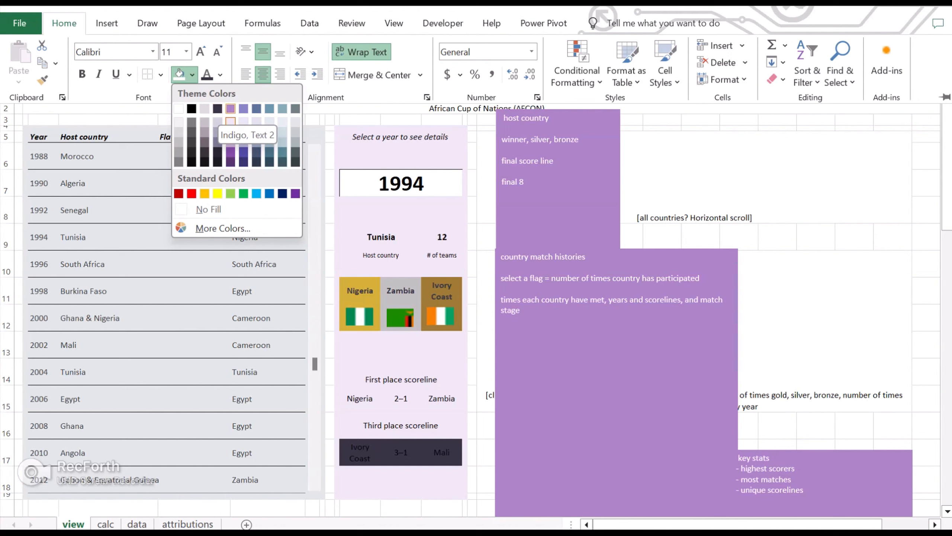
pyautogui.click(243, 162)
pyautogui.click(220, 74)
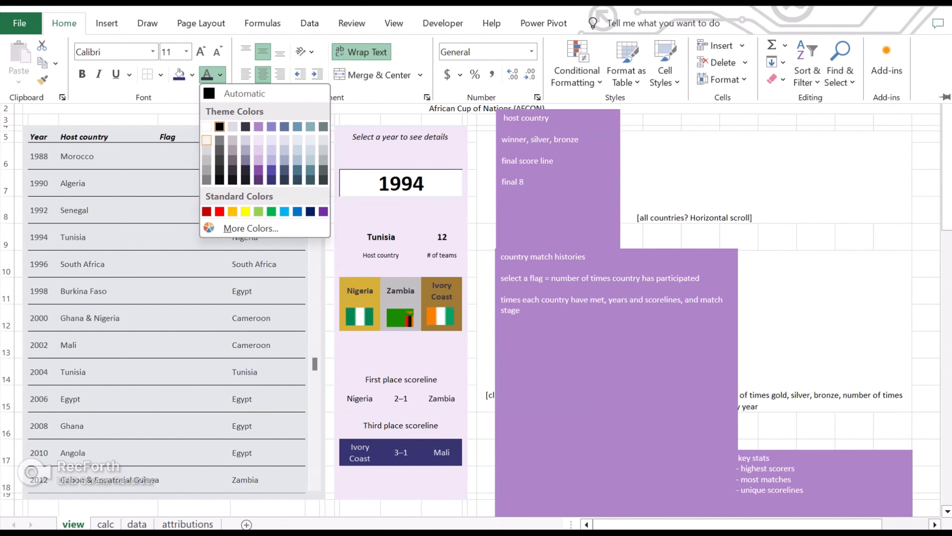
pyautogui.click(206, 140)
# Fill the first place result K15:M15 with dark purple and give it a light font
pyautogui.moveTo(361, 398); pyautogui.dragTo(442, 398)
pyautogui.click(64, 24)
pyautogui.click(192, 75)
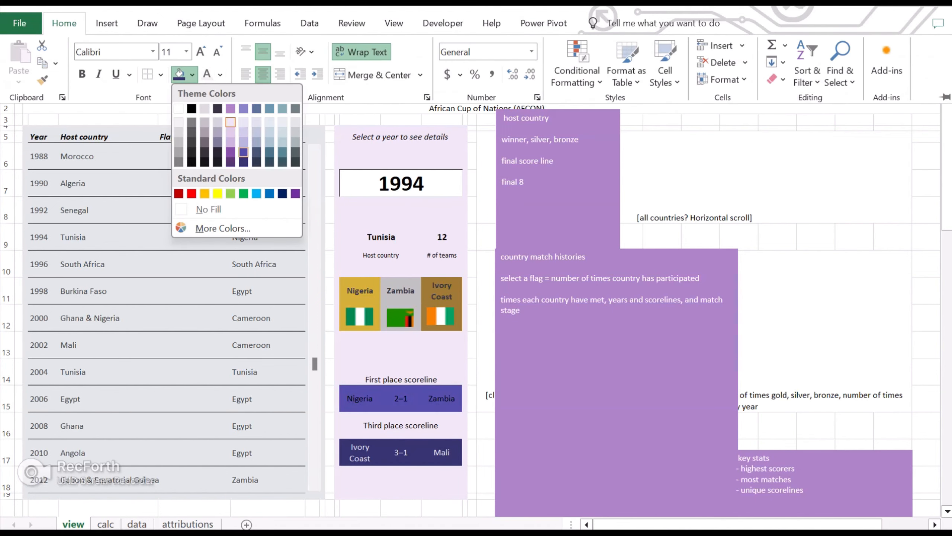
pyautogui.click(231, 151)
# Bottom-align the Third place scoreline label and italicise both scoreline labels
pyautogui.click(401, 425)
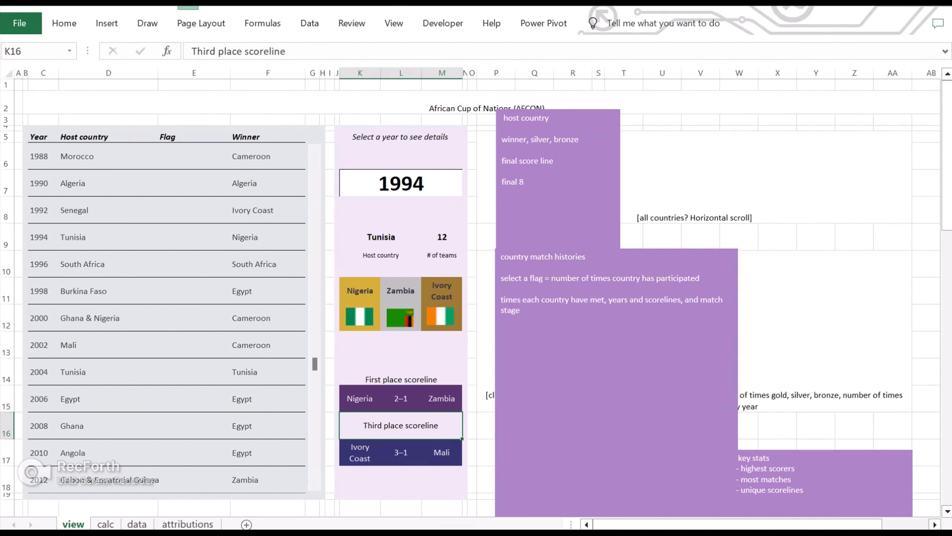
pyautogui.click(64, 24)
pyautogui.click(280, 51)
pyautogui.click(400, 371)
pyautogui.hotkey('ctrl', 'i')
pyautogui.click(401, 425)
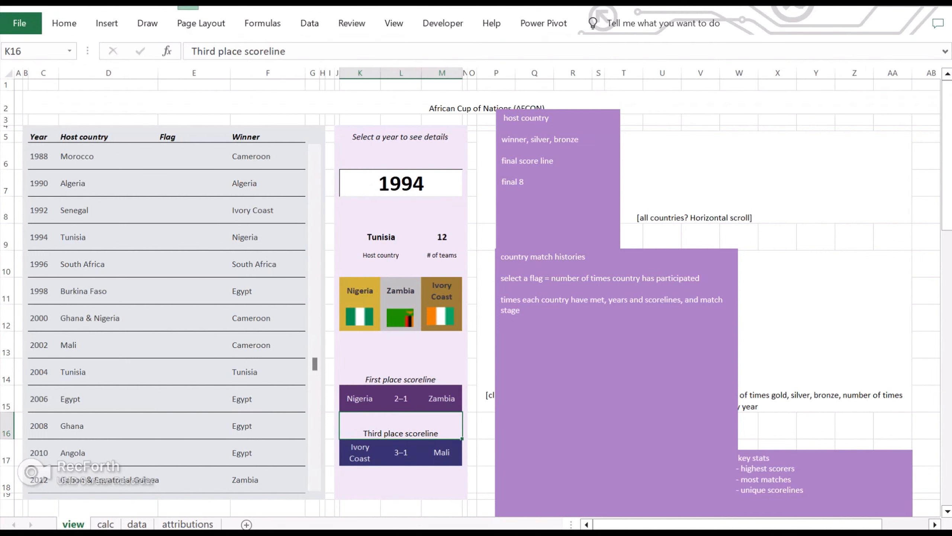
pyautogui.hotkey('ctrl', 'i')
pyautogui.click(400, 372)
pyautogui.click(674, 180)
# Choose 2002 in the year selector
pyautogui.click(400, 183)
pyautogui.click(469, 189)
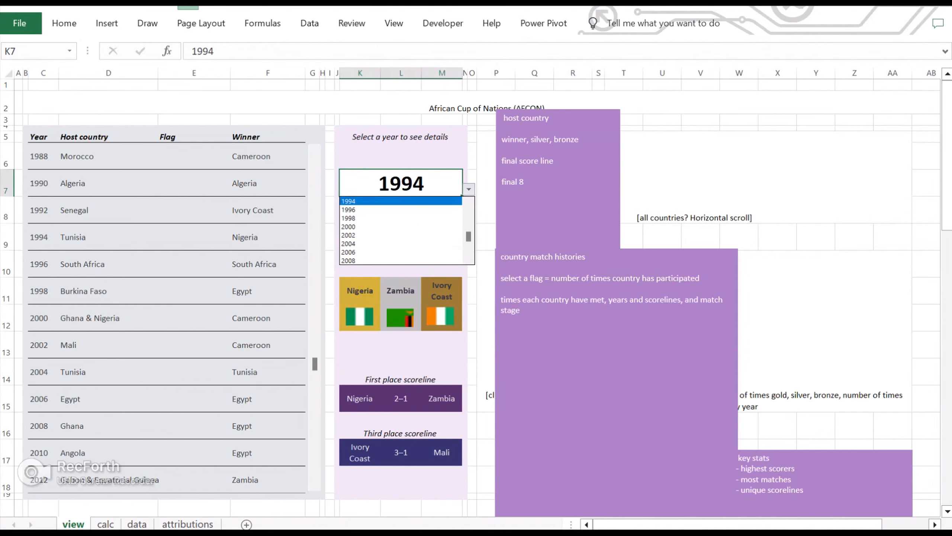
pyautogui.click(400, 234)
# Reduce the font size of the scoreline block K15:M17
pyautogui.moveTo(360, 398); pyautogui.dragTo(441, 452)
pyautogui.click(64, 23)
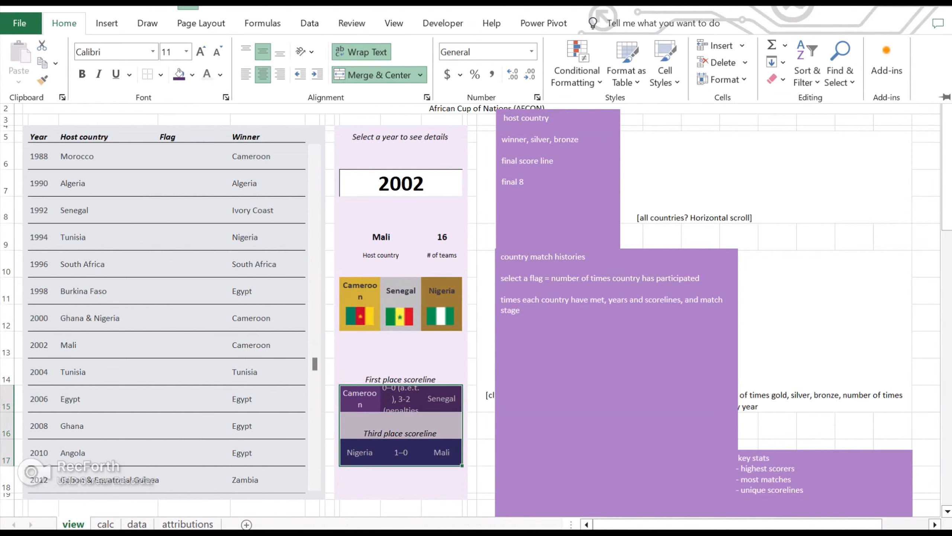
pyautogui.click(218, 52)
pyautogui.click(400, 398)
# Try to replace "(a.e.t)" with nothing in the First place scoreline column on the data sheet
pyautogui.click(137, 524)
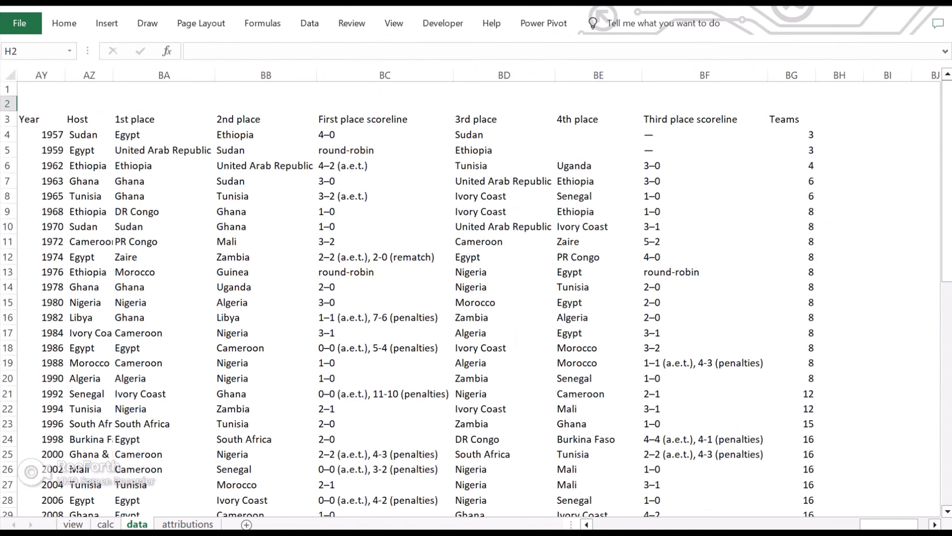
pyautogui.click(385, 75)
pyautogui.scroll(-2, 476, 293)
pyautogui.hotkey('ctrl', 'f')
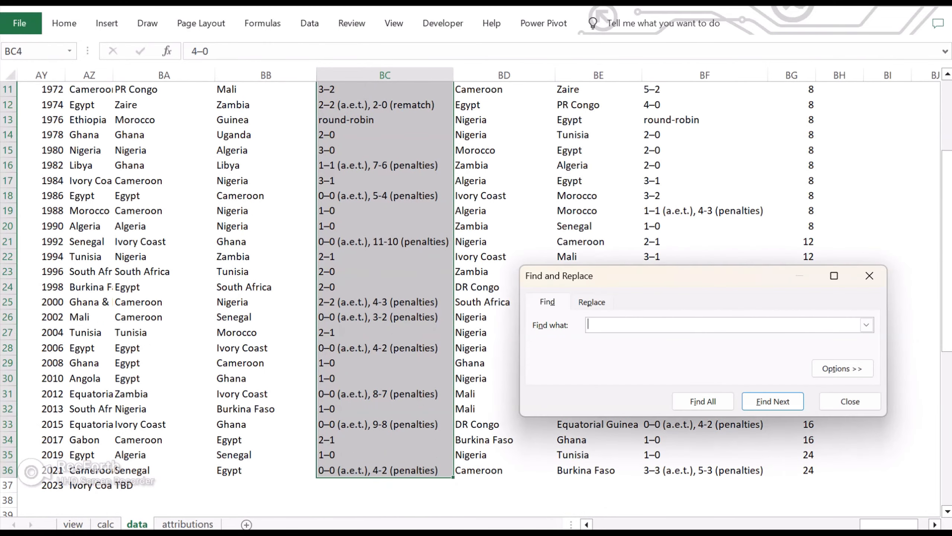
pyautogui.click(591, 302)
pyautogui.click(556, 401)
pyautogui.click(482, 322)
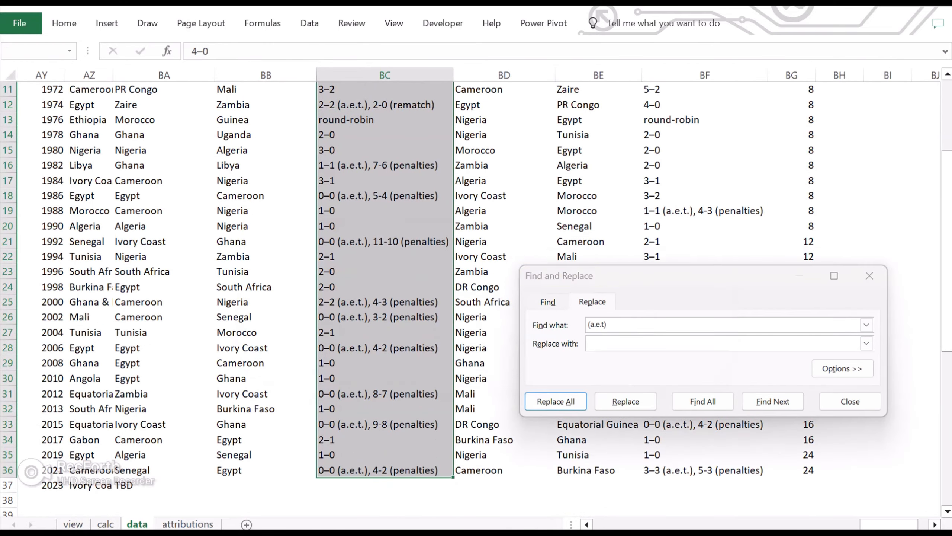
# Correct the search text to "(a.e.t.)" as written in BC26 and replace every occurrence on the data sheet with nothing
pyautogui.click(842, 368)
pyautogui.click(385, 317)
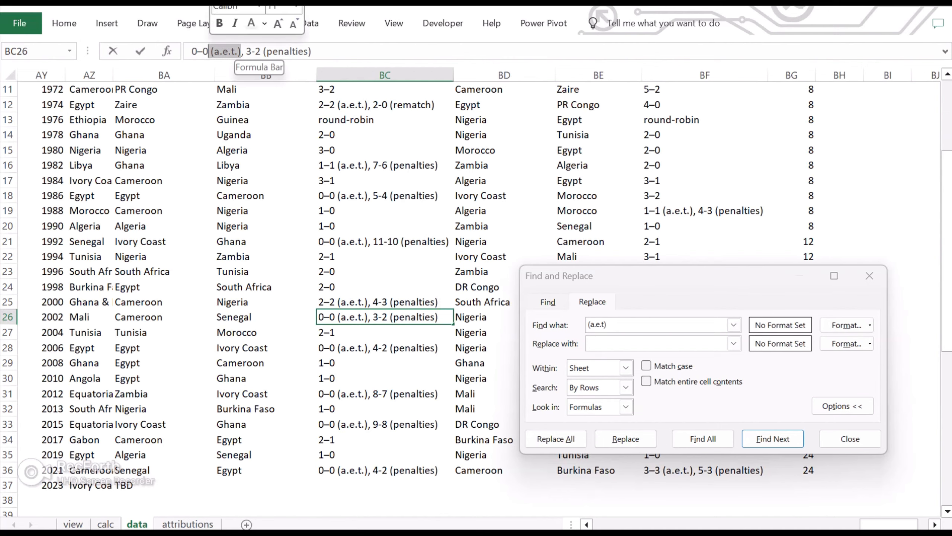
pyautogui.write('.)')
pyautogui.hotkey('alt', 'a')
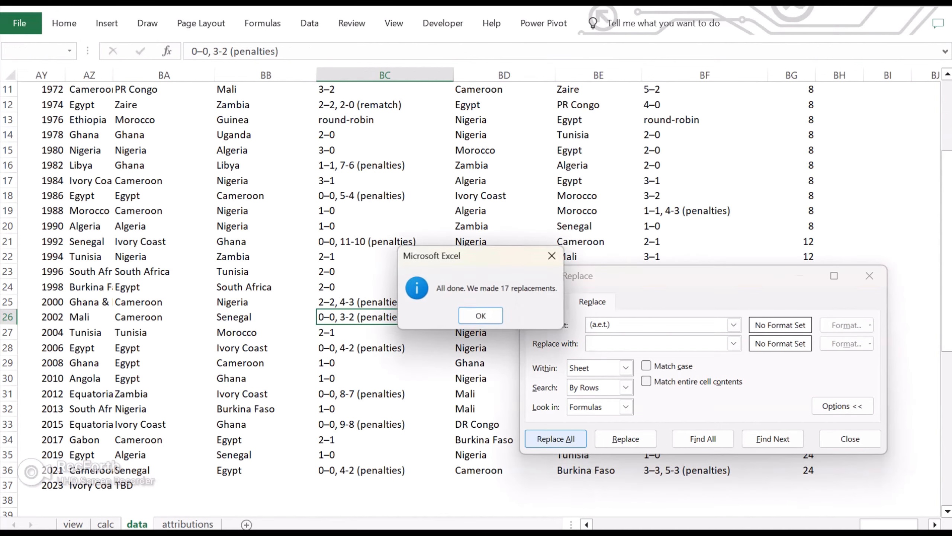
pyautogui.press('Return')
pyautogui.moveTo(675, 276); pyautogui.dragTo(337, 334)
pyautogui.moveTo(705, 139); pyautogui.dragTo(705, 455)
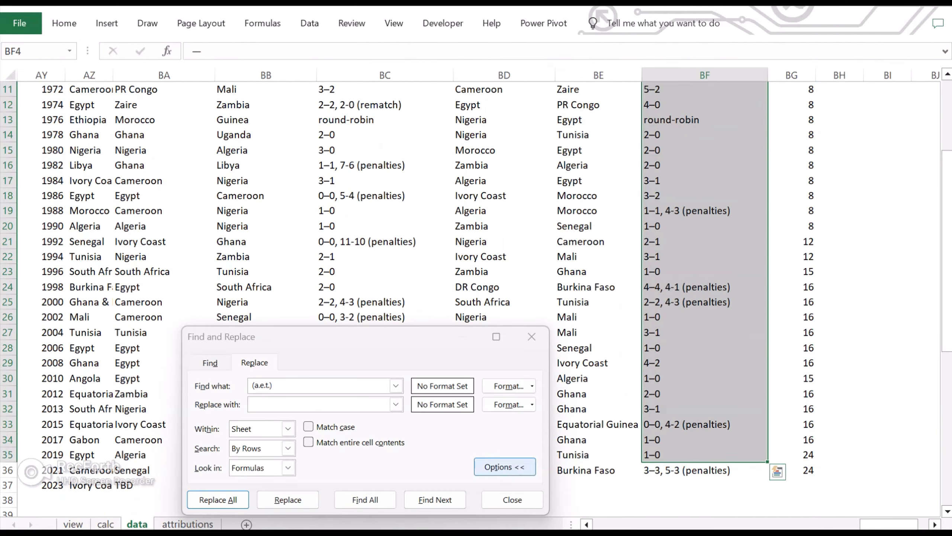
pyautogui.click(513, 501)
# Widen columns K to M on the view sheet slightly so Cameroon fits on one line
pyautogui.click(73, 524)
pyautogui.moveTo(360, 291); pyautogui.dragTo(441, 291)
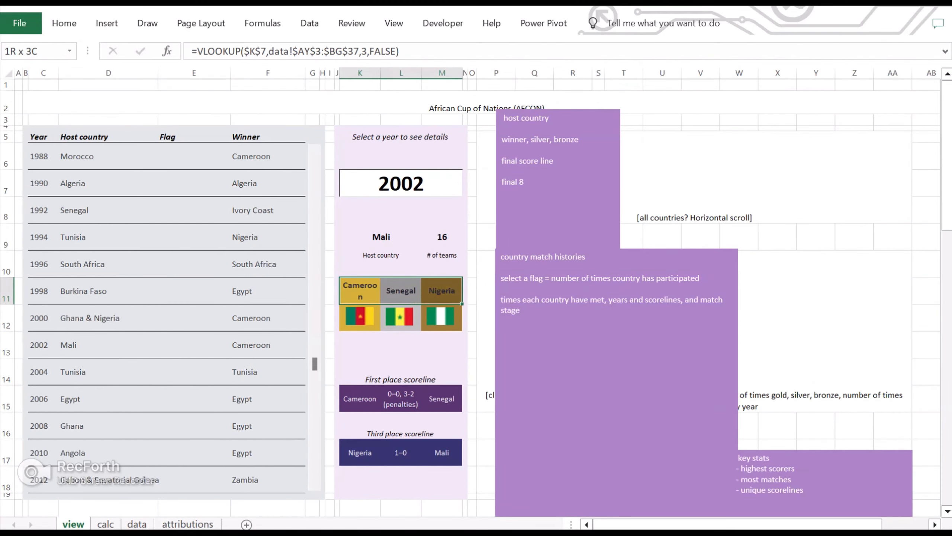
pyautogui.moveTo(360, 73); pyautogui.dragTo(465, 74)
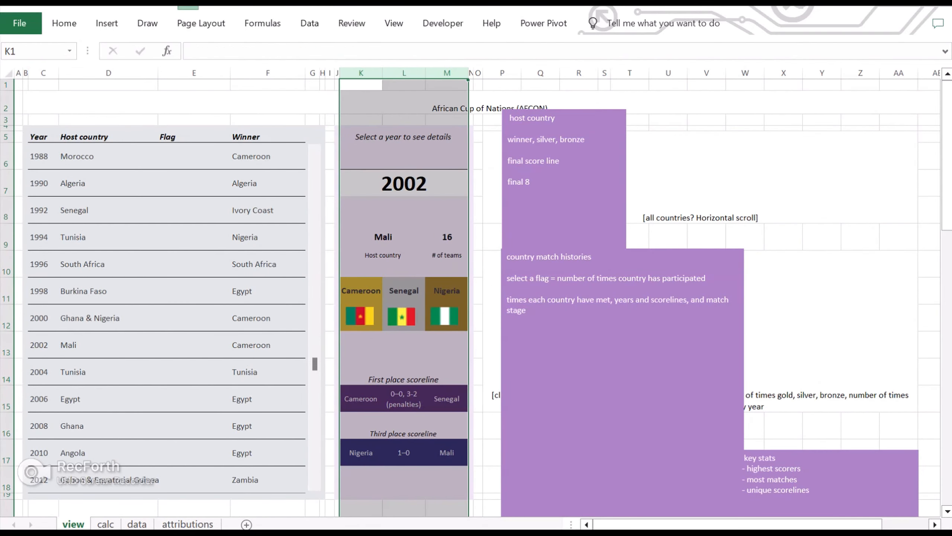
pyautogui.click(700, 177)
# Delete the host country note box and move the country match histories box aside, rewording its heading with "match profile"
pyautogui.click(565, 218)
pyautogui.press('Delete')
pyautogui.moveTo(623, 361); pyautogui.dragTo(885, 269)
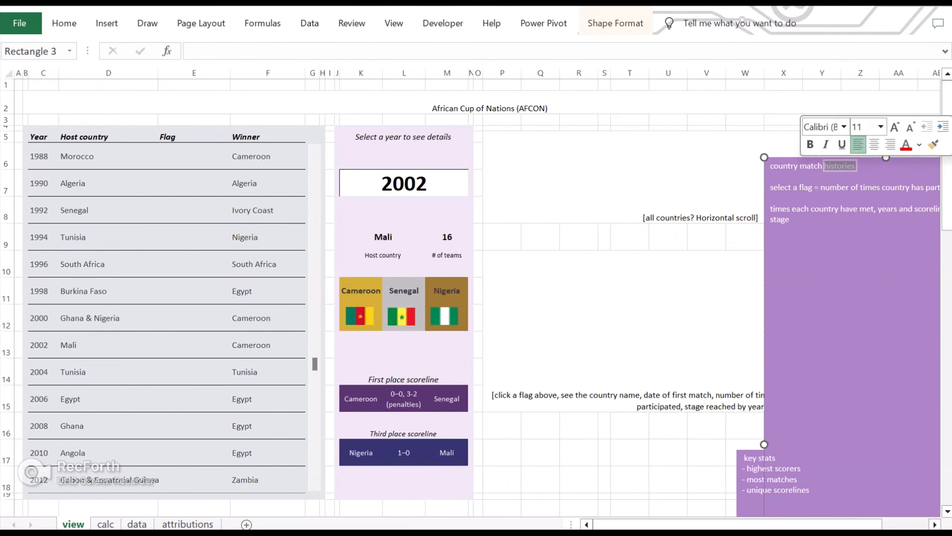
pyautogui.write('match profile')
pyautogui.press('Return')
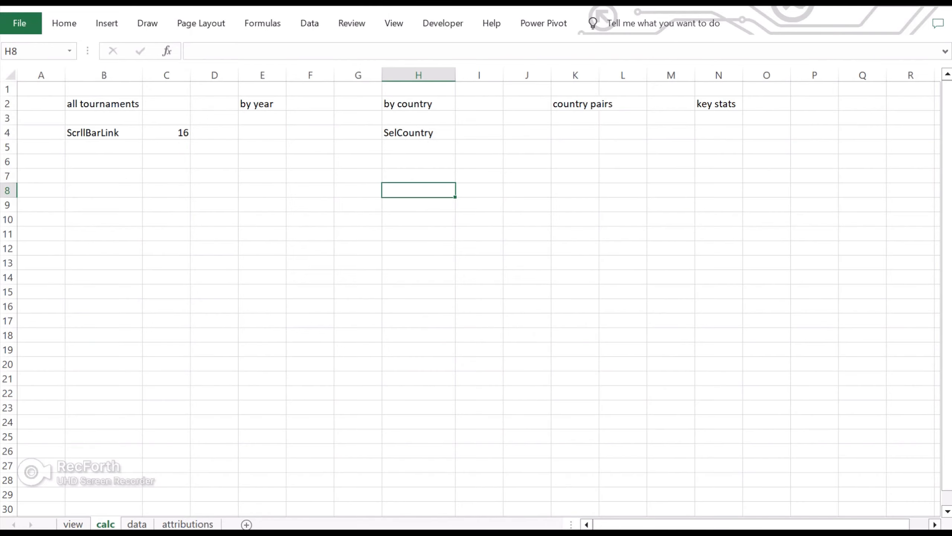
# Paste the legend picture on the calc sheet and transpose the tournament years from data M2:AU2 down from H8
pyautogui.hotkey('ctrl', 'v')
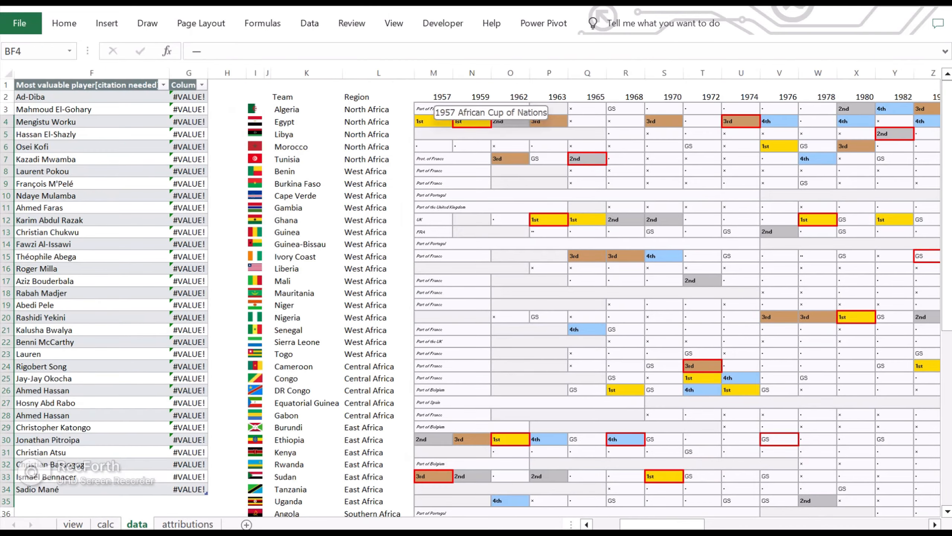
pyautogui.moveTo(438, 101); pyautogui.dragTo(915, 103)
pyautogui.hotkey('ctrl', 'c')
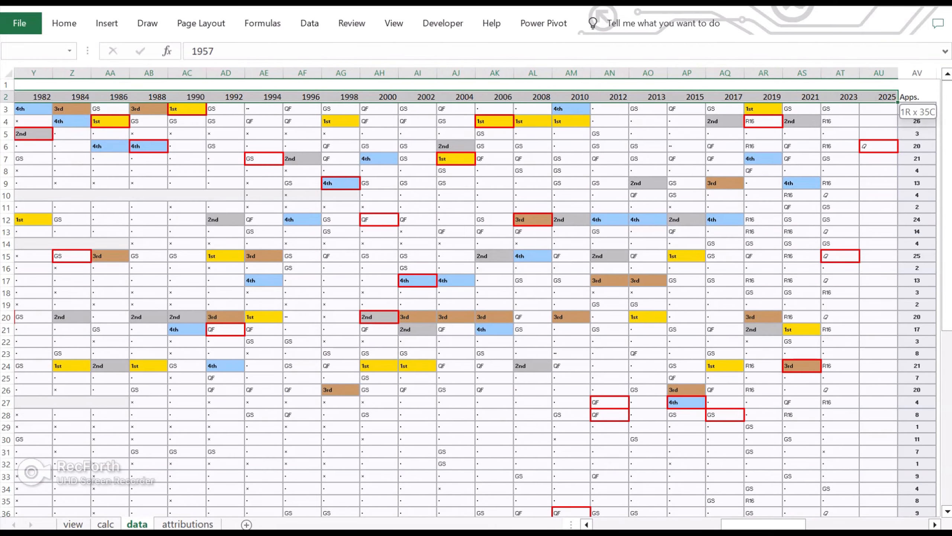
pyautogui.click(105, 523)
pyautogui.rightClick(413, 185)
pyautogui.click(507, 267)
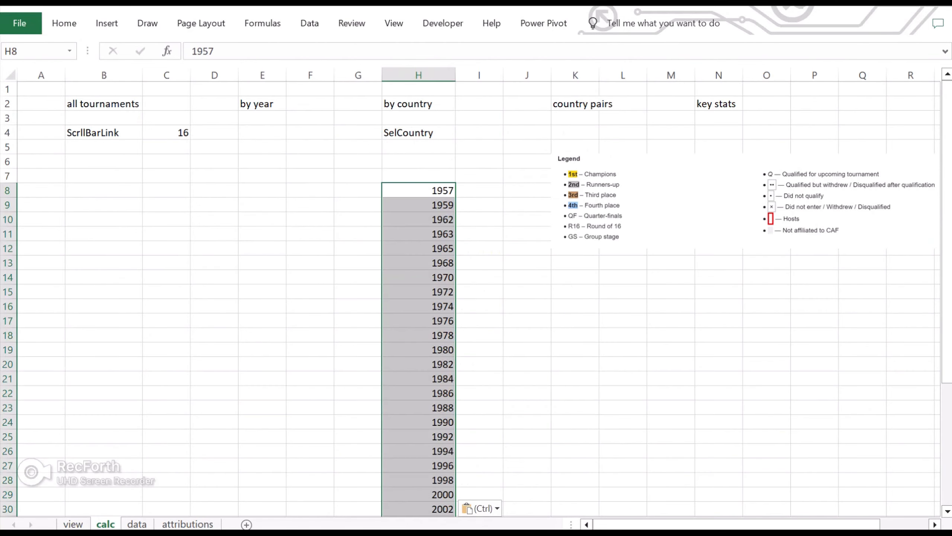
pyautogui.scroll(-5, 506, 267)
pyautogui.scroll(6, 418, 161)
# Label H6 Region and H7 Appearances, shifting the year list down to start at H9
pyautogui.click(419, 161)
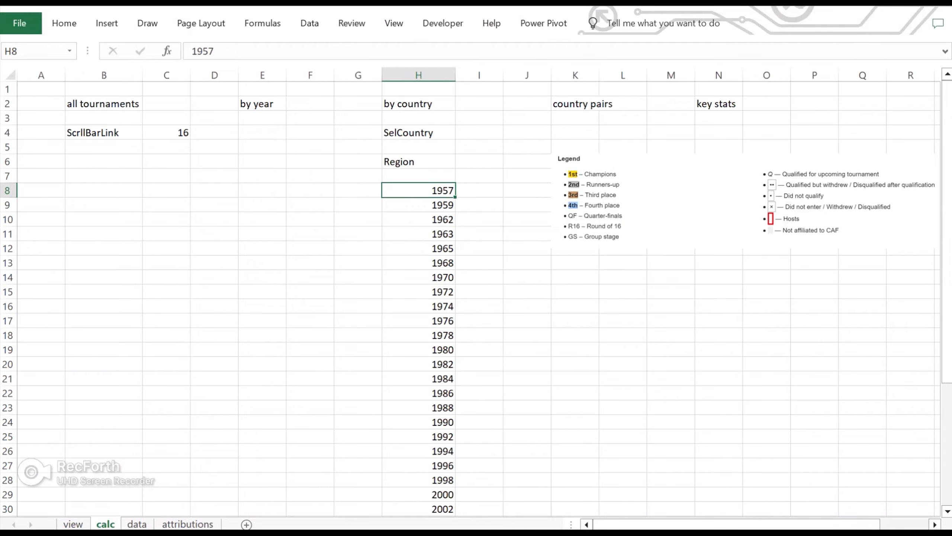
pyautogui.hotkey('ctrl', 'shift', 'Down')
pyautogui.hotkey('ctrl', 'x')
pyautogui.press('Down')
pyautogui.hotkey('ctrl', 'v')
pyautogui.press('Up')
pyautogui.press('Up')
pyautogui.write('Appear')
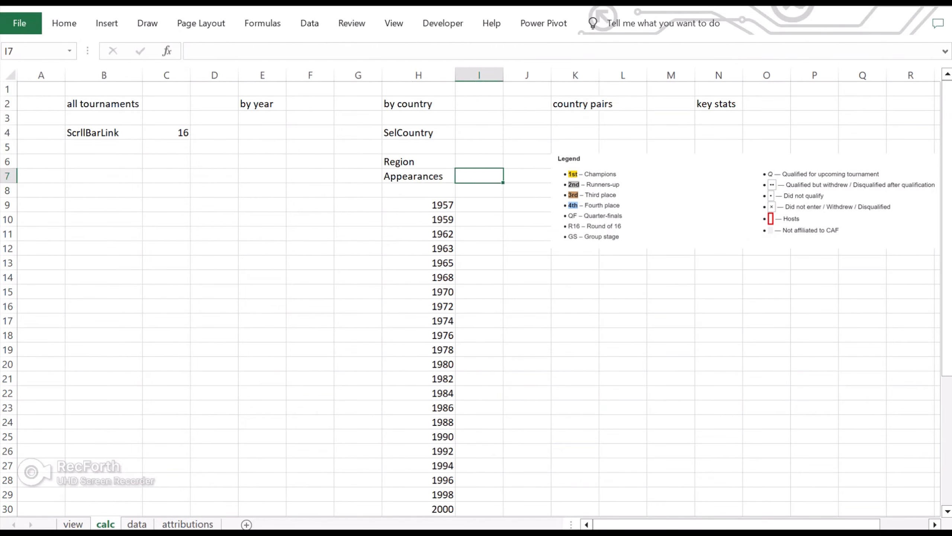
# Copy Benin from the team list on the data sheet into I4 beside SelCountry on the calc sheet
pyautogui.click(137, 525)
pyautogui.hscroll(-6, 476, 293)
pyautogui.click(306, 171)
pyautogui.hotkey('ctrl', 'c')
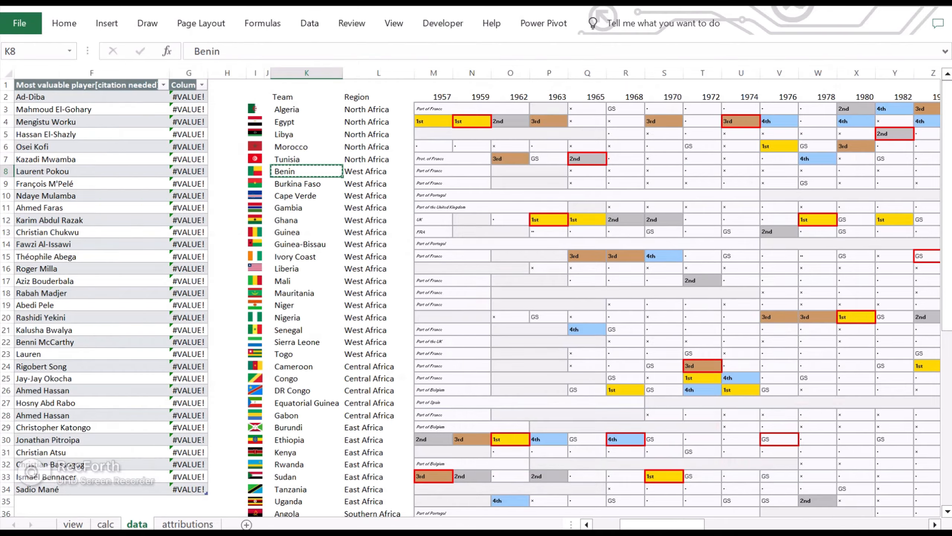
pyautogui.hotkey('ctrl', 'pageup')
# Enter an exact-match HLOOKUP for Region in I6 that finds $I$4 in data!$K$2:$AV$47 with index 2
pyautogui.write('=hlookup(')
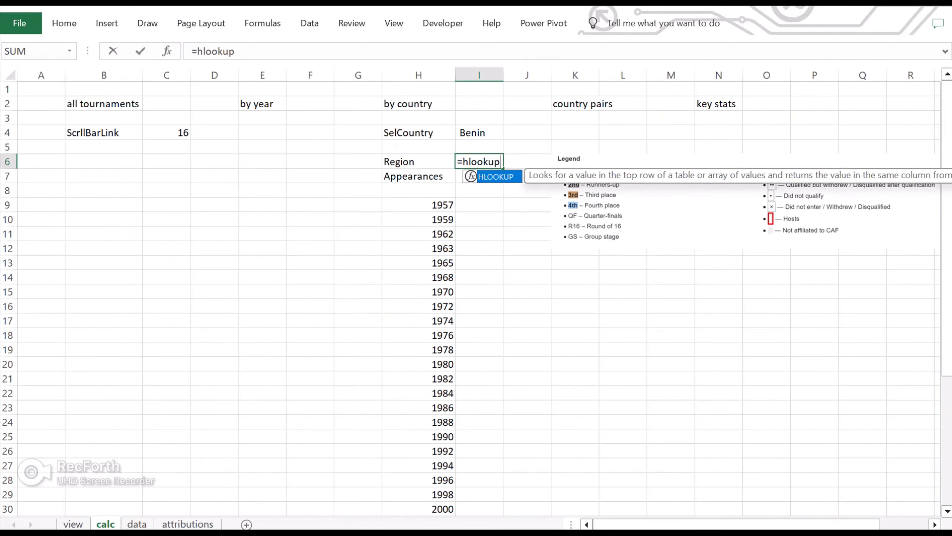
pyautogui.press('Up')
pyautogui.press('Up')
pyautogui.click(137, 524)
pyautogui.moveTo(311, 97); pyautogui.dragTo(898, 514)
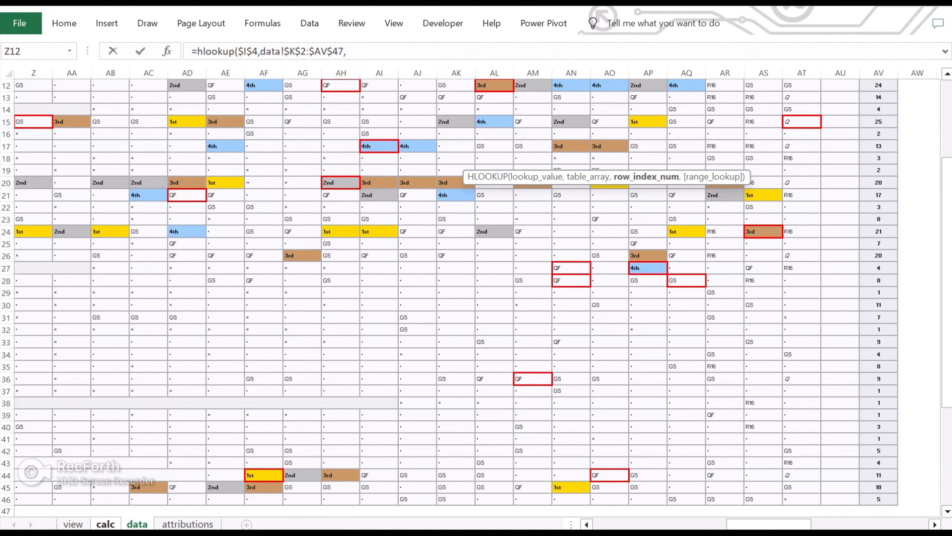
pyautogui.write('2,0')
pyautogui.press('Return')
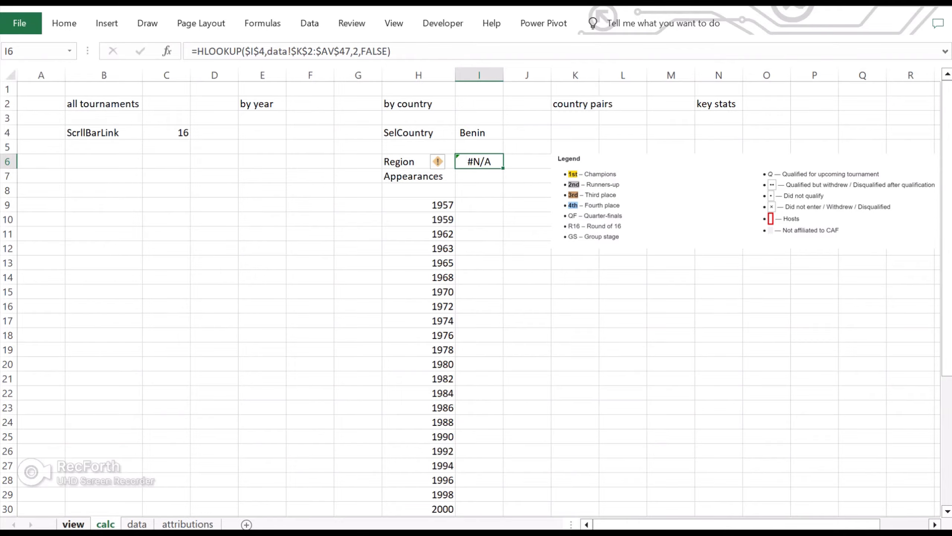
# Switch the Region formula in I6 to VLOOKUP and copy it to Appearances in I7 with column index 38
pyautogui.click(137, 524)
pyautogui.hscroll(-10, 476, 296)
pyautogui.hscroll(3, 476, 297)
pyautogui.scroll(3, 476, 296)
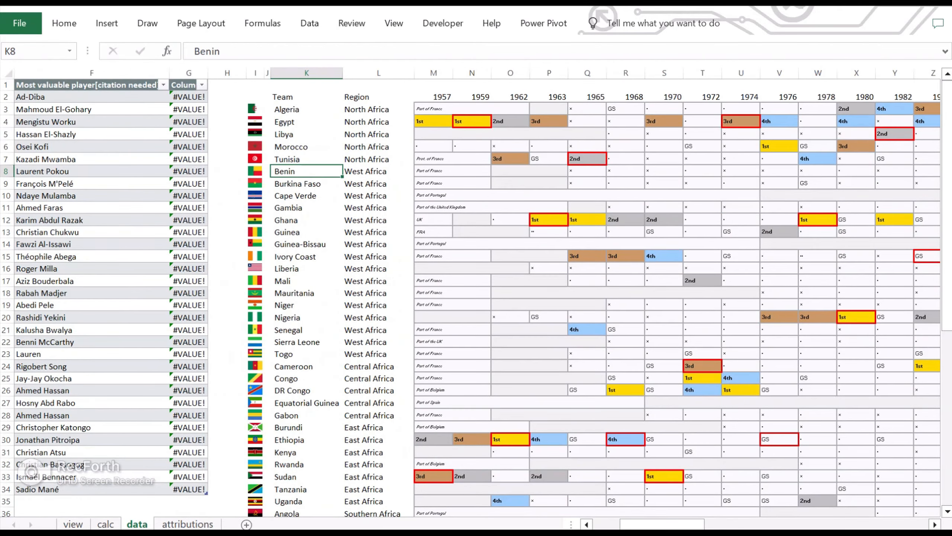
pyautogui.click(105, 524)
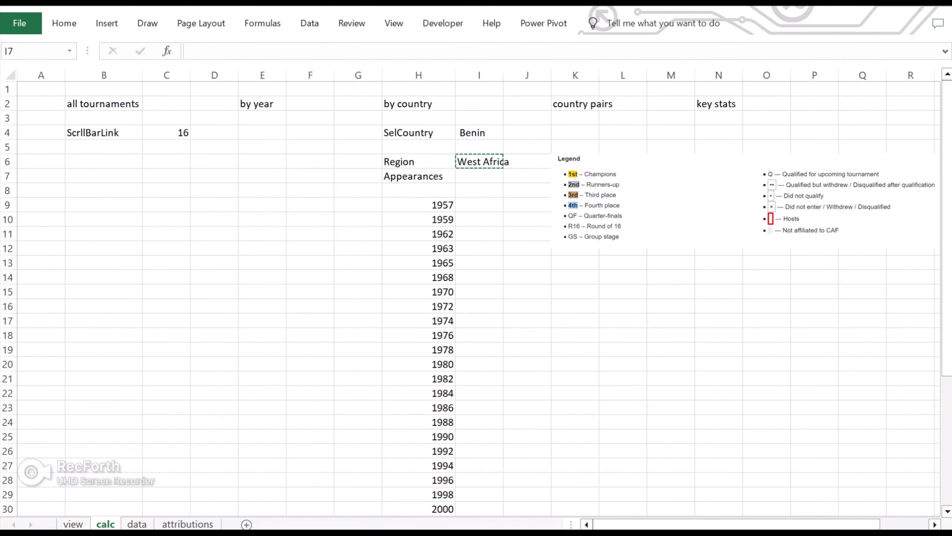
pyautogui.click(358, 52)
pyautogui.press('BackSpace')
pyautogui.write('38')
pyautogui.press('Return')
pyautogui.click(479, 176)
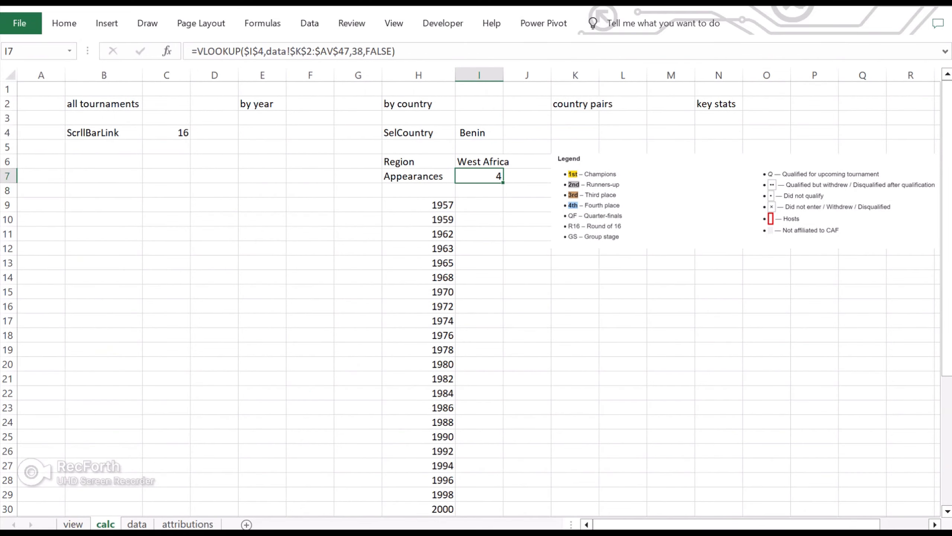
# Enter the country's 1957 result in I9 by reusing the VLOOKUP with MATCH(H9,data!$K$2:$AV$2,0) as its column index
pyautogui.click(363, 52)
pyautogui.press('BackSpace')
pyautogui.press('BackSpace')
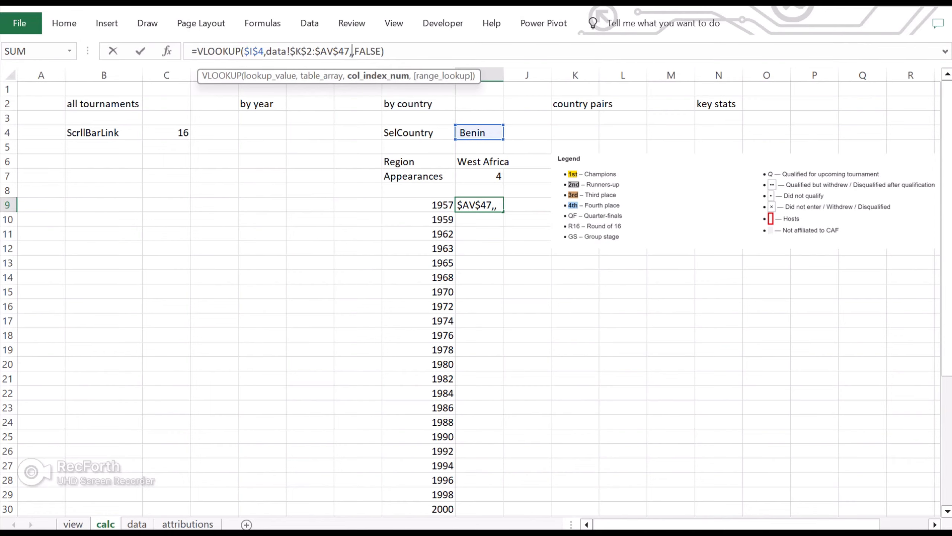
pyautogui.write('hlo')
pyautogui.press('BackSpace')
pyautogui.press('BackSpace')
pyautogui.press('BackSpace')
pyautogui.write('match(')
pyautogui.click(432, 205)
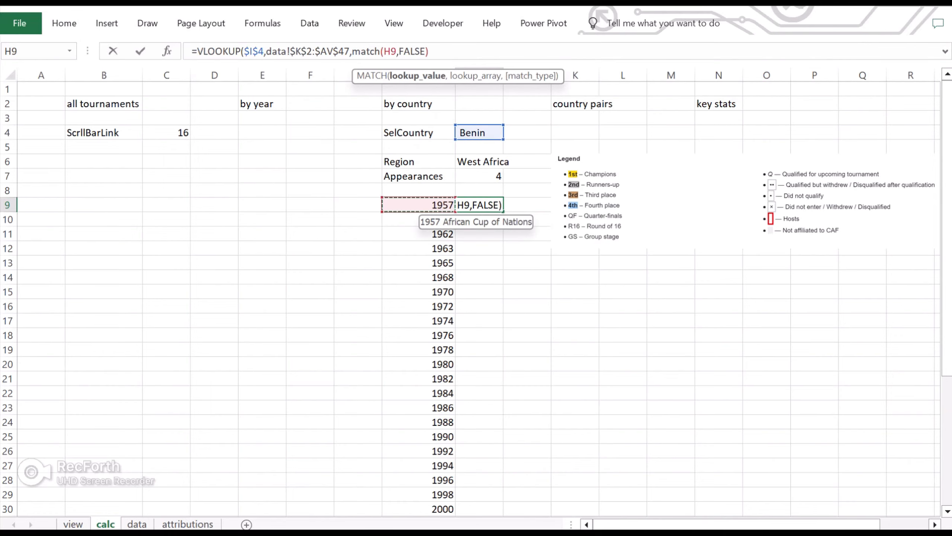
pyautogui.write(',')
pyautogui.click(137, 524)
pyautogui.moveTo(275, 96); pyautogui.dragTo(936, 97)
pyautogui.write(',0),')
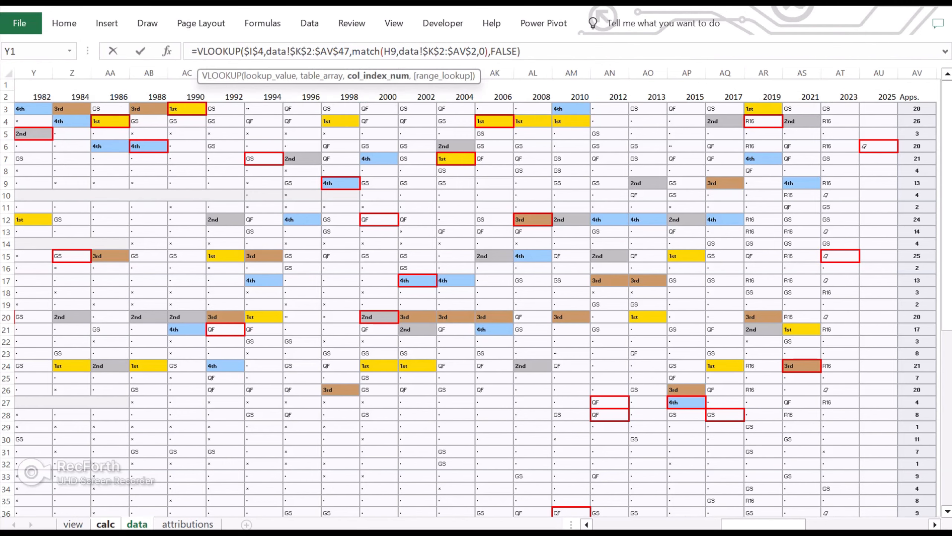
pyautogui.press('Return')
# Fill the I9 formula down to the 2025 row and move the legend picture lower on the calc sheet
pyautogui.doubleClick(503, 212)
pyautogui.scroll(-9, 503, 212)
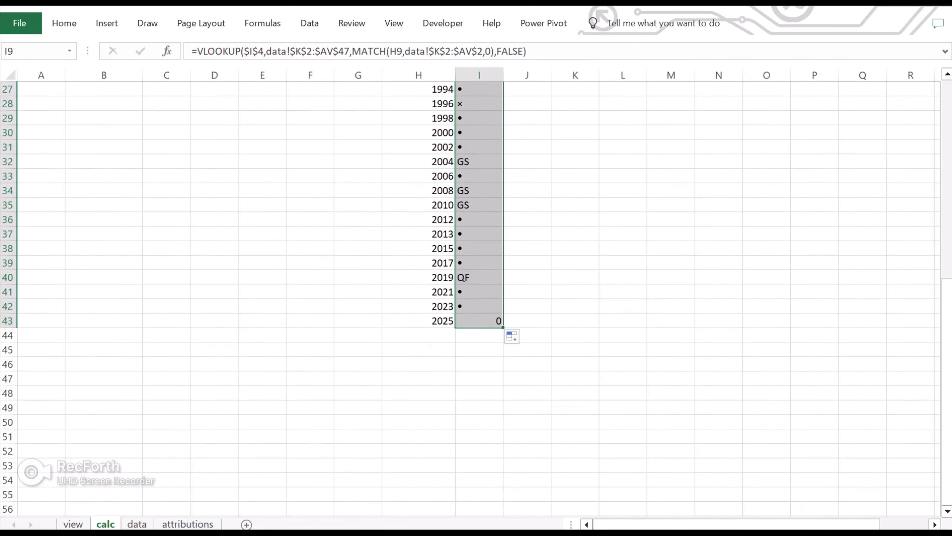
pyautogui.scroll(9, 503, 211)
pyautogui.moveTo(694, 202); pyautogui.dragTo(721, 418)
pyautogui.click(527, 205)
pyautogui.click(479, 263)
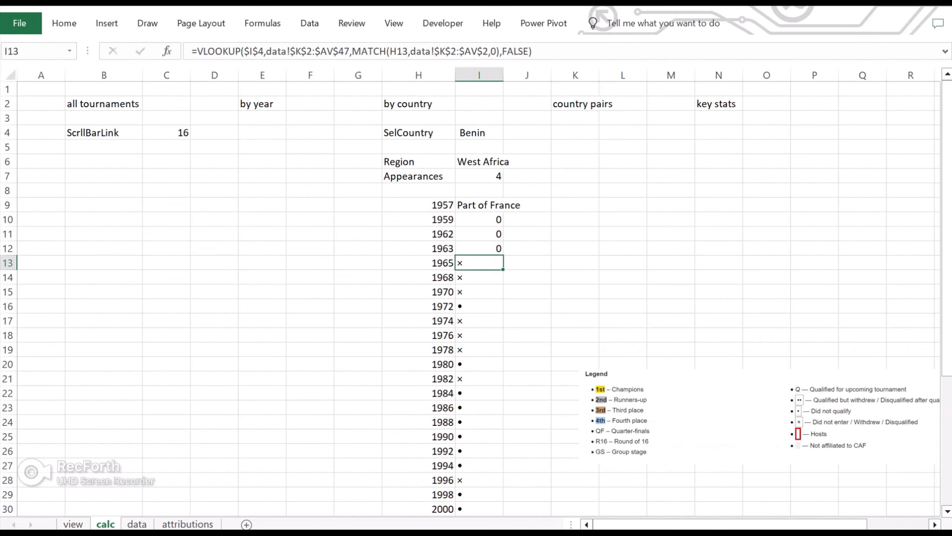
pyautogui.press('F2')
pyautogui.press('Escape')
# Add list data validation to the SelCountry cell I4, sourced from the team names on the data sheet
pyautogui.click(528, 132)
pyautogui.click(310, 24)
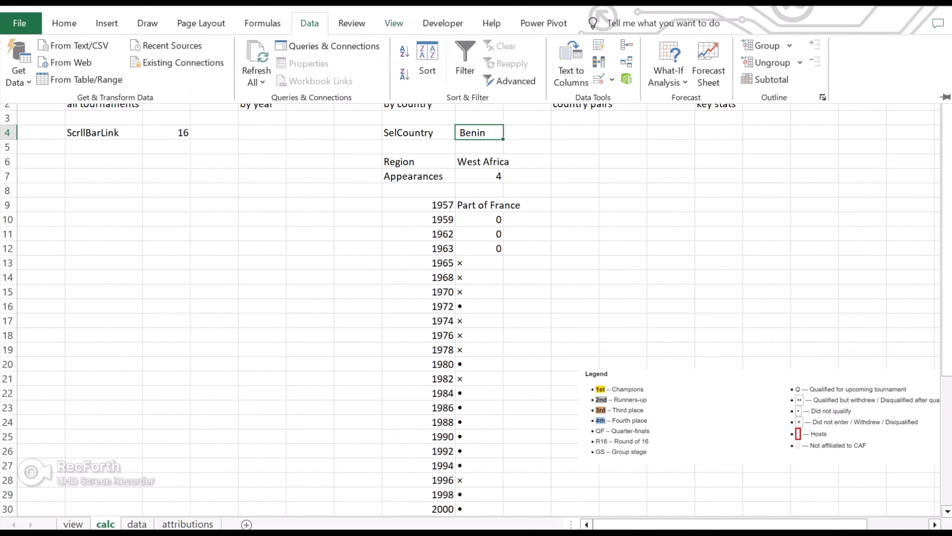
pyautogui.click(599, 80)
pyautogui.click(661, 279)
pyautogui.click(585, 324)
pyautogui.click(657, 343)
pyautogui.click(137, 525)
pyautogui.hscroll(-10, 375, 293)
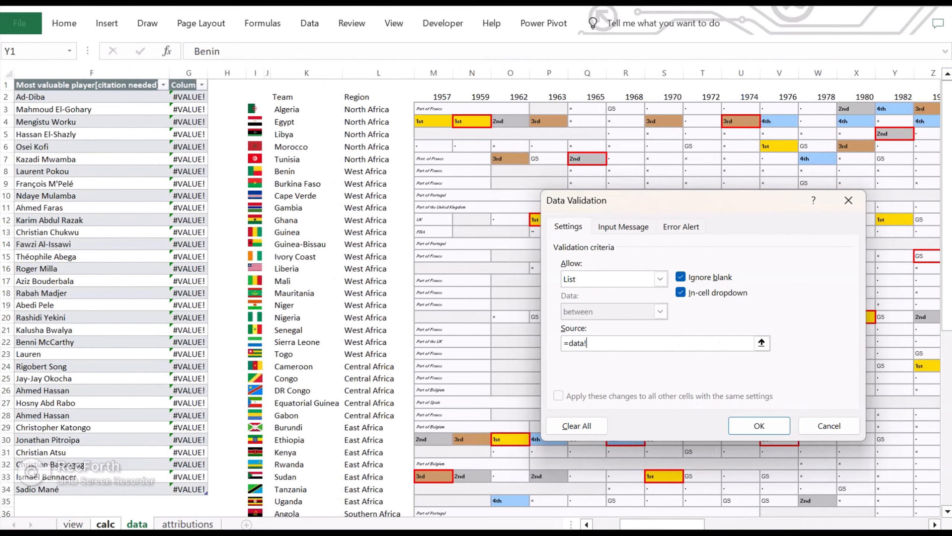
pyautogui.hotkey('ctrl', 'shift', 'Down')
pyautogui.click(759, 426)
# Choose Algeria as the selected country and autofit column I
pyautogui.click(510, 133)
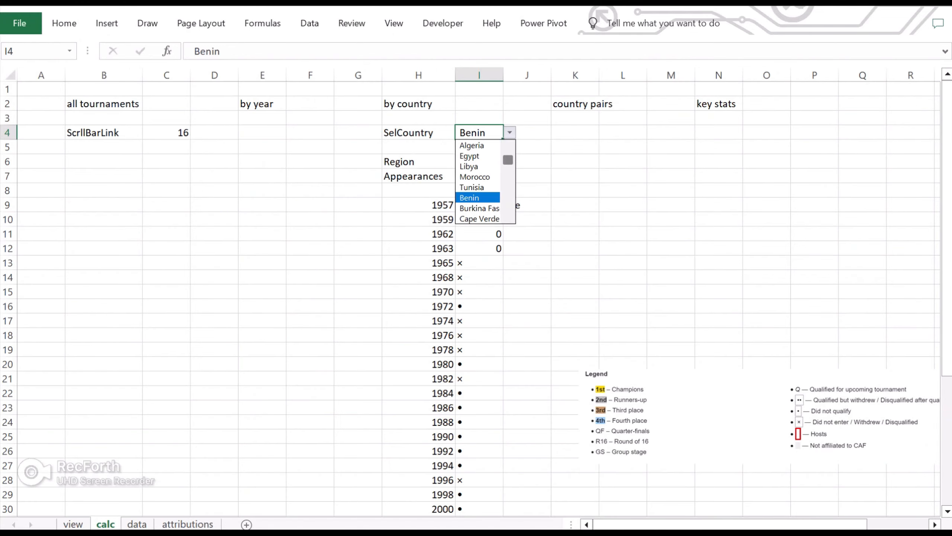
pyautogui.click(472, 145)
pyautogui.doubleClick(504, 75)
pyautogui.click(137, 524)
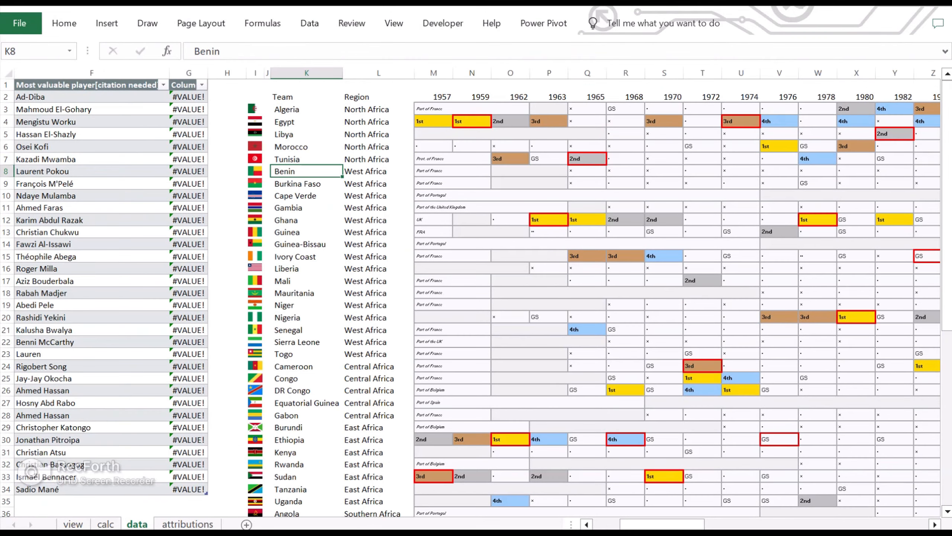
pyautogui.click(105, 524)
pyautogui.click(491, 263)
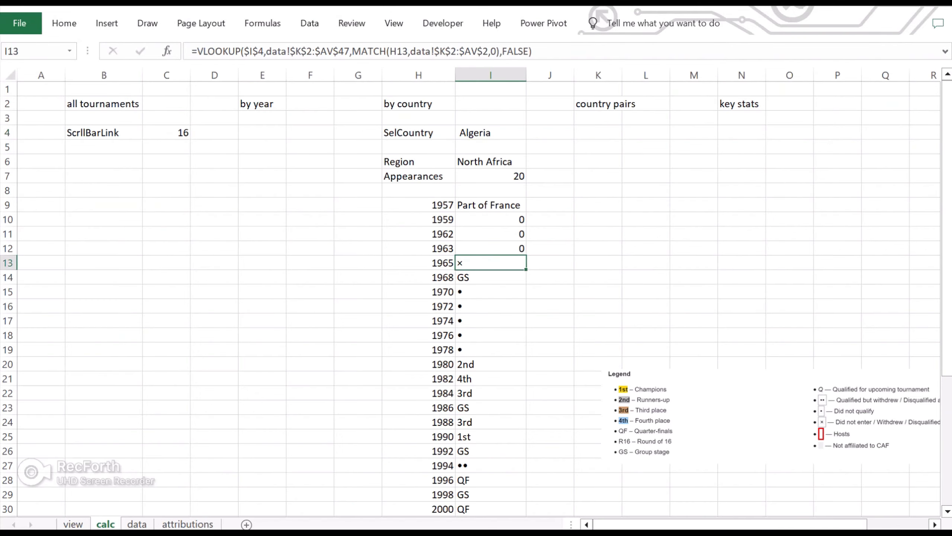
# Clear the country pairs heading from K2 on the calc sheet
pyautogui.hotkey('ctrl', 'c')
pyautogui.press('Right')
pyautogui.press('Right')
pyautogui.press('Up')
pyautogui.press('Up')
pyautogui.moveTo(599, 104); pyautogui.dragTo(789, 104)
pyautogui.click(490, 104)
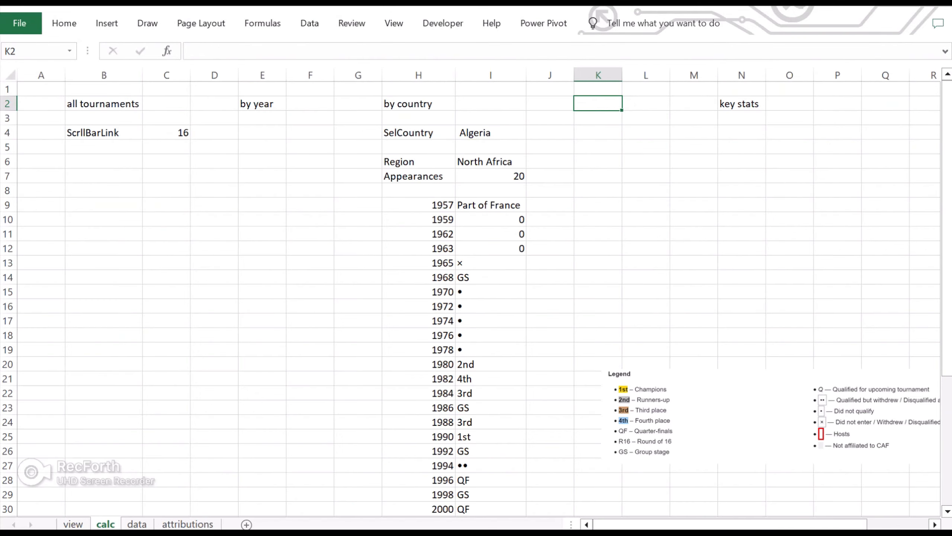
# Start a result code list in K12:K14 by pasting ×, GS and • as values from column I
pyautogui.click(490, 263)
pyautogui.hotkey('ctrl', 'c')
pyautogui.press('Right')
pyautogui.click(647, 266)
pyautogui.click(663, 368)
pyautogui.click(491, 278)
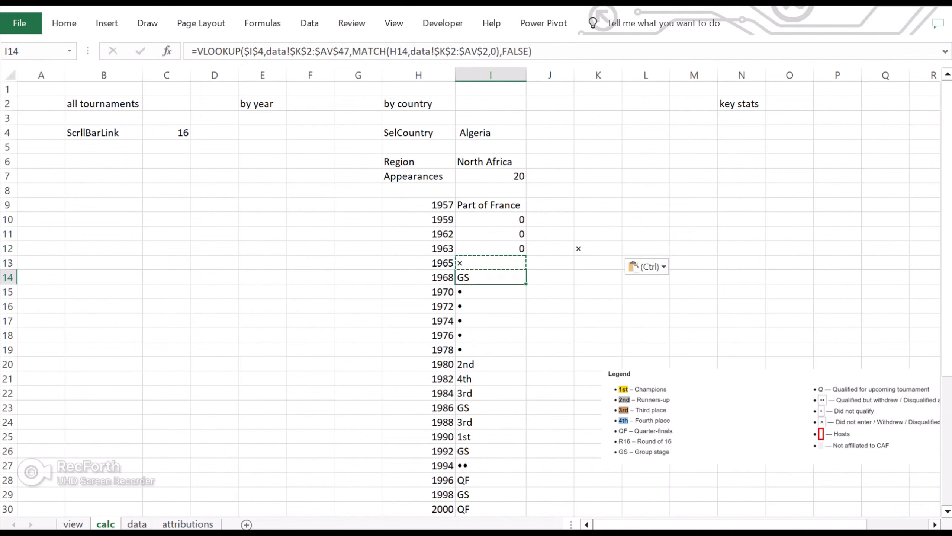
pyautogui.rightClick(589, 263)
pyautogui.click(640, 243)
# Extend the code list in K15:K17 with •• and QF pasted as values, plus R16
pyautogui.scroll(-1, 563, 319)
pyautogui.click(490, 422)
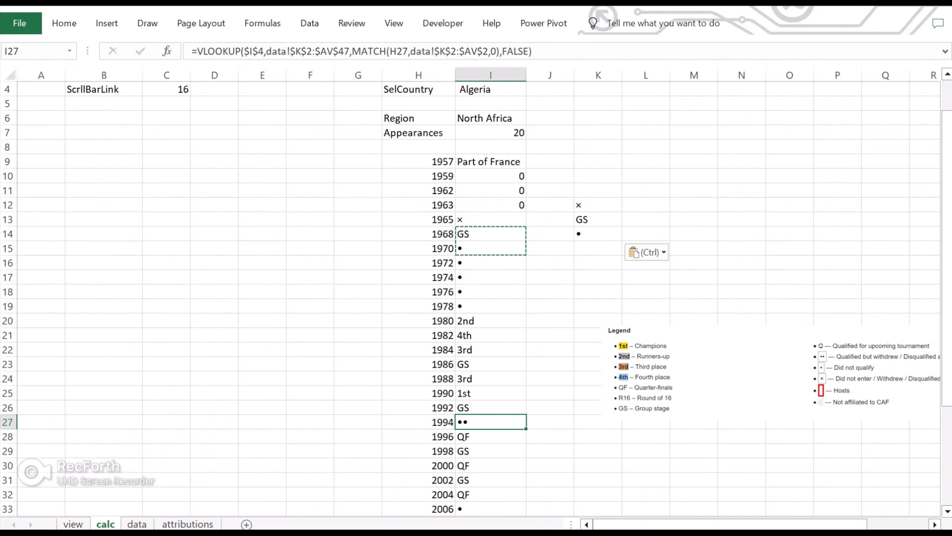
pyautogui.scroll(-3, 491, 422)
pyautogui.rightClick(588, 133)
pyautogui.click(639, 222)
pyautogui.scroll(-5, 639, 222)
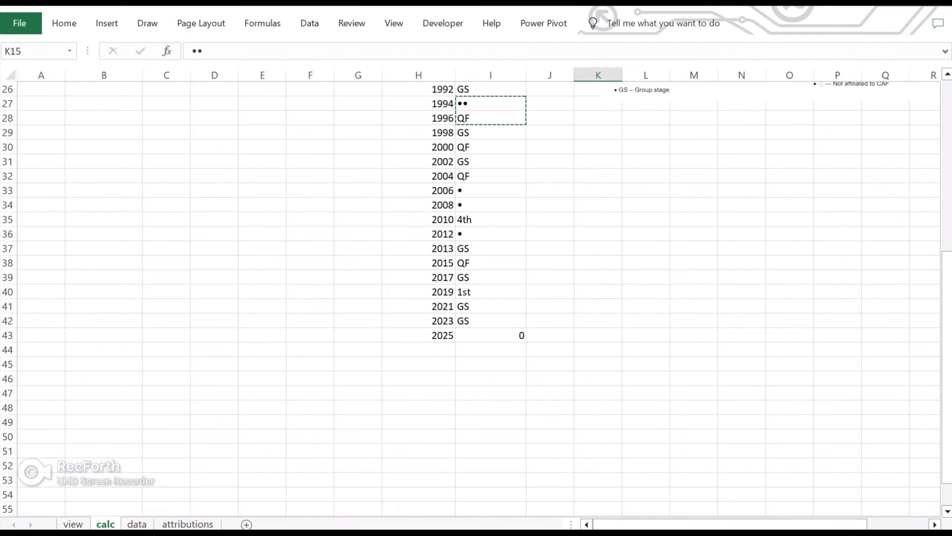
pyautogui.scroll(8, 638, 222)
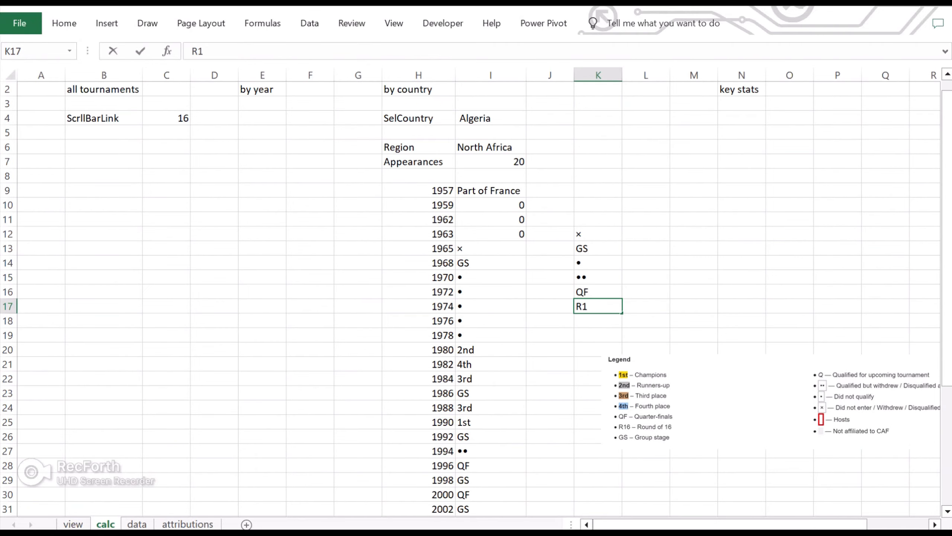
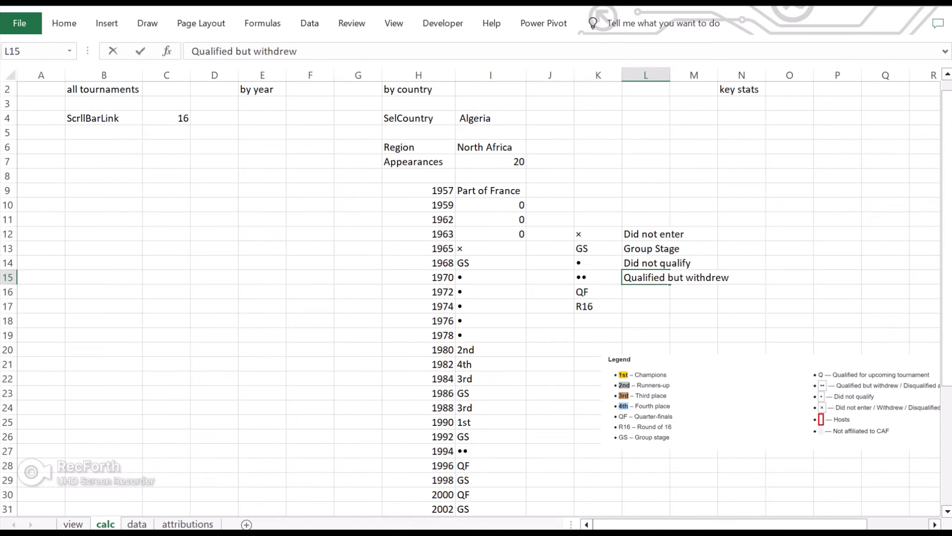
# Complete the •• description in L15 as "Qualified but withdrew /disqualified" and describe QF in L16 as "Quarter-Finals"
pyautogui.press('F2')
pyautogui.write('/disqualified')
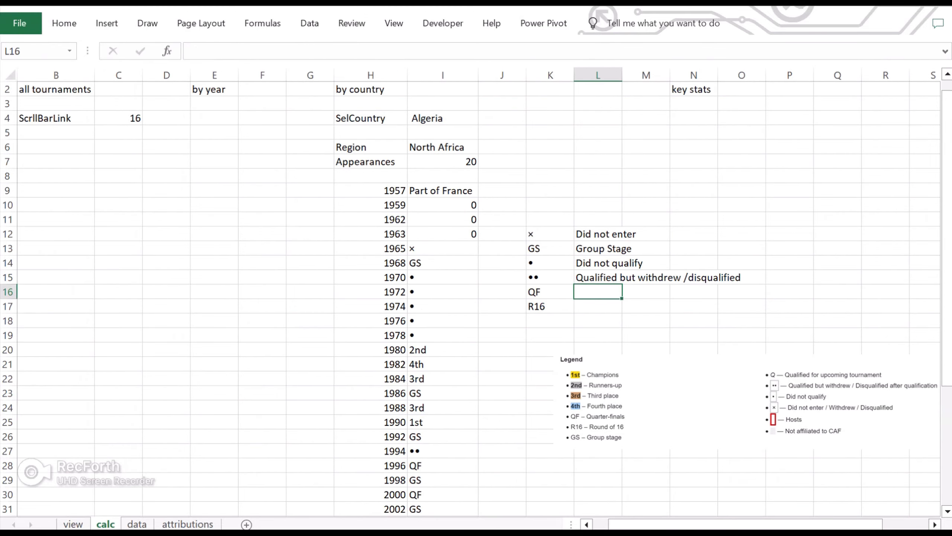
pyautogui.write('Quarter-Finals')
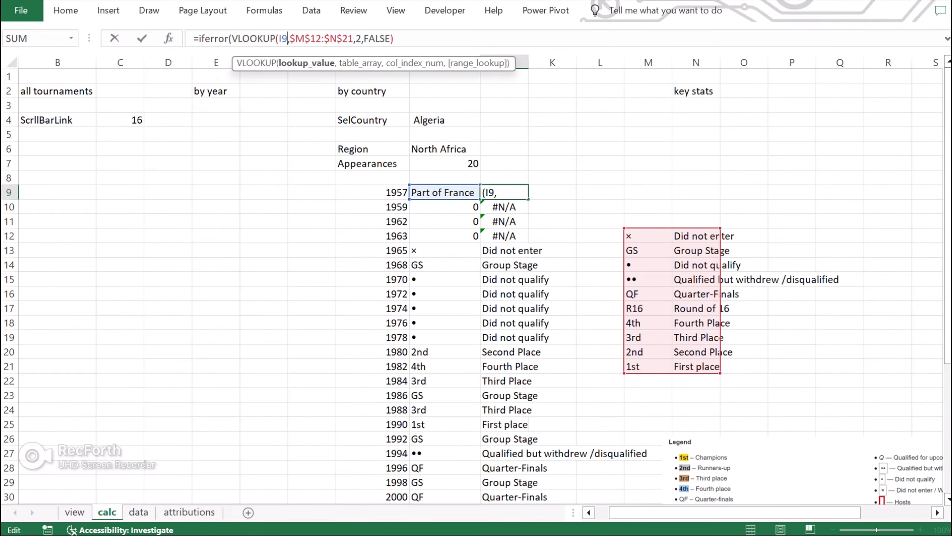
# Finish the J9 formula so IFERROR around the $M$12:$N$21 lookup returns "Yet to join" for unmatched codes
pyautogui.press('End')
pyautogui.write(',"')
pyautogui.press('Return')
pyautogui.click(415, 39)
pyautogui.press('BackSpace')
pyautogui.write('Y')
pyautogui.press('Return')
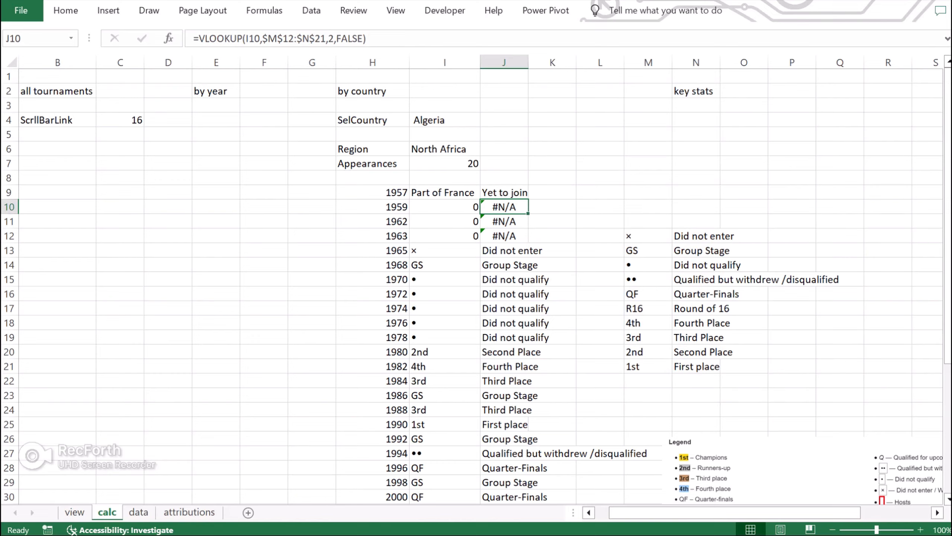
# Autofit column J and fill the IFERROR lookup down to the 2025 row
pyautogui.doubleClick(528, 62)
pyautogui.doubleClick(654, 199)
pyautogui.click(832, 530)
pyautogui.click(833, 529)
# Clear the formatting of the by-country results in H9:J43 and hide the result code column I
pyautogui.moveTo(292, 149); pyautogui.dragTo(427, 489)
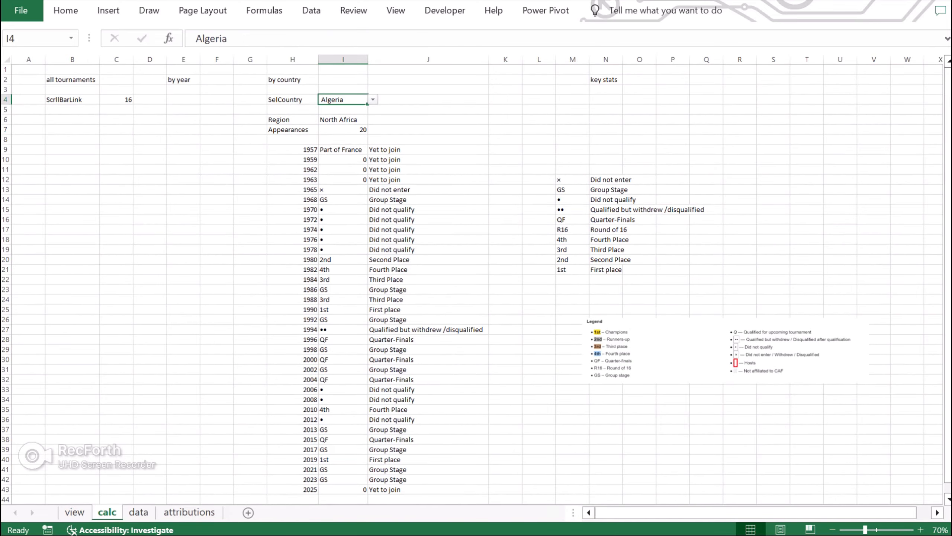
pyautogui.click(65, 11)
pyautogui.click(785, 68)
pyautogui.click(816, 104)
pyautogui.moveTo(343, 99); pyautogui.dragTo(428, 120)
pyautogui.rightClick(346, 59)
pyautogui.click(378, 282)
pyautogui.click(456, 169)
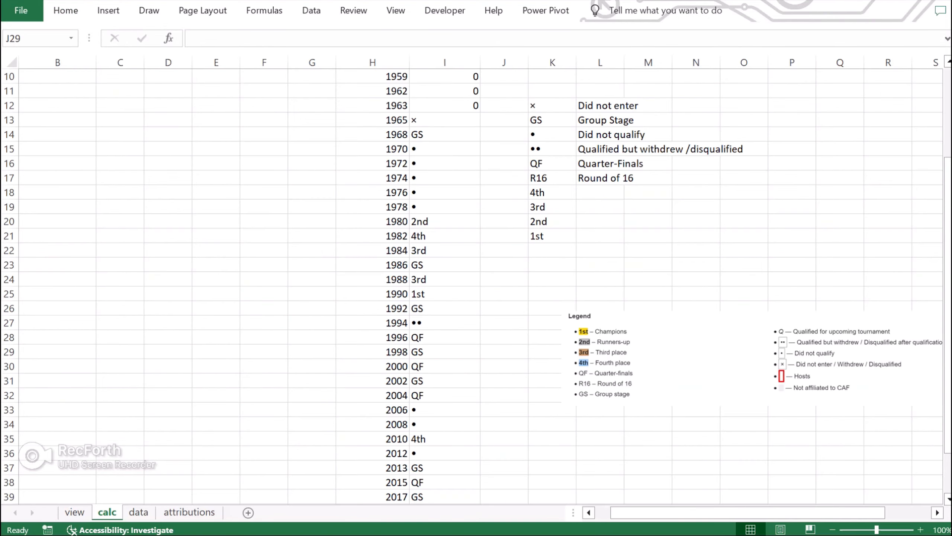
# Describe the codes 4th, 3rd, 2nd and 1st in L18:L21 as Fourth Place, Third Place, Second Place and First place
pyautogui.click(600, 192)
pyautogui.write('Fourth Plac')
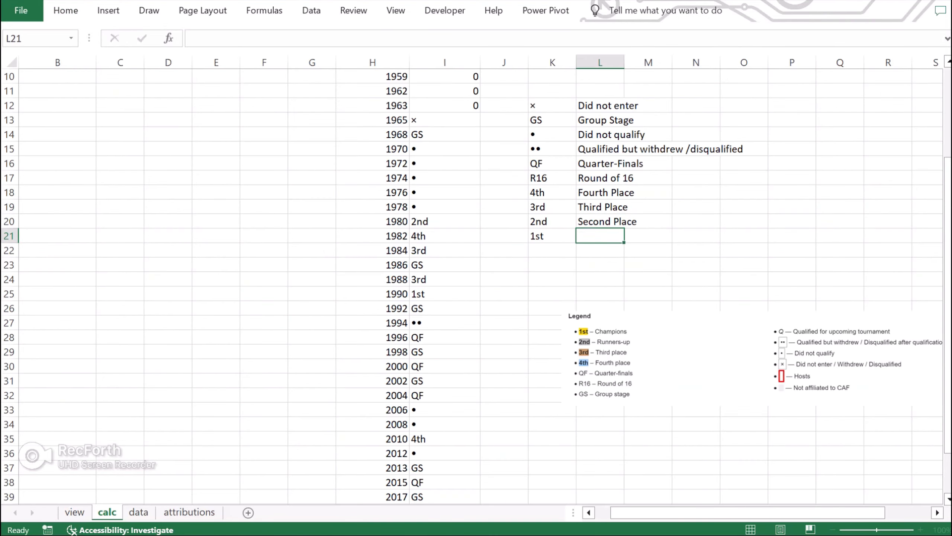
pyautogui.write('e')
pyautogui.click(504, 236)
# Move the code table from K12:L21 to M12 and shift the legend picture further right
pyautogui.moveTo(553, 105); pyautogui.dragTo(600, 235)
pyautogui.hotkey('ctrl', 'x')
pyautogui.click(649, 106)
pyautogui.hotkey('ctrl', 'v')
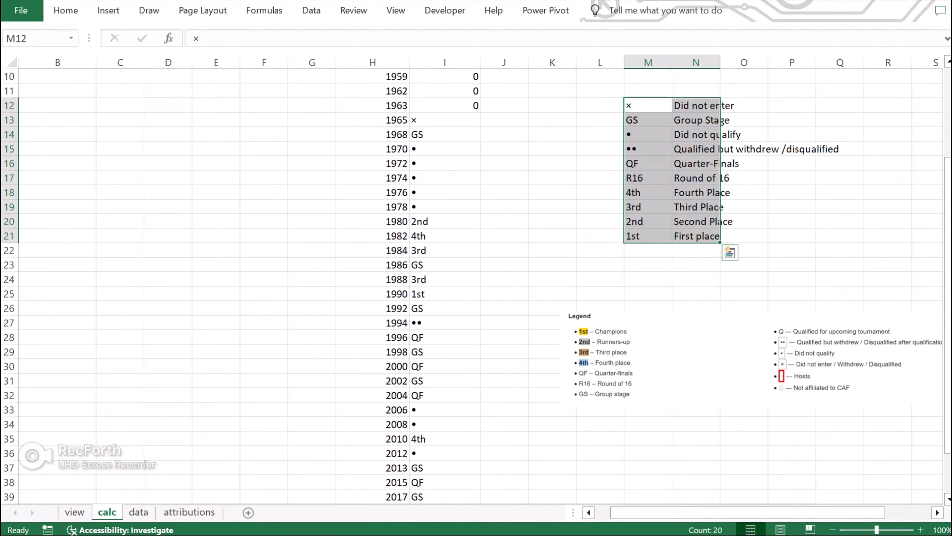
pyautogui.moveTo(698, 359); pyautogui.dragTo(798, 354)
# Begin a VLOOKUP in J9 with the 1957 result code in I9 as its lookup value
pyautogui.scroll(3, 798, 354)
pyautogui.click(504, 193)
pyautogui.write('=vlookup(')
pyautogui.click(445, 193)
pyautogui.write(',')
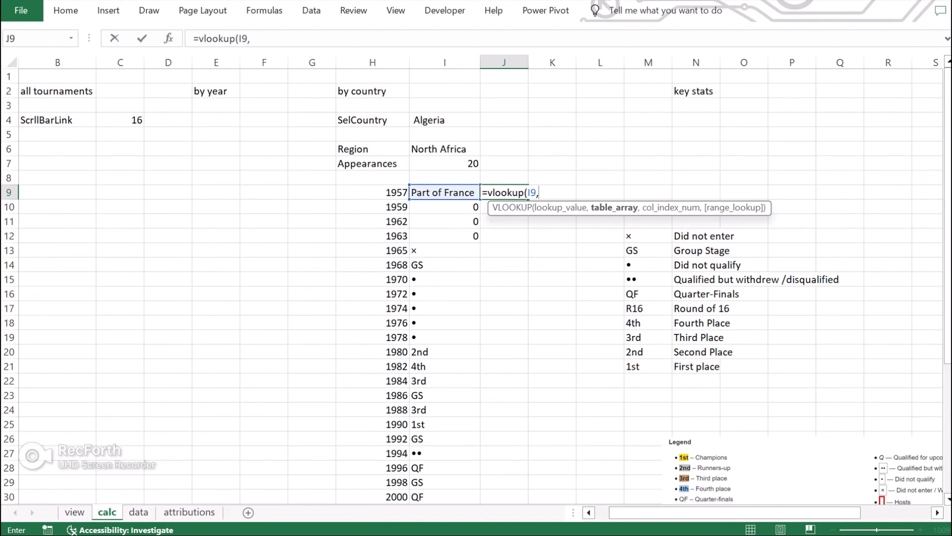
# Fill the column from J9 down with =VLOOKUP(I9,$M$12:$N$21,2,FALSE) and reopen the J9 formula for editing
pyautogui.moveTo(648, 235); pyautogui.dragTo(696, 366)
pyautogui.press('F4')
pyautogui.write(',2,false)')
pyautogui.press('Return')
pyautogui.click(504, 192)
pyautogui.doubleClick(528, 199)
pyautogui.click(504, 193)
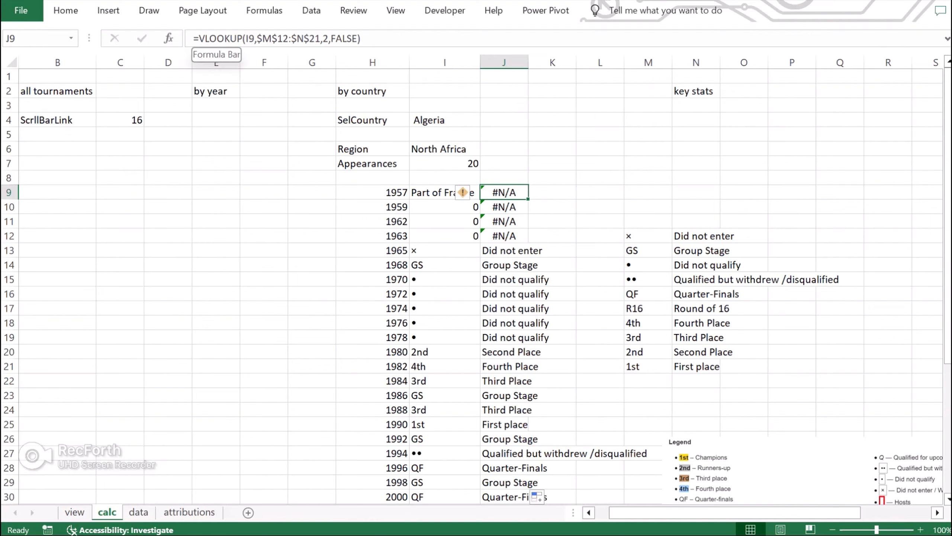
pyautogui.press('F2')
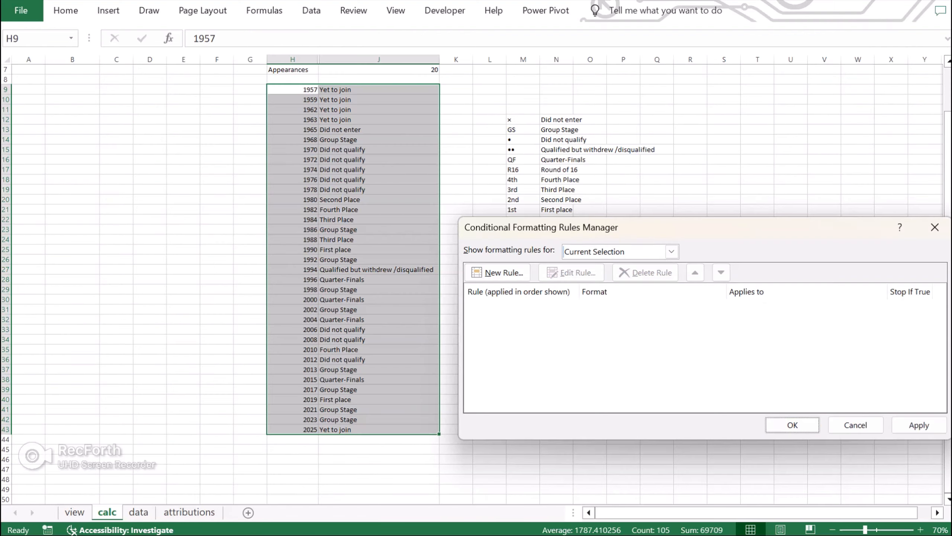
# Create a new conditional formatting rule with a light lavender fill for the tournament outcome rows H9:J43
pyautogui.hotkey('alt', 'n')
pyautogui.click(626, 298)
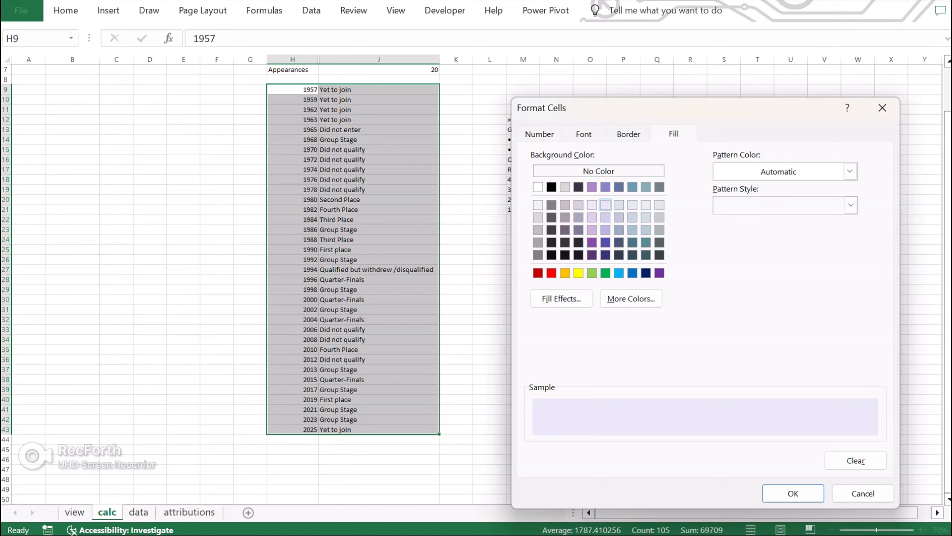
pyautogui.press('Return')
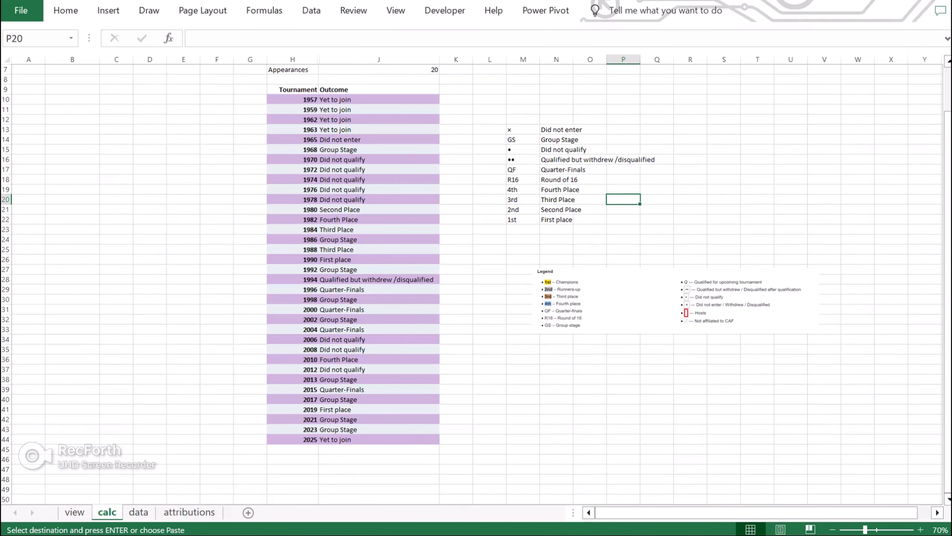
# Paste the gold, silver and bronze cells at P20:P22 and clear their contents, keeping only the colours
pyautogui.hotkey('ctrl', 'v')
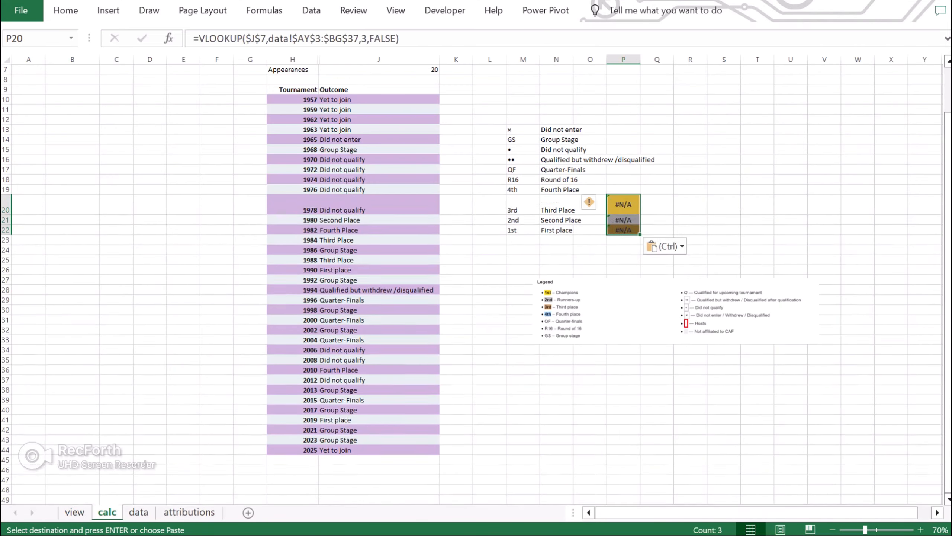
pyautogui.press('Delete')
pyautogui.click(623, 200)
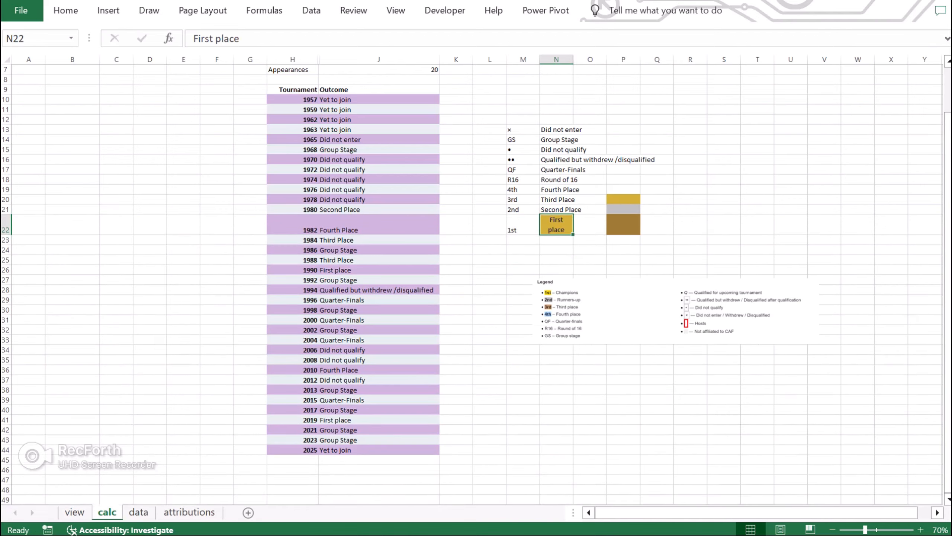
pyautogui.rightClick(625, 199)
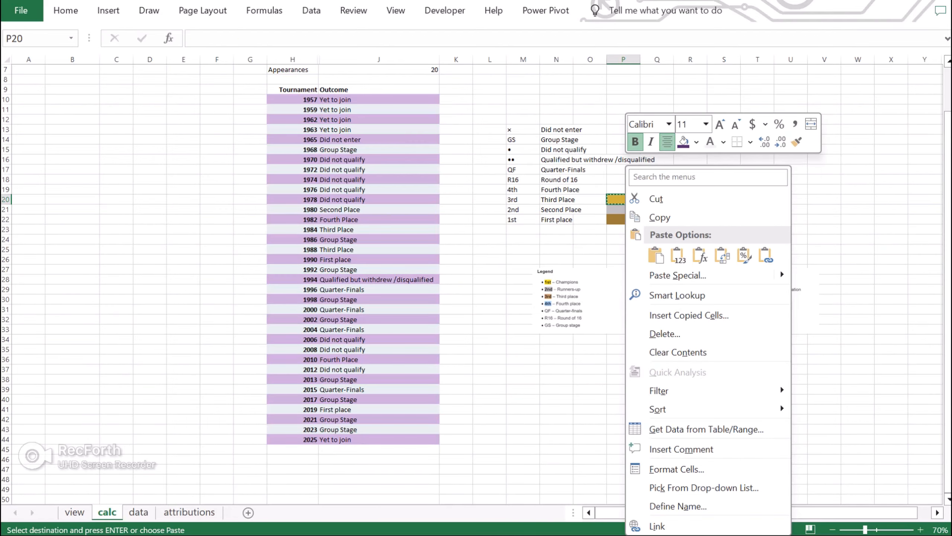
pyautogui.press('Escape')
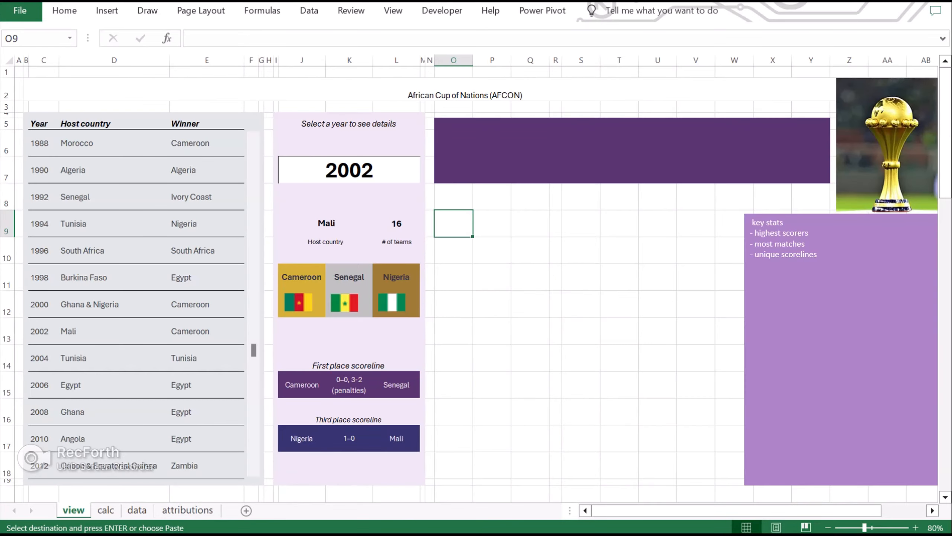
# Paste the copied tournament outcome table as a linked picture on the view sheet and position it beside the key stats box
pyautogui.rightClick(456, 225)
pyautogui.moveTo(614, 273)
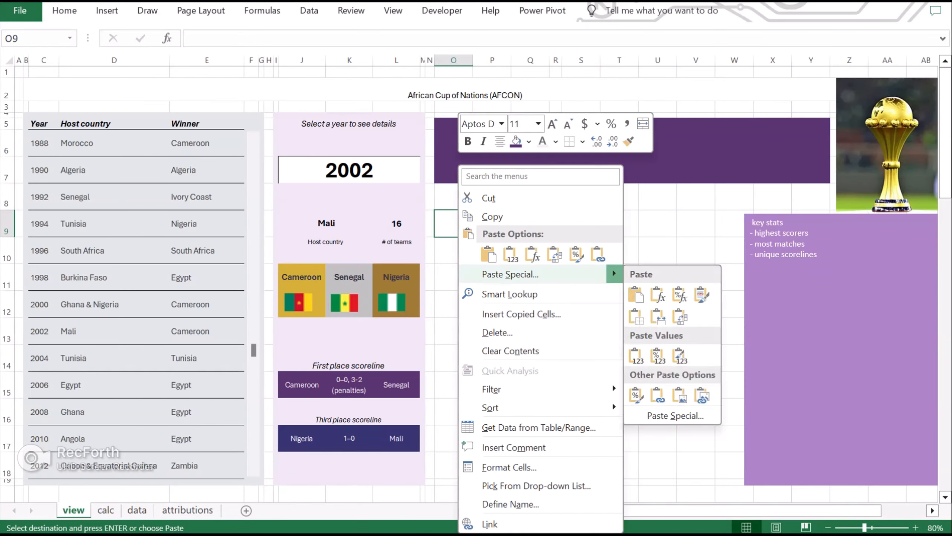
pyautogui.click(704, 396)
pyautogui.moveTo(533, 338); pyautogui.dragTo(610, 203)
pyautogui.moveTo(710, 490); pyautogui.dragTo(691, 451)
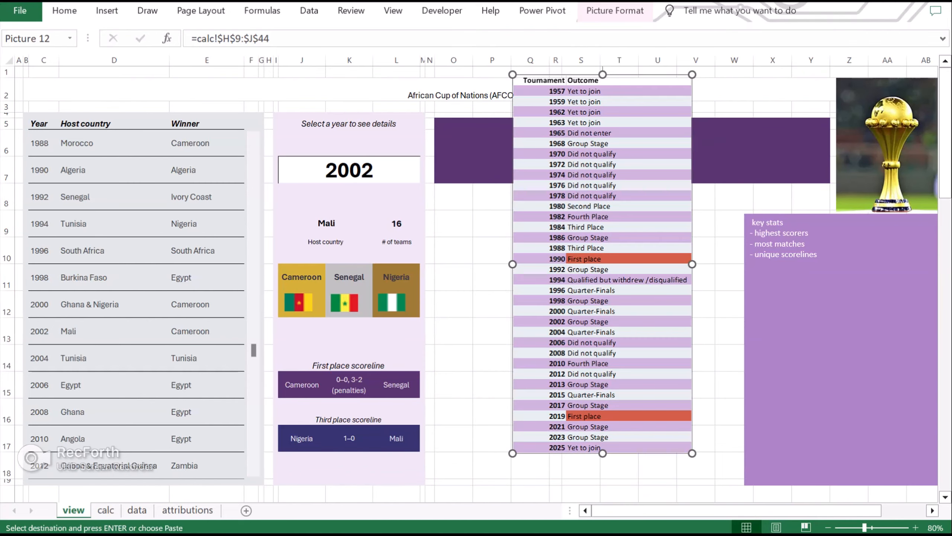
pyautogui.moveTo(602, 262); pyautogui.dragTo(640, 295)
# Shrink the outcome table picture and move it so its lower edge lines up with the lavender year panel
pyautogui.click(491, 196)
pyautogui.click(492, 157)
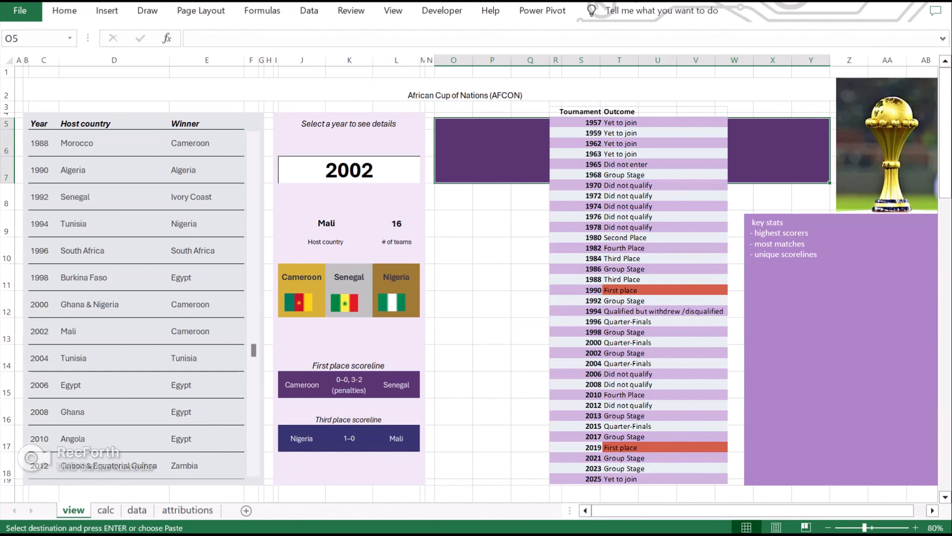
pyautogui.click(637, 263)
pyautogui.moveTo(728, 485); pyautogui.dragTo(708, 442)
pyautogui.moveTo(629, 274); pyautogui.dragTo(642, 316)
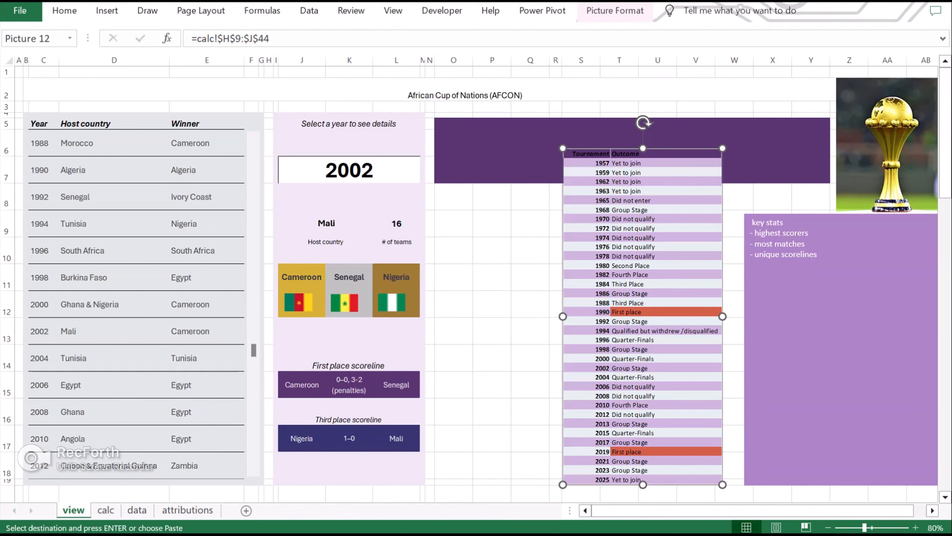
# Clear all content and formatting from the purple banner cells O5:Y7
pyautogui.press('Escape')
pyautogui.click(64, 10)
pyautogui.click(776, 66)
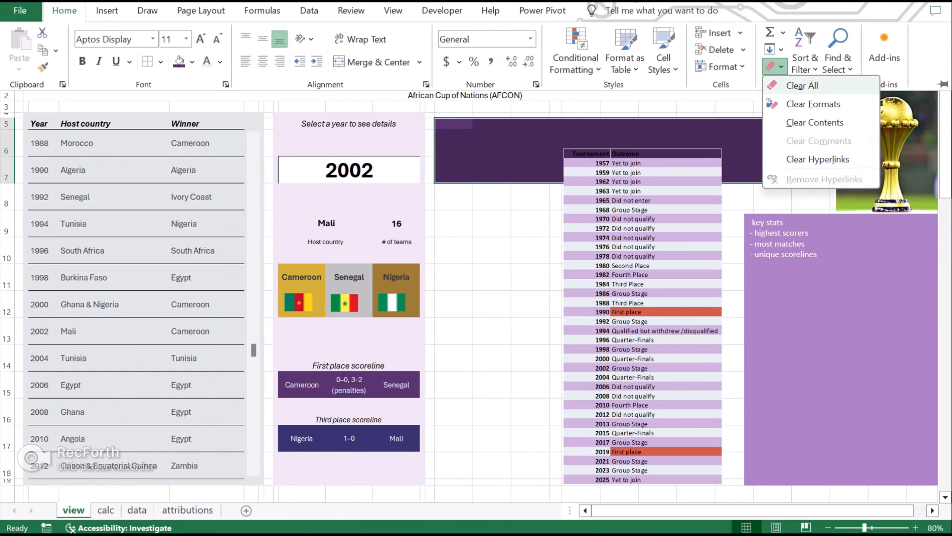
pyautogui.click(802, 86)
# Fill the block O4:Q19 beside the year panel with dark purple
pyautogui.click(454, 196)
pyautogui.moveTo(453, 115); pyautogui.dragTo(530, 482)
pyautogui.press('F4')
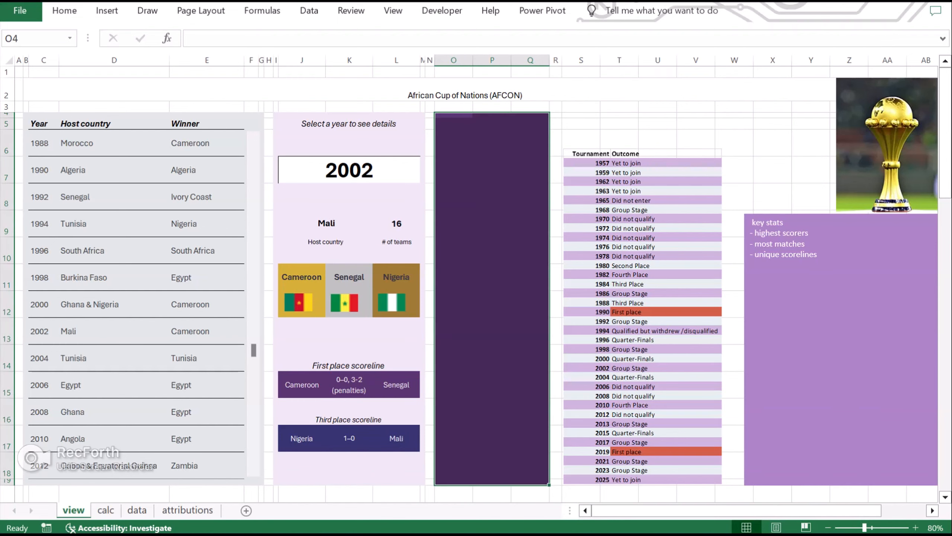
# Reduce the outcome table picture slightly more and realign it with the lower edge of the purple block
pyautogui.click(642, 311)
pyautogui.moveTo(643, 486); pyautogui.dragTo(642, 475)
pyautogui.moveTo(642, 311); pyautogui.dragTo(644, 320)
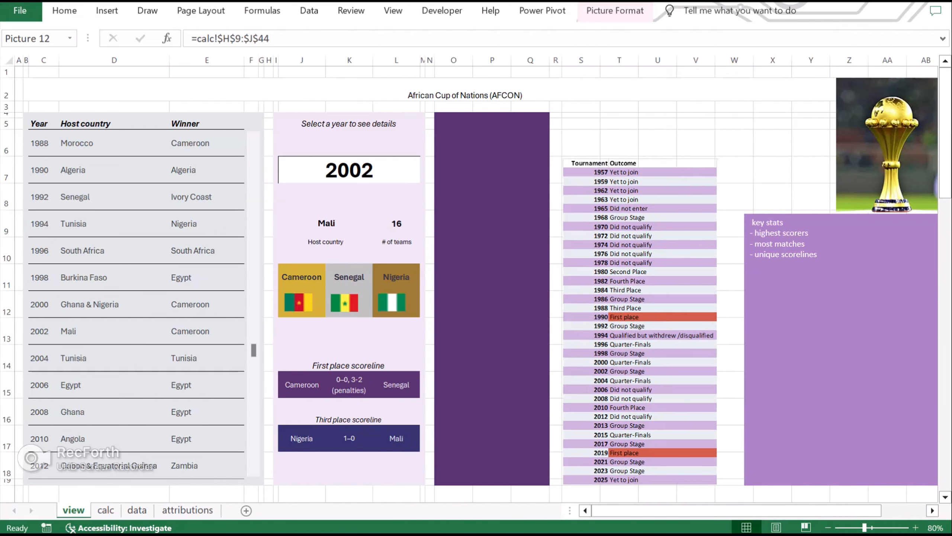
# Copy the Egypt flag picture from the data sheet and paste it on the view sheet
pyautogui.click(137, 510)
pyautogui.hotkey('ctrl', 'c')
pyautogui.click(73, 511)
pyautogui.hotkey('ctrl', 'v')
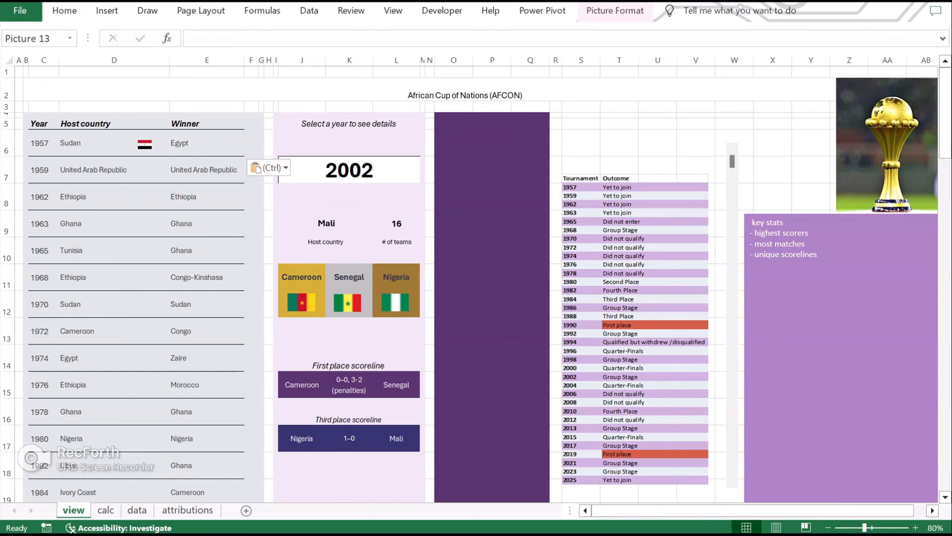
# Increase the indent of the winners list from E6 downward
pyautogui.click(207, 143)
pyautogui.hotkey('ctrl', 'shift', 'Down')
pyautogui.click(64, 11)
pyautogui.click(330, 62)
pyautogui.hotkey('ctrl', 'BackSpace')
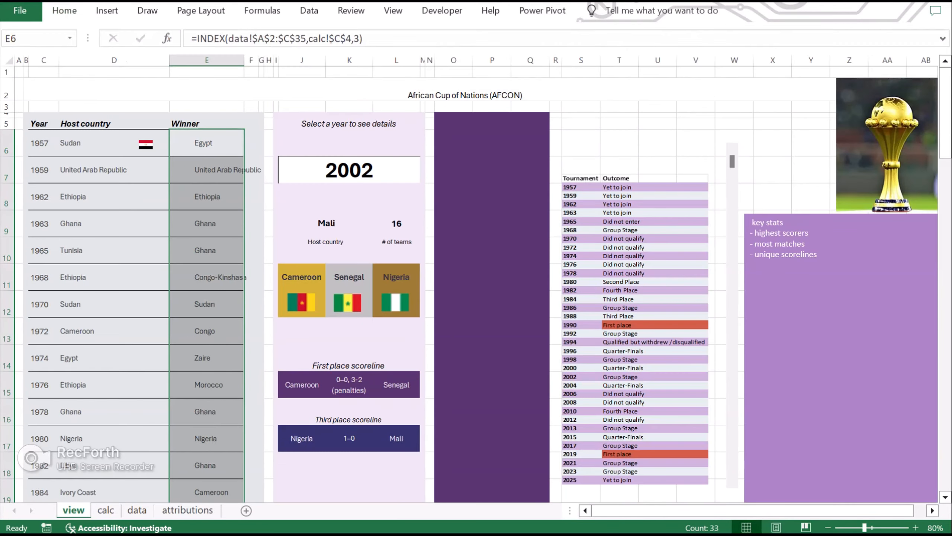
# Widen the Winner column and move the Egypt flag in front of the 1957 winner
pyautogui.moveTo(244, 60); pyautogui.dragTo(265, 60)
pyautogui.moveTo(146, 144); pyautogui.dragTo(181, 144)
pyautogui.click(113, 143)
# Reduce the height of the tournament list rows from row 6 down, realign the flag, and hide the ribbon for more room
pyautogui.moveTo(7, 145); pyautogui.dragTo(6, 326)
pyautogui.scroll(-7, 6, 109)
pyautogui.moveTo(6, 337); pyautogui.dragTo(7, 322)
pyautogui.scroll(10, 6, 323)
pyautogui.moveTo(181, 144)
pyautogui.mouseDown()
pyautogui.moveTo(181, 178)
pyautogui.moveTo(182, 137)
pyautogui.mouseUp()
pyautogui.hotkey('ctrl', 'shift', 'F1')
# Narrow the Host country column so the winners sit closer to the hosts
pyautogui.scroll(-19, 240, 263)
pyautogui.moveTo(43, 59); pyautogui.dragTo(239, 126)
pyautogui.scroll(20, 240, 126)
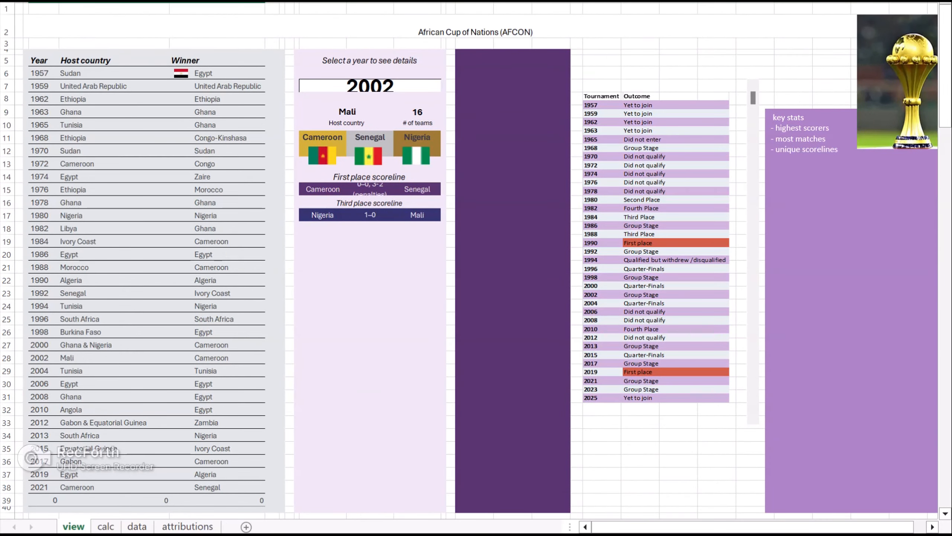
pyautogui.moveTo(170, 1); pyautogui.dragTo(155, 1)
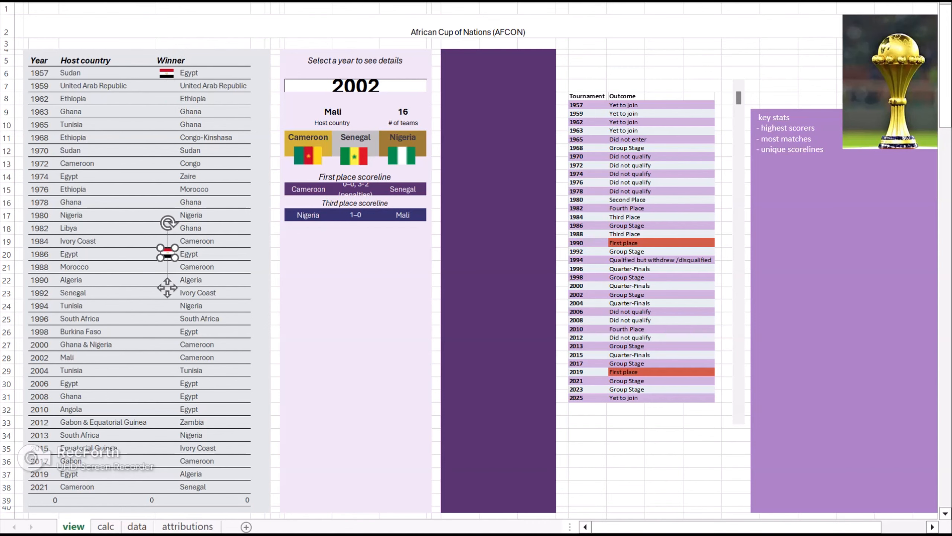
pyautogui.rightClick(228, 2)
pyautogui.click(266, 123)
pyautogui.hotkey('ctrl', 'z')
# Insert a new column after the Winner column and copy the winners from E6:E38 into it
pyautogui.rightClick(257, 1)
pyautogui.click(293, 123)
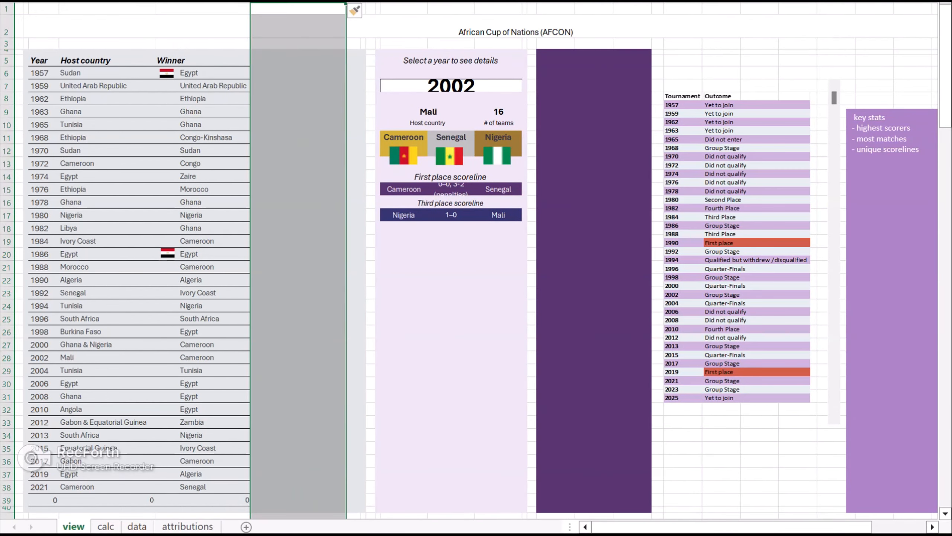
pyautogui.moveTo(210, 73); pyautogui.dragTo(209, 487)
pyautogui.hotkey('ctrl', 'c')
pyautogui.click(298, 73)
pyautogui.hotkey('ctrl', 'v')
# Copy the Winner heading above the new winners list and select the original Winner column
pyautogui.click(203, 60)
pyautogui.hotkey('ctrl', 'c')
pyautogui.click(298, 60)
pyautogui.hotkey('ctrl', 'v')
pyautogui.click(202, 1)
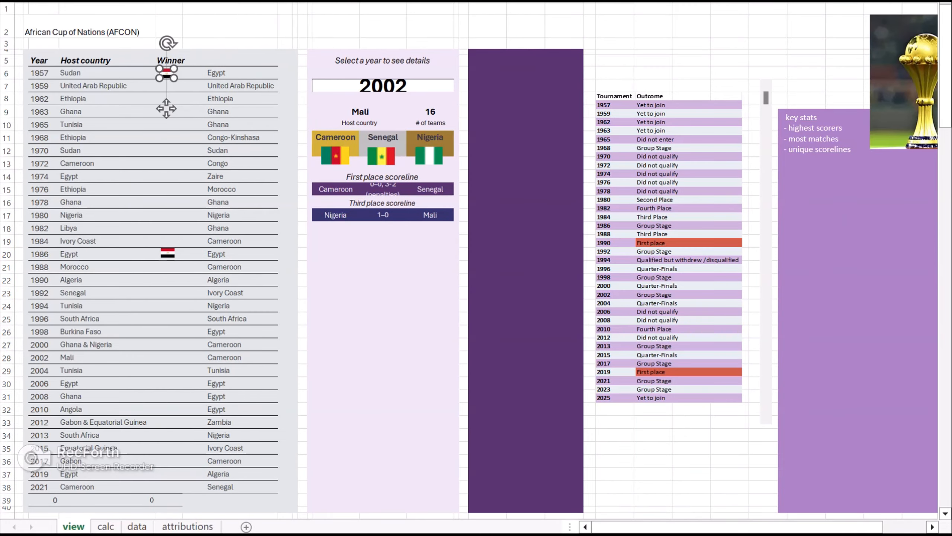
# Apply cell borders to the flag column cells E6:E39
pyautogui.moveTo(169, 73); pyautogui.dragTo(169, 500)
pyautogui.hotkey('ctrl', '1')
pyautogui.click(542, 184)
pyautogui.click(591, 234)
pyautogui.click(655, 515)
# Narrow the flag column slightly and select the Egypt flag in the 1957 row
pyautogui.click(230, 202)
pyautogui.moveTo(182, 1); pyautogui.dragTo(175, 1)
pyautogui.click(166, 74)
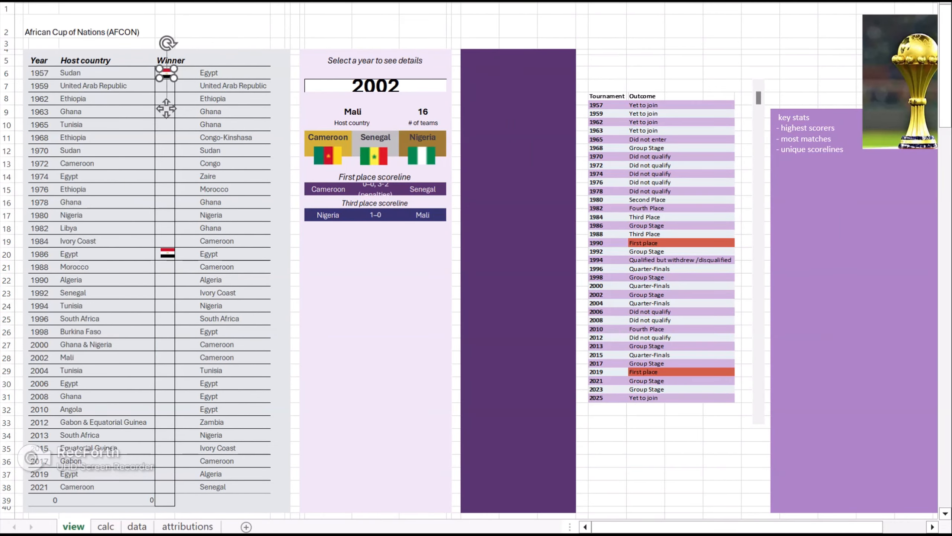
# Remove the indent from the winners F6:F38 by clearing the formatting of those cells
pyautogui.moveTo(223, 73); pyautogui.dragTo(223, 500)
pyautogui.hotkey('ctrl', 'shift', 'F1')
pyautogui.click(64, 10)
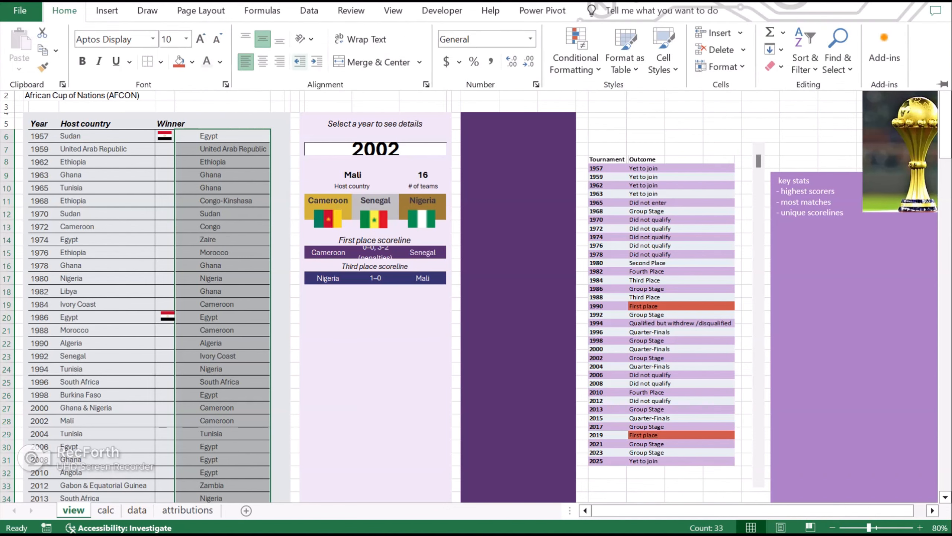
pyautogui.click(317, 61)
pyautogui.click(300, 61)
pyautogui.click(64, 10)
pyautogui.click(64, 10)
pyautogui.click(775, 66)
pyautogui.click(803, 98)
# Copy the formatting of the host countries D6:D39 onto the winners list starting at F6
pyautogui.moveTo(113, 136); pyautogui.dragTo(146, 497)
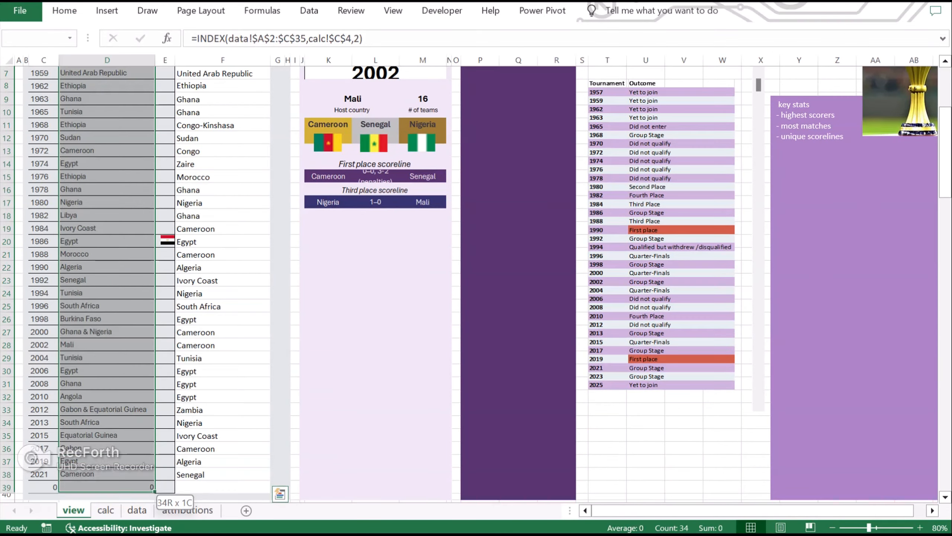
pyautogui.click(64, 10)
pyautogui.click(43, 67)
pyautogui.scroll(2, 223, 263)
pyautogui.click(223, 128)
pyautogui.click(166, 292)
# Merge each of the third place scoreline cells vertically over rows 36 to 38
pyautogui.moveTo(375, 370); pyautogui.dragTo(376, 396)
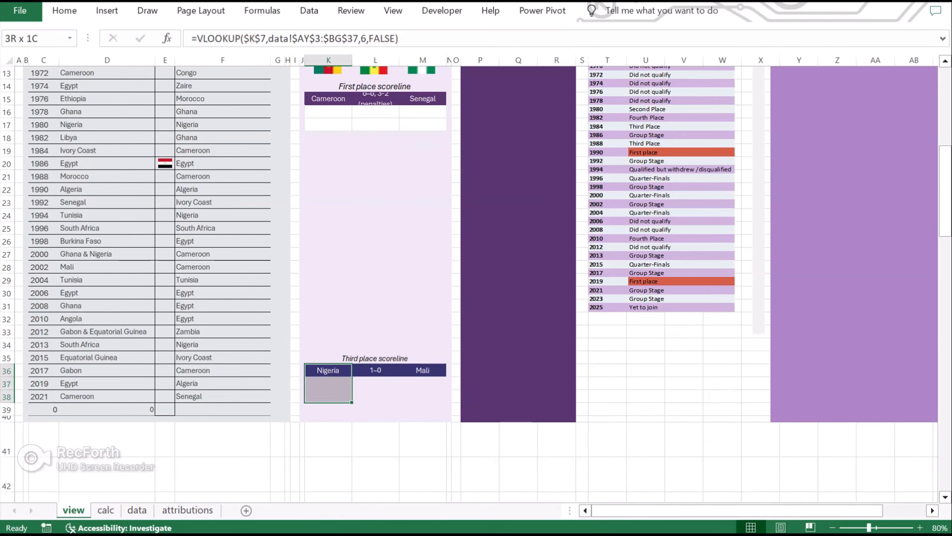
pyautogui.press('F4')
pyautogui.moveTo(423, 370); pyautogui.dragTo(423, 395)
pyautogui.press('F4')
# Move the First place scoreline block to K30 and merge its cells vertically over rows 31 to 33
pyautogui.moveTo(375, 86); pyautogui.dragTo(423, 98)
pyautogui.hotkey('ctrl', 'x')
pyautogui.click(329, 293)
pyautogui.hotkey('ctrl', 'v')
pyautogui.moveTo(329, 306); pyautogui.dragTo(329, 331)
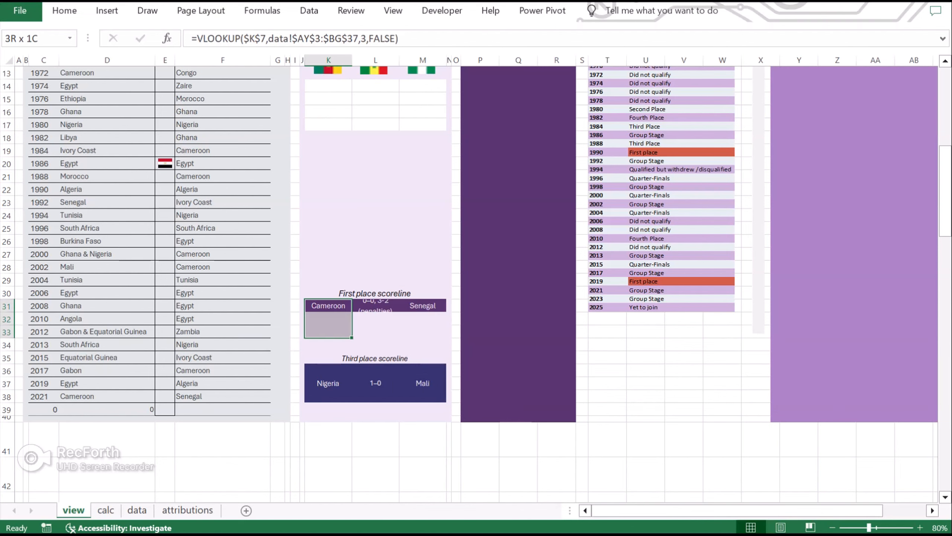
# Move the gold, silver and bronze podium cells down to start at K23
pyautogui.scroll(2, 329, 262)
pyautogui.moveTo(329, 137); pyautogui.dragTo(423, 151)
pyautogui.hotkey('ctrl', 'x')
pyautogui.click(328, 254)
pyautogui.click(329, 293)
pyautogui.hotkey('ctrl', 'v')
# Extend the podium colours down to row 26 and move the three country flags onto them
pyautogui.click(329, 306)
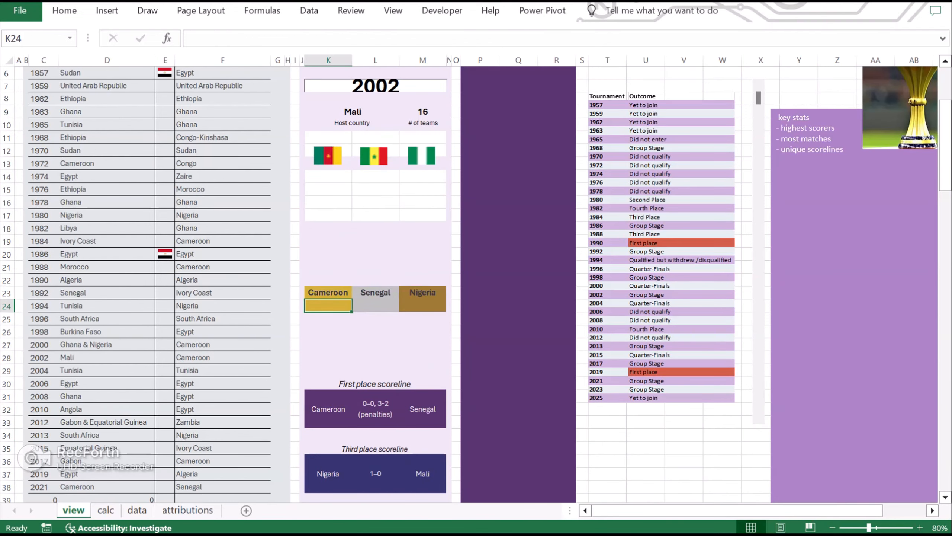
pyautogui.moveTo(328, 318); pyautogui.dragTo(328, 331)
pyautogui.hotkey('ctrl', 'v')
pyautogui.click(328, 155)
pyautogui.keyDown('ctrl'); pyautogui.click(374, 155); pyautogui.keyUp('ctrl')
pyautogui.keyDown('ctrl'); pyautogui.click(421, 155); pyautogui.keyUp('ctrl')
pyautogui.moveTo(422, 155); pyautogui.dragTo(421, 318)
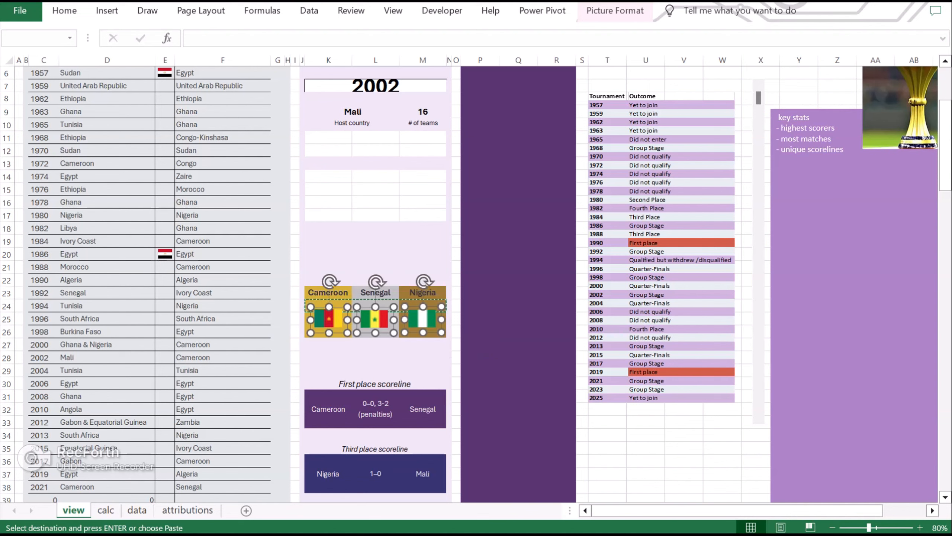
# Fill the blank cells below K13:M13 with lavender and move the host country and team count block to K17
pyautogui.moveTo(328, 164); pyautogui.dragTo(423, 163)
pyautogui.moveTo(447, 170); pyautogui.dragTo(446, 228)
pyautogui.moveTo(353, 111); pyautogui.dragTo(423, 125)
pyautogui.hotkey('ctrl', 'x')
pyautogui.click(329, 215)
pyautogui.hotkey('ctrl', 'v')
# Merge the year selector over K7:M9 and fill the blank cells beneath it with the lavender background
pyautogui.moveTo(375, 86); pyautogui.dragTo(423, 111)
pyautogui.press('F4')
pyautogui.press('F4')
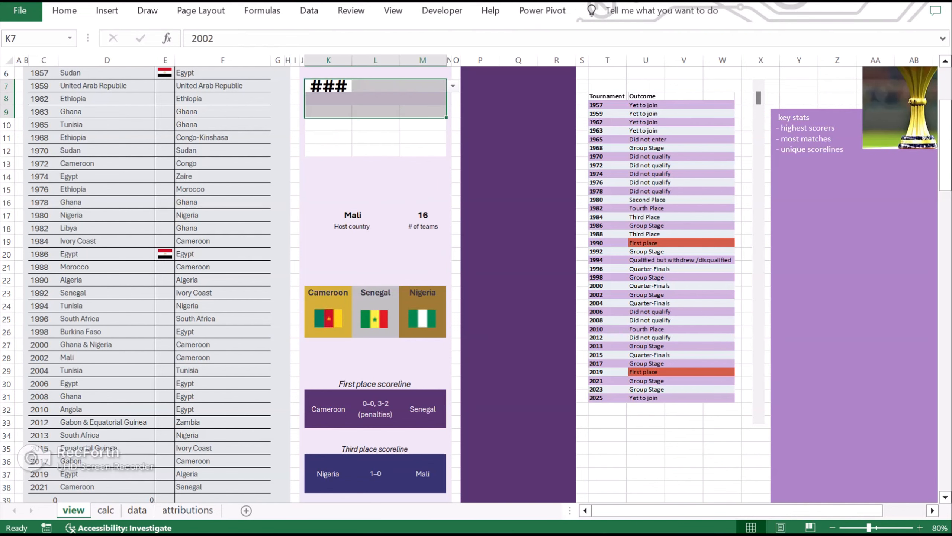
pyautogui.moveTo(446, 183); pyautogui.dragTo(446, 124)
pyautogui.click(375, 98)
# Stack the number of teams below the host country and merge both entries across columns K to M
pyautogui.moveTo(353, 215); pyautogui.dragTo(353, 228)
pyautogui.moveTo(353, 209); pyautogui.dragTo(422, 228)
pyautogui.click(64, 10)
pyautogui.click(337, 99)
pyautogui.moveTo(399, 222); pyautogui.dragTo(305, 221)
pyautogui.moveTo(329, 215); pyautogui.dragTo(423, 228)
pyautogui.click(64, 11)
pyautogui.click(423, 62)
pyautogui.click(382, 100)
# Change the year selector to 2010 and try another year from its list
pyautogui.click(375, 99)
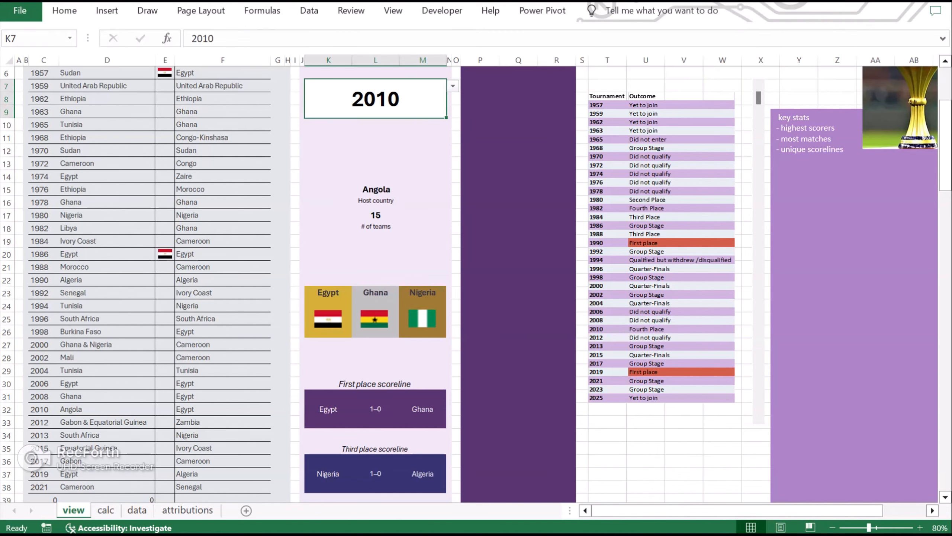
pyautogui.click(454, 86)
pyautogui.click(375, 146)
pyautogui.scroll(1, 375, 162)
# Copy the blank lavender cell beneath the year selector and paste it over the cells around the podium block
pyautogui.click(375, 162)
pyautogui.hotkey('ctrl', 'c')
pyautogui.click(329, 291)
pyautogui.hotkey('ctrl', 'v')
pyautogui.moveTo(328, 304); pyautogui.dragTo(376, 304)
pyautogui.press('F4')
pyautogui.moveTo(423, 292); pyautogui.dragTo(423, 304)
pyautogui.press('F4')
pyautogui.click(422, 278)
# Copy the Ghana flag picture from the data sheet and paste it on the view sheet
pyautogui.scroll(2, 422, 278)
pyautogui.click(137, 510)
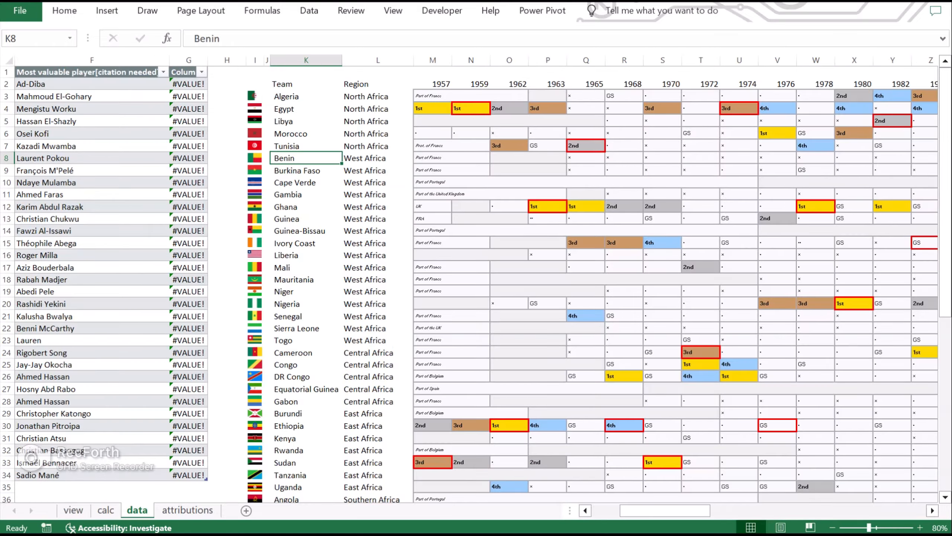
pyautogui.click(255, 207)
pyautogui.hotkey('ctrl', 'c')
pyautogui.click(73, 510)
pyautogui.hotkey('ctrl', 'v')
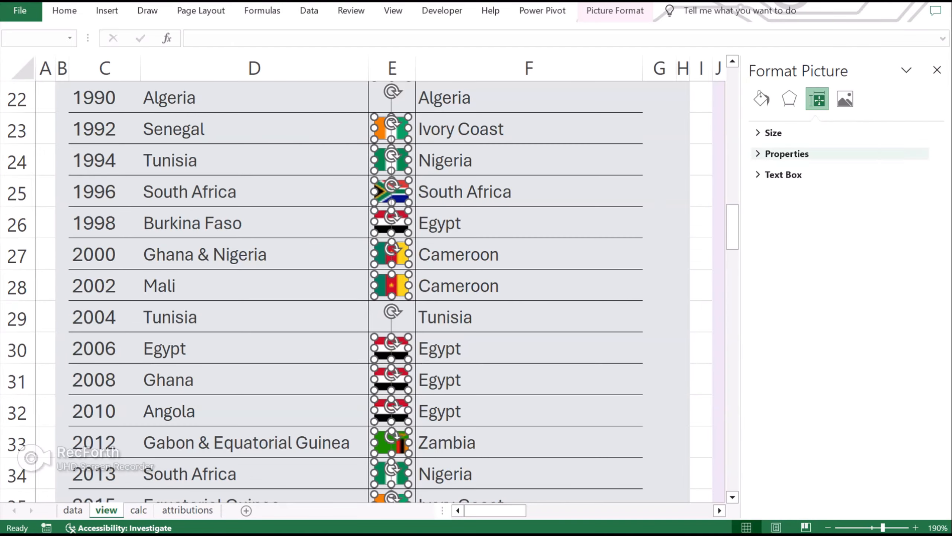
# Set the selected winner flag pictures to not move or size with cells
pyautogui.click(776, 153)
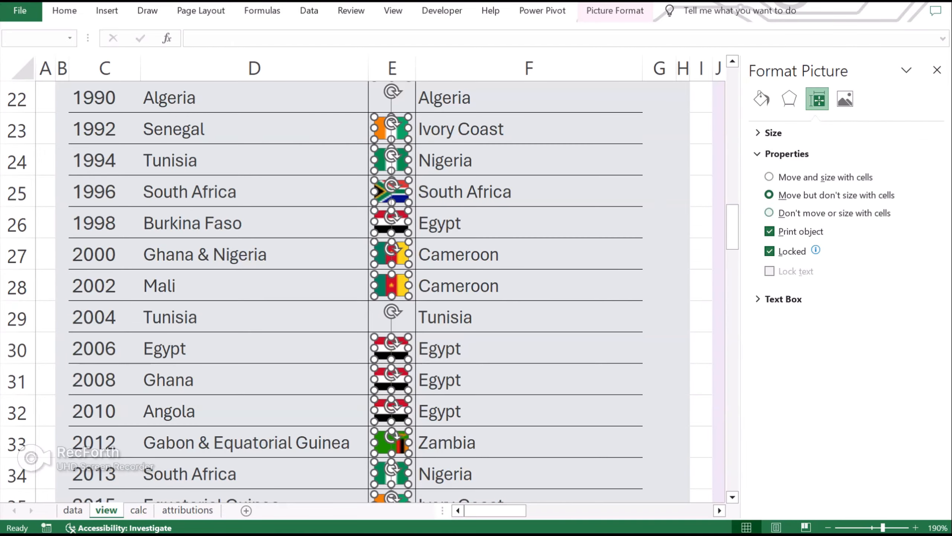
pyautogui.click(769, 212)
pyautogui.scroll(1, 477, 285)
# Copy the Tunisia flag picture from the data sheet and place it beside the 2004 winner on the view sheet
pyautogui.click(73, 510)
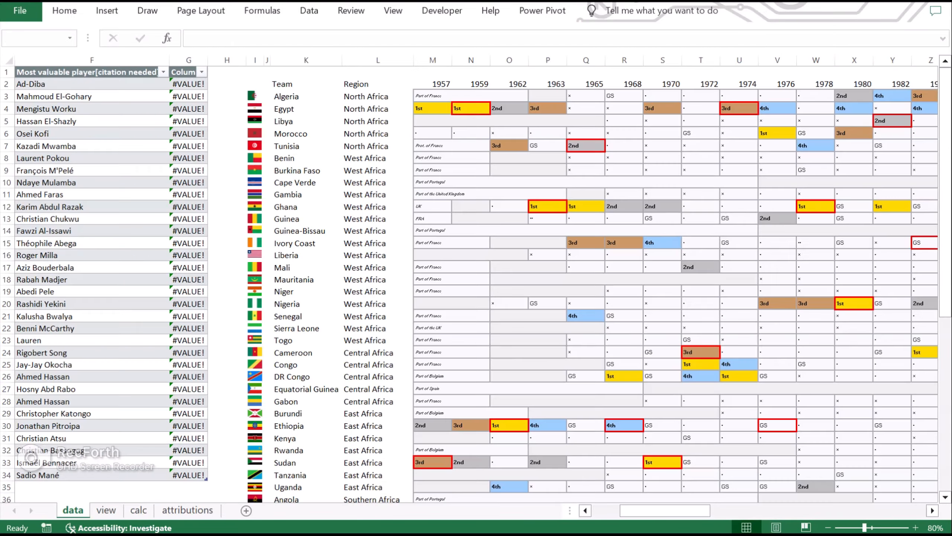
pyautogui.hotkey('ctrl', 'c')
pyautogui.hotkey('ctrl', 'pagedown')
pyautogui.hotkey('ctrl', 'v')
pyautogui.scroll(-1, 477, 284)
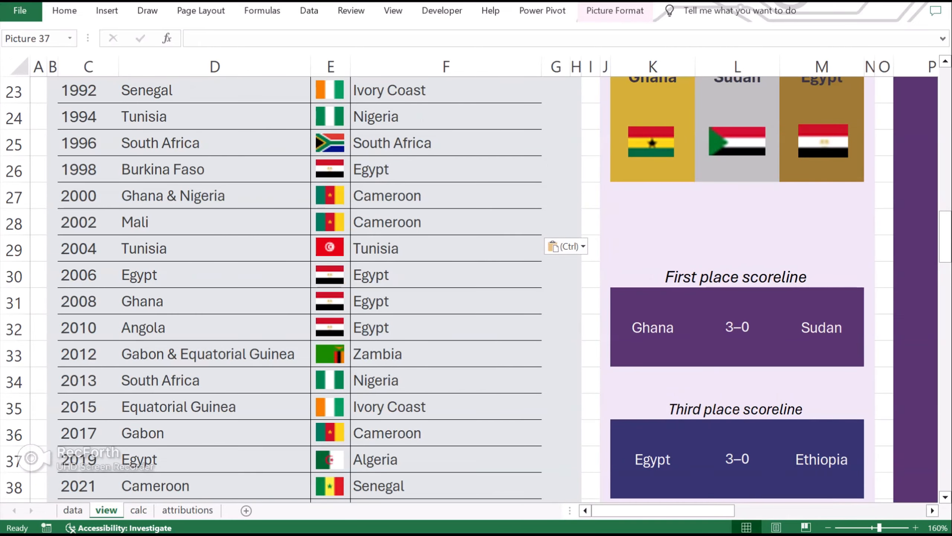
pyautogui.scroll(3, 330, 446)
pyautogui.scroll(-1, 329, 445)
pyautogui.moveTo(344, 162); pyautogui.dragTo(330, 116)
pyautogui.scroll(3, 331, 116)
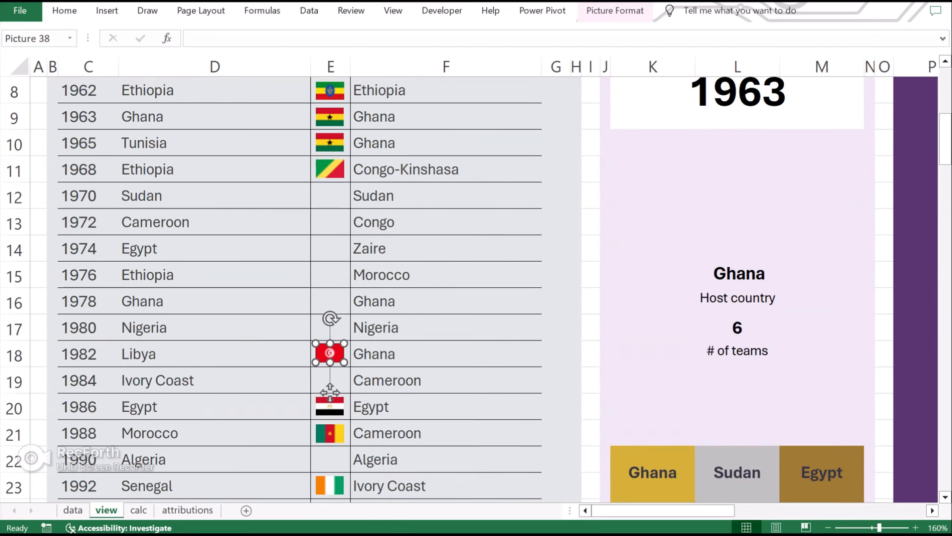
pyautogui.scroll(-5, 330, 116)
pyautogui.press('Delete')
# Duplicate the Nigeria flag and place the copy beside the 1980 winner
pyautogui.scroll(4, 330, 285)
pyautogui.click(330, 459)
pyautogui.hotkey('ctrl', 'd')
pyautogui.scroll(-2, 330, 458)
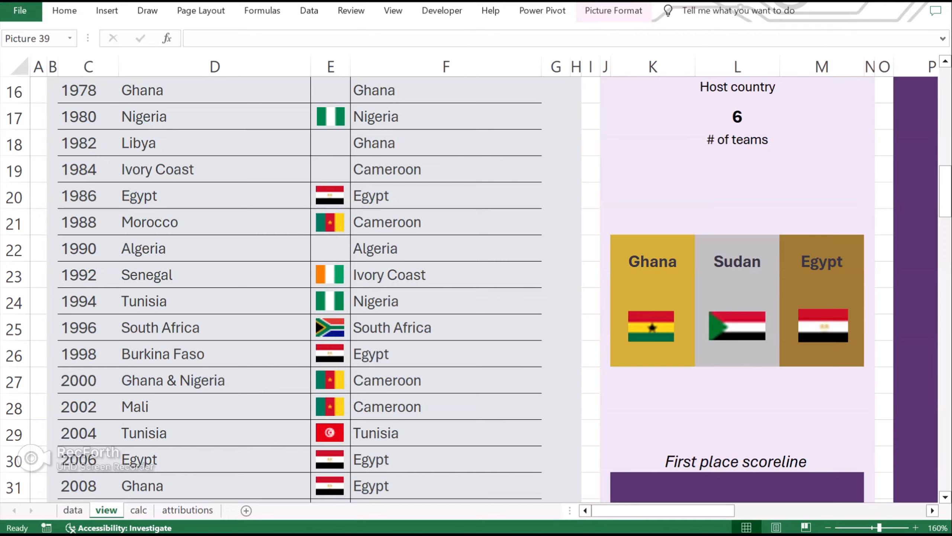
# Place copies of the Algeria, Cameroon and Ghana flags beside the 1990, 1984 and 1978 winners
pyautogui.scroll(-5, 330, 286)
pyautogui.click(330, 250)
pyautogui.scroll(5, 330, 286)
pyautogui.hotkey('ctrl', 'v')
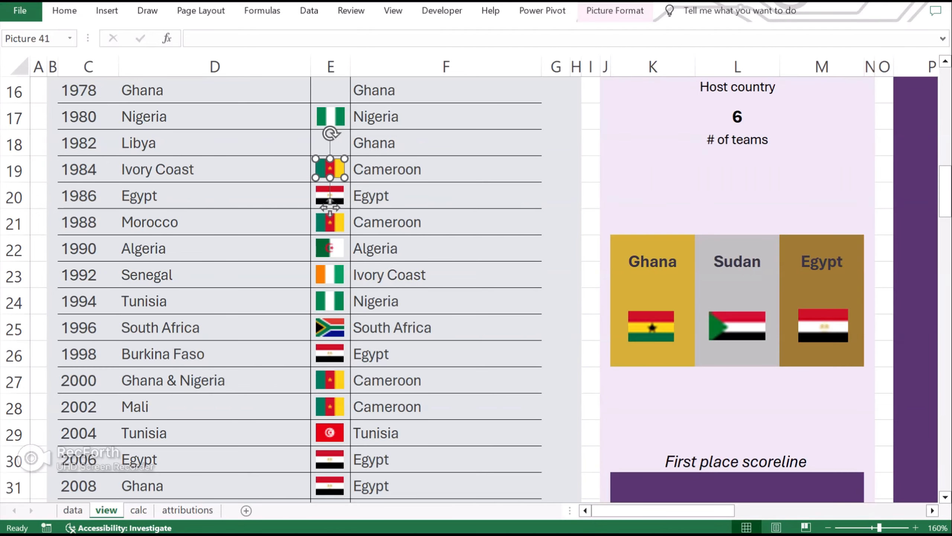
pyautogui.scroll(3, 330, 208)
pyautogui.click(293, 354)
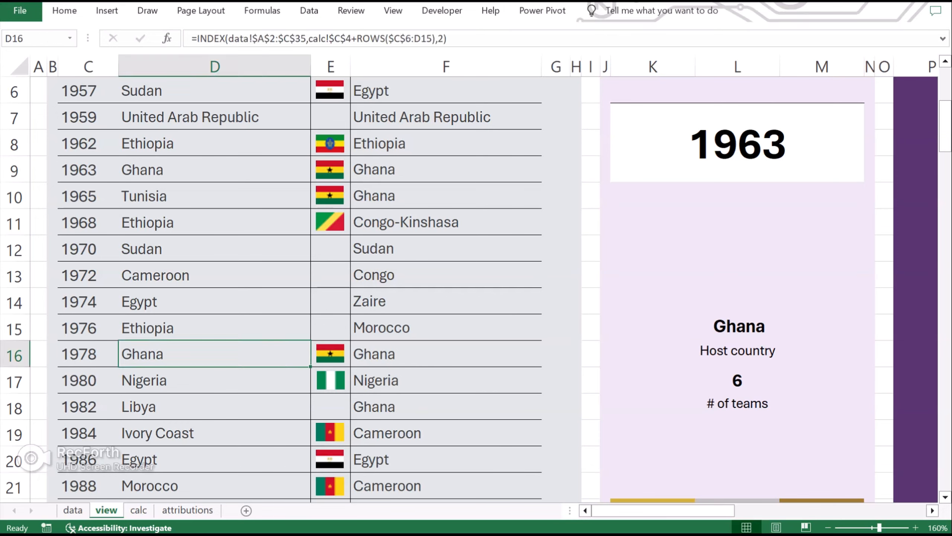
# Copy the Ghana flag from the 1978 row and paste it beside the 1982 winner
pyautogui.press('Right')
pyautogui.hotkey('ctrl', 'c')
pyautogui.scroll(-1, 330, 328)
pyautogui.click(330, 327)
pyautogui.hotkey('ctrl', 'v')
pyautogui.click(330, 274)
pyautogui.hotkey('ctrl', 'd')
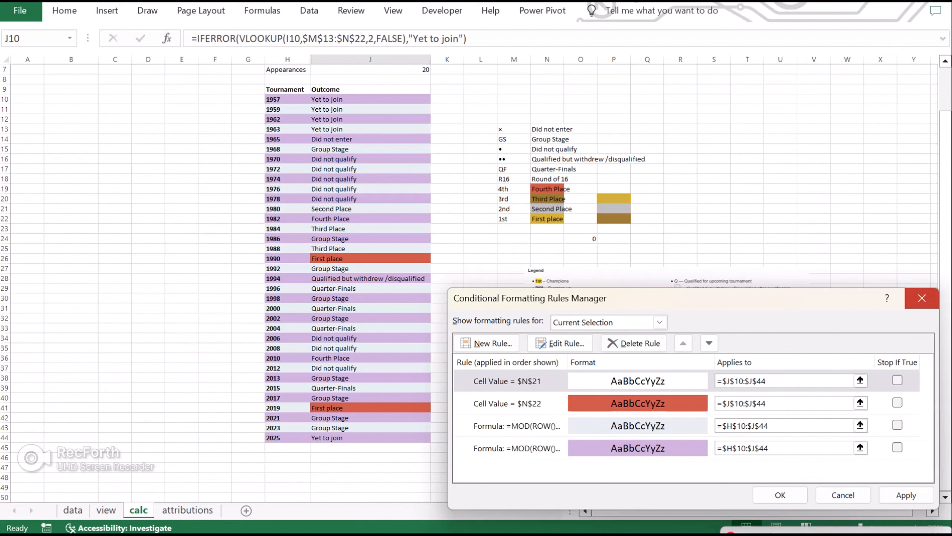
# On the calc sheet, copy the hex code #D4AF37 from the gold fill of the First place cell N22
pyautogui.press('Escape')
pyautogui.press('F2')
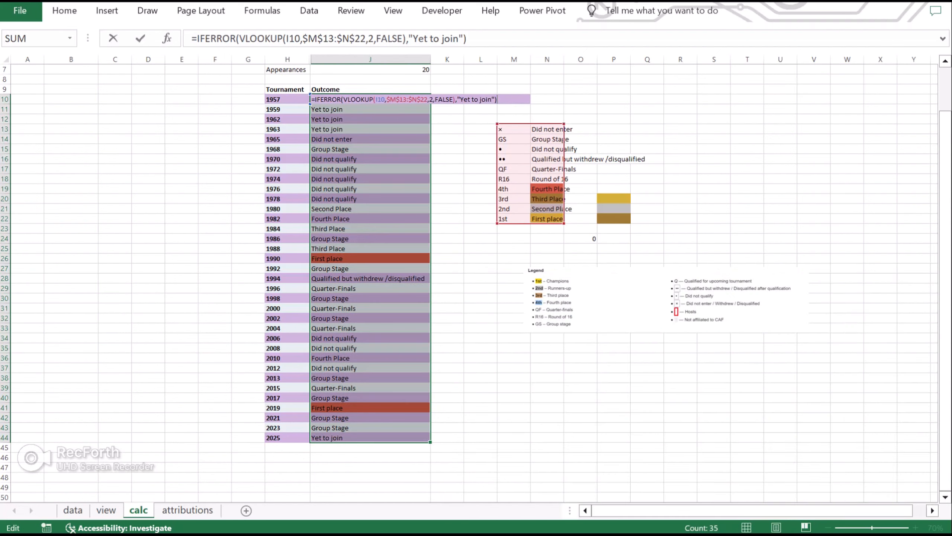
pyautogui.press('Escape')
pyautogui.click(546, 218)
pyautogui.click(234, 1)
pyautogui.click(271, 172)
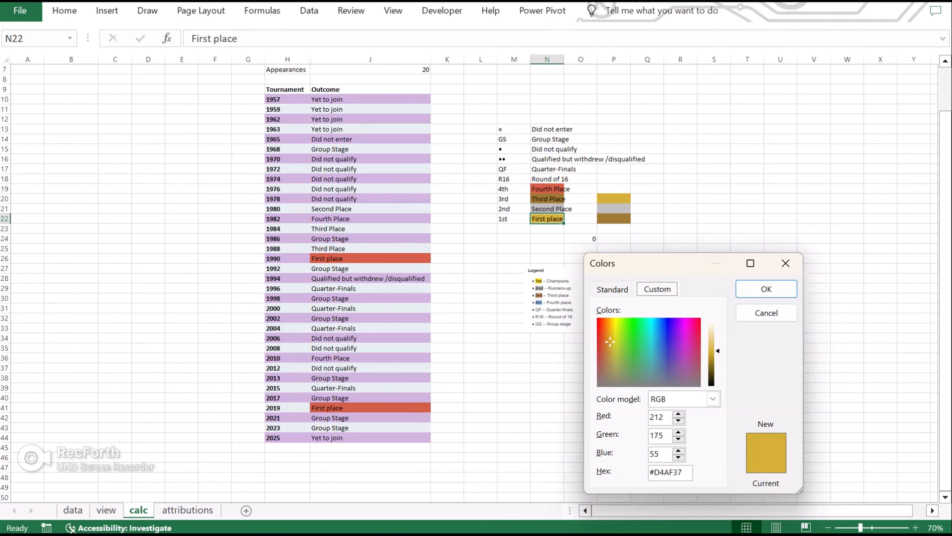
pyautogui.press('Escape')
# Change the J10:J44 conditional formatting rule for values equal to N22 to the gold fill #D4AF37
pyautogui.moveTo(371, 99); pyautogui.dragTo(371, 437)
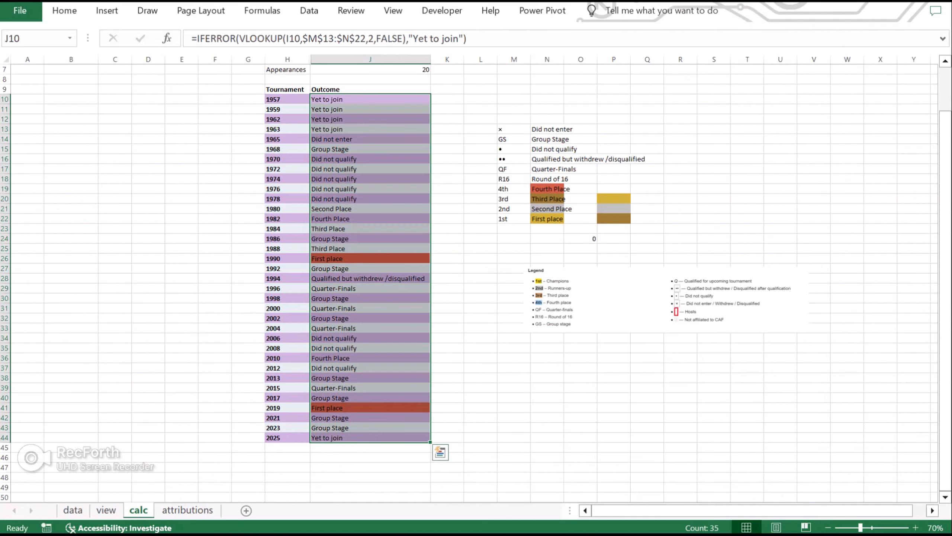
pyautogui.click(65, 11)
pyautogui.click(574, 56)
pyautogui.click(604, 265)
pyautogui.doubleClick(507, 380)
pyautogui.click(738, 486)
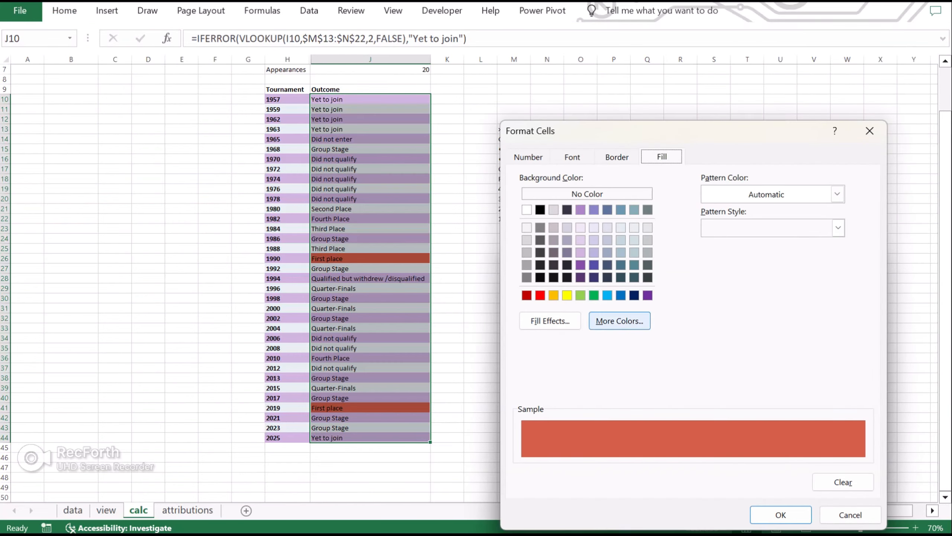
pyautogui.click(618, 321)
pyautogui.moveTo(684, 473); pyautogui.dragTo(647, 472)
pyautogui.hotkey('ctrl', 'v')
pyautogui.click(767, 289)
pyautogui.click(781, 515)
pyautogui.click(784, 514)
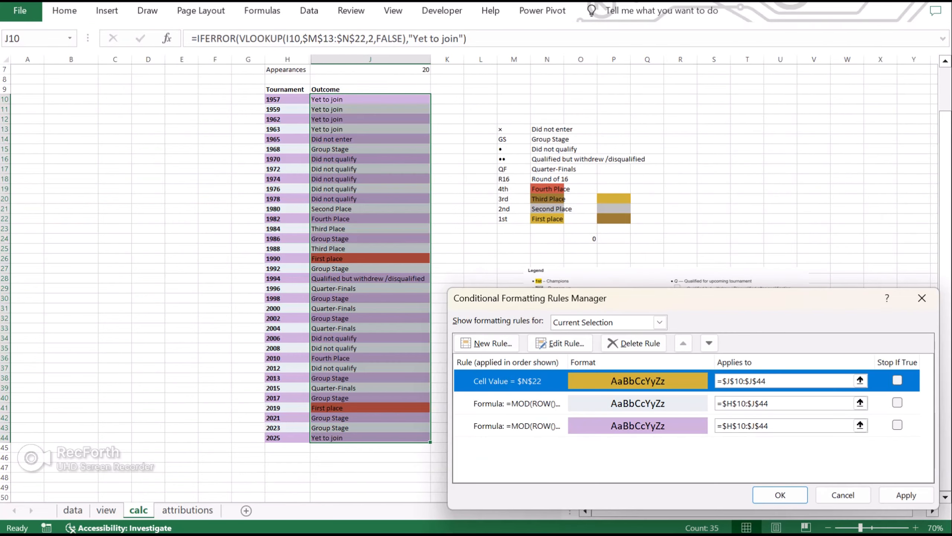
pyautogui.click(780, 495)
# Record the fill hex codes beside the colour swatches: #C0C0C0 in Q21, #9F7A34 in Q22 and #D45E47 in Q19
pyautogui.click(614, 209)
pyautogui.click(236, 1)
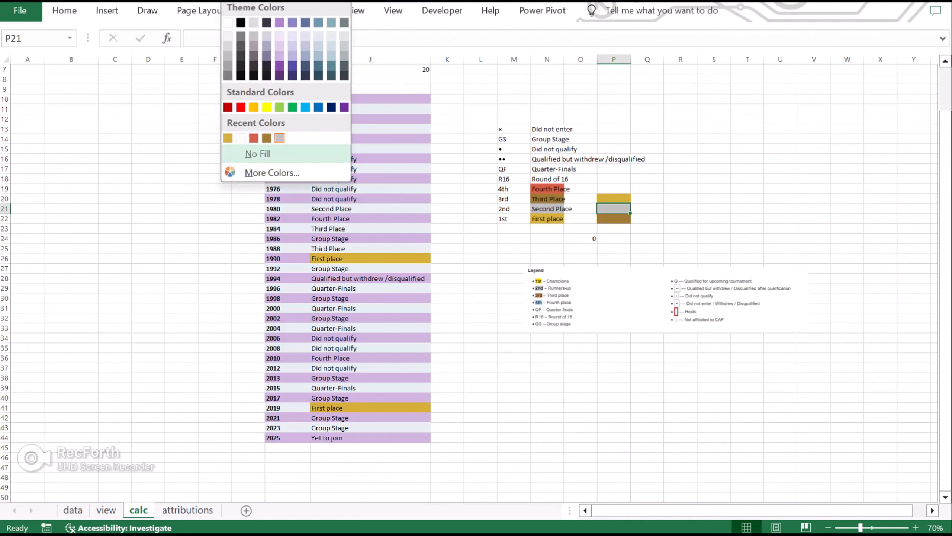
pyautogui.click(267, 172)
pyautogui.click(657, 289)
pyautogui.click(684, 473)
pyautogui.hotkey('ctrl', 'c')
pyautogui.press('Escape')
pyautogui.click(648, 209)
pyautogui.hotkey('ctrl', 'v')
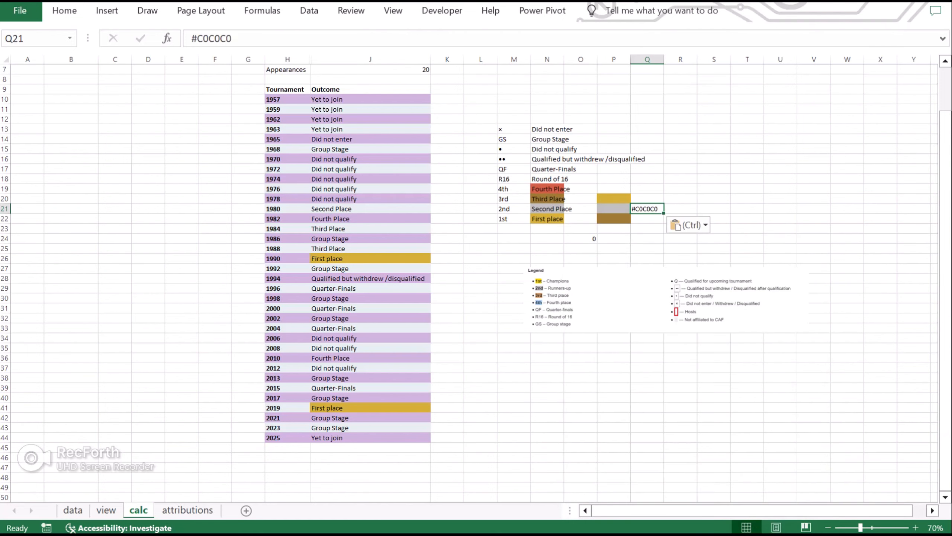
pyautogui.click(647, 219)
pyautogui.click(236, 1)
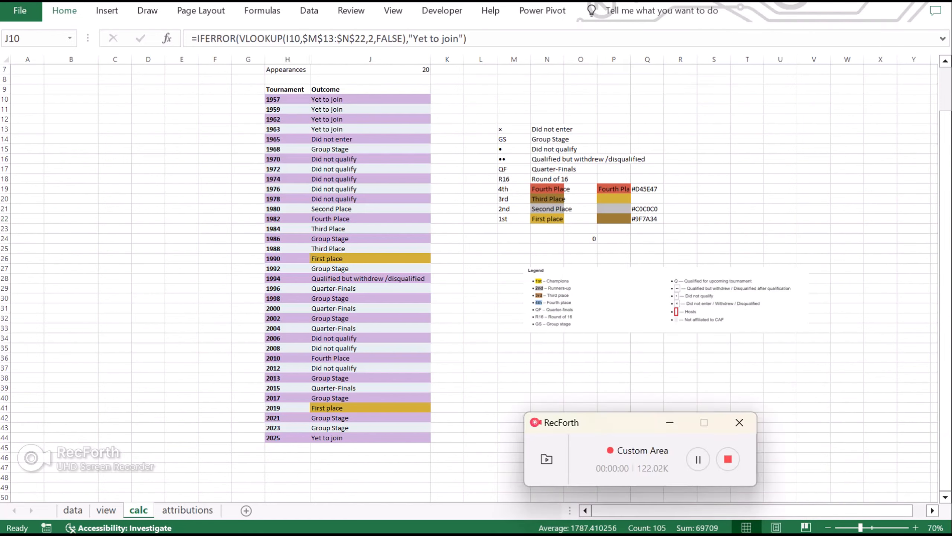
# Try a new conditional formatting rule on H10:J44 for cell values equal to the Second Place label in N21
pyautogui.click(64, 10)
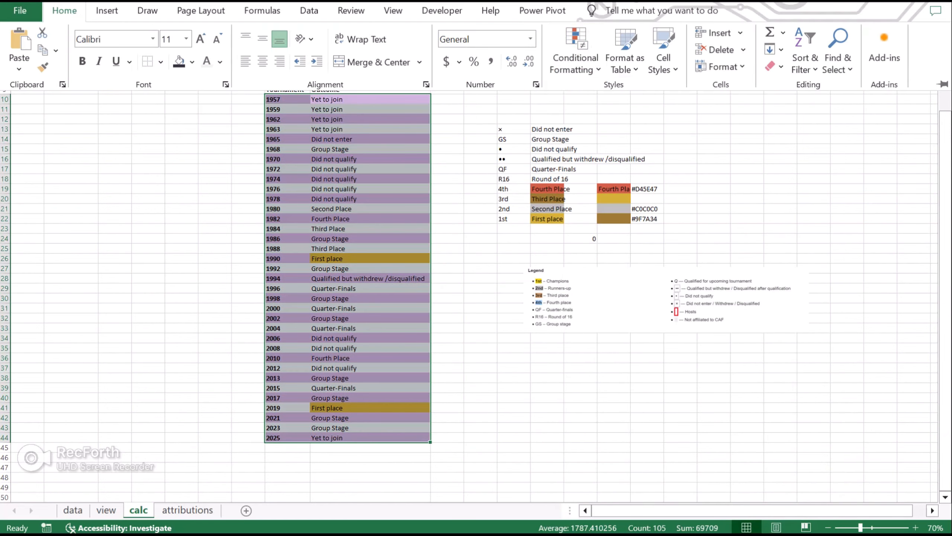
pyautogui.click(574, 60)
pyautogui.click(600, 274)
pyautogui.click(518, 402)
pyautogui.click(514, 376)
pyautogui.click(490, 342)
pyautogui.click(581, 292)
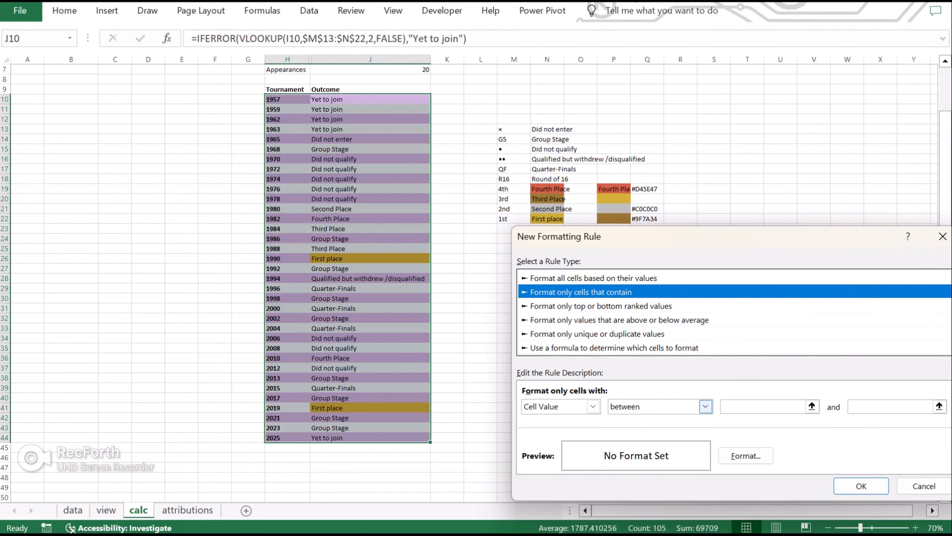
pyautogui.click(706, 405)
pyautogui.click(634, 440)
pyautogui.moveTo(675, 236); pyautogui.dragTo(277, 145)
pyautogui.click(394, 315)
pyautogui.click(547, 209)
# Give the Second Place rule a silver fill
pyautogui.click(348, 364)
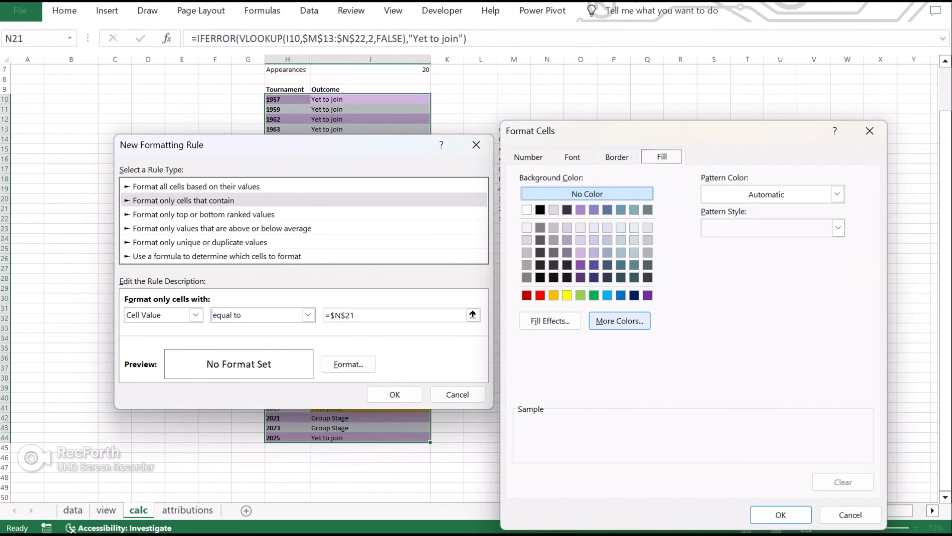
pyautogui.click(621, 321)
pyautogui.click(658, 289)
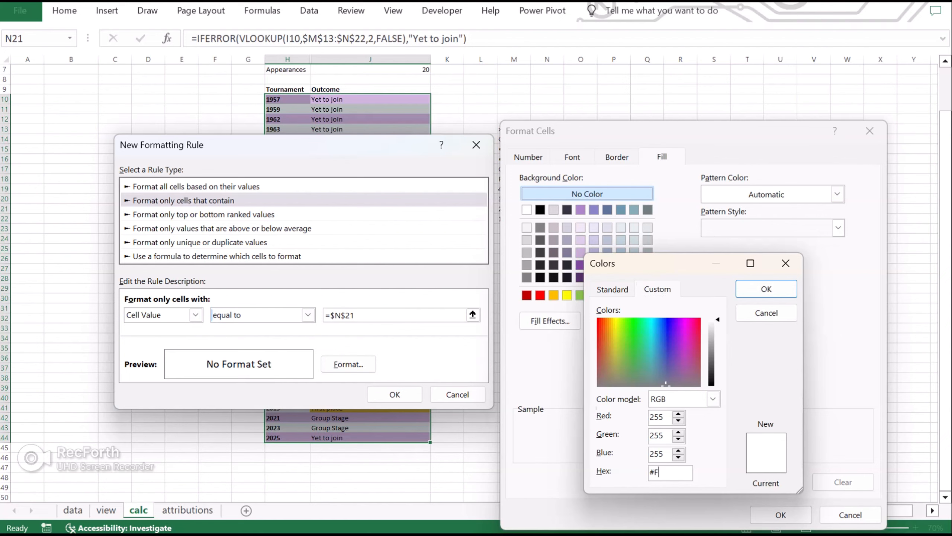
pyautogui.click(766, 289)
pyautogui.click(780, 515)
pyautogui.click(394, 394)
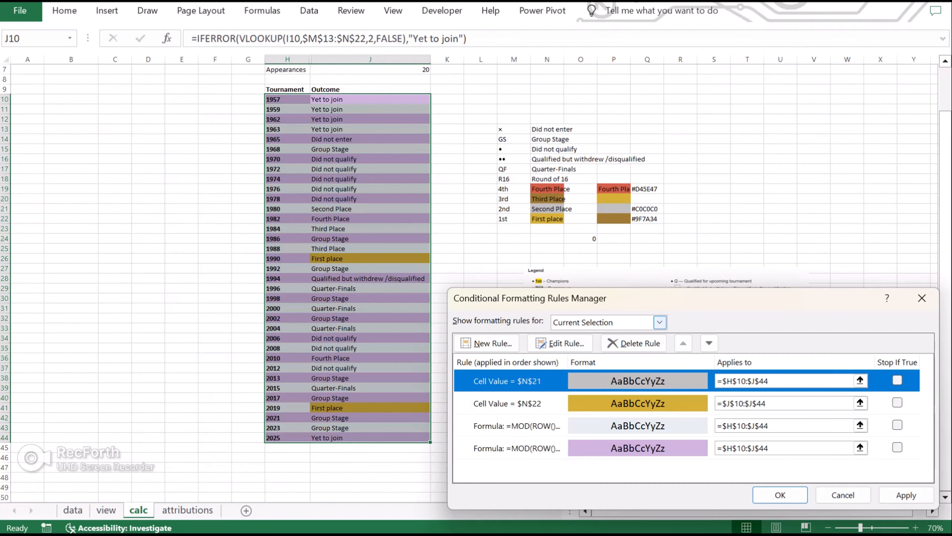
# Try another rule for cell values equal to the Third Place label in N20 and open its custom fill colours
pyautogui.moveTo(637, 298); pyautogui.dragTo(306, 271)
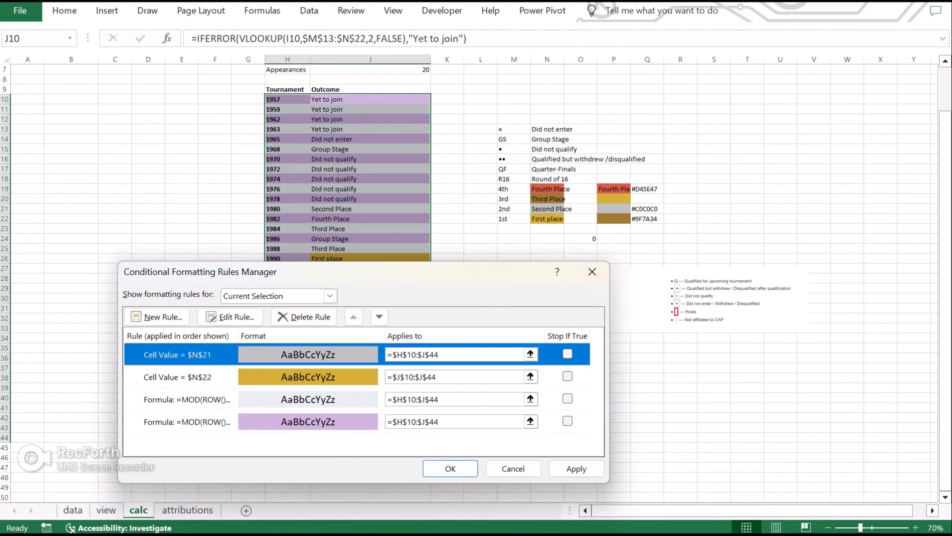
pyautogui.click(156, 317)
pyautogui.click(251, 285)
pyautogui.click(377, 400)
pyautogui.click(294, 435)
pyautogui.click(446, 400)
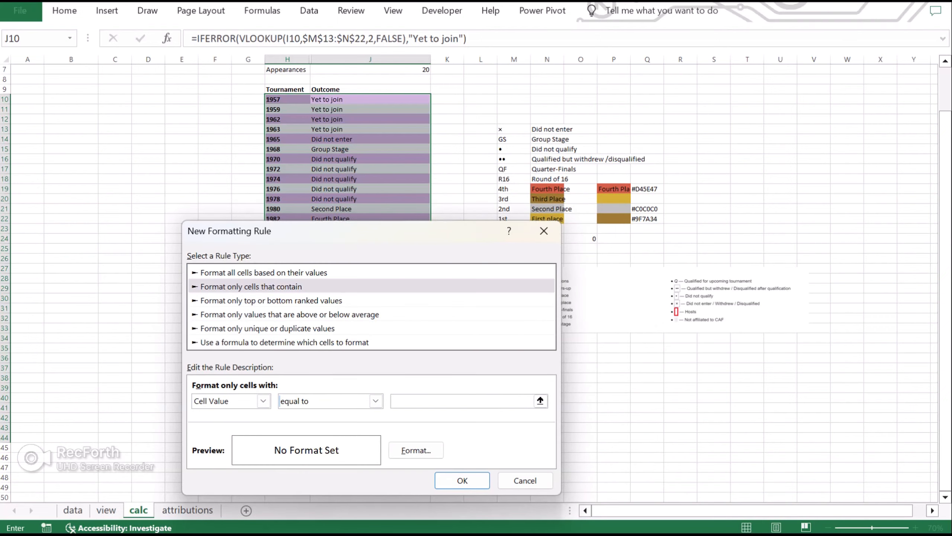
pyautogui.click(547, 199)
pyautogui.click(417, 449)
pyautogui.click(289, 320)
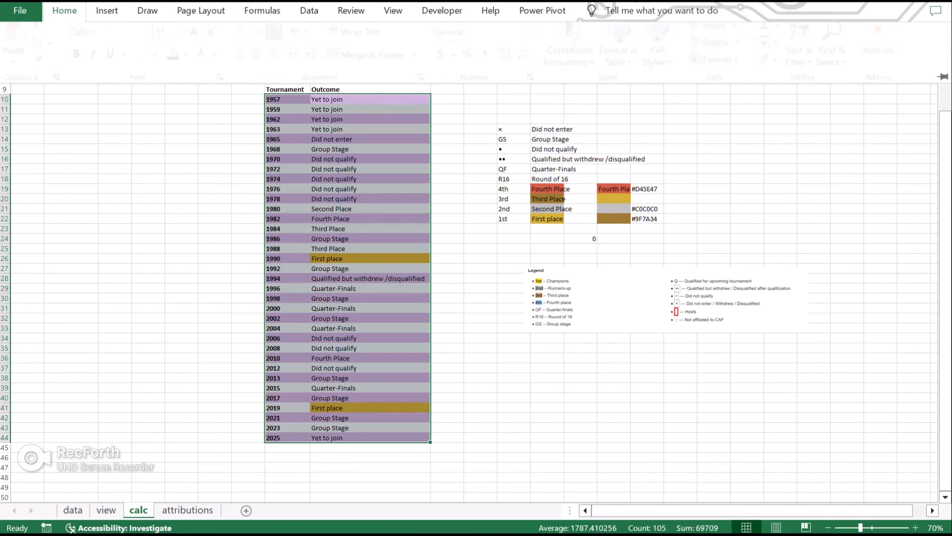
# Create a conditional formatting rule on H10:J44 for cell values equal to the Second Place label in N21
pyautogui.hotkey('alt', 'h')
pyautogui.press('l')
pyautogui.press('r')
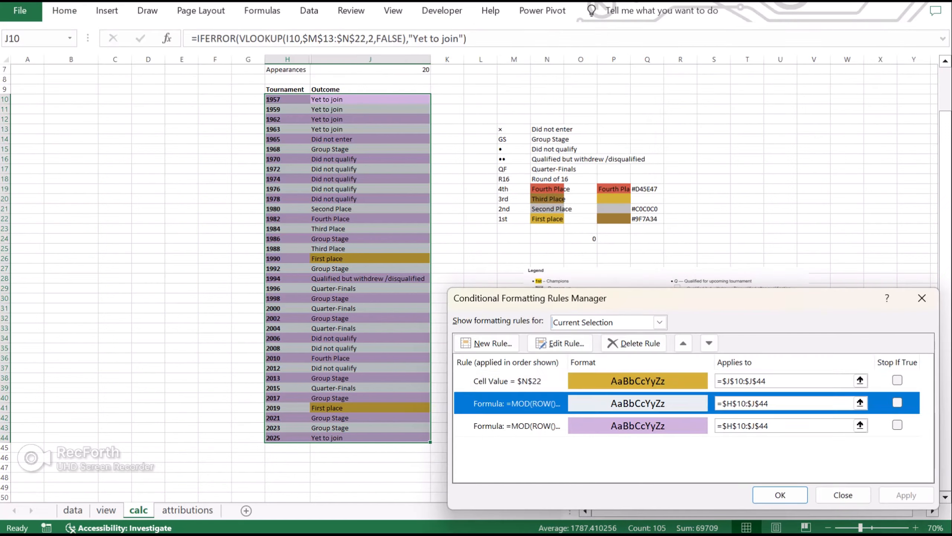
pyautogui.hotkey('alt', 'n')
pyautogui.press('Down')
pyautogui.press('Tab')
pyautogui.press('Tab')
pyautogui.press('Down')
pyautogui.press('Down')
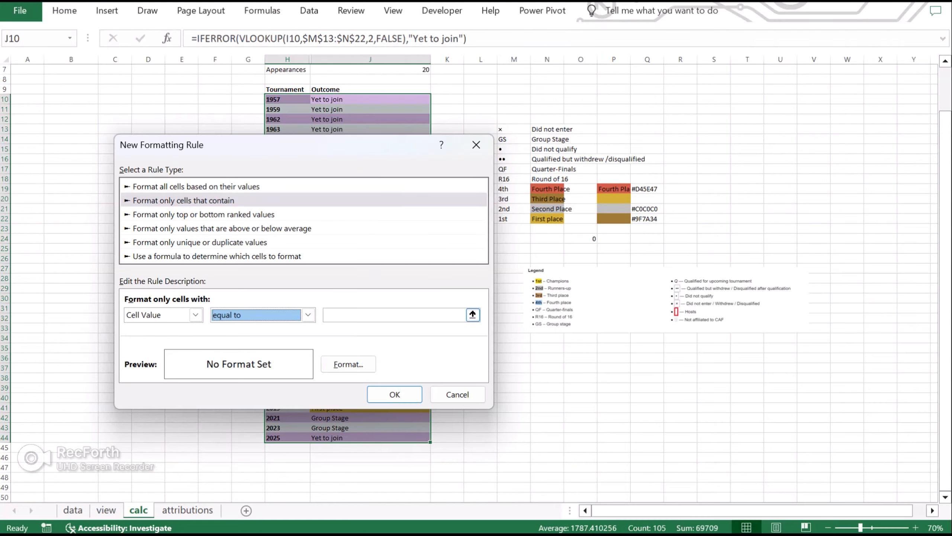
pyautogui.click(472, 314)
pyautogui.click(547, 209)
# Give the Second Place rule the silver fill #C0C0C0 and add it to the rule list
pyautogui.click(349, 363)
pyautogui.click(620, 320)
pyautogui.click(658, 289)
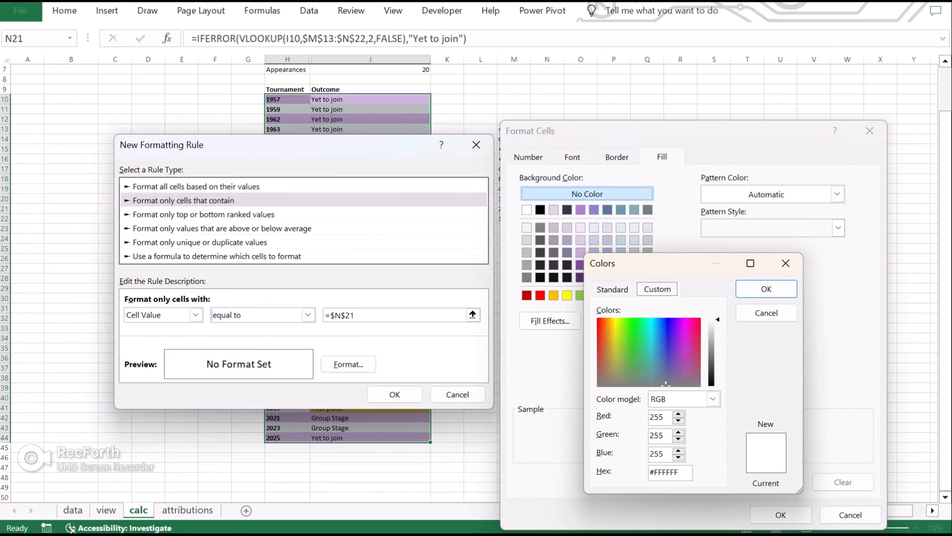
pyautogui.write('#c0c0c0')
pyautogui.click(766, 288)
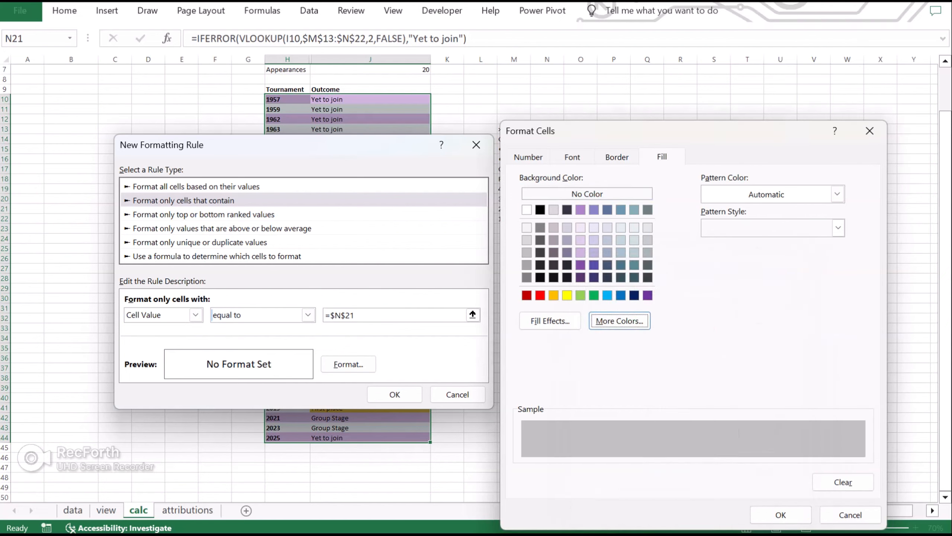
pyautogui.click(781, 515)
pyautogui.click(394, 395)
# Create another conditional formatting rule for cell values equal to the Third Place label in N20
pyautogui.moveTo(693, 298); pyautogui.dragTo(364, 271)
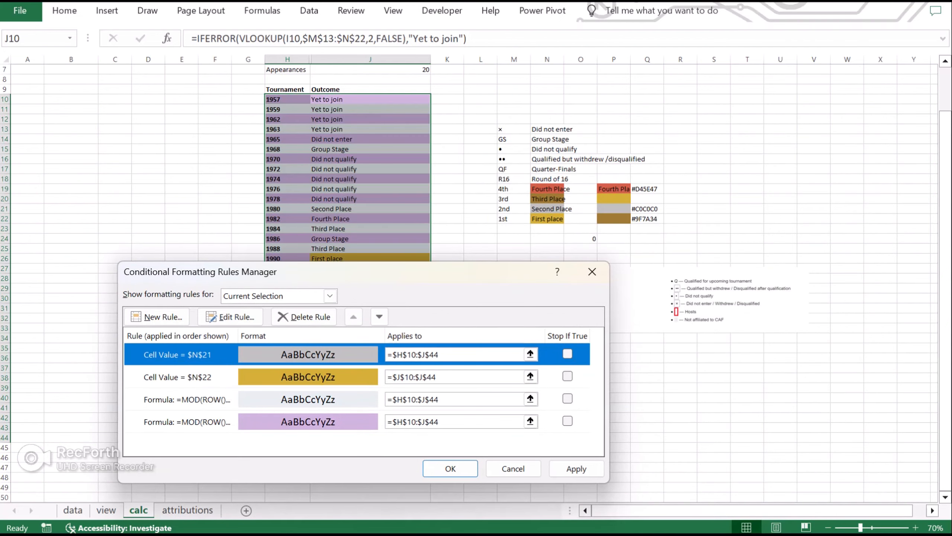
pyautogui.click(156, 317)
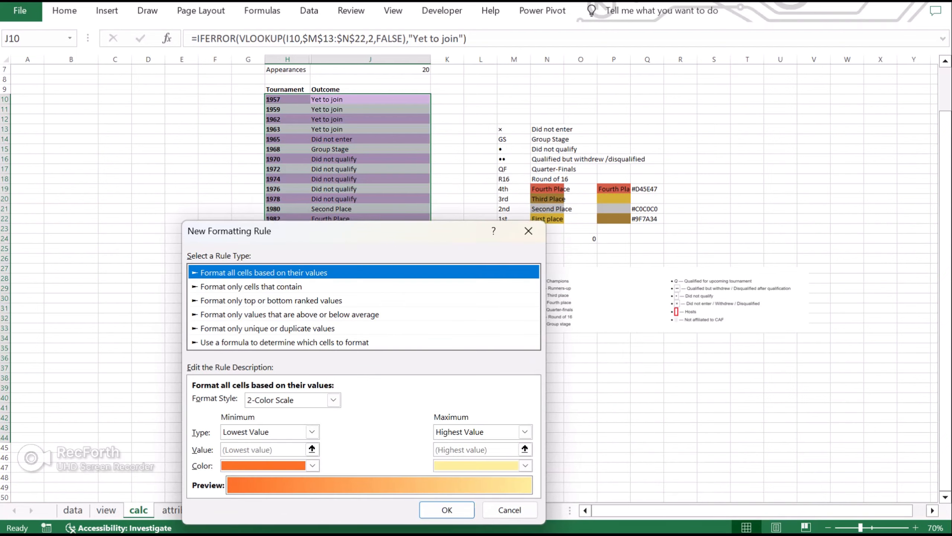
pyautogui.click(251, 286)
pyautogui.click(376, 400)
pyautogui.click(294, 436)
pyautogui.click(458, 401)
pyautogui.click(547, 199)
# Give the Third Place rule the bronze fill #9F7A34 and apply the rules
pyautogui.click(416, 449)
pyautogui.click(290, 321)
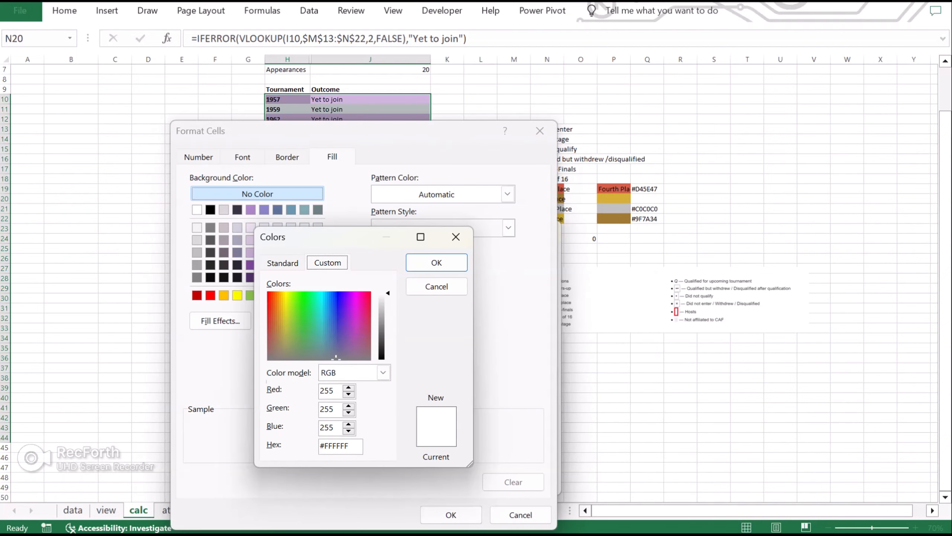
pyautogui.write('9f7a34')
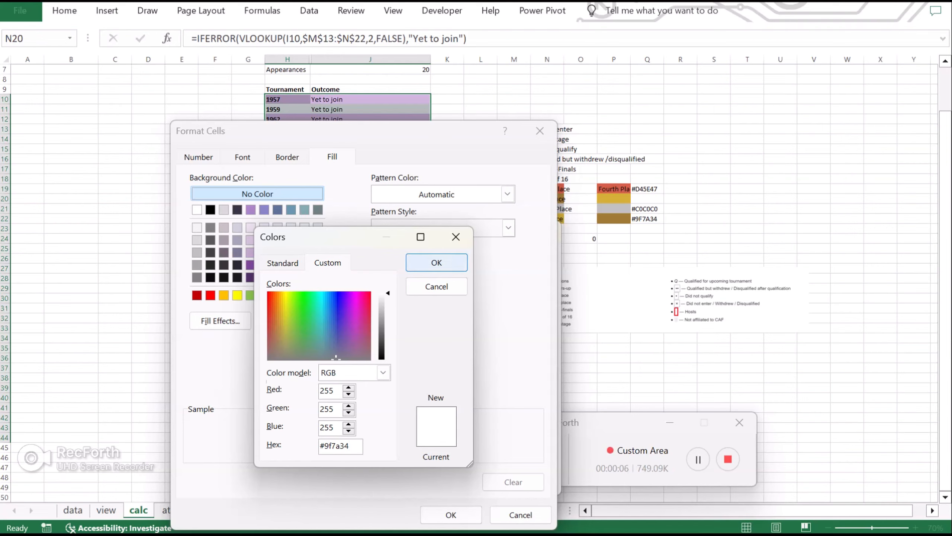
pyautogui.click(436, 263)
pyautogui.click(451, 515)
pyautogui.click(457, 480)
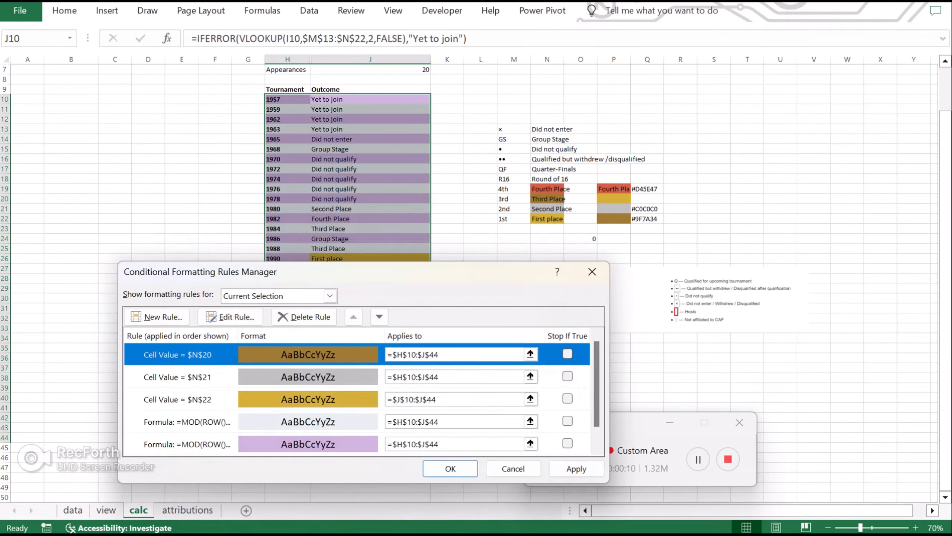
pyautogui.click(577, 468)
# Create a conditional formatting rule on the outcome table for cell values equal to the Fourth Place label in N19
pyautogui.click(156, 317)
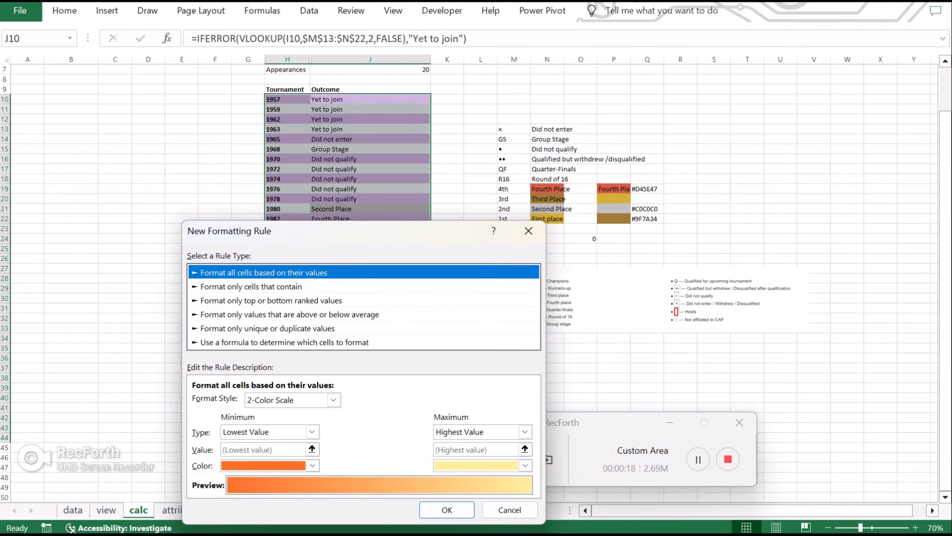
pyautogui.click(250, 287)
pyautogui.click(376, 401)
pyautogui.click(296, 436)
pyautogui.click(462, 401)
pyautogui.click(547, 189)
pyautogui.click(416, 450)
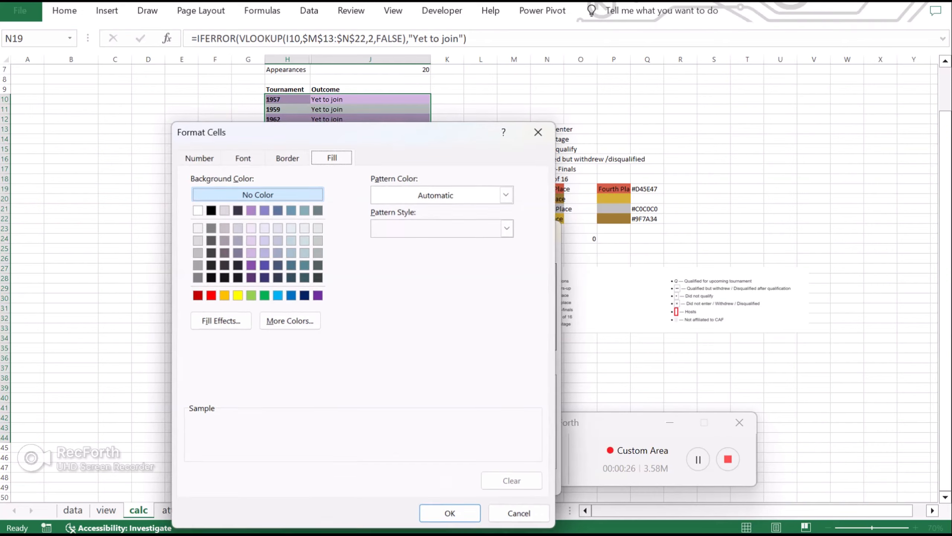
# Give the Fourth Place rule the red fill #D45E47 and apply the rules
pyautogui.click(289, 320)
pyautogui.click(327, 263)
pyautogui.moveTo(350, 446); pyautogui.dragTo(337, 445)
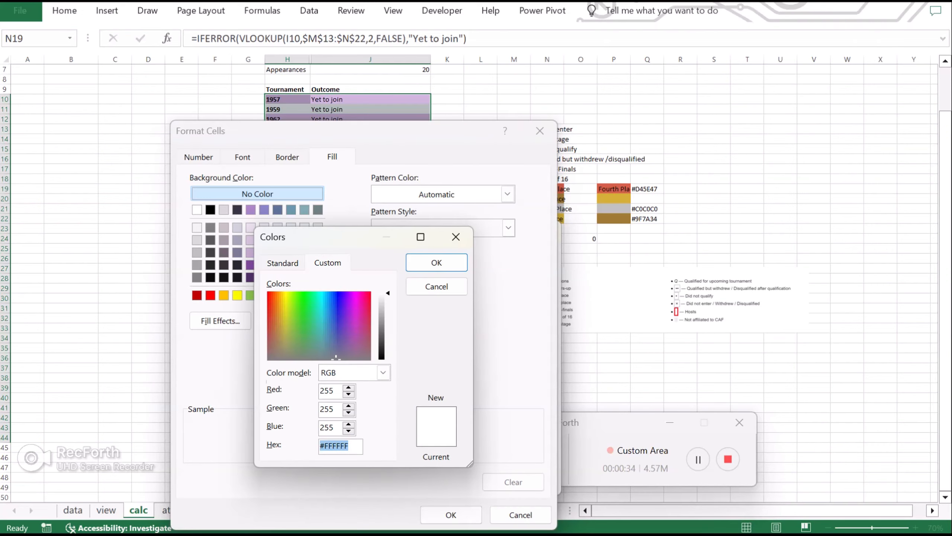
pyautogui.write('d45e47')
pyautogui.click(437, 263)
pyautogui.click(450, 515)
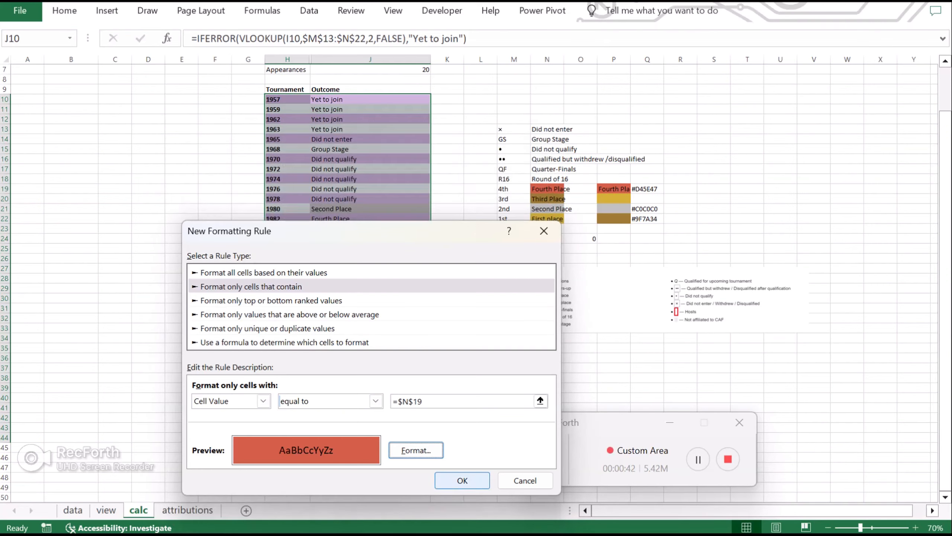
pyautogui.click(457, 479)
pyautogui.click(576, 469)
# Change the fill of the purple row-banding rule to a blue-grey theme shade
pyautogui.scroll(-2, 364, 390)
pyautogui.click(184, 422)
pyautogui.click(231, 316)
pyautogui.click(417, 450)
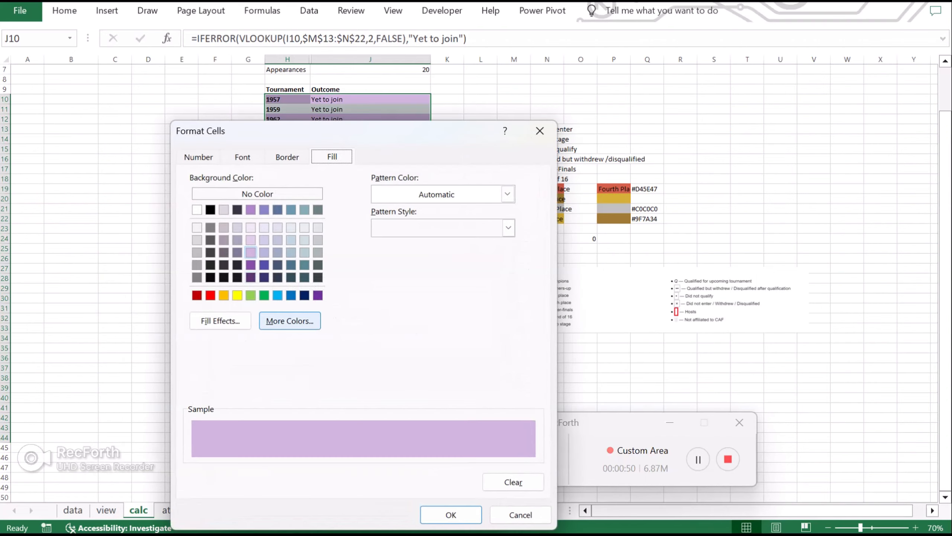
pyautogui.click(304, 264)
pyautogui.click(451, 515)
pyautogui.click(450, 515)
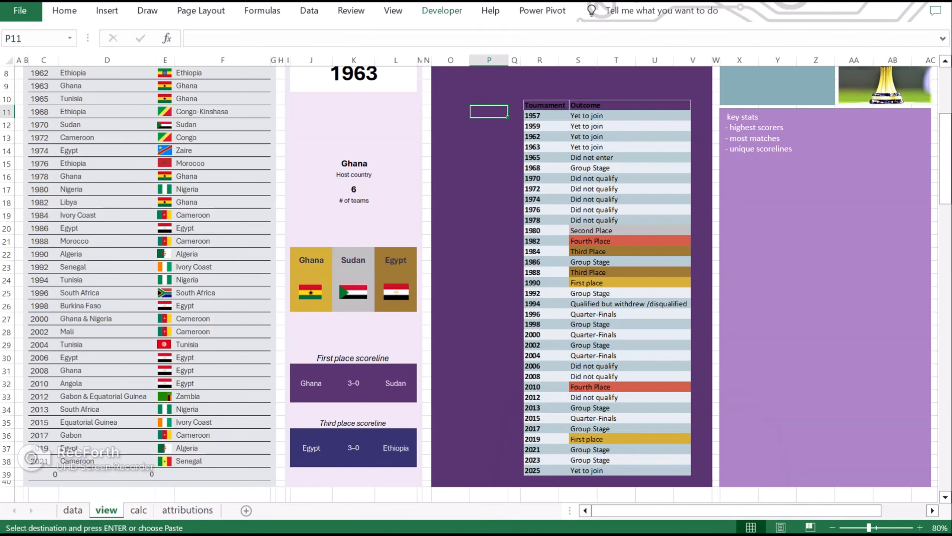
# Insert a list box form control beside the outcome table on the view sheet, sized to match the table's height
pyautogui.click(441, 10)
pyautogui.click(317, 40)
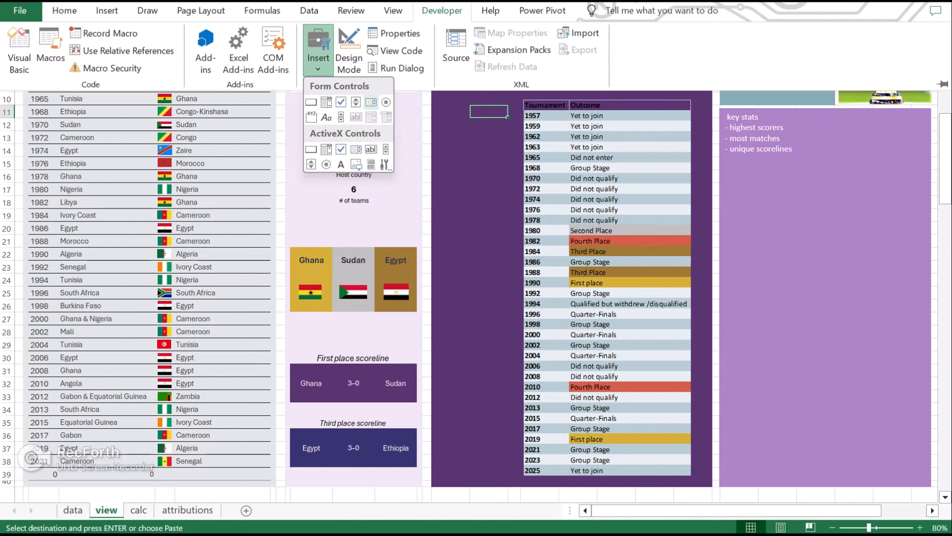
pyautogui.click(372, 103)
pyautogui.moveTo(443, 100)
pyautogui.mouseDown()
pyautogui.moveTo(490, 457)
pyautogui.moveTo(493, 473)
pyautogui.moveTo(515, 482)
pyautogui.mouseUp()
pyautogui.moveTo(515, 292); pyautogui.dragTo(524, 292)
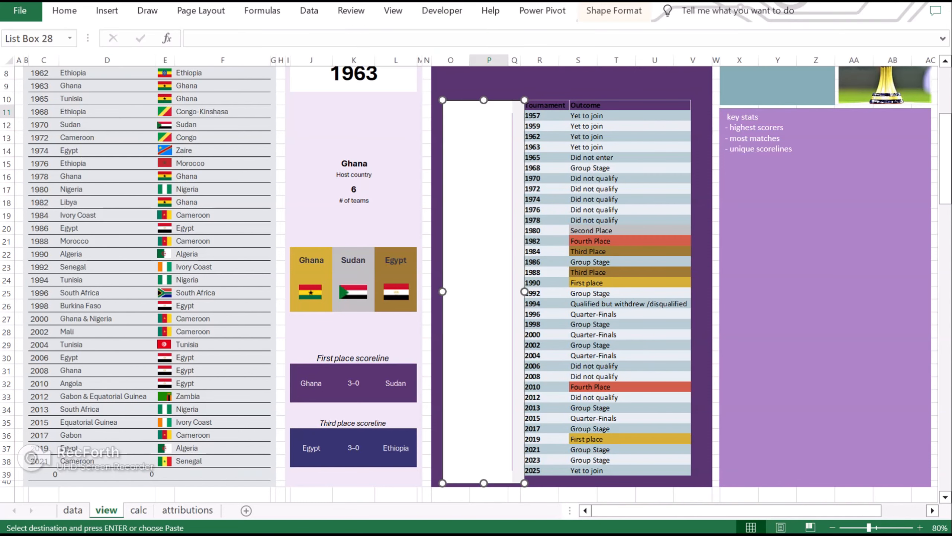
# Set the list box's input range to data!$K$3:$K$46 and its cell link to calc!$J$3
pyautogui.rightClick(488, 192)
pyautogui.click(546, 316)
pyautogui.click(338, 234)
pyautogui.click(73, 510)
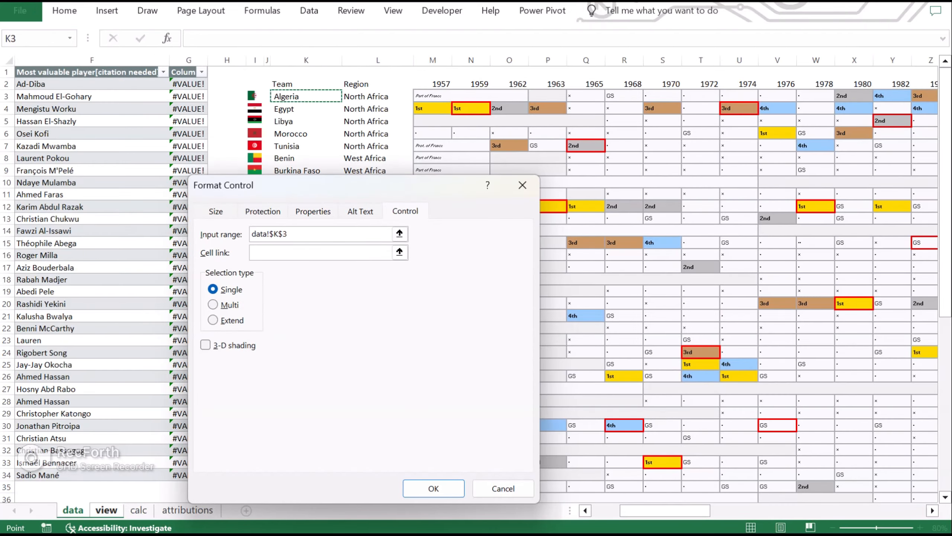
pyautogui.hotkey('ctrl', 'shift', 'Down')
pyautogui.click(323, 253)
pyautogui.click(139, 510)
pyautogui.scroll(2, 356, 123)
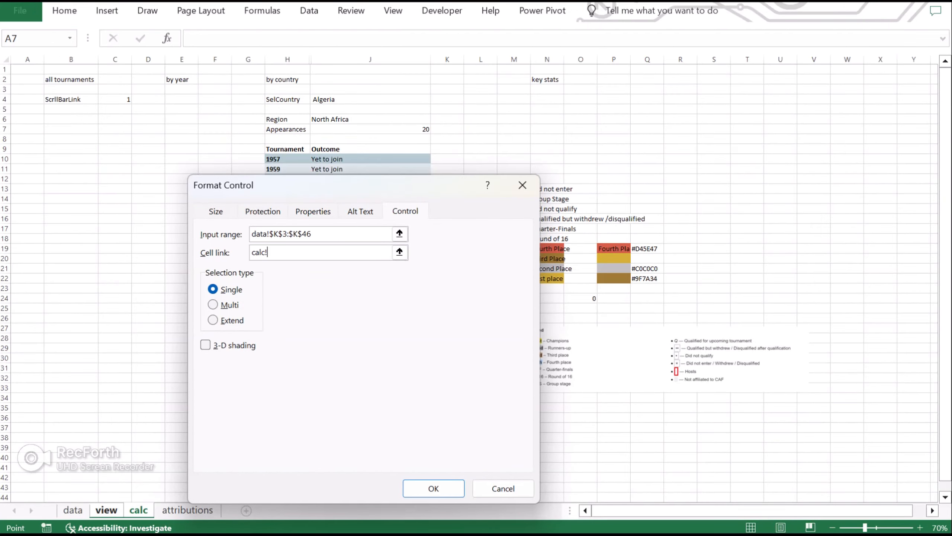
pyautogui.press('Return')
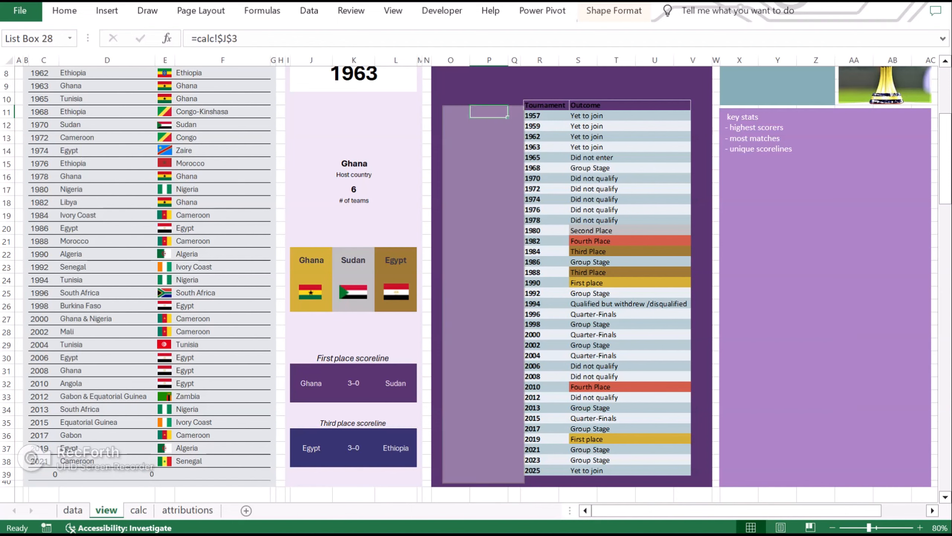
pyautogui.rightClick(520, 151)
pyautogui.moveTo(524, 299)
pyautogui.mouseDown()
pyautogui.moveTo(553, 299)
pyautogui.moveTo(523, 300)
pyautogui.mouseUp()
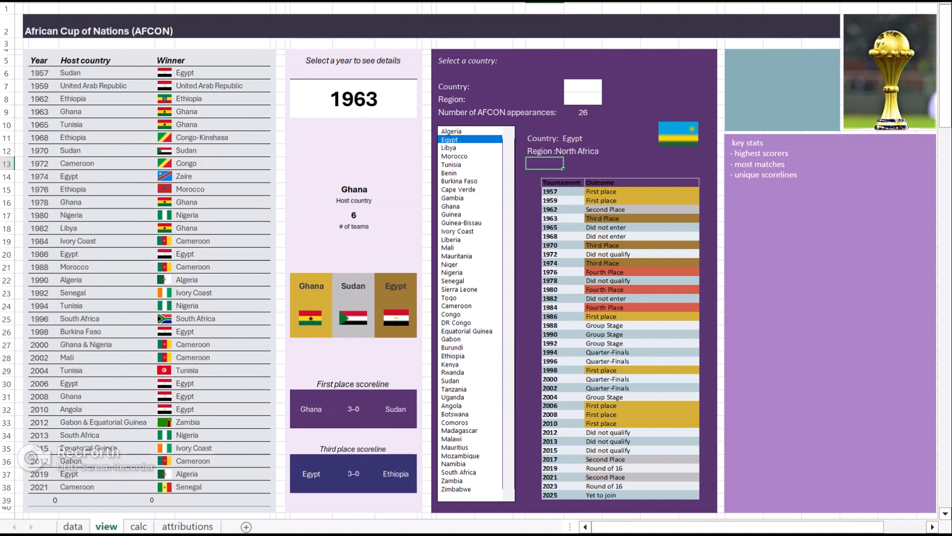
# Enter ="AFCON appearances: "&calc!J7 in the cell below the Region line of the country panel
pyautogui.write('=A')
pyautogui.moveTo(583, 117); pyautogui.dragTo(544, 168)
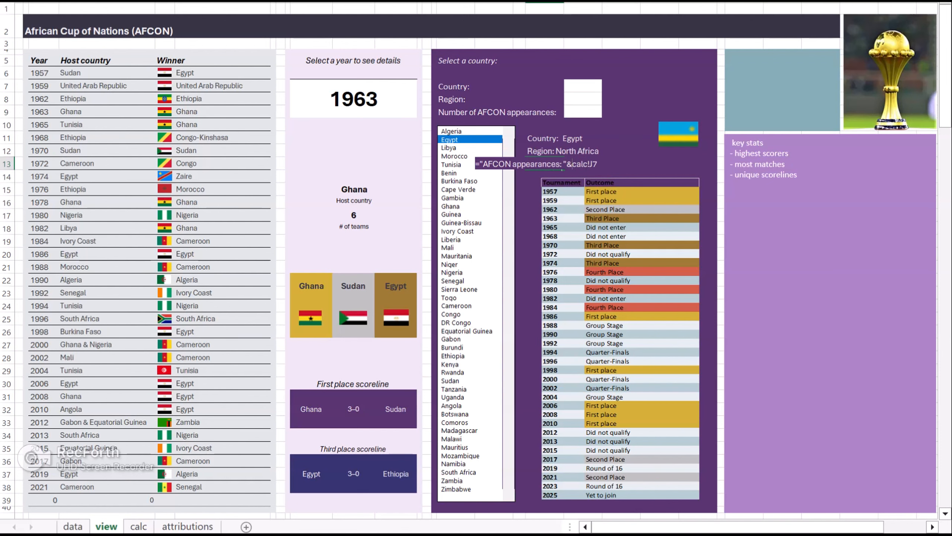
pyautogui.press('Return')
pyautogui.rightClick(543, 163)
pyautogui.click(584, 122)
pyautogui.click(678, 134)
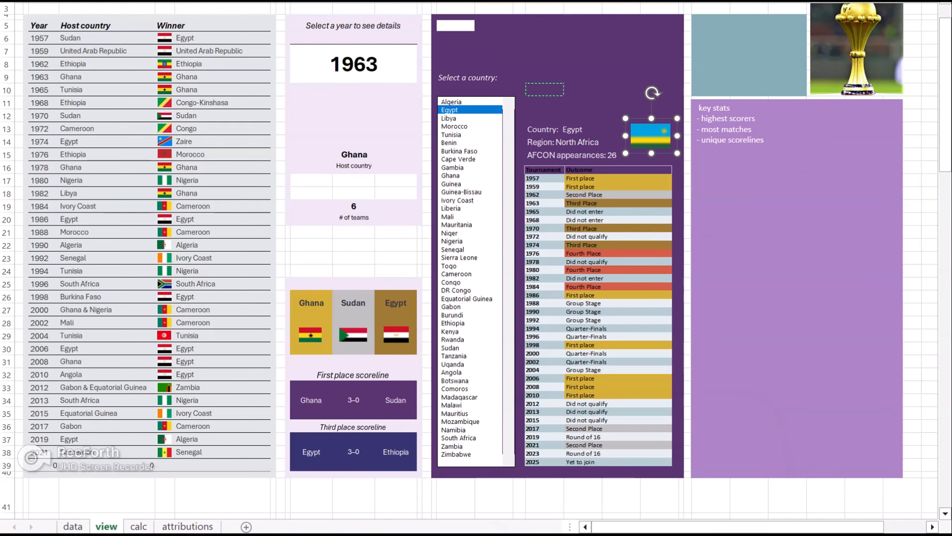
# Move the number-of-teams block down to row 23 and the host country block down to row 20
pyautogui.click(354, 219)
pyautogui.click(354, 264)
pyautogui.click(354, 154)
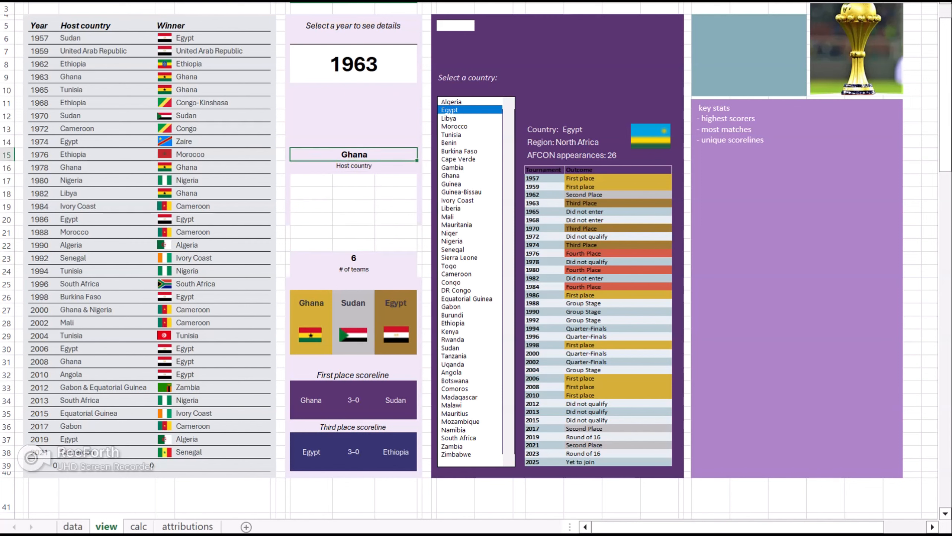
pyautogui.hotkey('shift', 'Down')
pyautogui.hotkey('ctrl', 'x')
pyautogui.press('Down')
pyautogui.press('Down')
pyautogui.press('Down')
pyautogui.press('Down')
pyautogui.press('Down')
pyautogui.hotkey('ctrl', 'v')
# Restore the light purple background around the moved blocks, extending the side columns and copying the blank row 14 cells into row 22
pyautogui.press('Left')
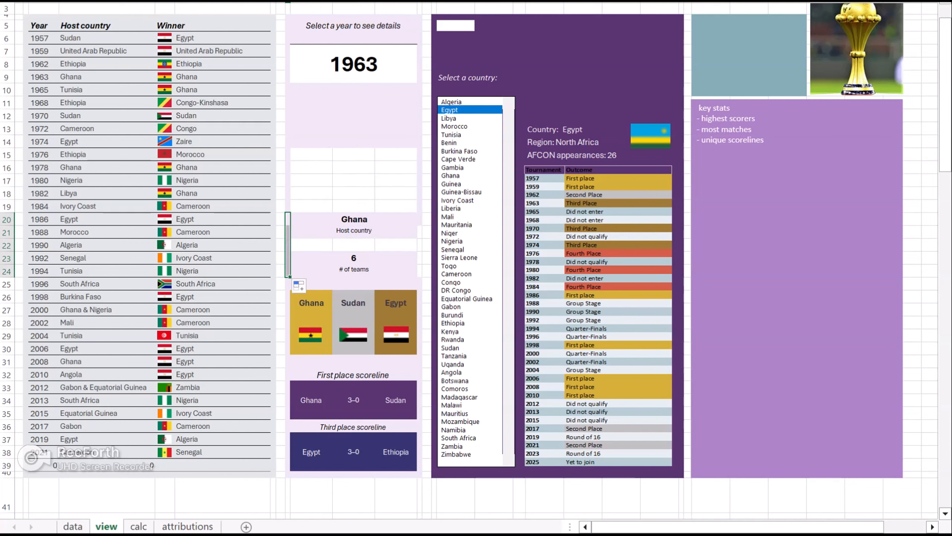
pyautogui.click(420, 219)
pyautogui.moveTo(422, 225); pyautogui.dragTo(421, 273)
pyautogui.moveTo(311, 141); pyautogui.dragTo(395, 141)
pyautogui.hotkey('ctrl', 'c')
pyautogui.click(354, 258)
pyautogui.click(311, 244)
pyautogui.hotkey('ctrl', 'v')
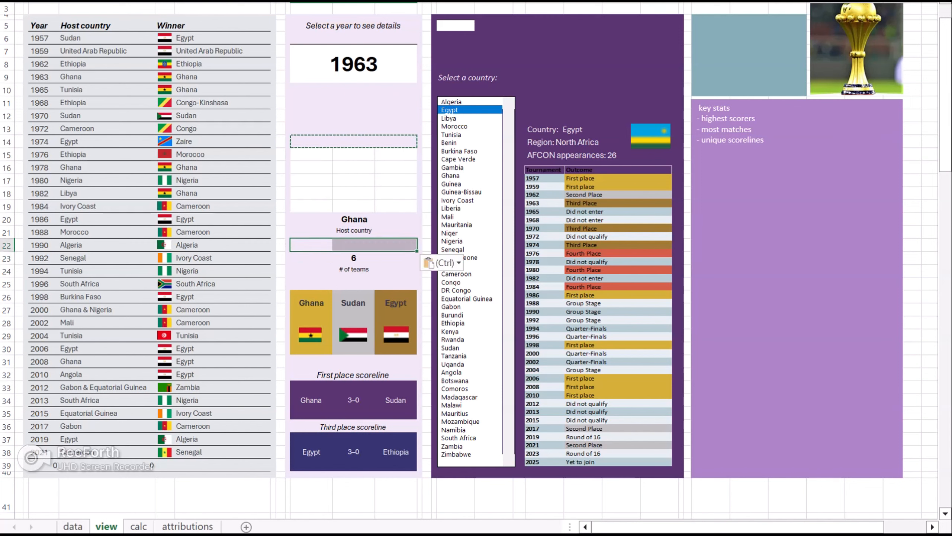
# Move the year selection block with its heading down so that it starts at row 13
pyautogui.click(354, 64)
pyautogui.moveTo(288, 17); pyautogui.dragTo(419, 90)
pyautogui.hotkey('ctrl', 'x')
pyautogui.click(287, 128)
pyautogui.hotkey('ctrl', 'v')
pyautogui.click(288, 116)
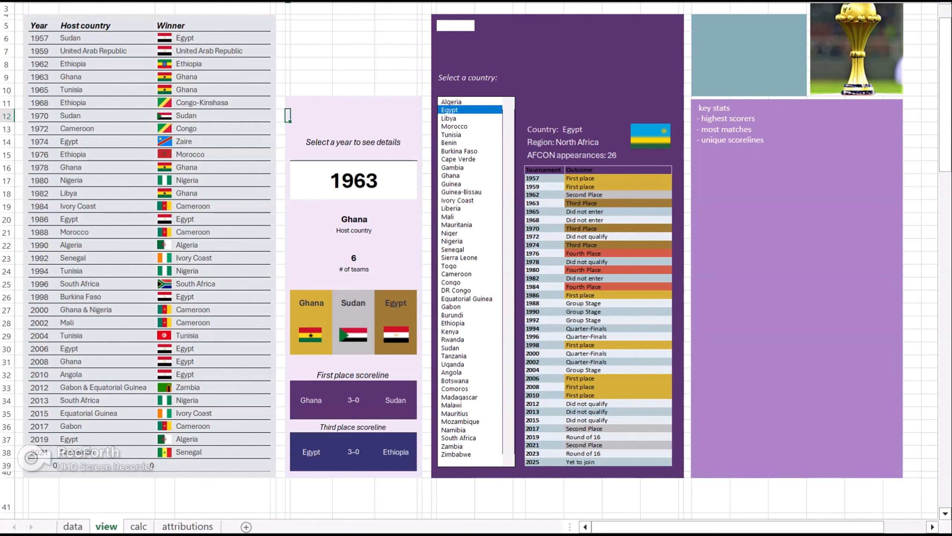
# Extend the teal banner fill across the area above the year and country panels in rows 4 to 9, and clear row 10's fill
pyautogui.scroll(1, 485, 88)
pyautogui.click(486, 88)
pyautogui.moveTo(287, 52); pyautogui.dragTo(787, 112)
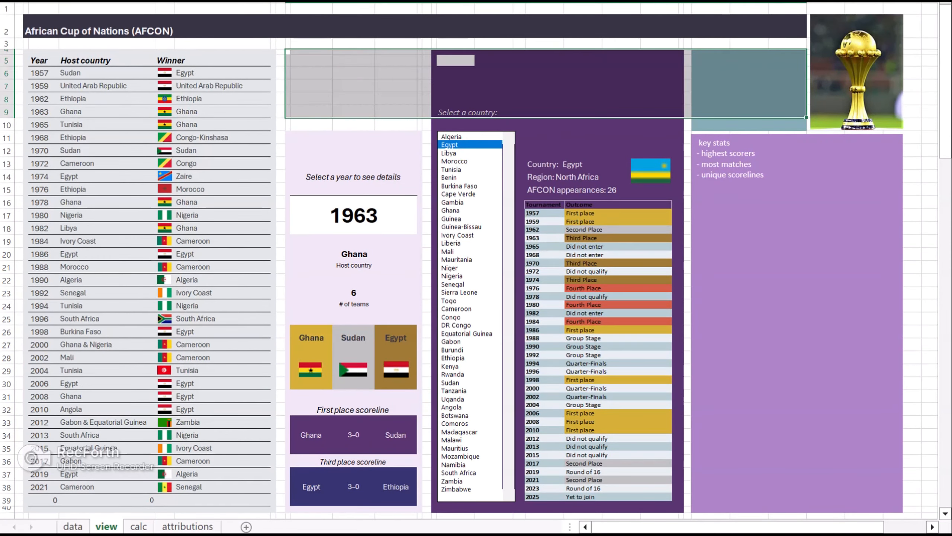
pyautogui.rightClick(757, 111)
pyautogui.click(853, 87)
pyautogui.click(826, 88)
pyautogui.click(915, 123)
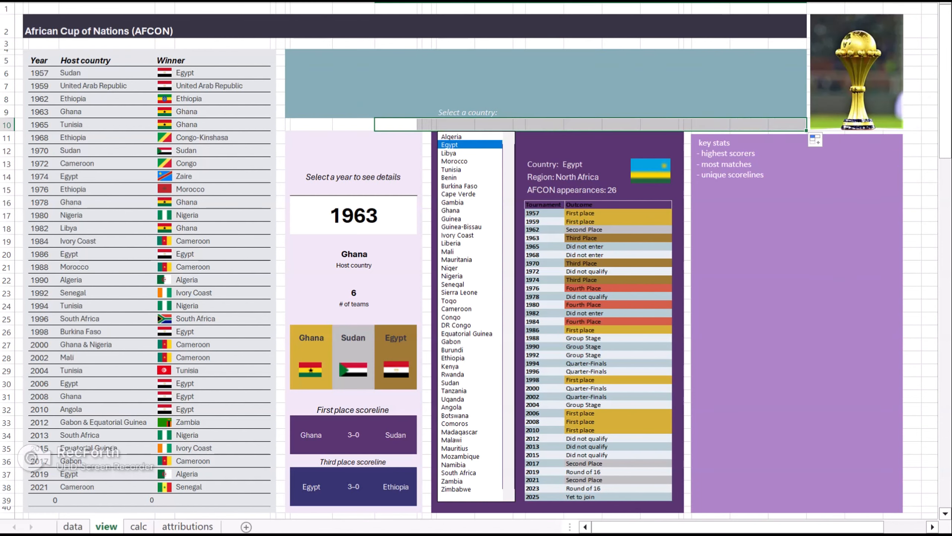
pyautogui.rightClick(473, 193)
pyautogui.click(503, 202)
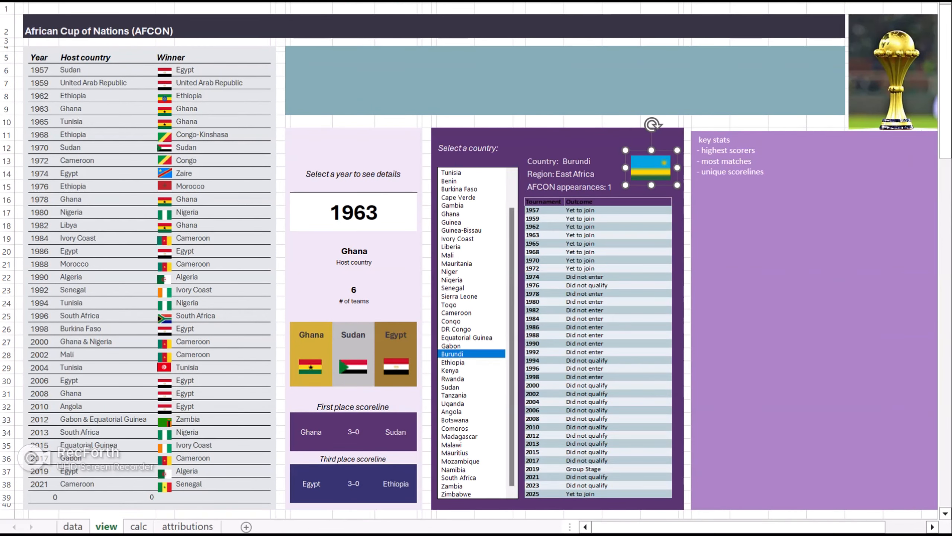
# Select the flag picture beside the country details and open the Name Manager
pyautogui.hotkey('ctrl', 'shift', 'F1')
pyautogui.click(787, 60)
pyautogui.click(650, 231)
pyautogui.click(309, 10)
pyautogui.click(263, 10)
pyautogui.click(382, 45)
pyautogui.click(192, 214)
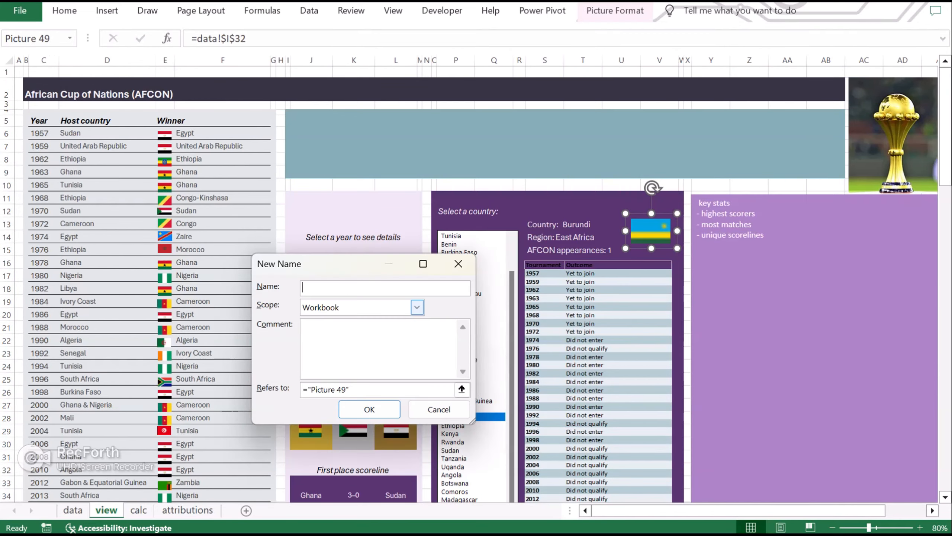
pyautogui.write('SelFlag')
pyautogui.moveTo(350, 389); pyautogui.dragTo(302, 390)
pyautogui.click(439, 409)
# Define the name SelFlag by reusing BronzeFlag's formula, changed to =INDIRECT(SUBSTITUTE(calc!$J$4," ",""))
pyautogui.click(199, 297)
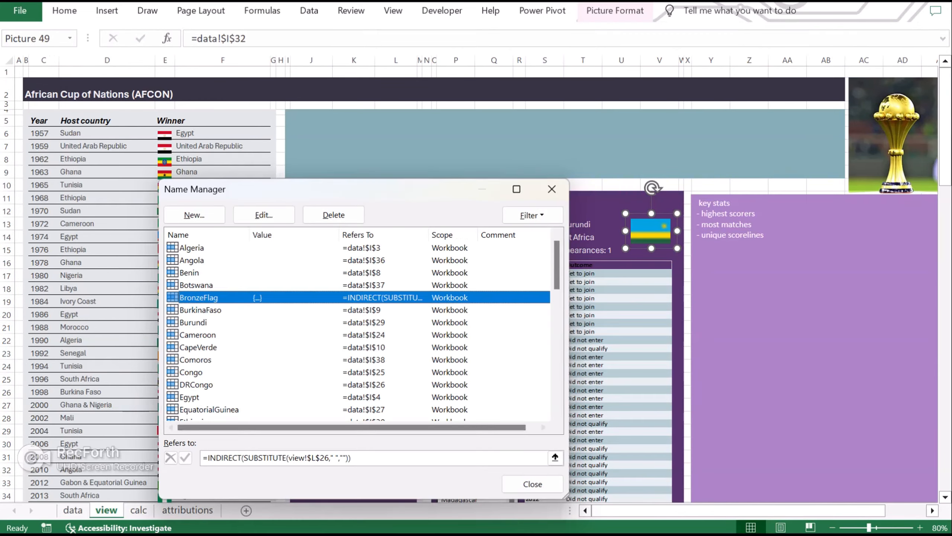
pyautogui.moveTo(352, 457); pyautogui.dragTo(202, 457)
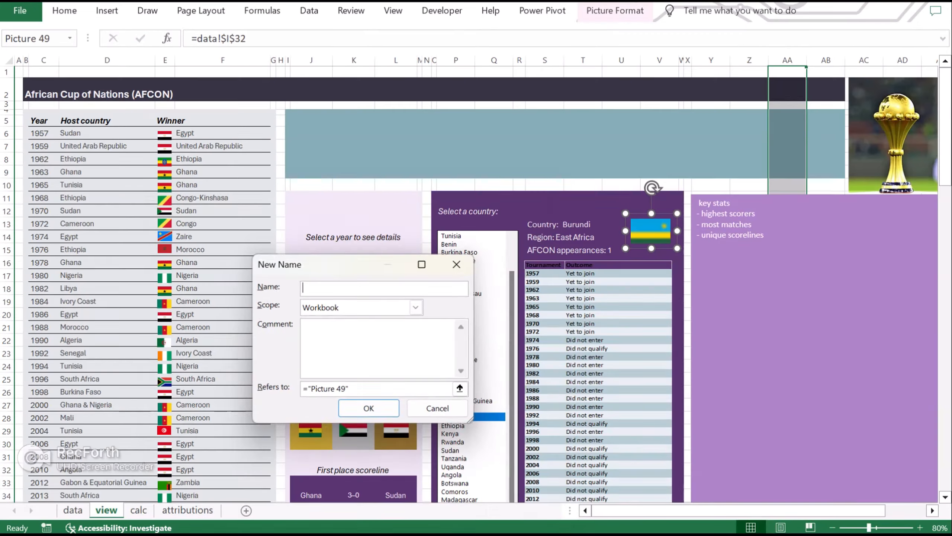
pyautogui.write('SelF')
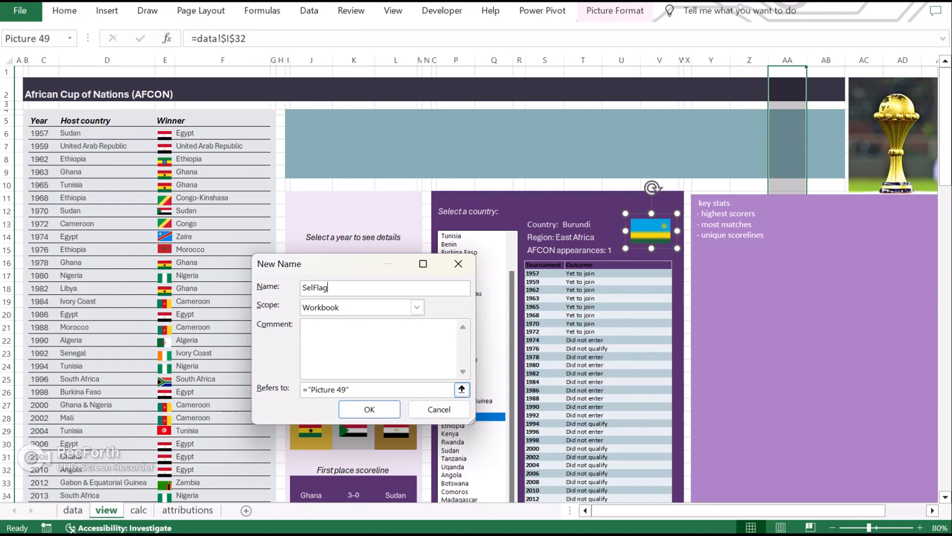
pyautogui.write('lag')
pyautogui.press('Tab')
pyautogui.press('Tab')
pyautogui.press('Tab')
pyautogui.hotkey('ctrl', 'v')
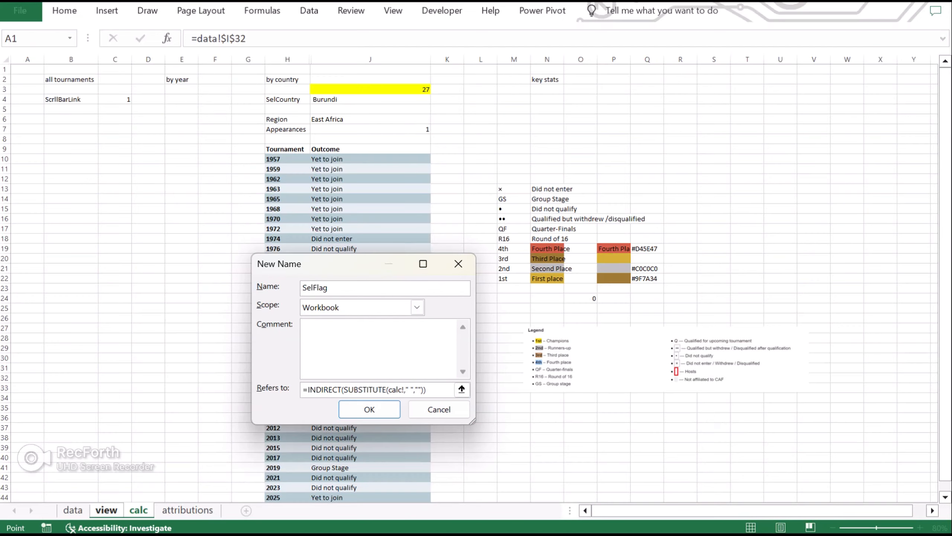
# Try to link the country panel's flag picture to the SelFlag name
pyautogui.click(651, 231)
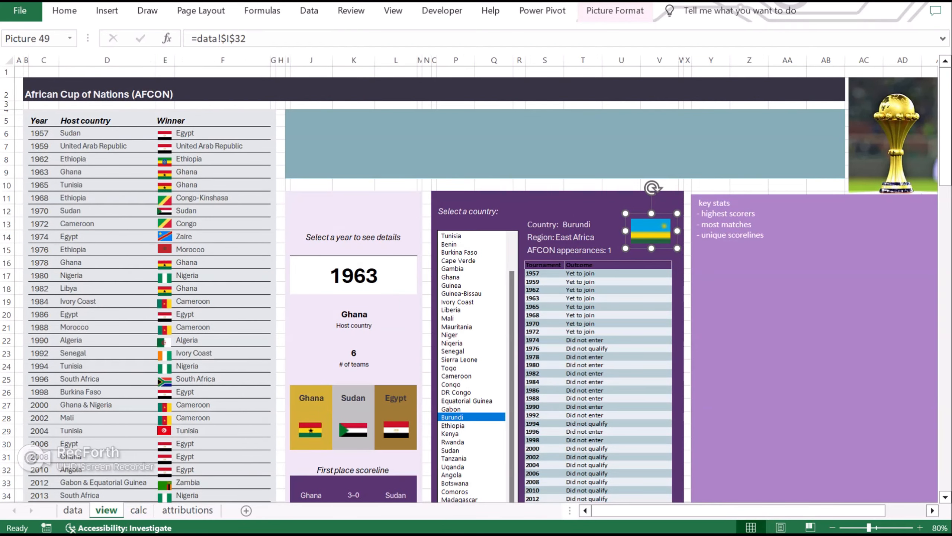
pyautogui.moveTo(247, 38); pyautogui.dragTo(196, 39)
pyautogui.write('Self')
# Change SelFlag's reference to =INDIRECT(SUBSTITUTE(view!$T$13," ","")) and save the change
pyautogui.click(583, 224)
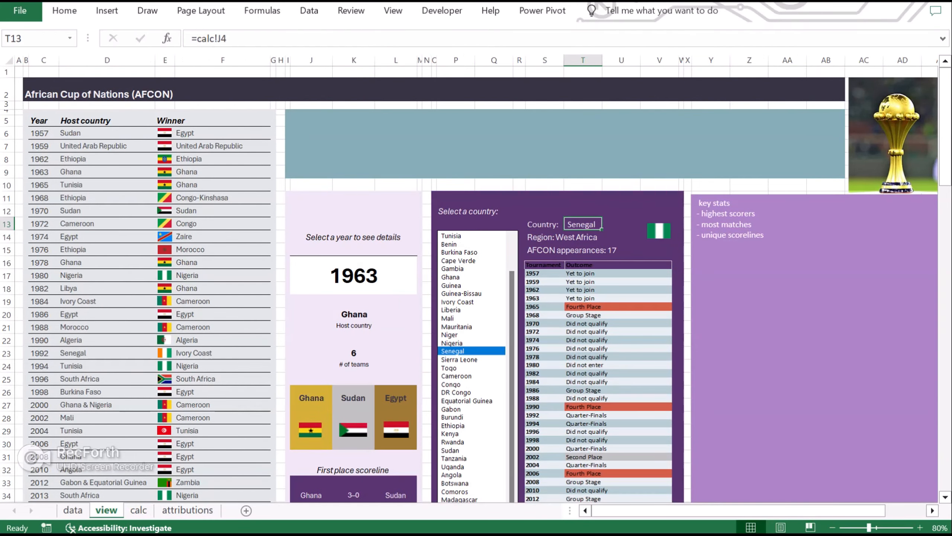
pyautogui.click(262, 11)
pyautogui.click(418, 49)
pyautogui.scroll(-10, 285, 255)
pyautogui.click(122, 283)
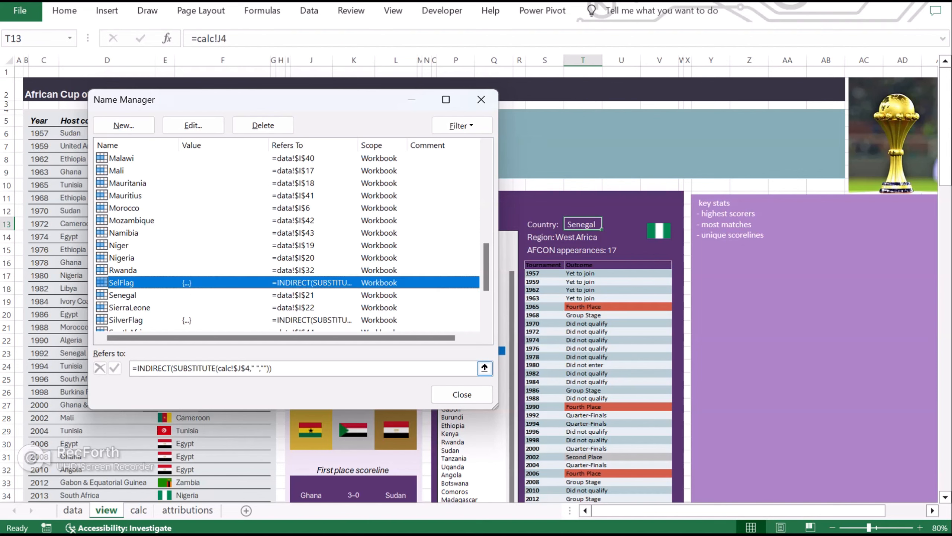
pyautogui.click(250, 369)
pyautogui.press('BackSpace')
pyautogui.press('BackSpace')
pyautogui.click(462, 394)
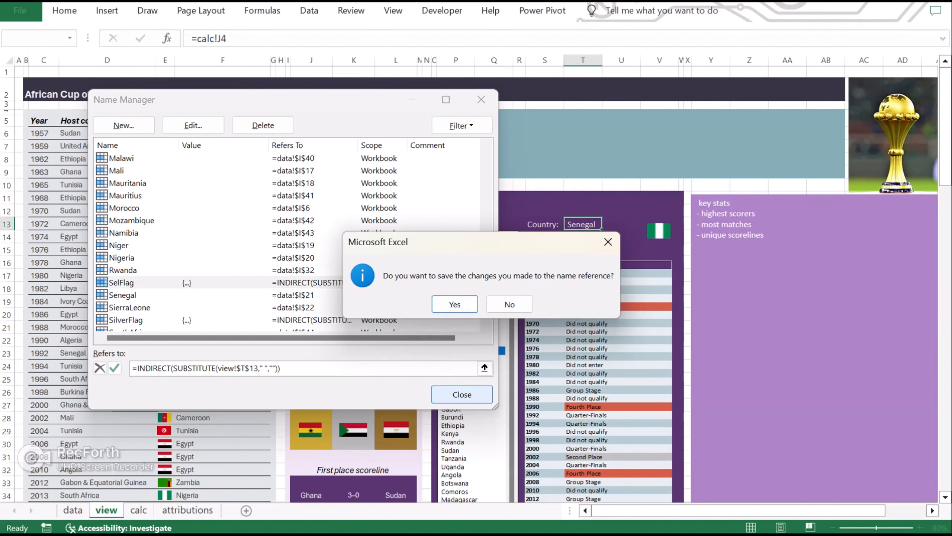
pyautogui.click(455, 304)
# Try to set the flag picture's formula to =SelFlag
pyautogui.click(659, 231)
pyautogui.moveTo(245, 38); pyautogui.dragTo(190, 39)
pyautogui.write('=SelFlag')
pyautogui.press('Return')
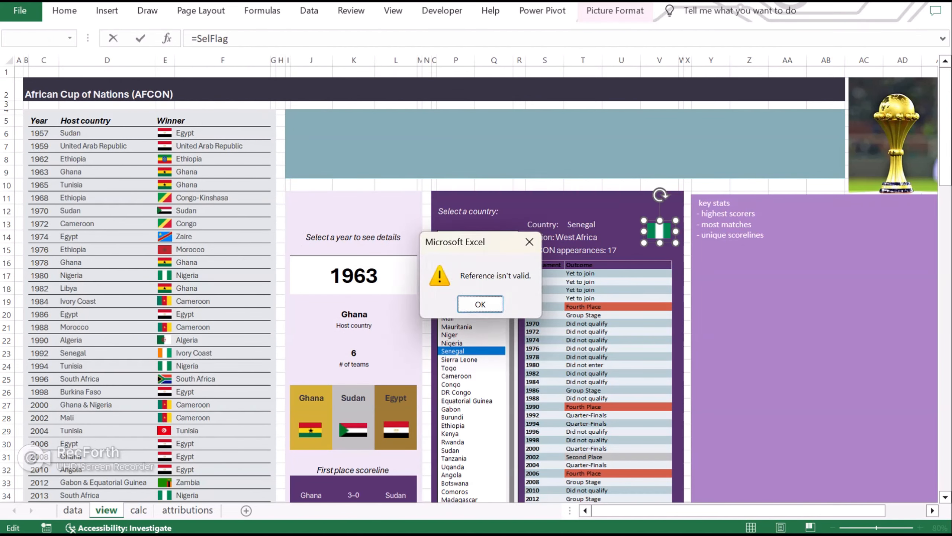
pyautogui.press('Return')
pyautogui.press('Escape')
pyautogui.hotkey('ctrl', 'F3')
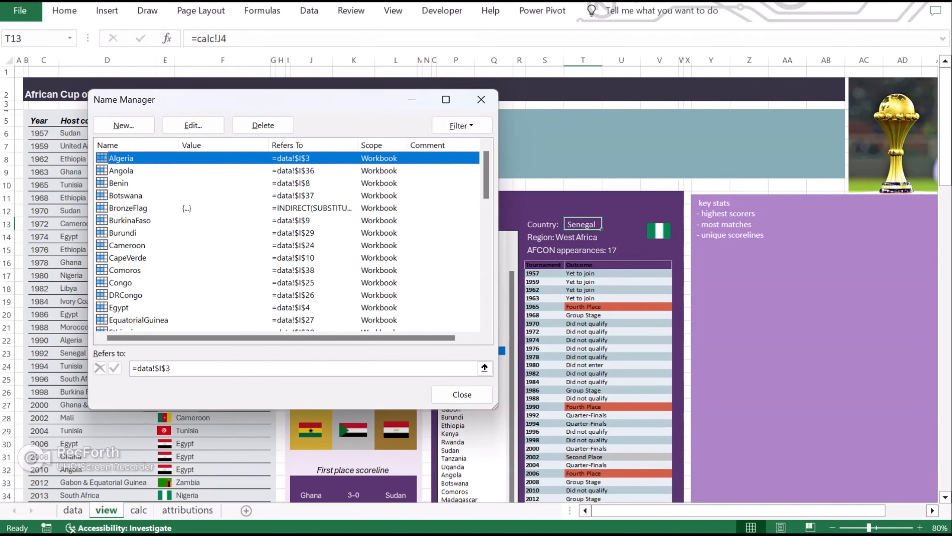
pyautogui.press('Escape')
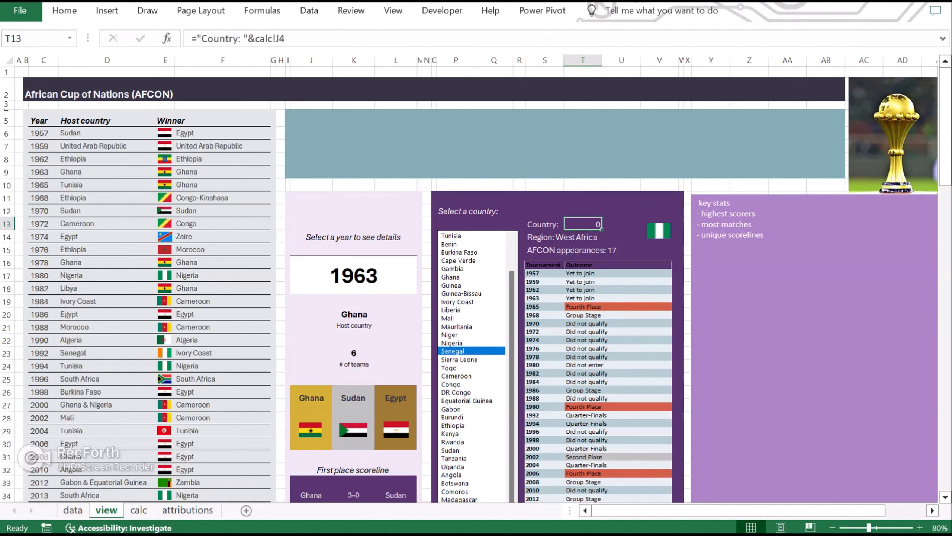
# Clear cell T13 in the country panel and nudge the flag picture slightly within the panel
pyautogui.press('Delete')
pyautogui.click(545, 224)
pyautogui.hotkey('ctrl', 'c')
pyautogui.moveTo(659, 230)
pyautogui.mouseDown()
pyautogui.moveTo(616, 212)
pyautogui.moveTo(655, 228)
pyautogui.mouseUp()
pyautogui.click(544, 224)
# Open the SelFlag name's reference for editing in the Name Manager
pyautogui.hotkey('ctrl', 'F3')
pyautogui.scroll(-10, 263, 240)
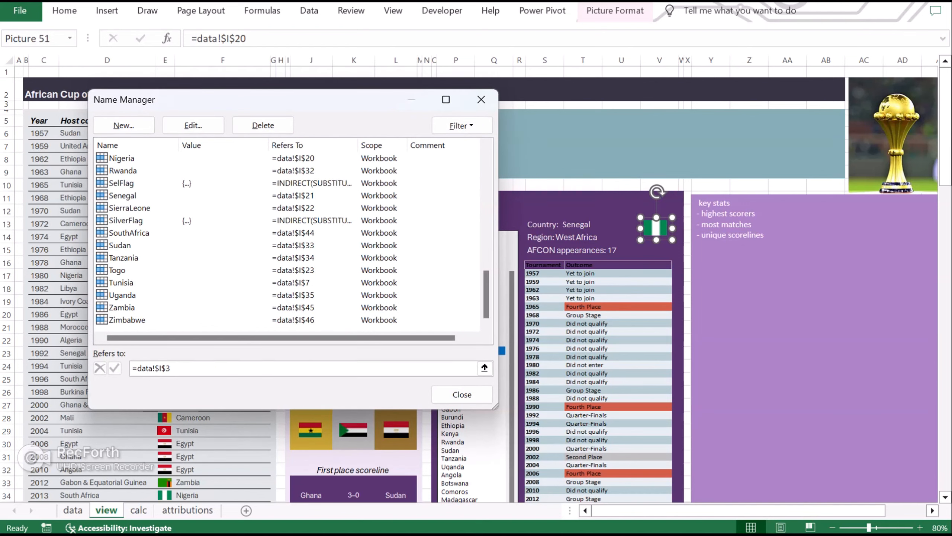
pyautogui.click(121, 183)
pyautogui.click(257, 368)
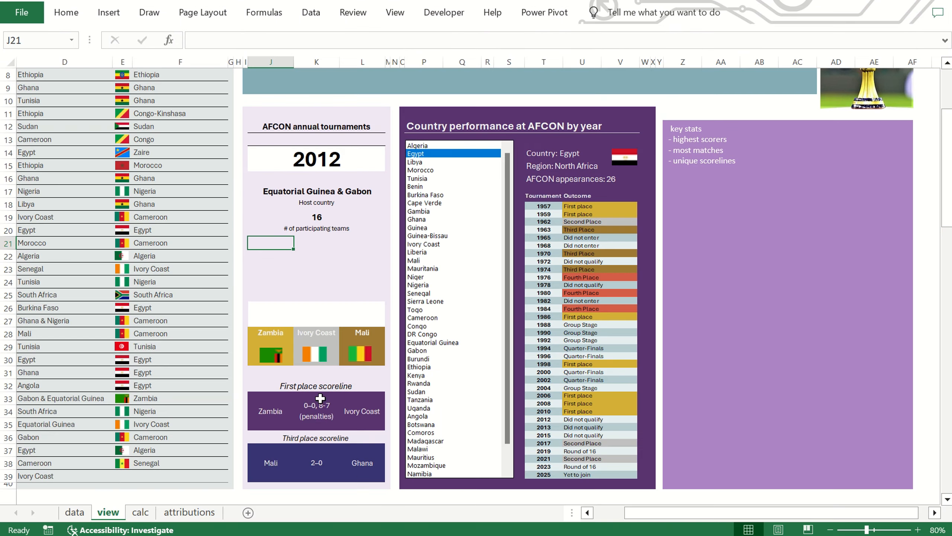
# Fill the first-place score cell K33 with light purple and the third-place score cell K37 with light blue-violet
pyautogui.click(319, 401)
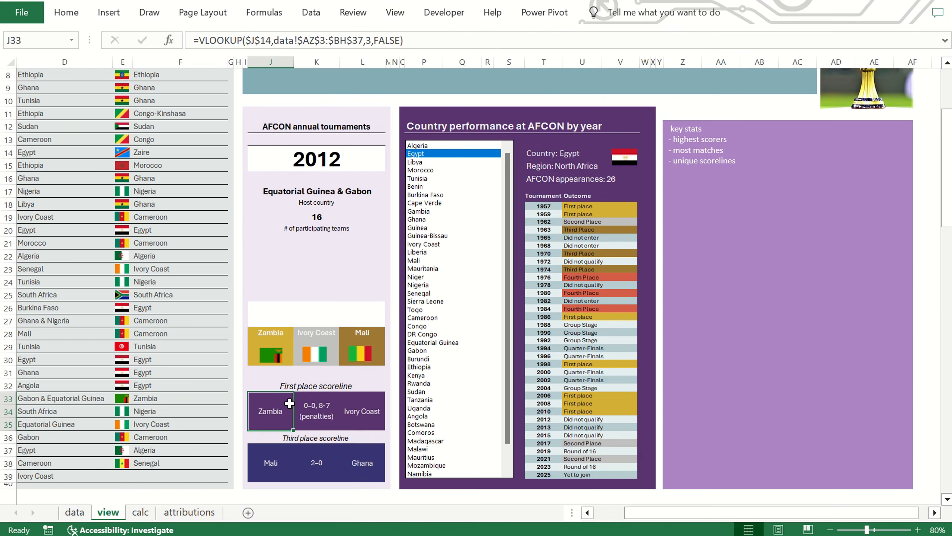
pyautogui.rightClick(304, 408)
pyautogui.click(377, 446)
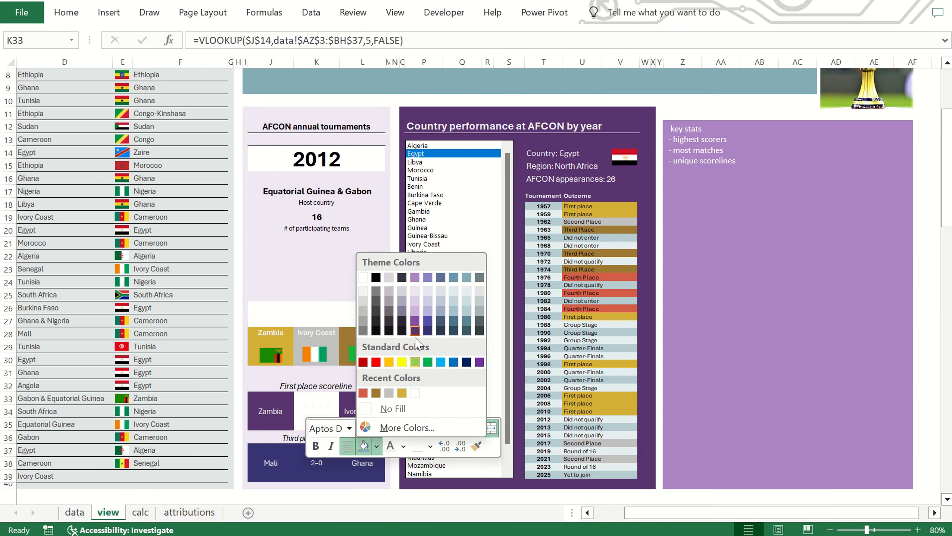
pyautogui.click(415, 311)
pyautogui.rightClick(311, 463)
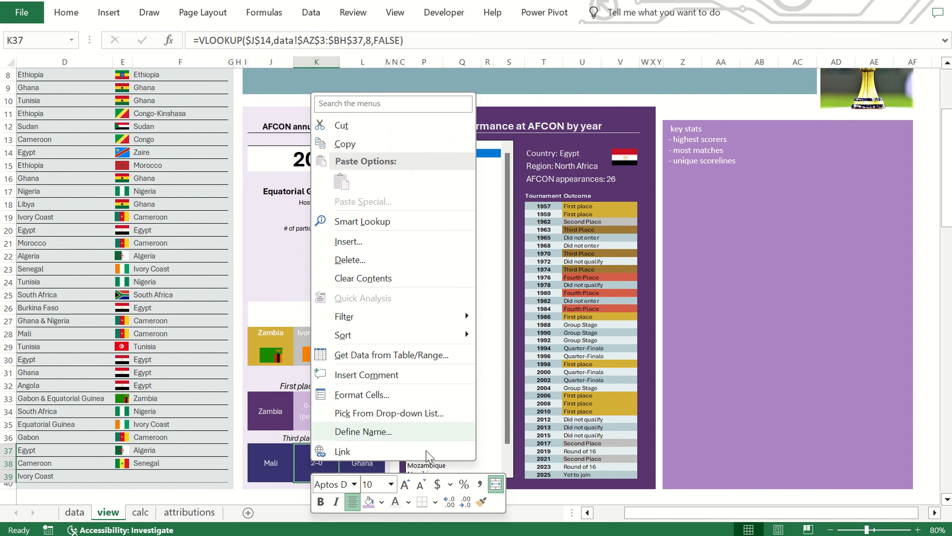
pyautogui.click(382, 501)
pyautogui.click(431, 367)
# Change the font colour of the score cells K33 and K37 to a dark shade
pyautogui.click(316, 411)
pyautogui.rightClick(314, 415)
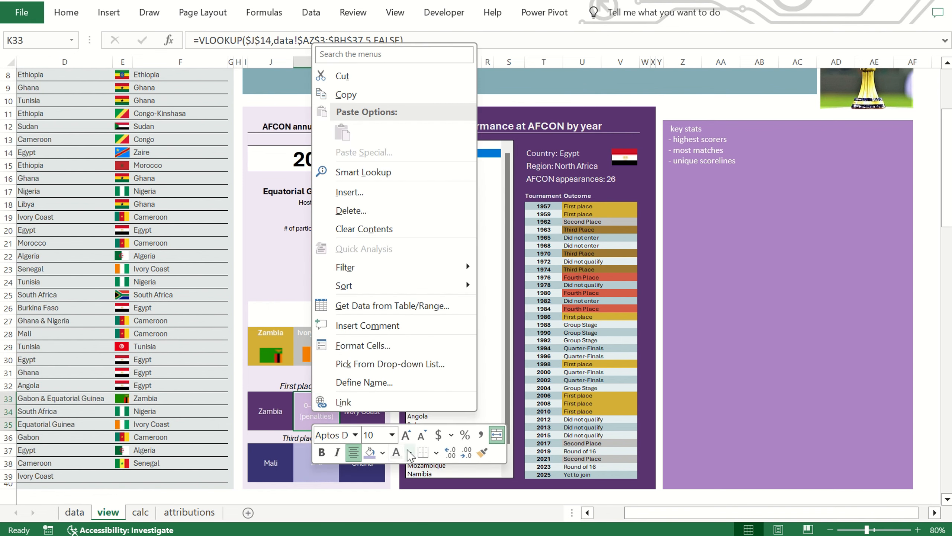
pyautogui.click(409, 453)
pyautogui.click(435, 301)
pyautogui.press('Down')
pyautogui.press('Down')
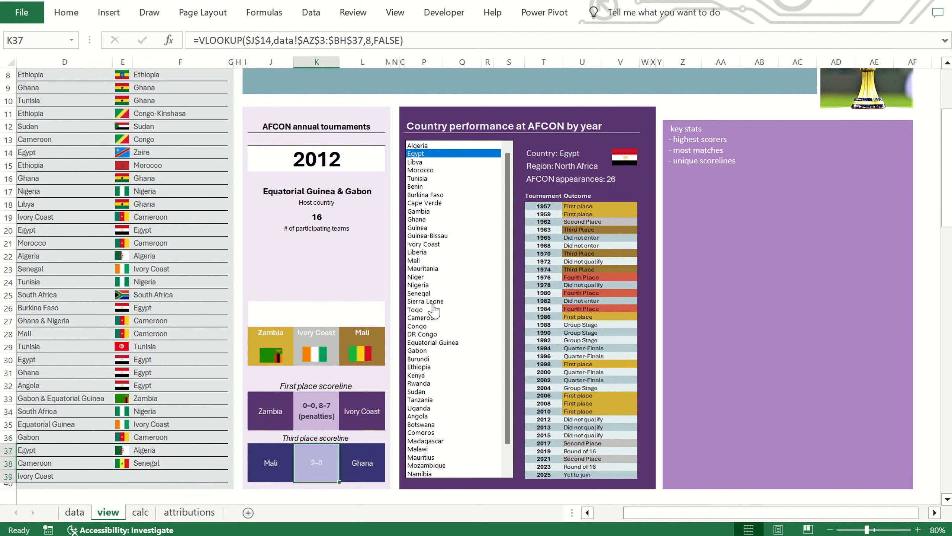
pyautogui.rightClick(317, 460)
pyautogui.click(414, 497)
# Extend the panel's lavender background over the white row above the podium and nudge the three podium flags up slightly
pyautogui.click(316, 268)
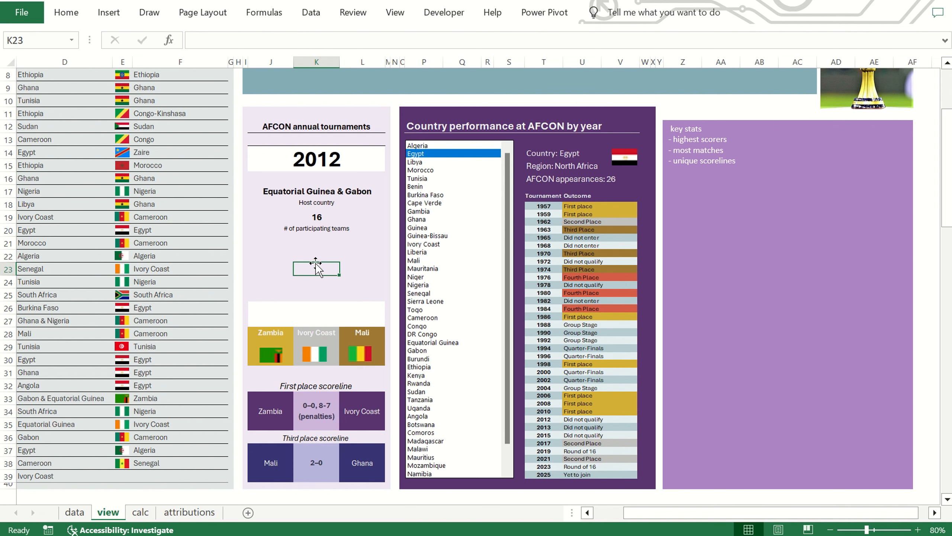
pyautogui.moveTo(245, 295); pyautogui.dragTo(379, 322)
pyautogui.click(269, 353)
pyautogui.keyDown('ctrl'); pyautogui.click(315, 353); pyautogui.keyUp('ctrl')
pyautogui.keyDown('ctrl'); pyautogui.click(365, 351); pyautogui.keyUp('ctrl')
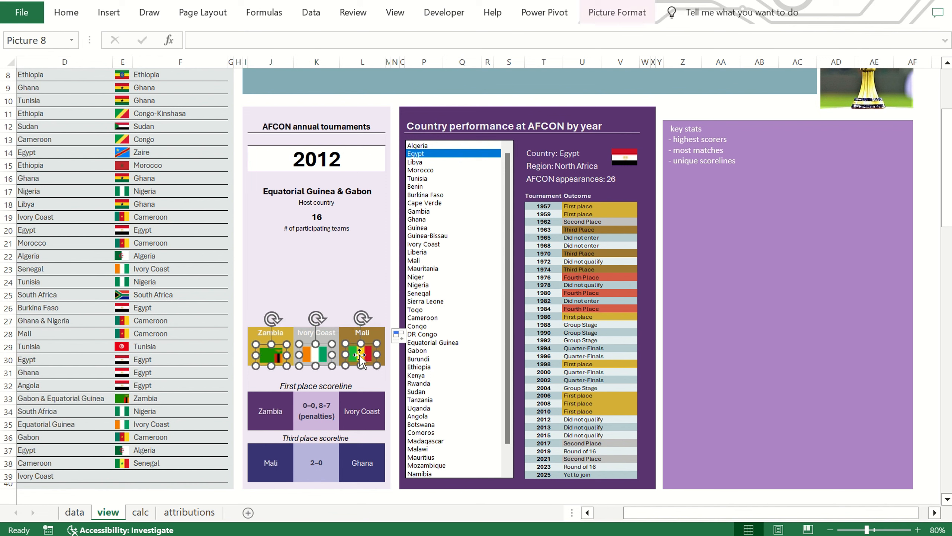
pyautogui.press('Up')
pyautogui.click(366, 268)
pyautogui.click(364, 351)
pyautogui.click(334, 267)
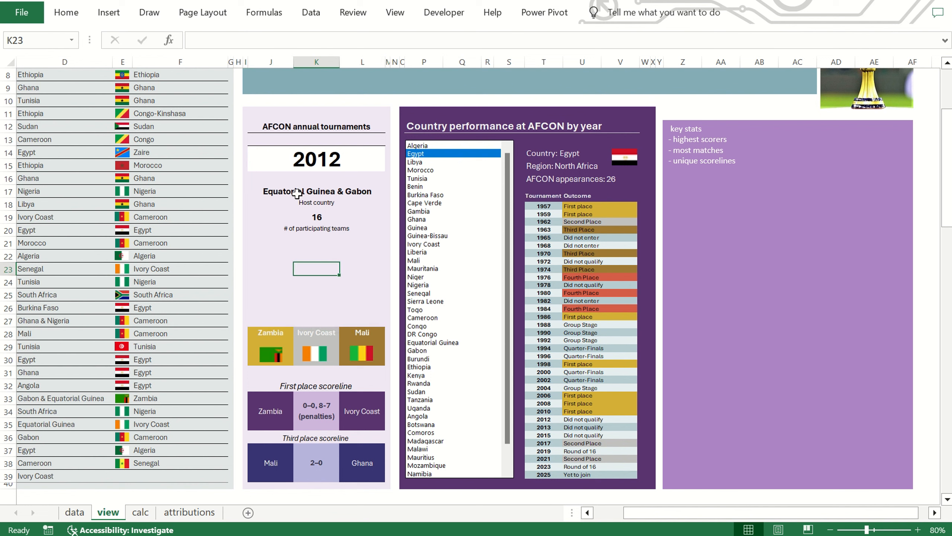
# Copy the host country value and its label from rows 17–18 to J22:L23
pyautogui.click(297, 191)
pyautogui.hotkey('ctrl', 'c')
pyautogui.press('Down')
pyautogui.press('Down')
pyautogui.press('Down')
pyautogui.hotkey('ctrl', 'v')
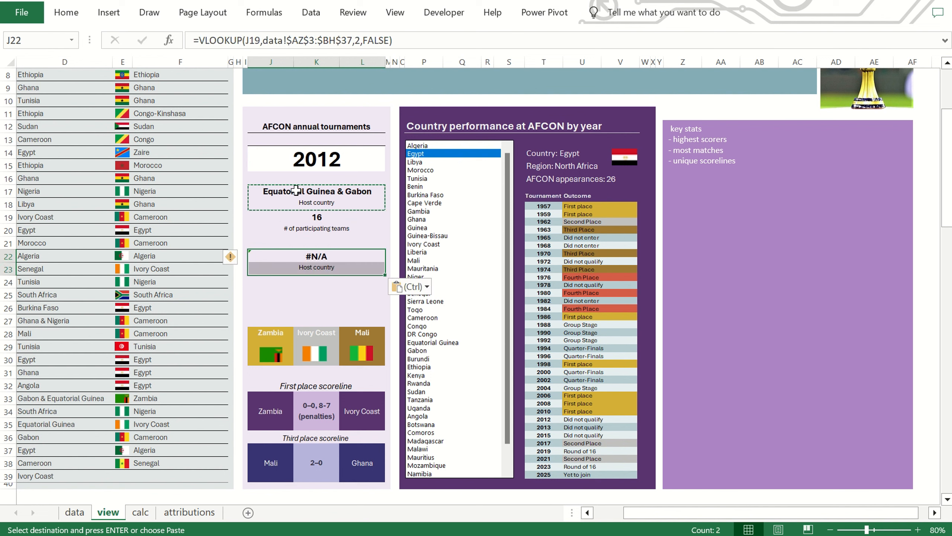
# Move the Host country label to J16, above the country name, and bottom-align it
pyautogui.press('Up')
pyautogui.press('Up')
pyautogui.press('Up')
pyautogui.press('Up')
pyautogui.hotkey('ctrl', 'x')
pyautogui.press('Up')
pyautogui.press('Up')
pyautogui.hotkey('ctrl', 'v')
pyautogui.click(66, 12)
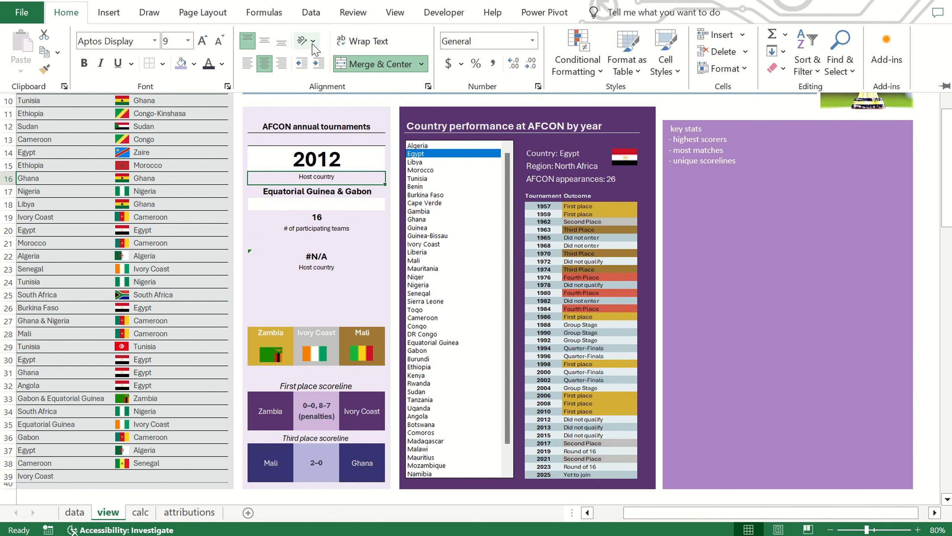
pyautogui.click(309, 192)
# Move the "# of participating teams" label to J18, above the team number
pyautogui.click(308, 230)
pyautogui.hotkey('ctrl', 'x')
pyautogui.press('Up')
pyautogui.press('Up')
pyautogui.hotkey('ctrl', 'v')
pyautogui.press('Up')
pyautogui.press('Up')
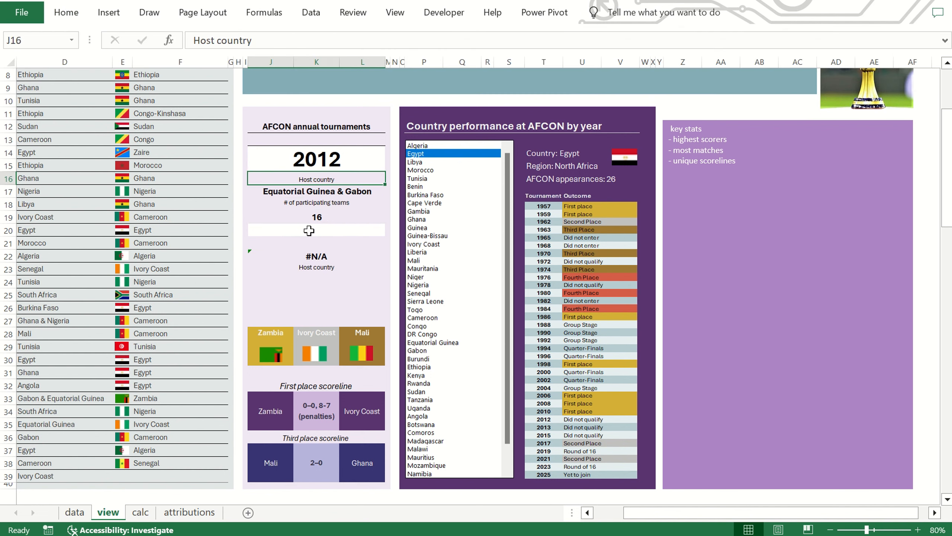
pyautogui.press('Down')
pyautogui.press('Down')
pyautogui.press('Down')
pyautogui.press('Down')
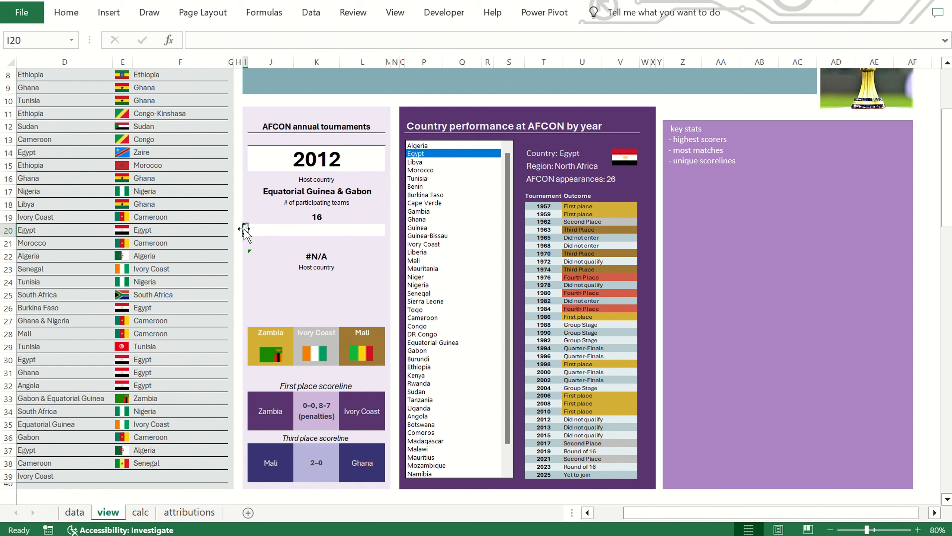
# Extend the lavender background across J20:L20 and move the copied Host country label from J23 to J20
pyautogui.moveTo(248, 236); pyautogui.dragTo(386, 234)
pyautogui.click(308, 268)
pyautogui.hotkey('ctrl', 'x')
pyautogui.press('Up')
pyautogui.press('Up')
pyautogui.press('Up')
pyautogui.hotkey('ctrl', 'v')
pyautogui.press('Down')
pyautogui.press('Right')
pyautogui.press('Right')
pyautogui.press('Right')
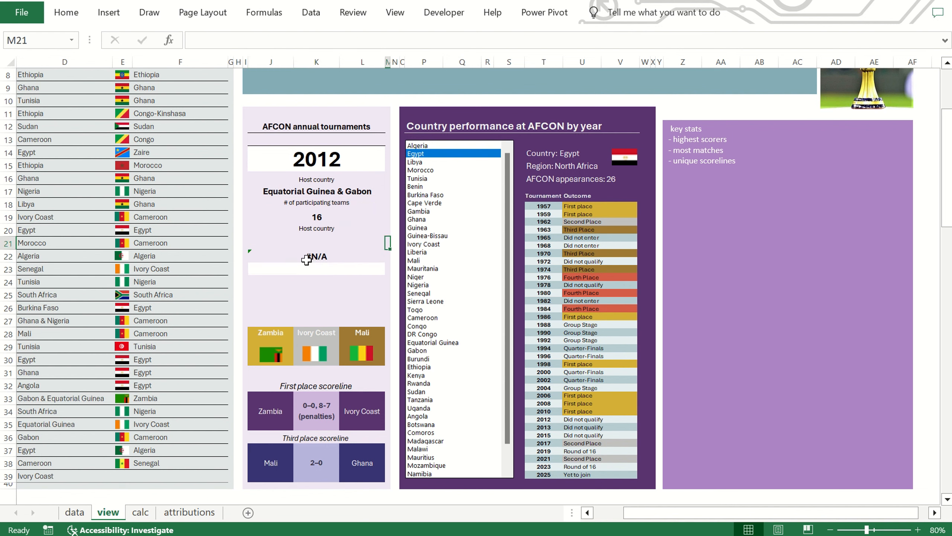
# Move the copied lookup formula from J22 up to J21, directly beneath its label
pyautogui.press('Left')
pyautogui.press('Down')
pyautogui.hotkey('ctrl', 'x')
pyautogui.press('Up')
pyautogui.press('Left')
pyautogui.press('Left')
pyautogui.hotkey('ctrl', 'v')
# Set J21's VLOOKUP to look up J14 with column index 4, and review the tournament table on the data sheet
pyautogui.click(257, 42)
pyautogui.moveTo(297, 212); pyautogui.dragTo(296, 146)
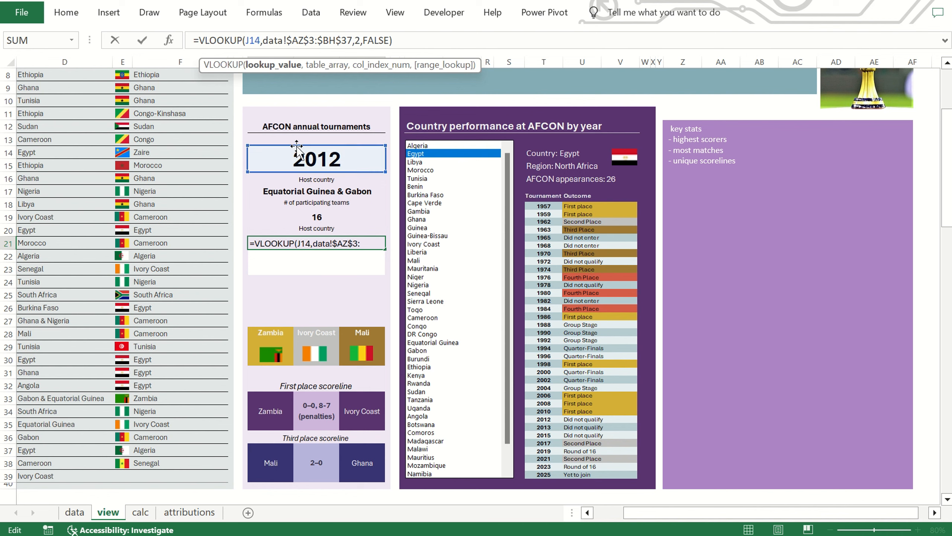
pyautogui.doubleClick(359, 43)
pyautogui.write('5')
pyautogui.press('Return')
pyautogui.click(74, 512)
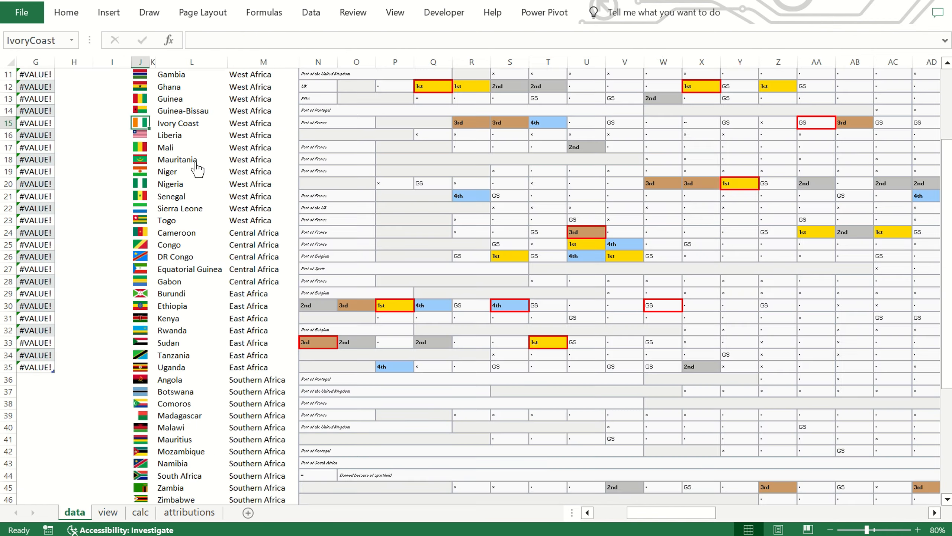
pyautogui.hscroll(-5, 198, 170)
pyautogui.scroll(4, 126, 105)
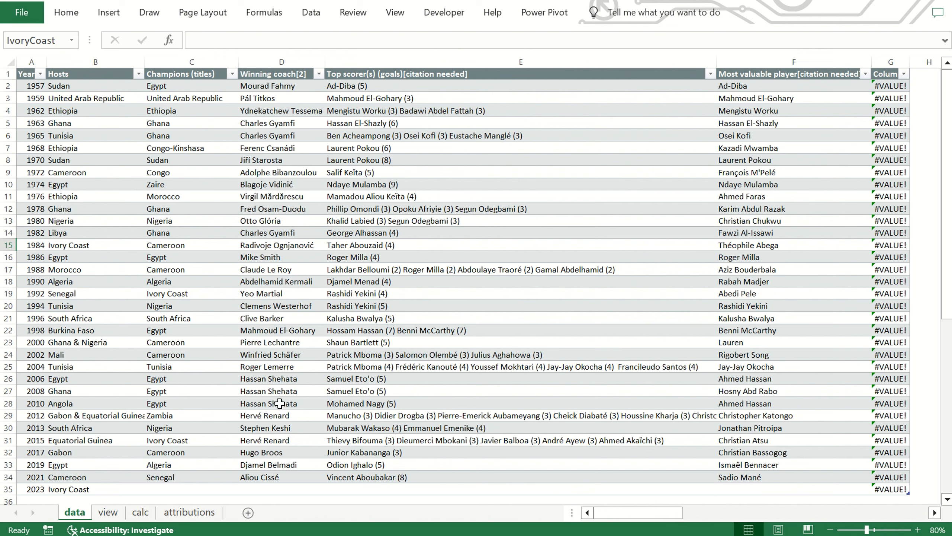
# Bottom-align the labels in J18 and J20 of the view sheet
pyautogui.click(109, 512)
pyautogui.press('Up')
pyautogui.press('Up')
pyautogui.press('Up')
pyautogui.press('Up')
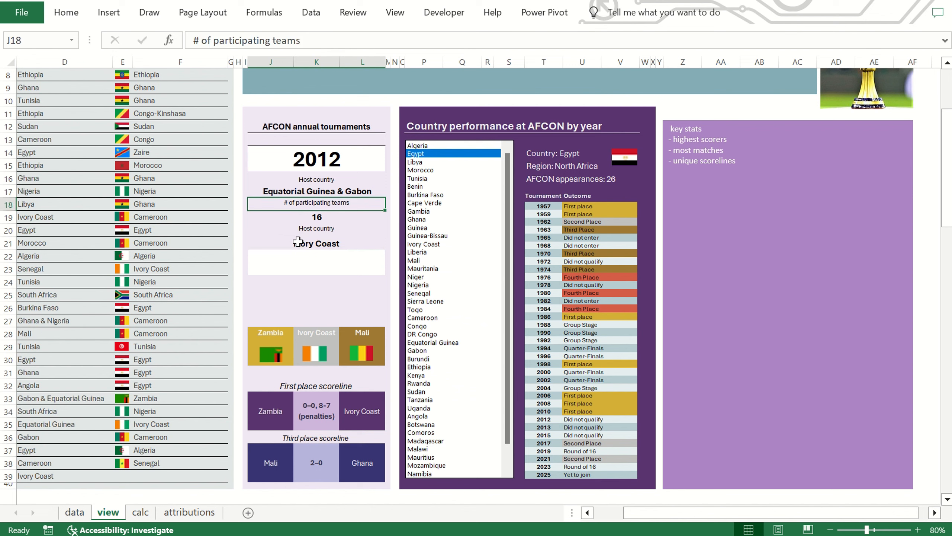
pyautogui.click(66, 11)
pyautogui.click(264, 41)
pyautogui.press('Down')
pyautogui.press('Down')
pyautogui.click(66, 12)
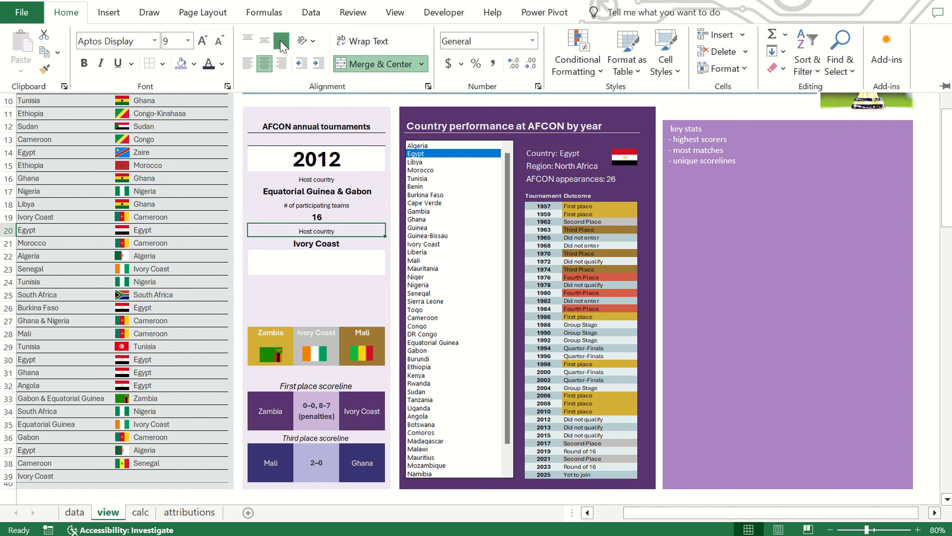
pyautogui.click(265, 40)
# Copy the label and value in J20:J21 down one row and clear the original label in J20
pyautogui.hotkey('shift', 'Down')
pyautogui.hotkey('ctrl', 'c')
pyautogui.press('Down')
pyautogui.hotkey('ctrl', 'v')
pyautogui.press('Up')
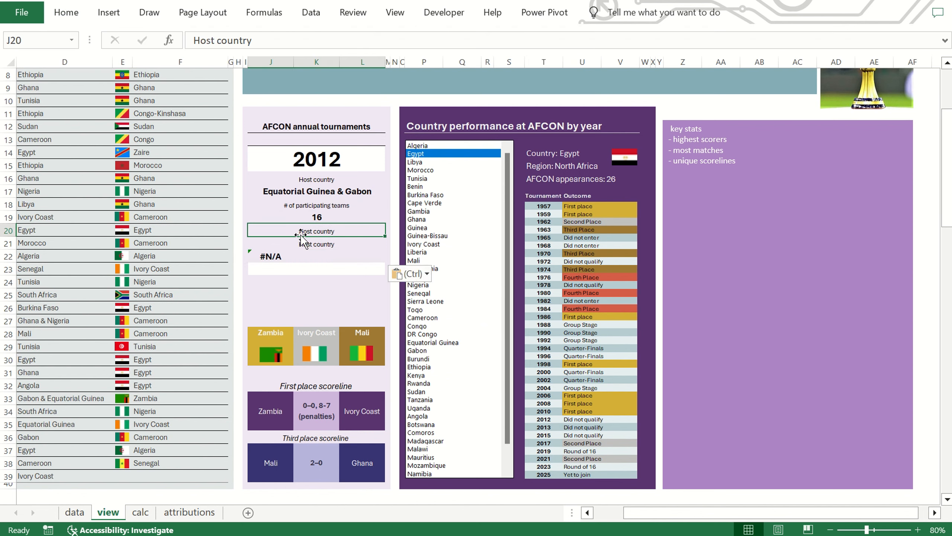
pyautogui.press('Delete')
# Change the label in J21 to "Top Goal scorers"
pyautogui.press('Down')
pyautogui.write('Mos')
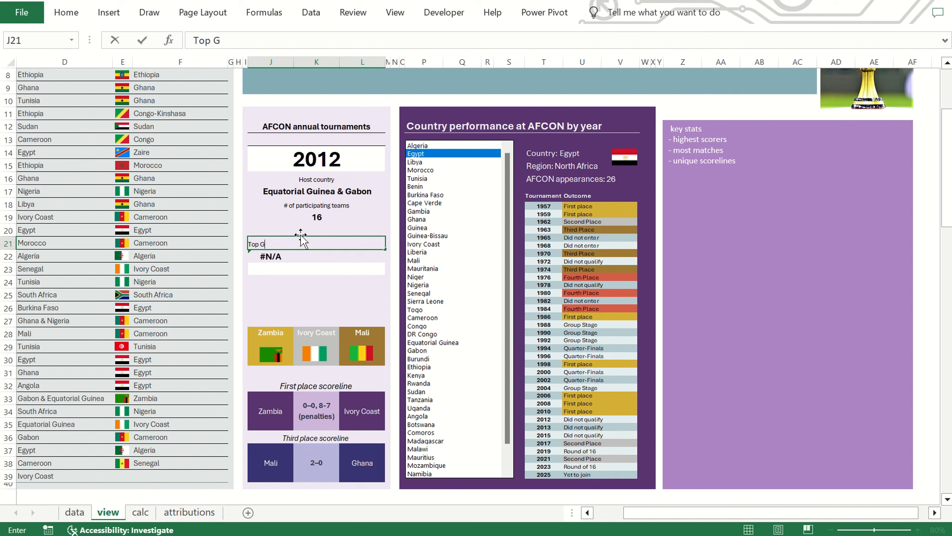
pyautogui.write('rs')
pyautogui.press('Return')
# Copy the J21 label to J24 and change the copy's text to "Most valuable player"
pyautogui.press('Up')
pyautogui.hotkey('ctrl', 'c')
pyautogui.press('Down')
pyautogui.press('Down')
pyautogui.press('Down')
pyautogui.hotkey('ctrl', 'v')
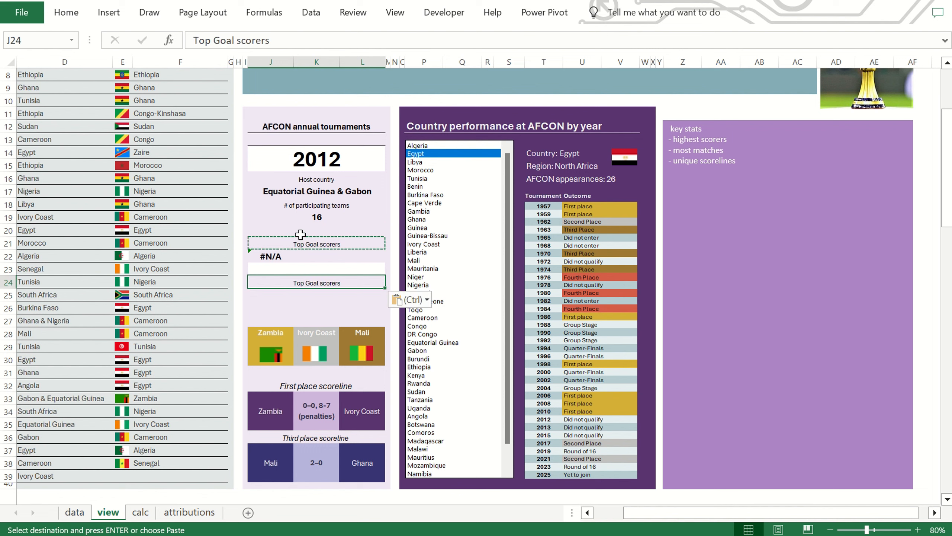
pyautogui.write('Most valuable player')
pyautogui.press('Return')
# Merge and centre J22:L23 with wrapped text
pyautogui.press('Up')
pyautogui.press('Up')
pyautogui.press('Up')
pyautogui.hotkey('shift', 'Right')
pyautogui.hotkey('shift', 'Right')
pyautogui.hotkey('shift', 'Down')
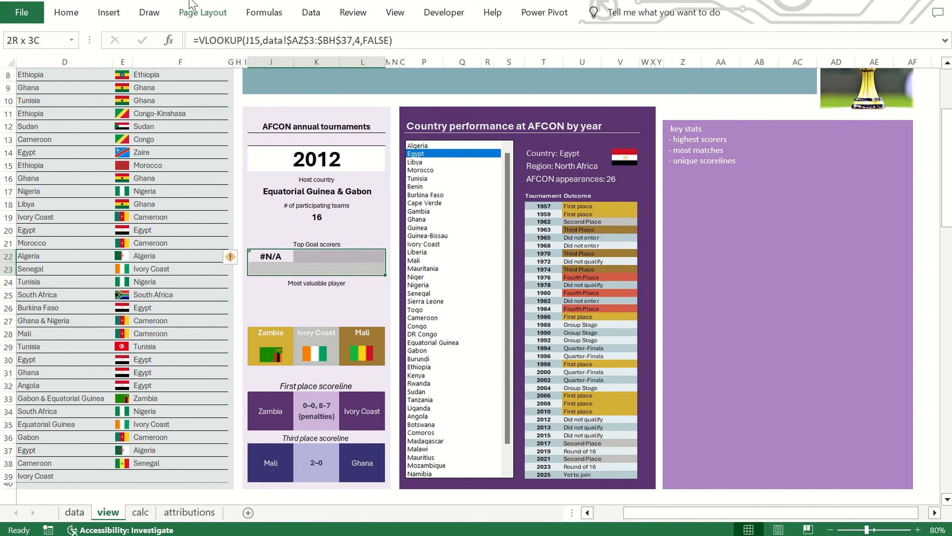
pyautogui.click(186, 3)
# Replace the lookup value in J22's VLOOKUP with the year cell J14
pyautogui.click(256, 41)
pyautogui.press('BackSpace')
pyautogui.press('BackSpace')
pyautogui.press('Delete')
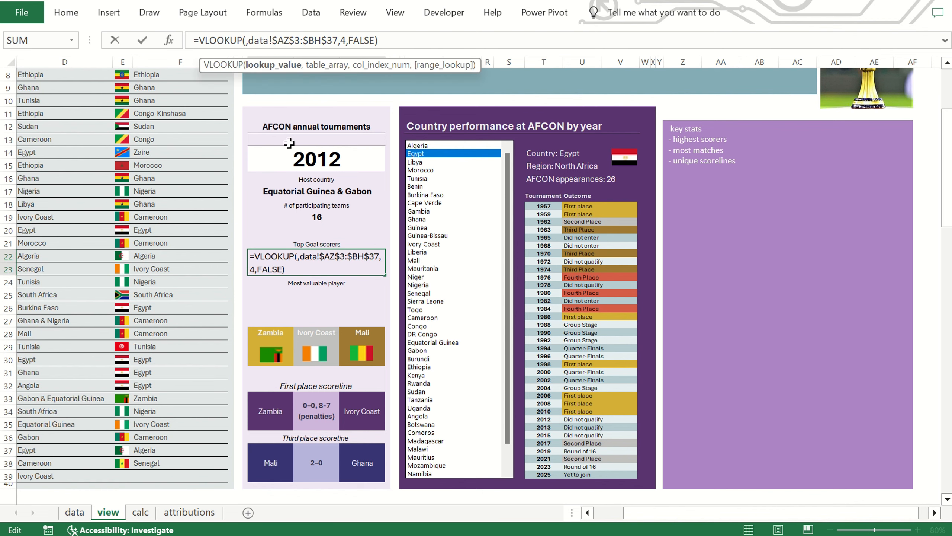
pyautogui.click(291, 164)
# Set the VLOOKUP's table array to data!$A$2:$G$35 and its column index to 5
pyautogui.moveTo(352, 41); pyautogui.dragTo(264, 40)
pyautogui.press('BackSpace')
pyautogui.click(75, 512)
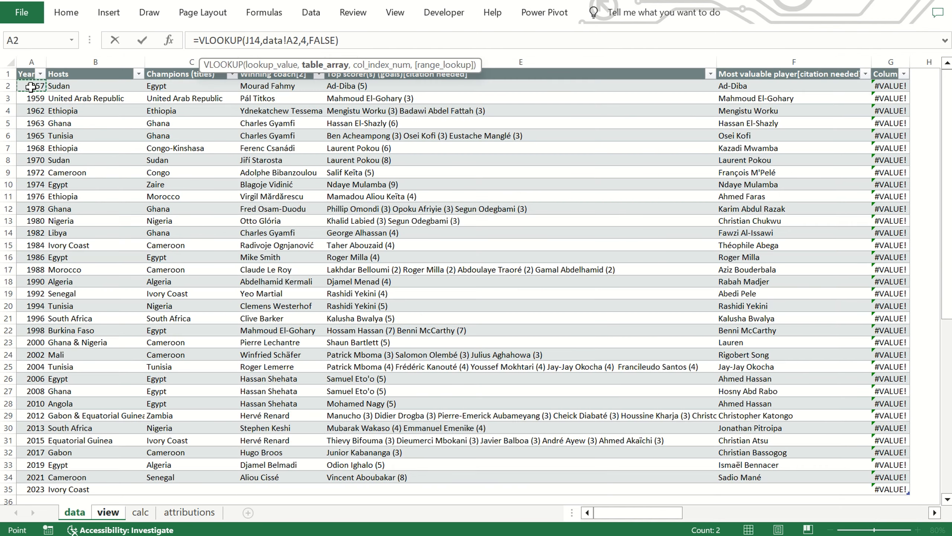
pyautogui.hotkey('ctrl', 'shift', 'Right')
pyautogui.hotkey('ctrl', 'shift', 'Down')
pyautogui.press('F4')
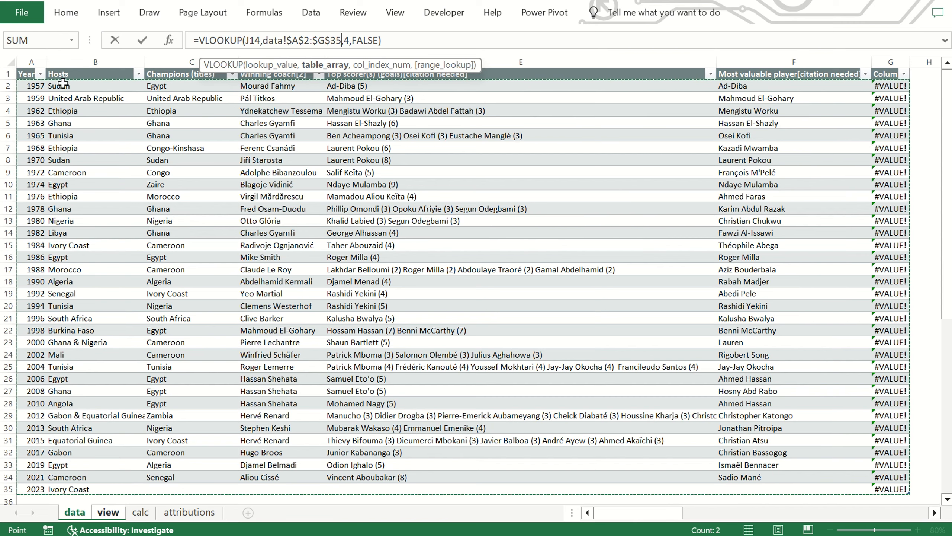
pyautogui.click(351, 41)
pyautogui.press('BackSpace')
pyautogui.write('5')
pyautogui.press('Return')
# Reduce the font size of the top scorers in J22 and compare them with the 2012 entry on the data sheet
pyautogui.press('Up')
pyautogui.press('Down')
pyautogui.press('Down')
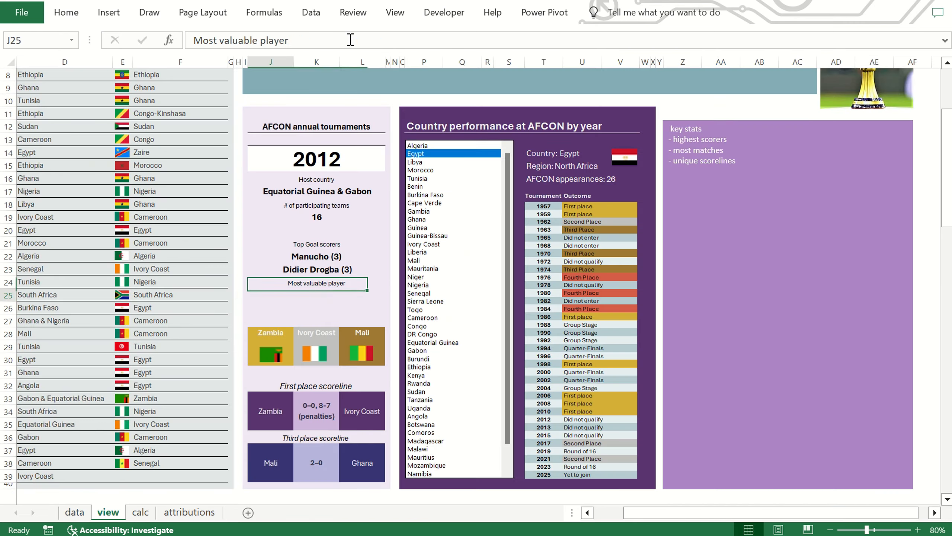
pyautogui.press('Up')
pyautogui.click(77, 513)
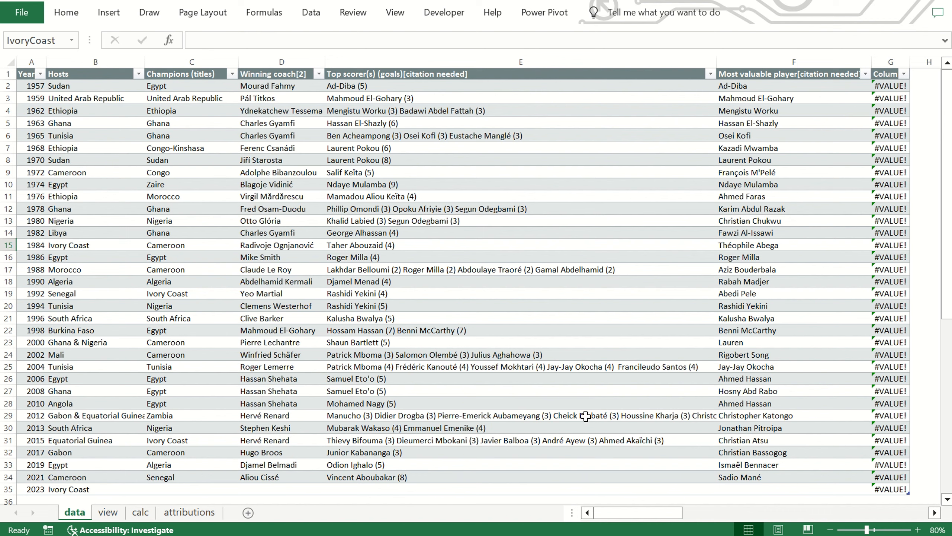
pyautogui.click(110, 512)
pyautogui.click(300, 262)
pyautogui.click(69, 14)
pyautogui.click(221, 39)
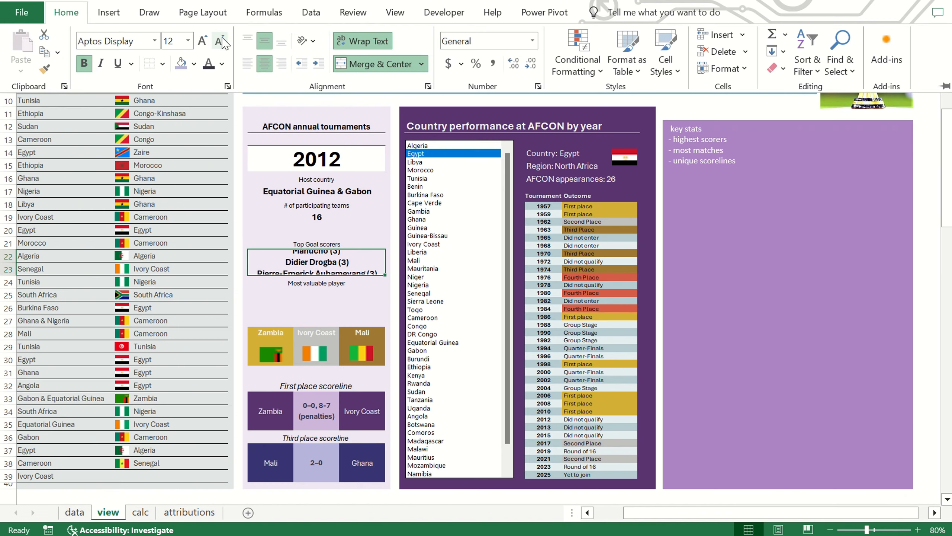
pyautogui.click(221, 39)
pyautogui.click(75, 512)
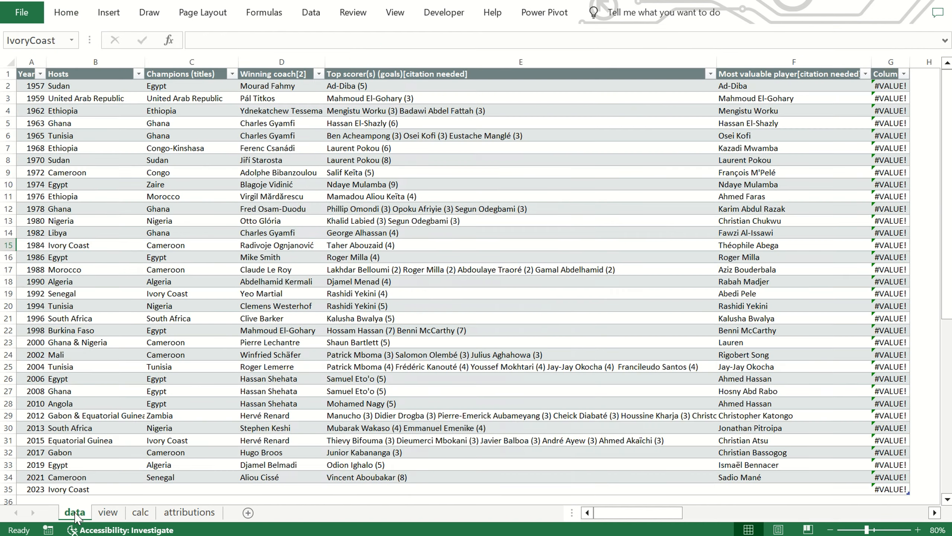
pyautogui.click(398, 414)
# Move the "Most valuable player" label on the view sheet down one row to J25
pyautogui.click(108, 512)
pyautogui.click(291, 282)
pyautogui.hotkey('ctrl', 'c')
pyautogui.press('Down')
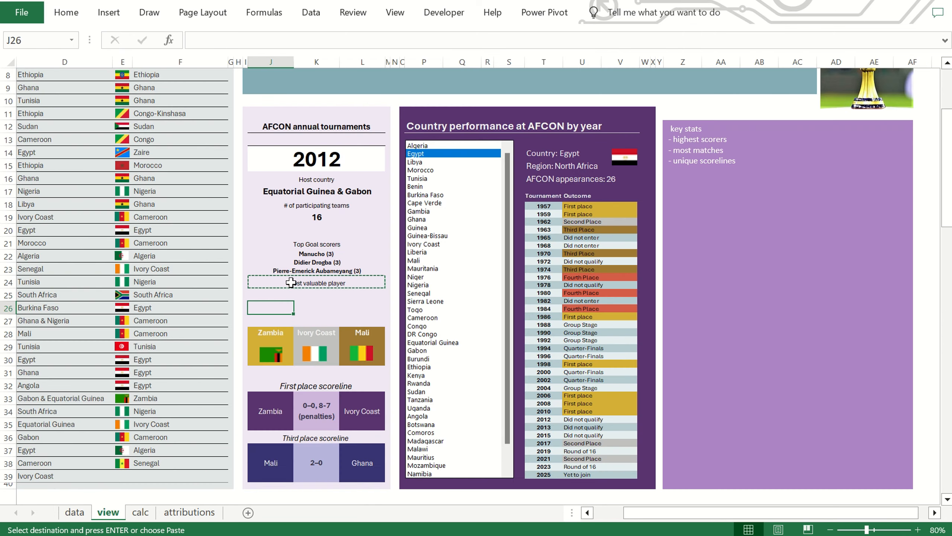
pyautogui.press('Up')
pyautogui.hotkey('ctrl', 'v')
# Extend the merged top scorers cell one row down so that it spans J22:L24
pyautogui.press('Up')
pyautogui.press('Up')
pyautogui.hotkey('shift', 'Down')
pyautogui.hotkey('alt', 'h')
pyautogui.press('m')
pyautogui.press('c')
pyautogui.hotkey('alt', 'h')
pyautogui.press('m')
pyautogui.press('c')
pyautogui.click(455, 307)
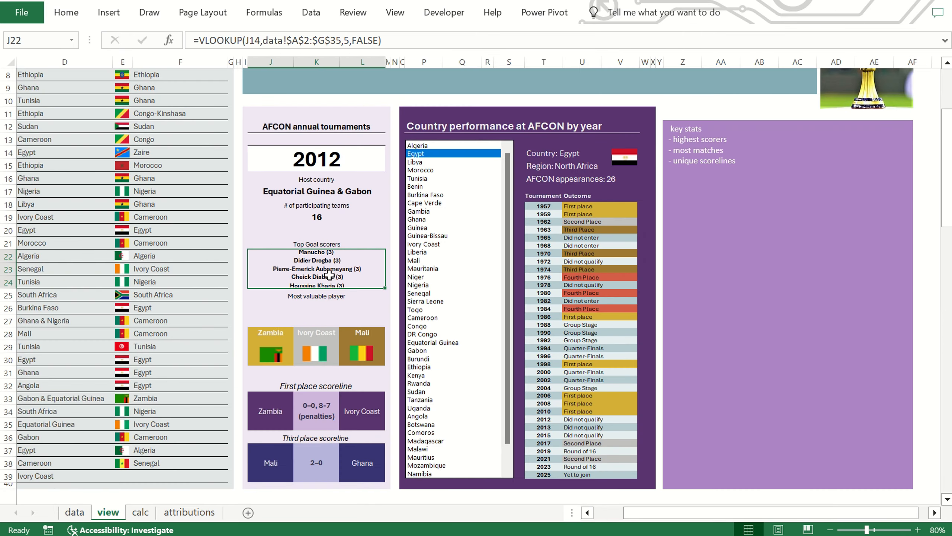
# Unmerge the third place scoreline cells in J37:L39
pyautogui.click(317, 408)
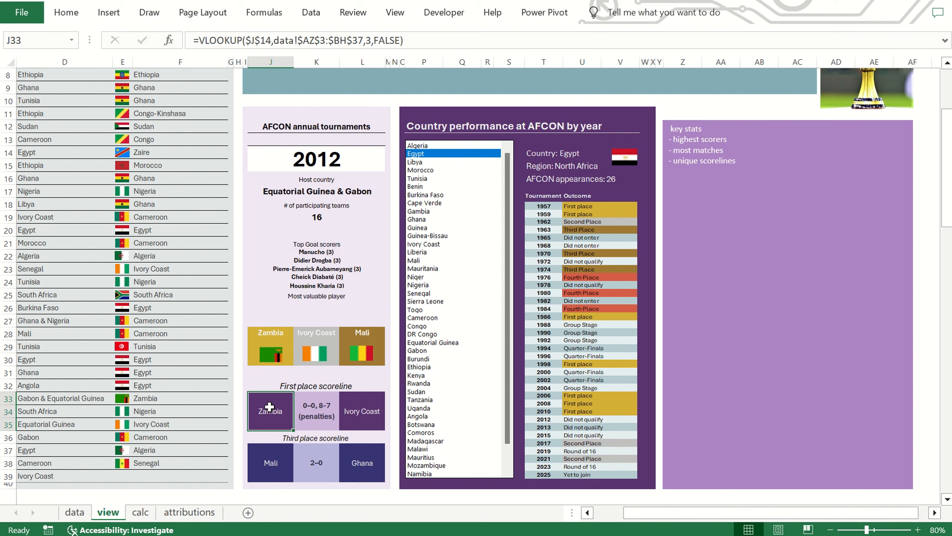
pyautogui.press('Down')
pyautogui.click(266, 462)
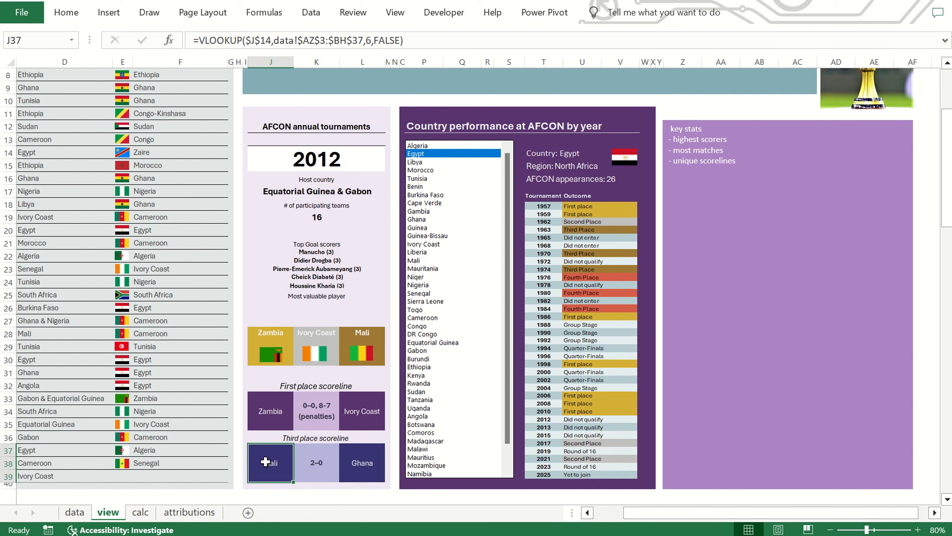
pyautogui.press('Left')
pyautogui.press('Right')
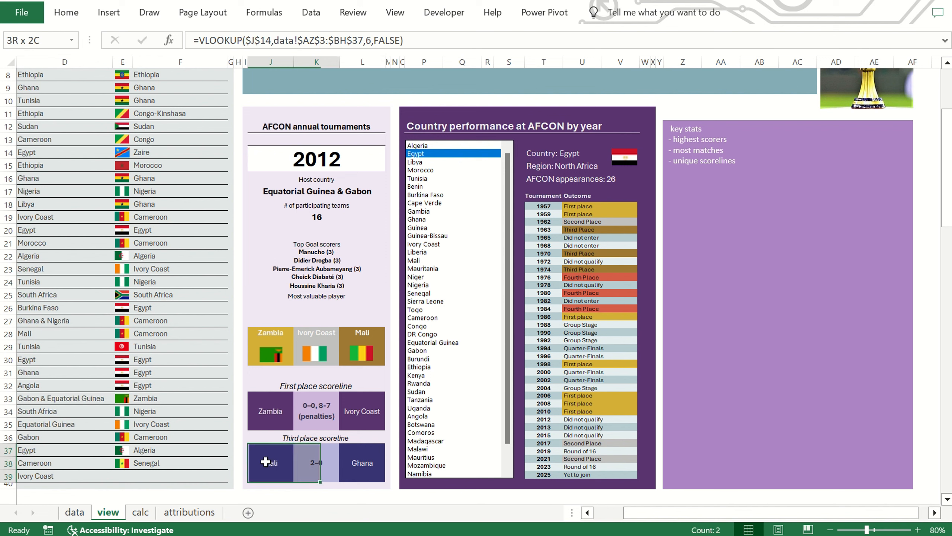
pyautogui.hotkey('shift', 'Right')
pyautogui.click(210, 1)
pyautogui.click(263, 460)
pyautogui.click(262, 449)
pyautogui.hotkey('shift', 'Right')
pyautogui.hotkey('shift', 'Right')
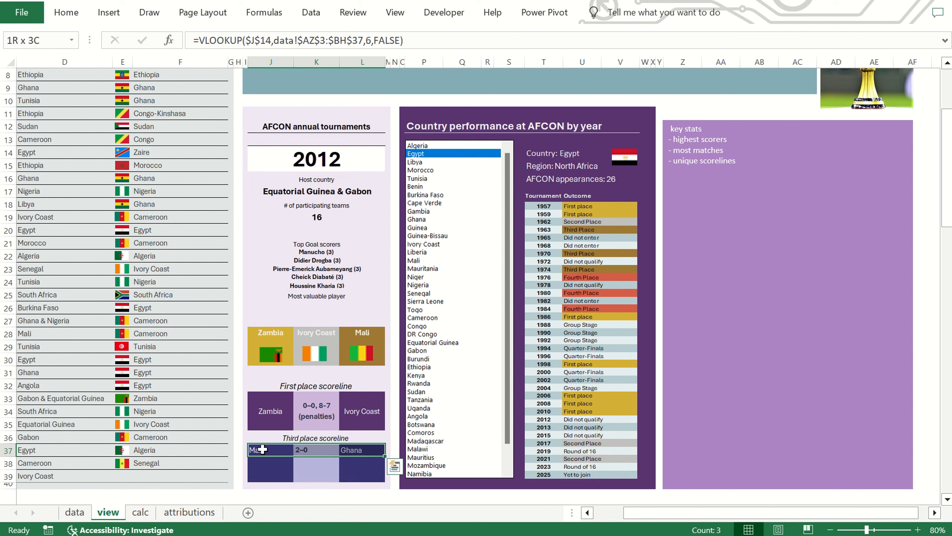
# Move the third place scoreline values down to J38:L38 and merge each one with the cell below it in row 39
pyautogui.hotkey('ctrl', 'x')
pyautogui.press('Down')
pyautogui.hotkey('ctrl', 'v')
pyautogui.hotkey('shift', 'Left')
pyautogui.hotkey('shift', 'Left')
pyautogui.hotkey('shift', 'Down')
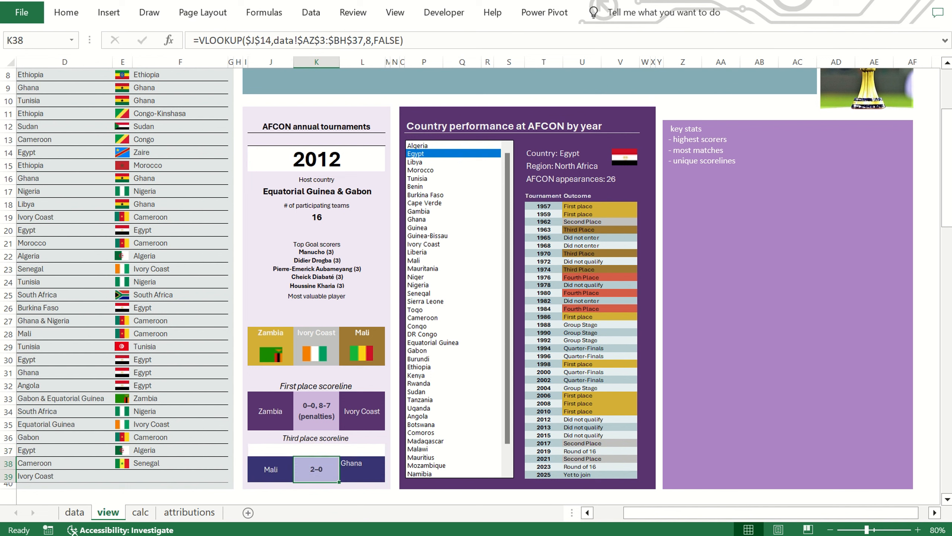
pyautogui.press('Right')
pyautogui.hotkey('shift', 'Down')
pyautogui.press('F4')
# Move the "Third place scoreline" label down one row to J37
pyautogui.press('Up')
pyautogui.press('Up')
pyautogui.hotkey('ctrl', 'x')
pyautogui.press('Down')
pyautogui.press('Left')
pyautogui.press('Left')
pyautogui.hotkey('ctrl', 'v')
# Unmerge the first place scoreline cells in J33:L35 and move the first team's cell down to J35
pyautogui.press('Up')
pyautogui.press('Up')
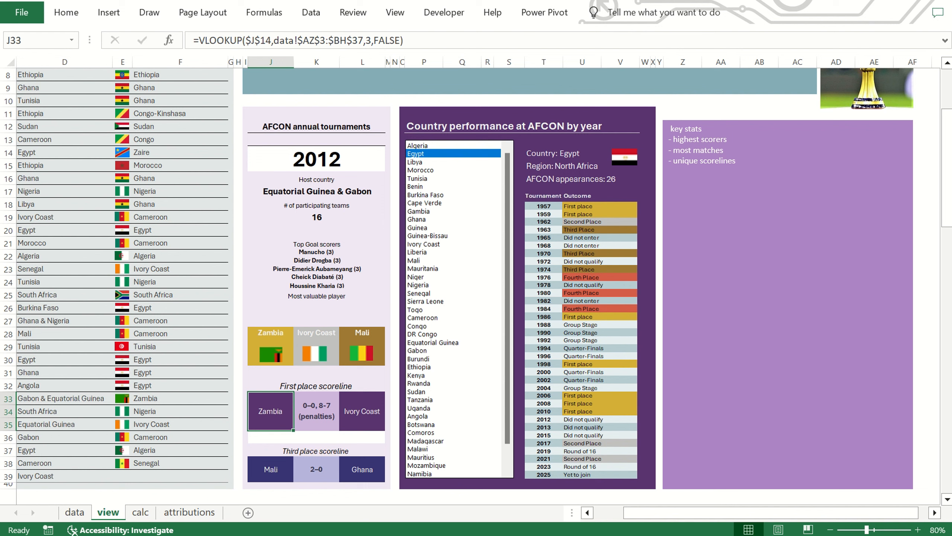
pyautogui.hotkey('shift', 'Right')
pyautogui.hotkey('shift', 'Right')
pyautogui.press('F4')
pyautogui.press('Up')
pyautogui.press('Down')
pyautogui.hotkey('shift', 'Down')
pyautogui.hotkey('ctrl', 'x')
pyautogui.press('Down')
pyautogui.press('Down')
pyautogui.hotkey('ctrl', 'v')
# Move the final's score and the second team from row 33 down to K35 and L35
pyautogui.press('Right')
pyautogui.press('Up')
pyautogui.press('Up')
pyautogui.hotkey('shift', 'Down')
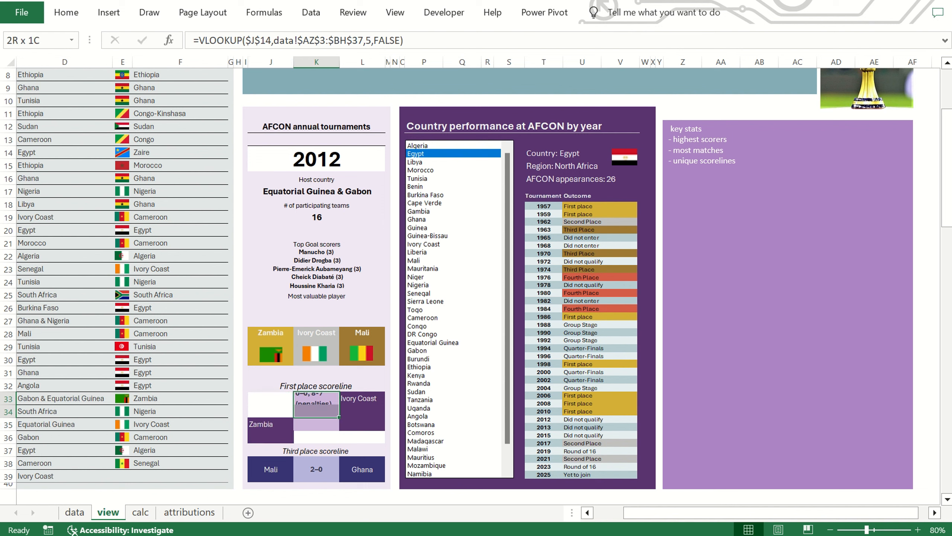
pyautogui.hotkey('ctrl', 'x')
pyautogui.press('Down')
pyautogui.press('Down')
pyautogui.hotkey('ctrl', 'v')
pyautogui.press('Right')
pyautogui.press('Up')
pyautogui.press('Up')
pyautogui.hotkey('ctrl', 'x')
pyautogui.press('Down')
pyautogui.press('Down')
pyautogui.hotkey('ctrl', 'v')
# Move the "First place scoreline" label down two rows to J34
pyautogui.press('Left')
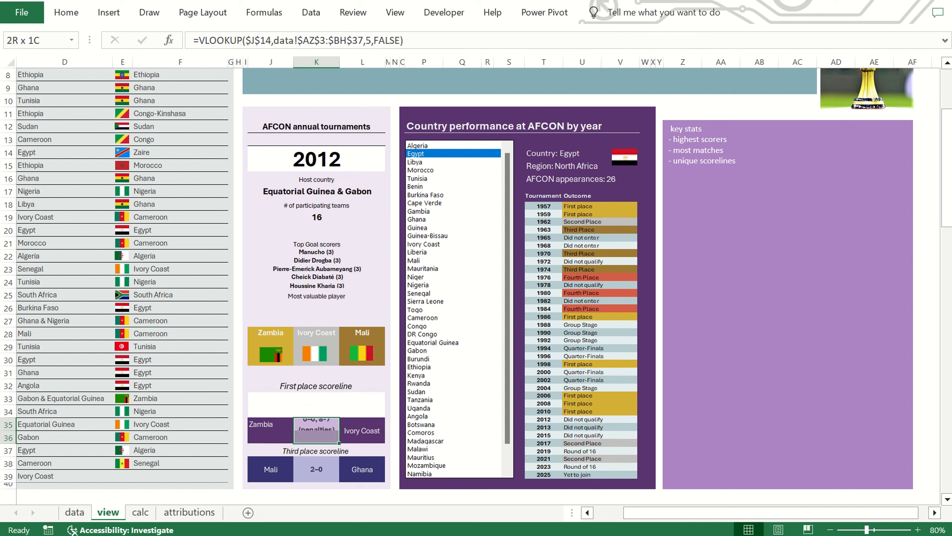
pyautogui.press('Up')
pyautogui.press('Up')
pyautogui.hotkey('ctrl', 'x')
pyautogui.press('Down')
pyautogui.press('Down')
pyautogui.hotkey('ctrl', 'v')
pyautogui.press('Up')
pyautogui.press('Up')
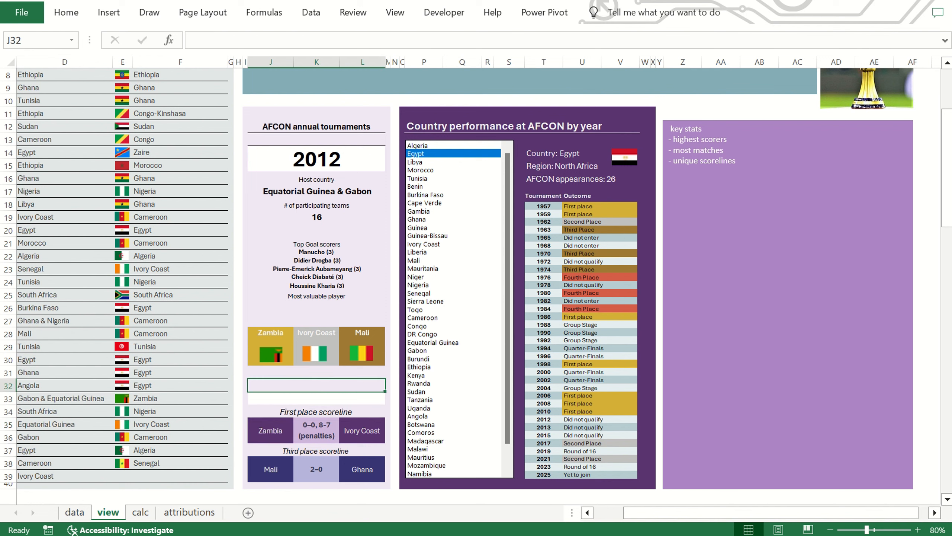
# Move the gold winner cell with its flag from J28 down to J31
pyautogui.press('Up')
pyautogui.press('Up')
pyautogui.press('Up')
pyautogui.press('Down')
pyautogui.press('Up')
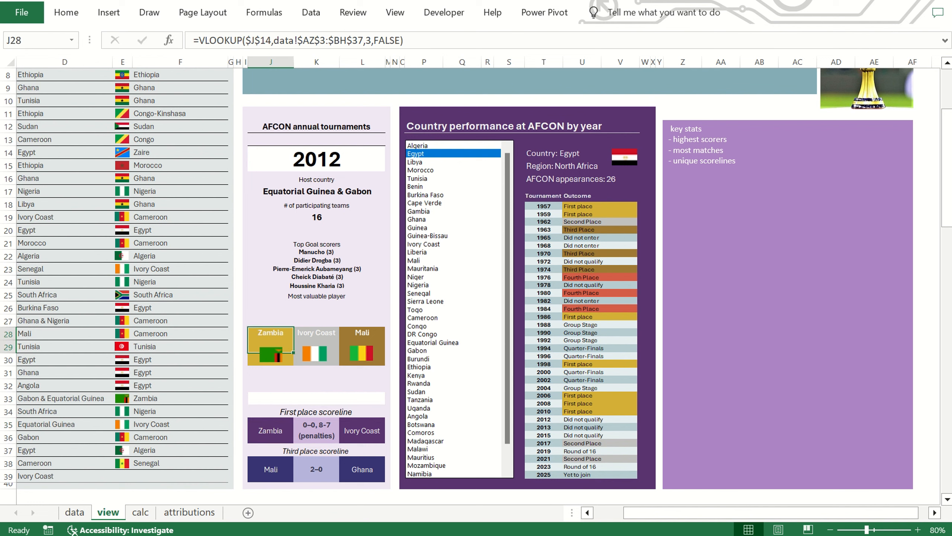
pyautogui.hotkey('ctrl', 'x')
pyautogui.press('Down')
pyautogui.hotkey('ctrl', 'v')
pyautogui.press('Return')
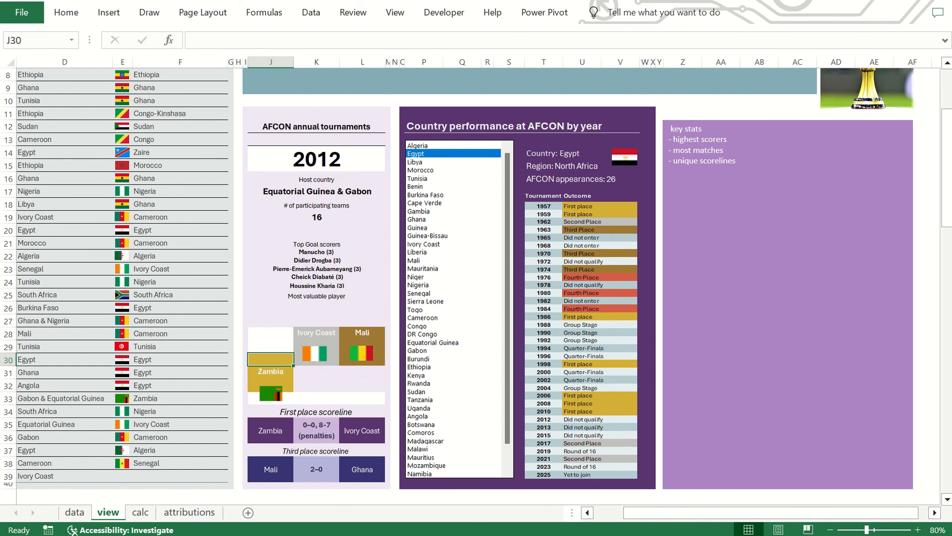
# Move the silver runner-up cell with its flag from K28 down to K31 and merge it with the cell below
pyautogui.press('Right')
pyautogui.press('Up')
pyautogui.press('Up')
pyautogui.hotkey('ctrl', 'x')
pyautogui.press('Down')
pyautogui.press('Down')
pyautogui.hotkey('ctrl', 'v')
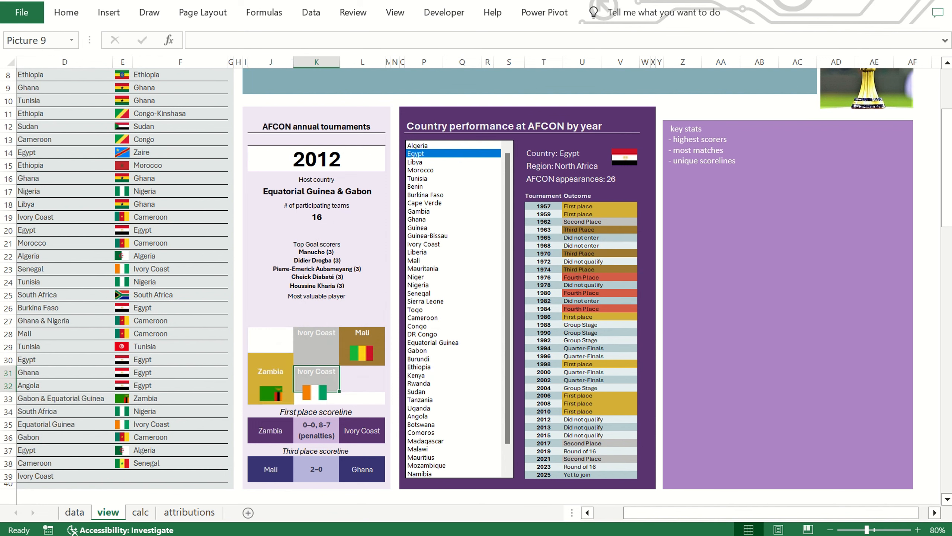
pyautogui.hotkey('shift', 'Down')
pyautogui.hotkey('alt', 'h')
pyautogui.press('m')
pyautogui.press('c')
# Move the bronze third-place cell with its flag from L28 down to L31
pyautogui.press('Right')
pyautogui.press('Up')
pyautogui.press('Up')
pyautogui.hotkey('ctrl', 'x')
pyautogui.press('Down')
pyautogui.hotkey('ctrl', 'v')
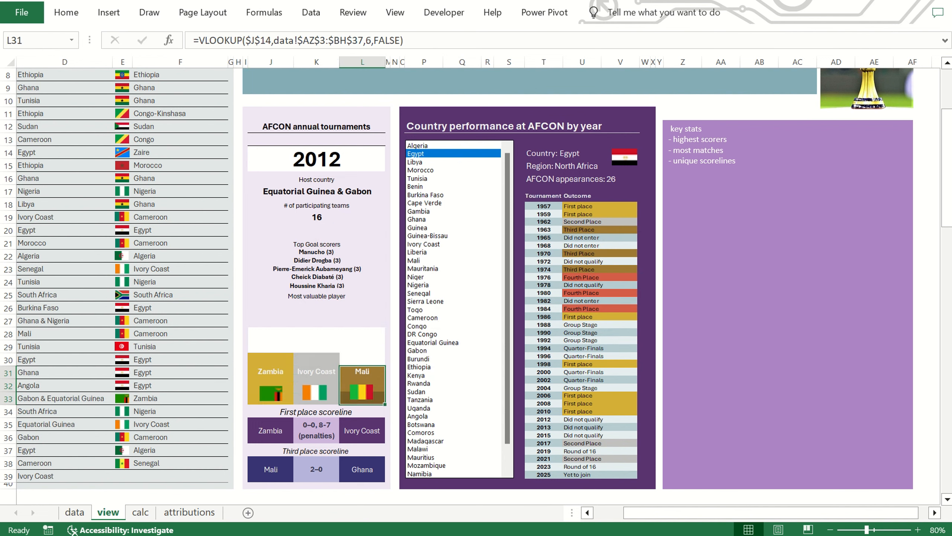
# Fill the panel background from I28:I30 across the blank white cells J28:L30
pyautogui.click(258, 336)
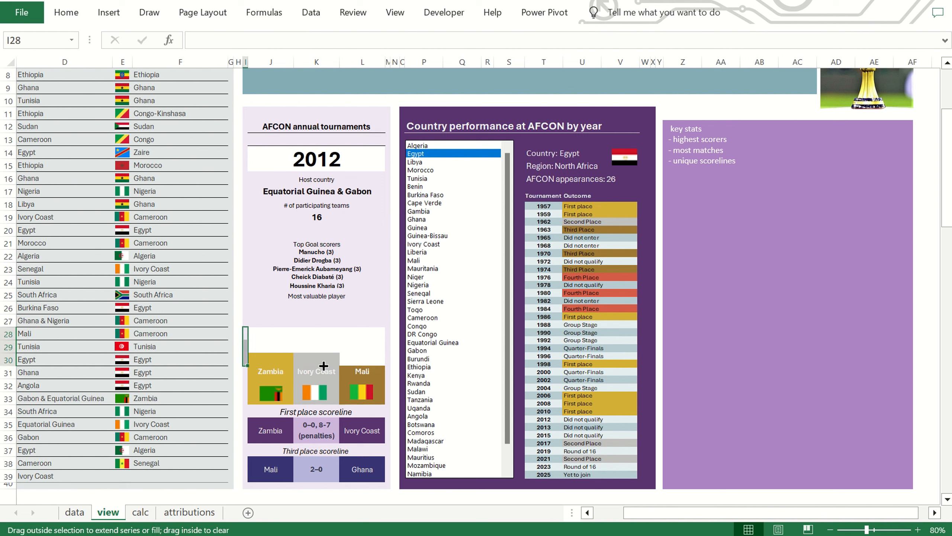
pyautogui.moveTo(324, 366); pyautogui.dragTo(365, 361)
pyautogui.click(330, 332)
# Move the gold, silver and bronze podium block with its flags from J31:L33 up to J27:L29
pyautogui.click(254, 371)
pyautogui.hotkey('shift', 'Right')
pyautogui.hotkey('shift', 'Right')
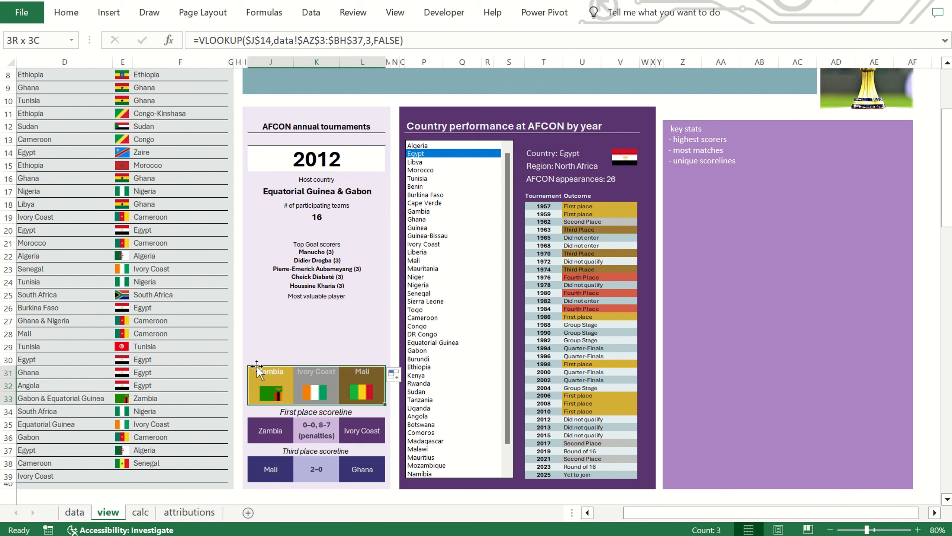
pyautogui.hotkey('ctrl', 'x')
pyautogui.press('Up')
pyautogui.press('Up')
pyautogui.press('Up')
pyautogui.press('Up')
pyautogui.hotkey('ctrl', 'v')
# Move the podium block with its flags to J30:L32 and fill the panel background from I33 across row 33
pyautogui.press('Down')
pyautogui.press('Up')
pyautogui.hotkey('shift', 'Right')
pyautogui.hotkey('shift', 'Right')
pyautogui.hotkey('ctrl', 'x')
pyautogui.click(257, 369)
pyautogui.press('Up')
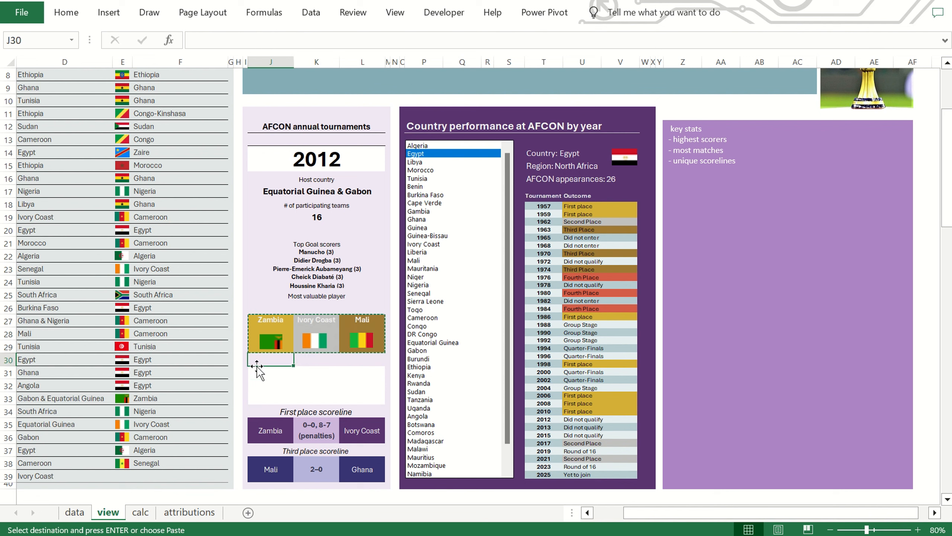
pyautogui.hotkey('ctrl', 'v')
pyautogui.click(247, 396)
pyautogui.moveTo(385, 410); pyautogui.dragTo(390, 410)
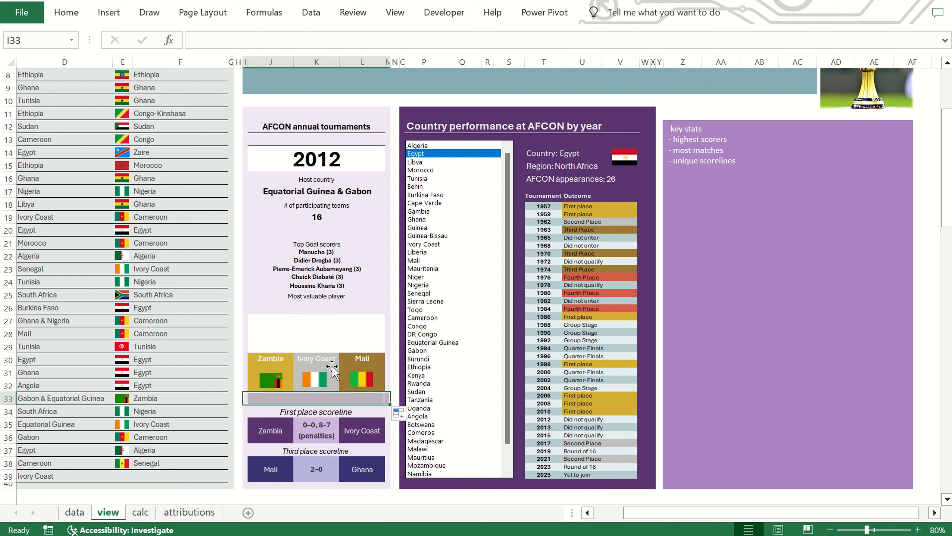
# Move the "Most valuable player" label from J25 down to J27
pyautogui.click(320, 305)
pyautogui.click(310, 296)
pyautogui.hotkey('ctrl', 'x')
pyautogui.press('Down')
pyautogui.press('Down')
pyautogui.hotkey('ctrl', 'v')
# Copy the text of the top scorers' VLOOKUP formula in J22 into J26
pyautogui.press('Down')
pyautogui.press('Up')
pyautogui.press('Up')
pyautogui.press('Up')
pyautogui.press('Up')
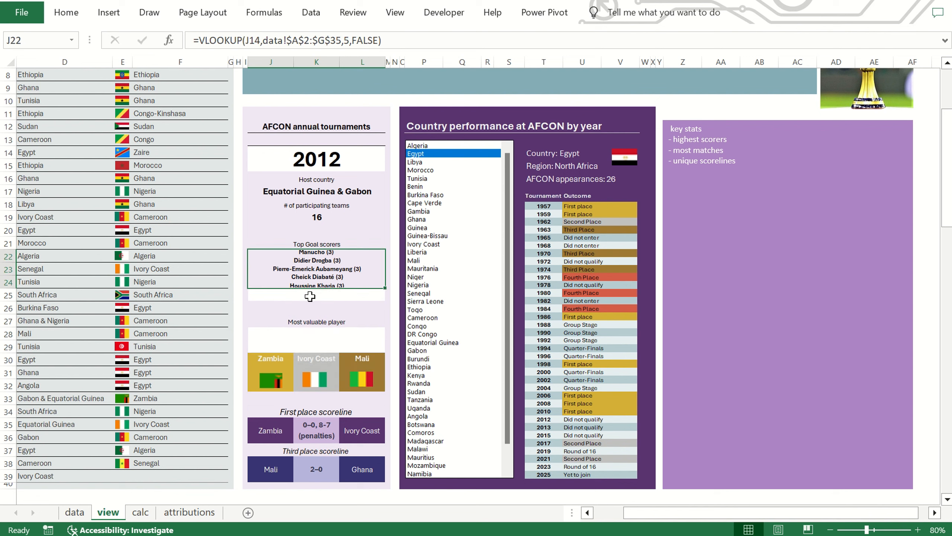
pyautogui.moveTo(389, 35); pyautogui.dragTo(197, 28)
pyautogui.hotkey('ctrl', 'c')
pyautogui.press('Escape')
pyautogui.press('Down')
pyautogui.press('Down')
pyautogui.press('Down')
pyautogui.press('Down')
pyautogui.press('Up')
pyautogui.press('Up')
pyautogui.hotkey('ctrl', 'v')
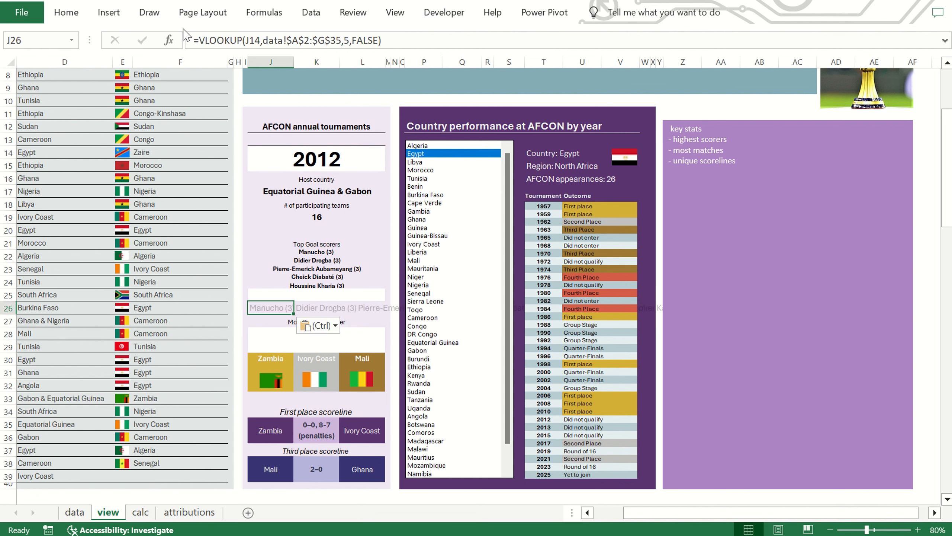
# Set the column index of the VLOOKUP in J26 to 6 to return the most valuable player
pyautogui.click(349, 39)
pyautogui.press('BackSpace')
pyautogui.write('6')
pyautogui.hotkey('ctrl', 'Return')
# Move the most valuable player formula from J26 to J28 and select J28:L28
pyautogui.hotkey('ctrl', 'c')
pyautogui.press('Down')
pyautogui.press('Down')
pyautogui.hotkey('ctrl', 'v')
pyautogui.hotkey('shift', 'Right')
pyautogui.hotkey('shift', 'Right')
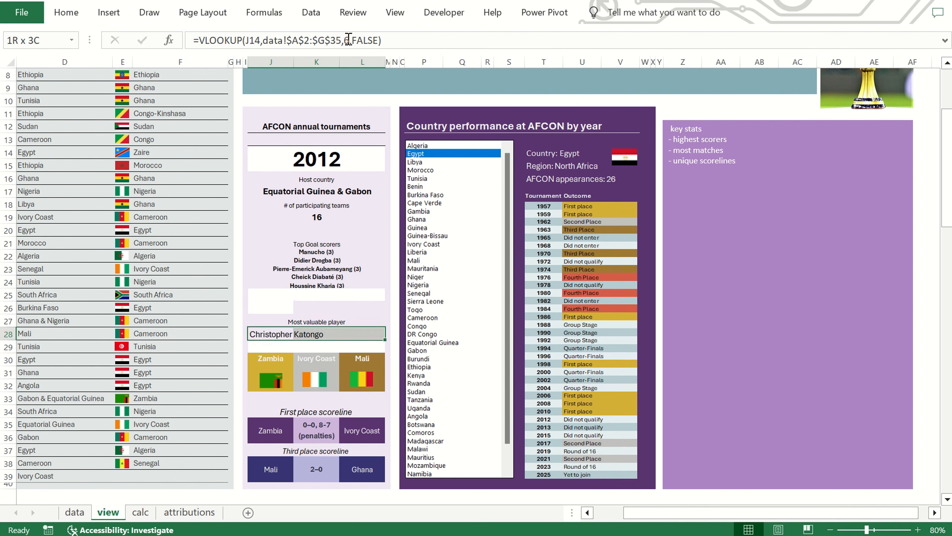
# Extend the lavender panel background across I29:M29 below the most valuable player's name
pyautogui.press('Down')
pyautogui.press('Left')
pyautogui.moveTo(248, 353); pyautogui.dragTo(389, 346)
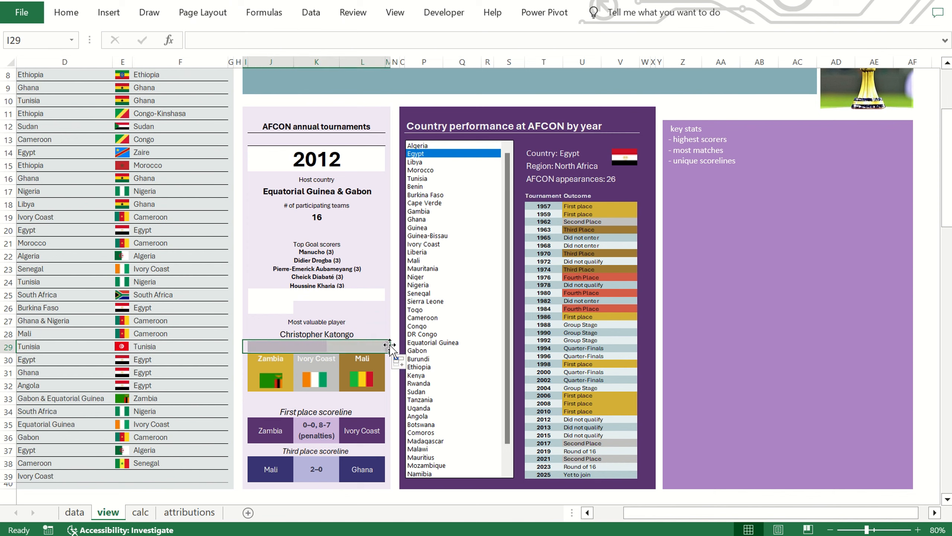
# Look up a star emoji on emojikeyboard.io and try placing it on both sides of the "Most valuable player" label in J27
pyautogui.click(307, 324)
pyautogui.click(457, 487)
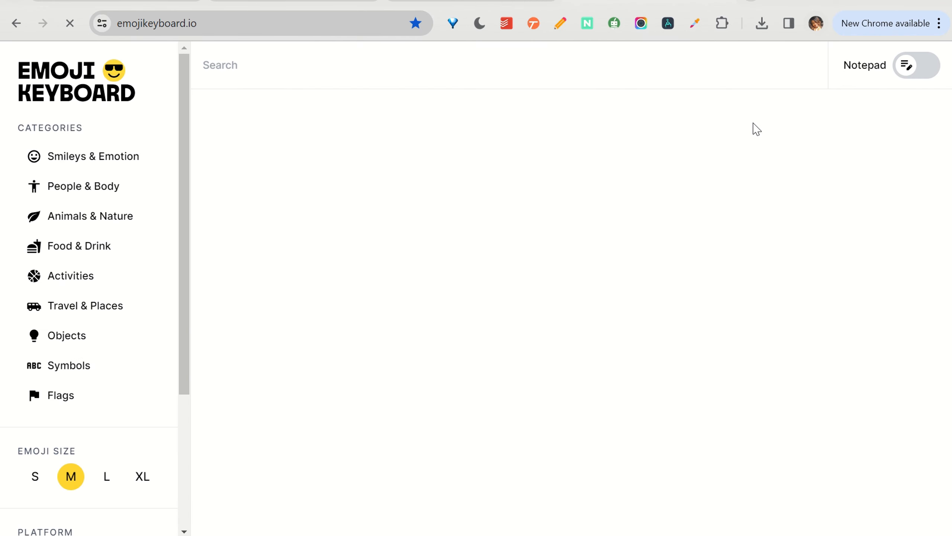
pyautogui.scroll(-5, 645, 285)
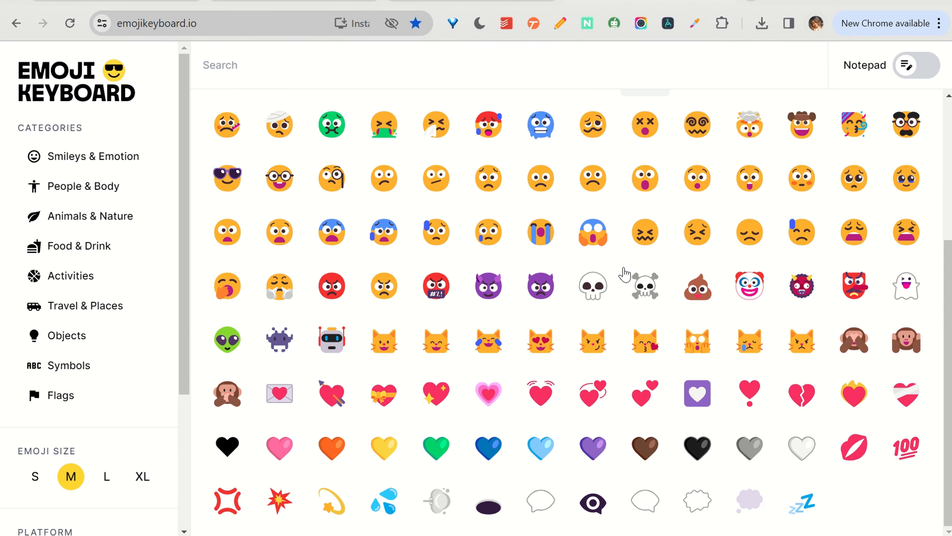
pyautogui.scroll(5, 330, 277)
pyautogui.click(235, 58)
pyautogui.write('star')
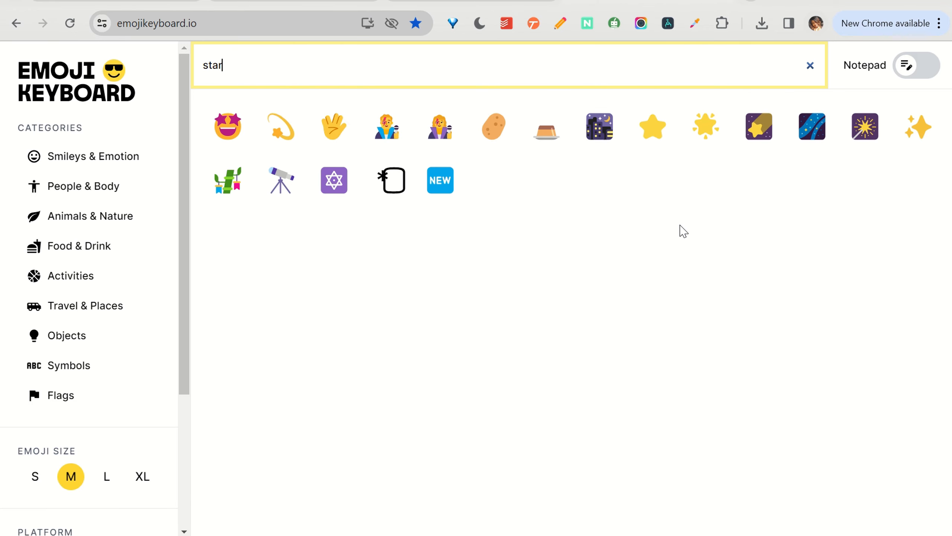
pyautogui.click(712, 131)
pyautogui.hotkey('alt', 'Tab')
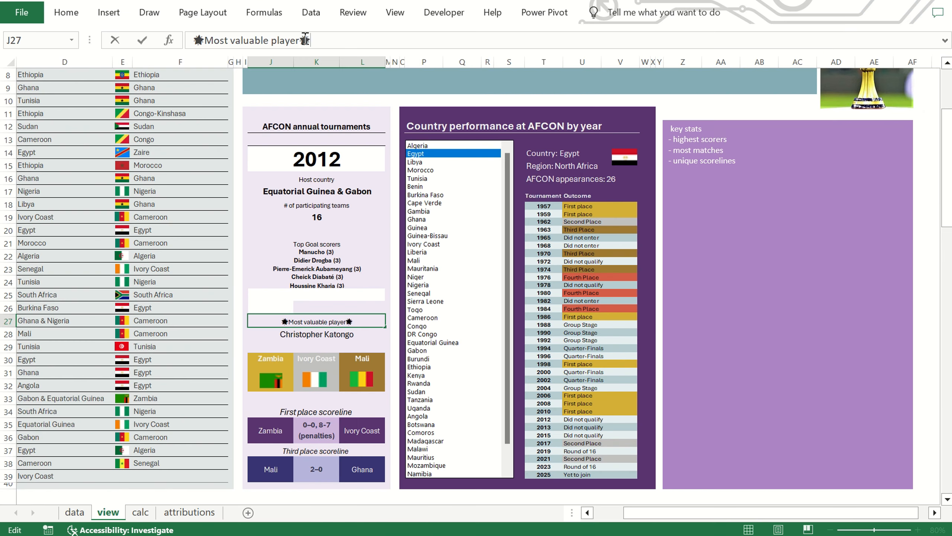
pyautogui.hotkey('ctrl', 'Return')
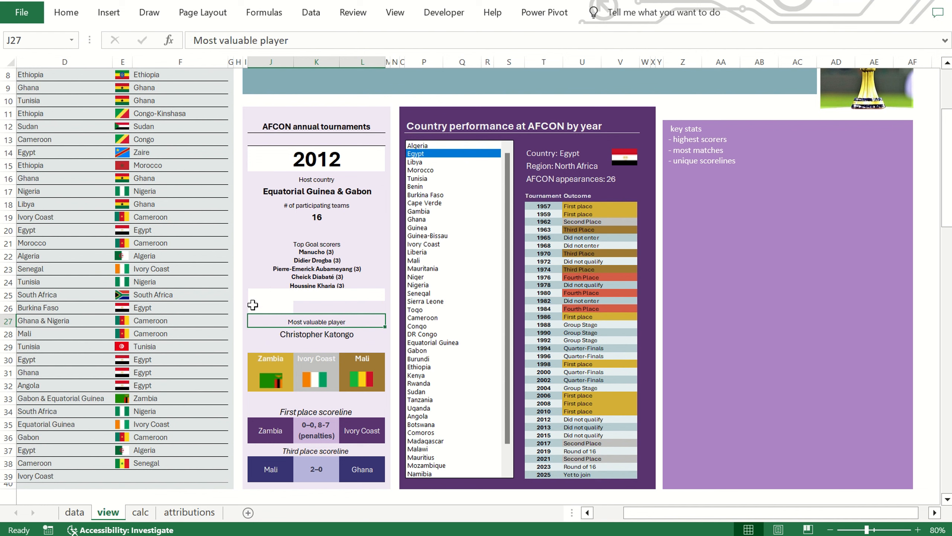
# Extend the lavender panel background across I26:M26 above the "Most valuable player" label
pyautogui.click(245, 306)
pyautogui.moveTo(248, 314); pyautogui.dragTo(390, 307)
pyautogui.press('Up')
pyautogui.press('Up')
pyautogui.press('Down')
pyautogui.press('Down')
pyautogui.press('Down')
pyautogui.press('Down')
pyautogui.press('Right')
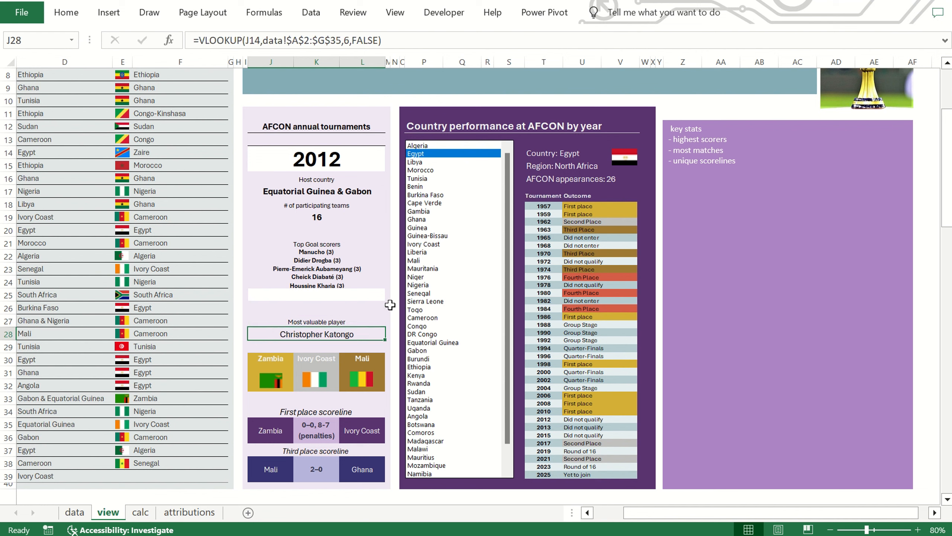
# Merge and center the top scorers list across J22:L26
pyautogui.press('Up')
pyautogui.press('Up')
pyautogui.press('Up')
pyautogui.press('Up')
pyautogui.press('Up')
pyautogui.press('Up')
pyautogui.hotkey('shift', 'Down')
pyautogui.hotkey('shift', 'Down')
pyautogui.hotkey('shift', 'Down')
pyautogui.hotkey('shift', 'Down')
pyautogui.click(170, 0)
pyautogui.click(171, 1)
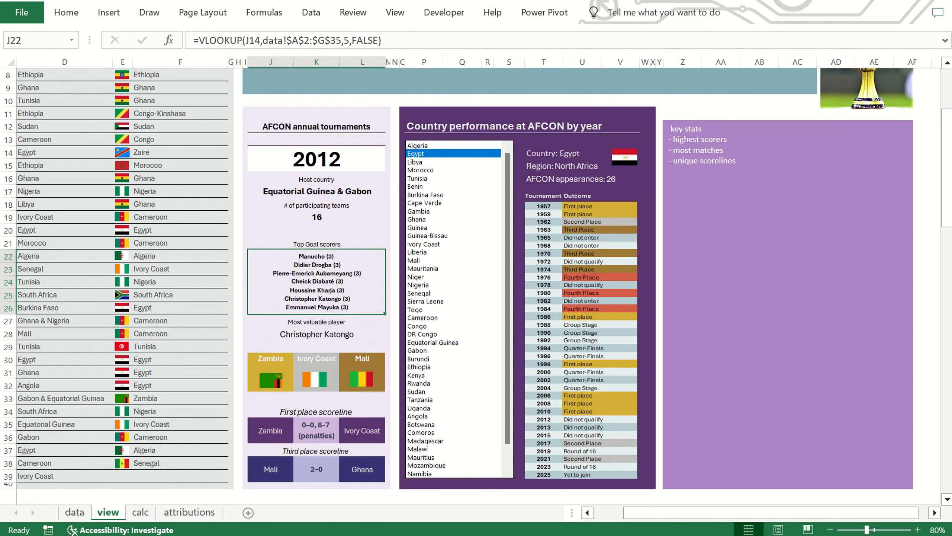
# Increase the font size of the merged top scorers list
pyautogui.click(71, 14)
pyautogui.click(175, 43)
pyautogui.click(355, 244)
pyautogui.press('Down')
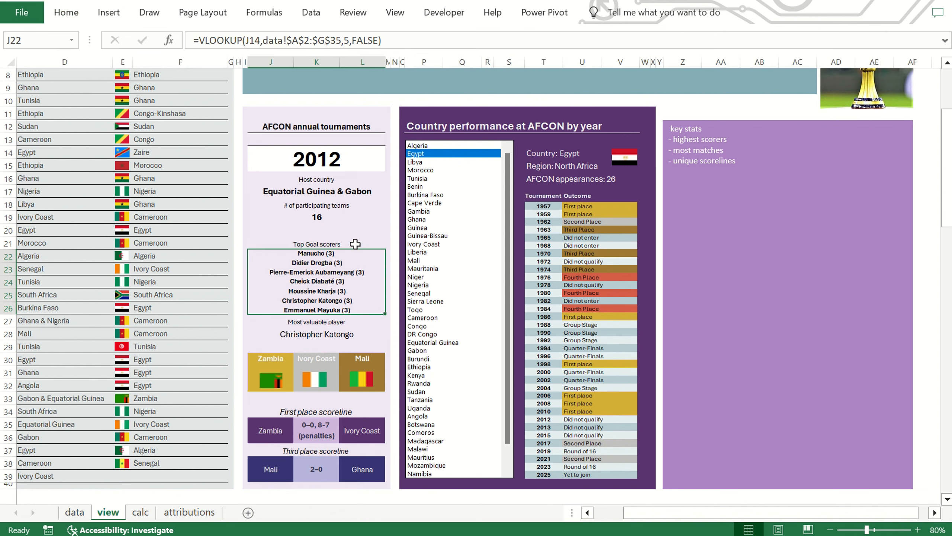
pyautogui.press('Up')
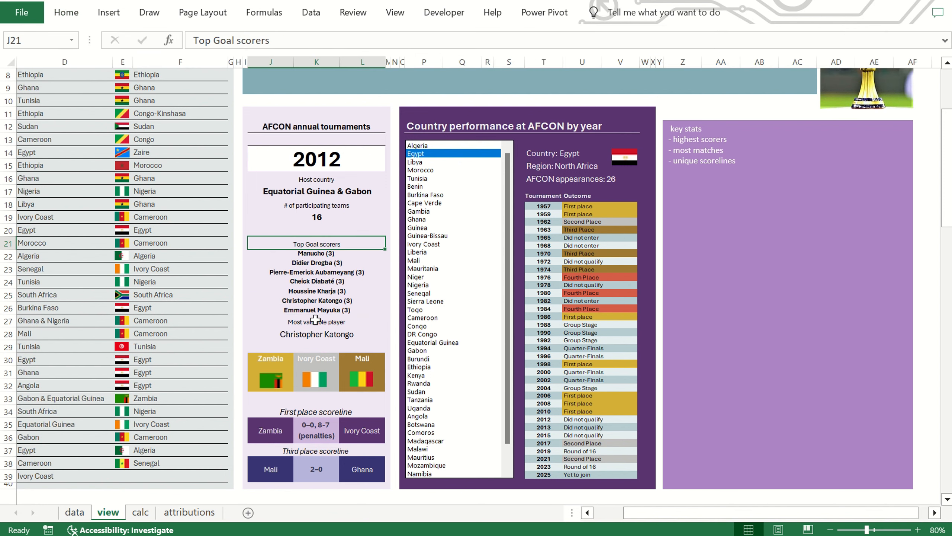
# Undo the top scorers' font size and merge changes, and merge and center J22:L25 instead
pyautogui.hotkey('ctrl', 'z')
pyautogui.hotkey('ctrl', 'z')
pyautogui.press('Up')
pyautogui.press('Down')
pyautogui.hotkey('shift', 'Down')
pyautogui.hotkey('shift', 'Down')
pyautogui.hotkey('shift', 'Down')
pyautogui.hotkey('shift', 'Right')
pyautogui.hotkey('shift', 'Right')
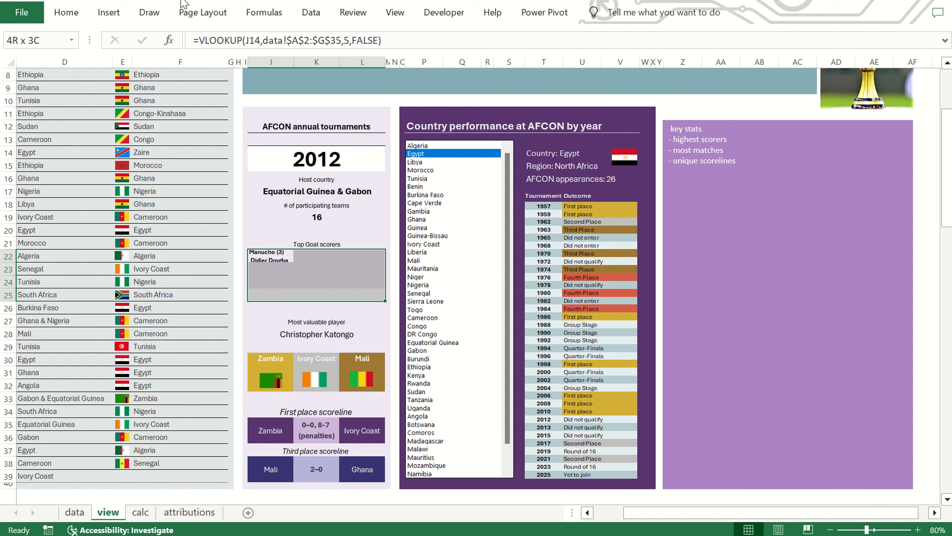
pyautogui.click(181, 0)
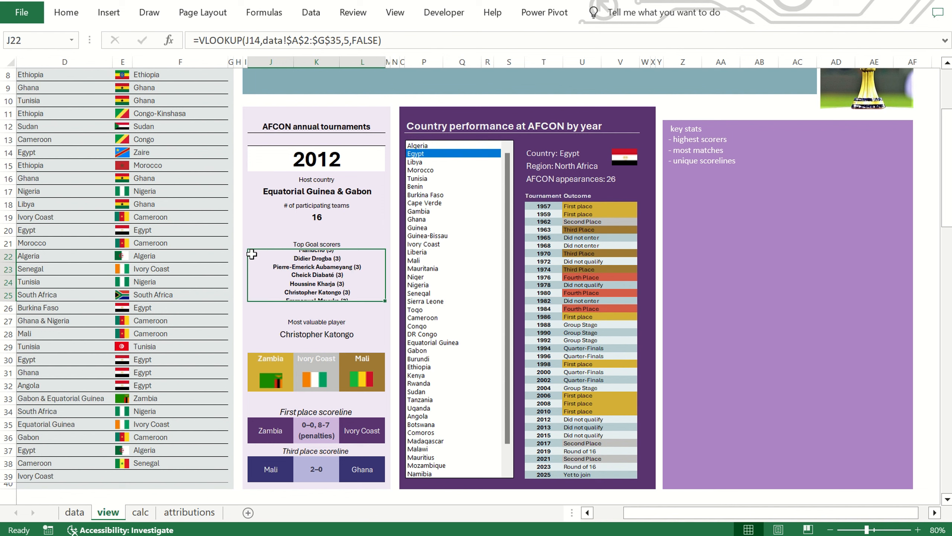
# Remove the italics from the "First place scoreline" and "Third place scoreline" labels in J34 and J37
pyautogui.click(286, 415)
pyautogui.hotkey('ctrl', 'i')
pyautogui.press('Down')
pyautogui.press('Down')
pyautogui.hotkey('ctrl', 'i')
pyautogui.click(353, 1)
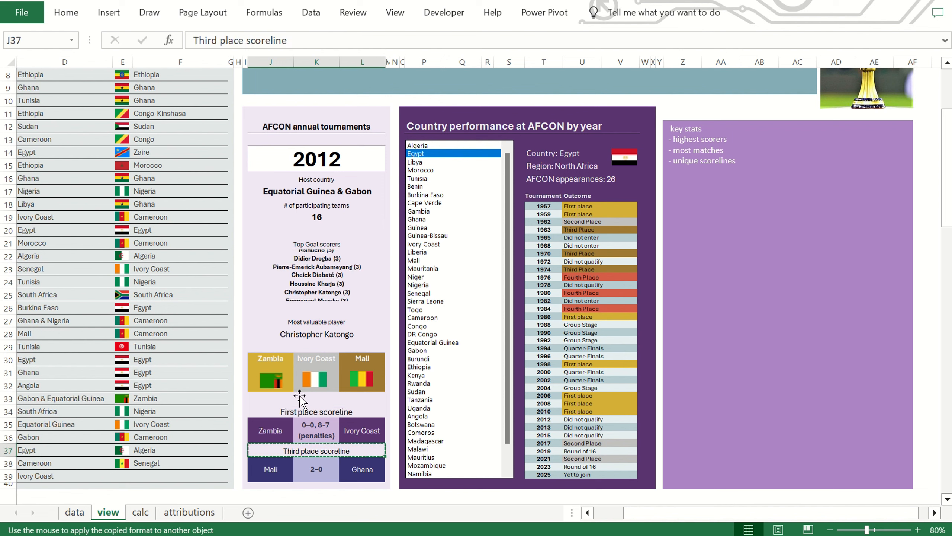
pyautogui.click(298, 408)
# Match the formatting of the "First place scoreline" and "Third place scoreline" labels to the "Most valuable player" label in J27
pyautogui.click(309, 291)
pyautogui.click(317, 319)
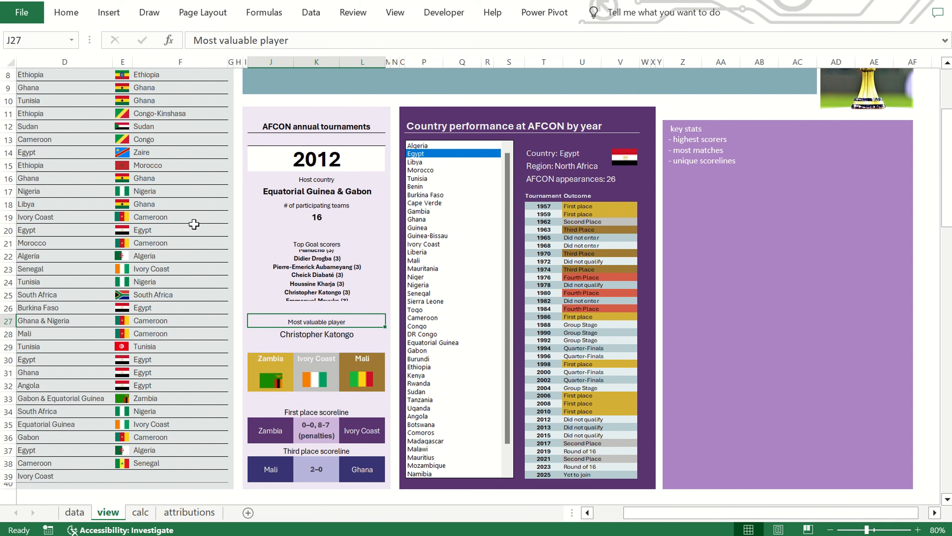
pyautogui.click(322, 411)
pyautogui.rightClick(314, 452)
pyautogui.click(423, 477)
pyautogui.click(348, 413)
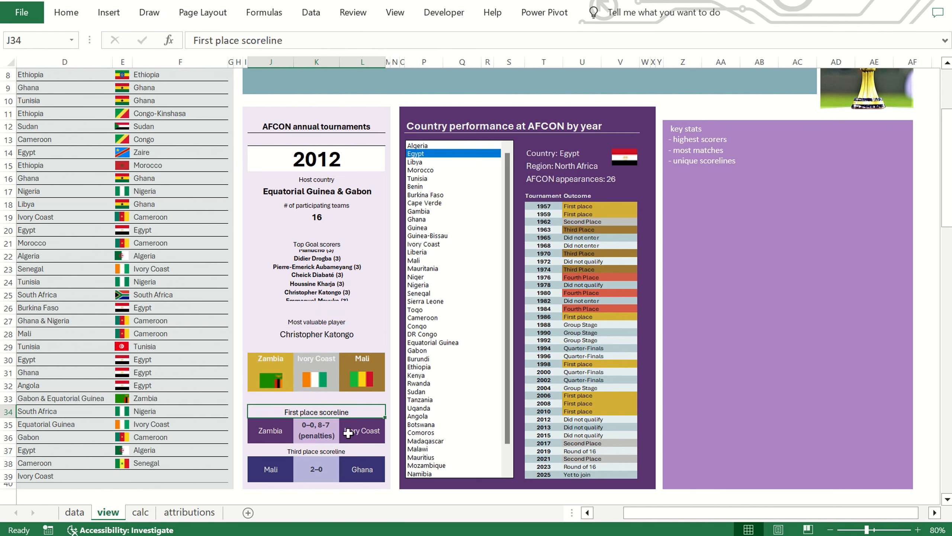
pyautogui.rightClick(331, 410)
pyautogui.click(299, 286)
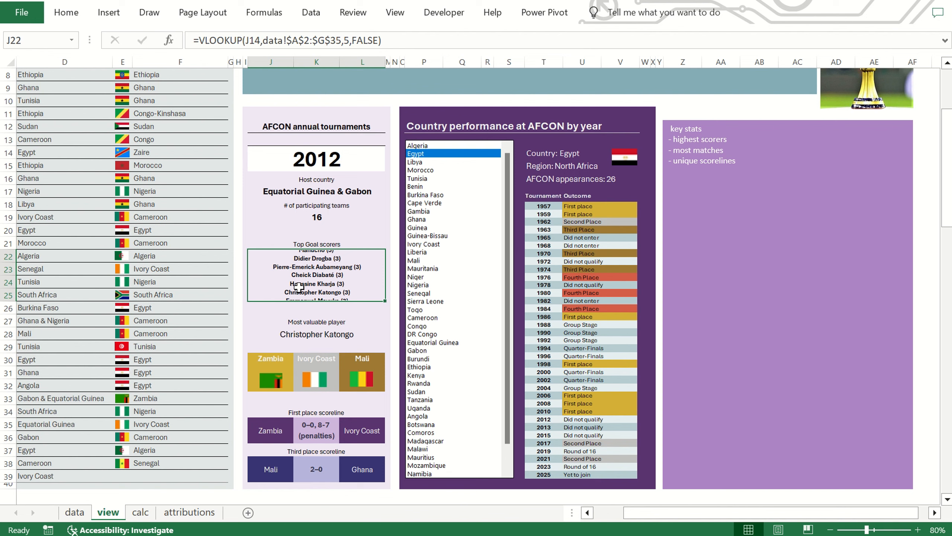
pyautogui.click(305, 317)
pyautogui.click(300, 333)
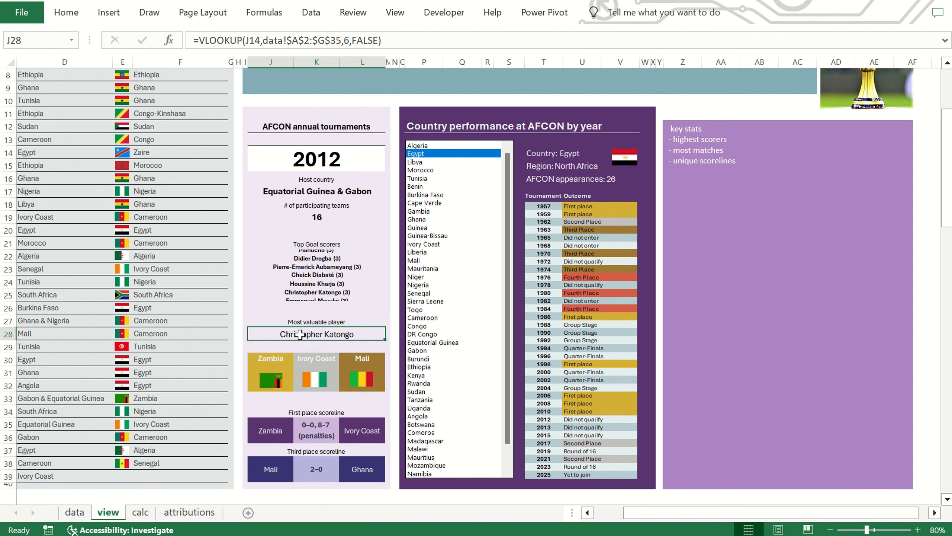
# Adjust the cell borders around the tournament year box in J14
pyautogui.click(306, 171)
pyautogui.hotkey('ctrl', '1')
pyautogui.click(517, 469)
pyautogui.click(345, 191)
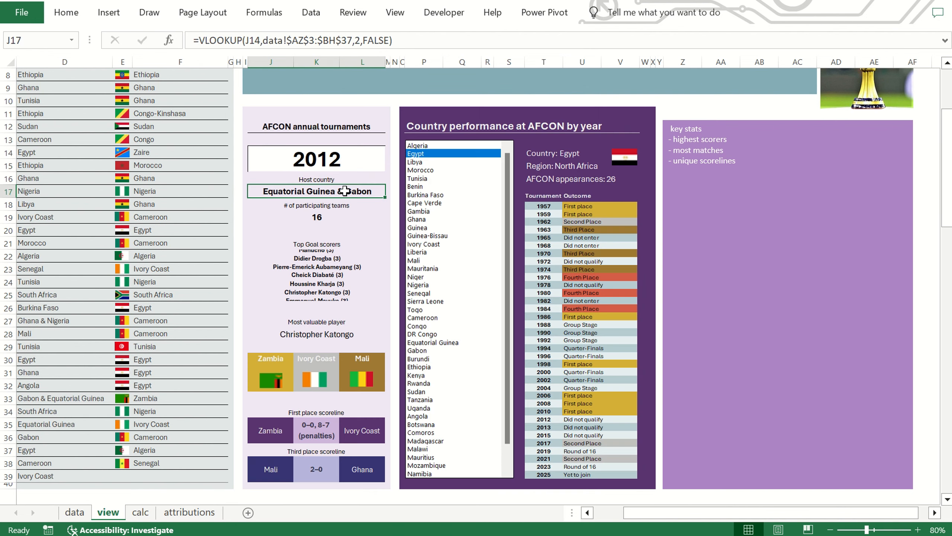
# Extend the merged top scorers cell to cover J22:L26
pyautogui.press('Up')
pyautogui.press('Down')
pyautogui.press('Down')
pyautogui.press('Down')
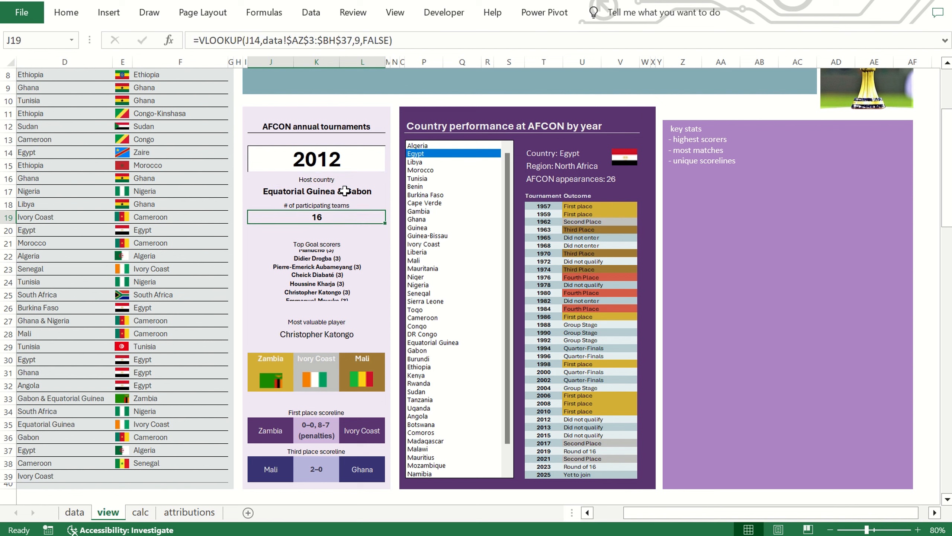
pyautogui.click(315, 261)
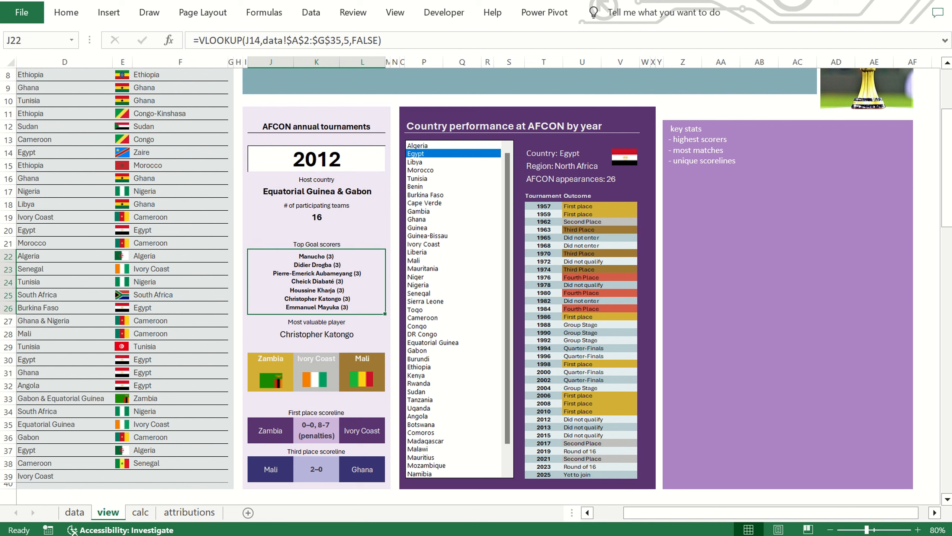
# Align the top scorers list to the top of its merged cell and increase its font size
pyautogui.click(65, 12)
pyautogui.click(362, 227)
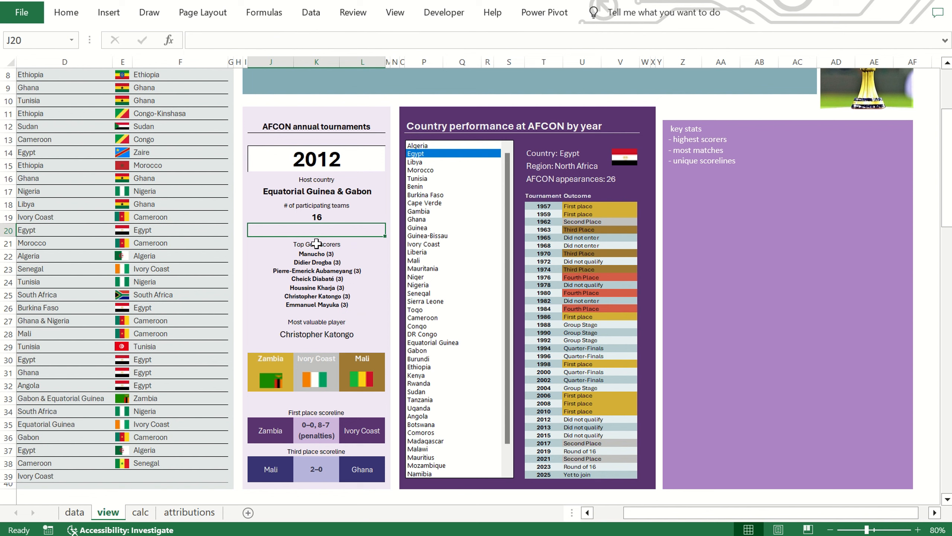
pyautogui.click(313, 270)
pyautogui.click(66, 11)
pyautogui.click(353, 229)
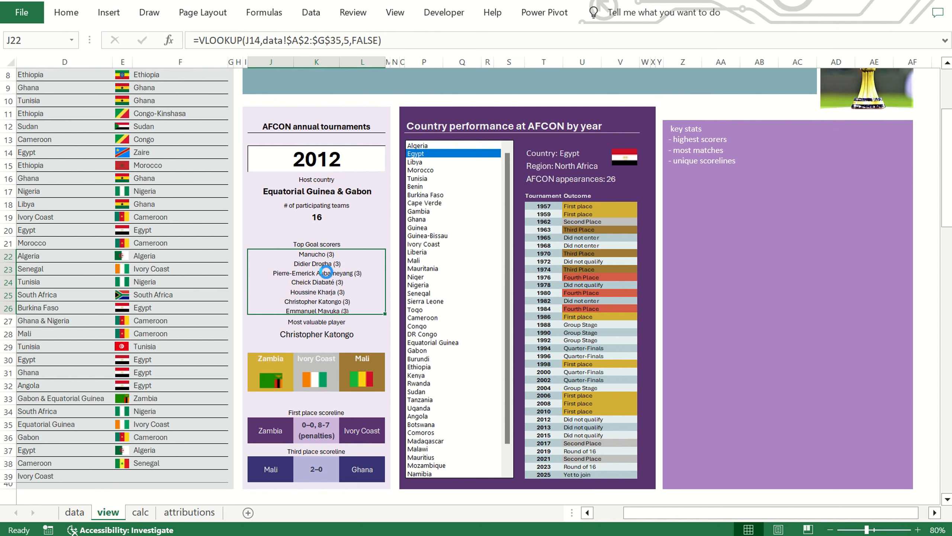
# Try bold formatting on the top scorers list in J22 and the most valuable player's name in J28
pyautogui.press('Up')
pyautogui.press('Down')
pyautogui.press('Down')
pyautogui.press('Up')
pyautogui.hotkey('ctrl', 'b')
pyautogui.press('Down')
pyautogui.press('Down')
pyautogui.hotkey('ctrl', 'b')
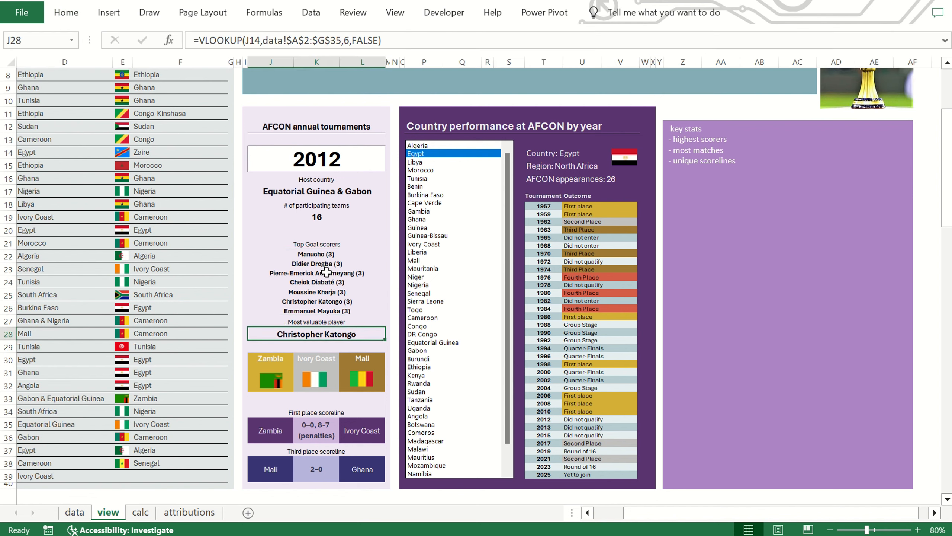
# Remove bold from the top scorers list, the host country in J17 and the number of participating teams in J19
pyautogui.click(310, 256)
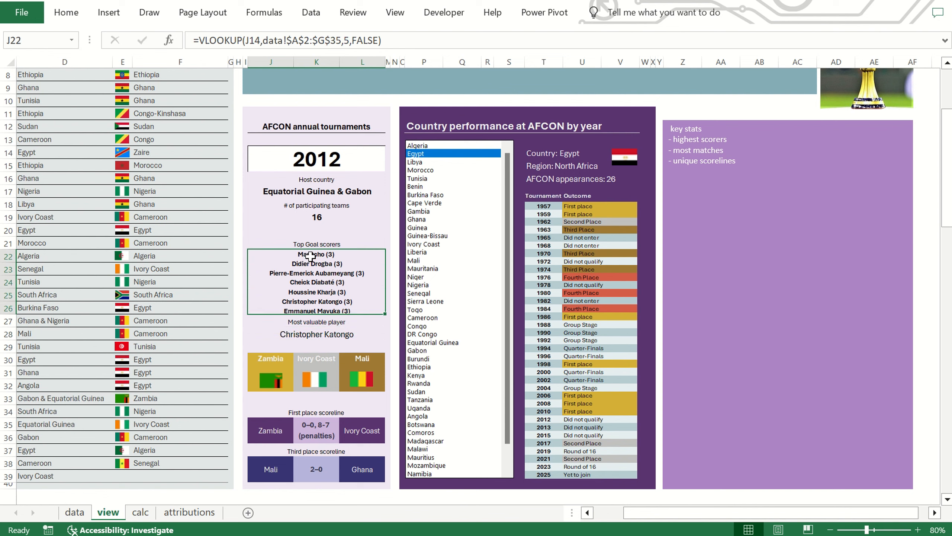
pyautogui.click(314, 191)
pyautogui.hotkey('ctrl', 'b')
pyautogui.click(316, 221)
pyautogui.hotkey('ctrl', 'b')
# Change the font of the "Host country" label in J16 to Segoe UI
pyautogui.press('Up')
pyautogui.press('Up')
pyautogui.press('Up')
pyautogui.click(76, 14)
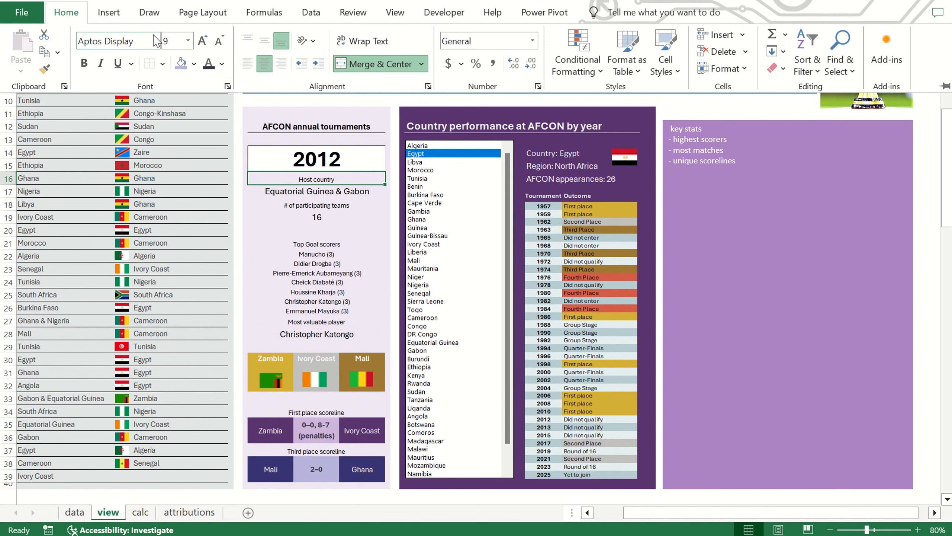
pyautogui.click(155, 40)
pyautogui.scroll(-15, 136, 225)
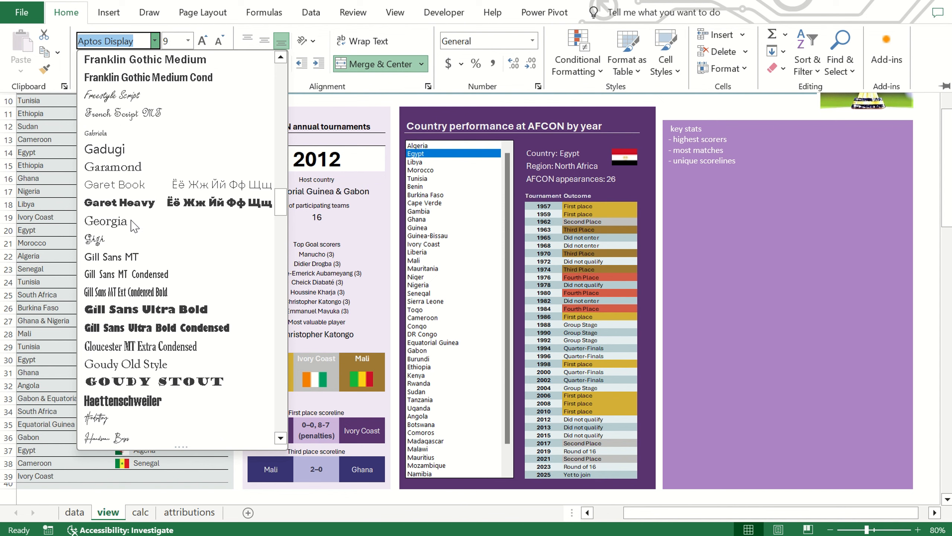
pyautogui.scroll(-20, 133, 211)
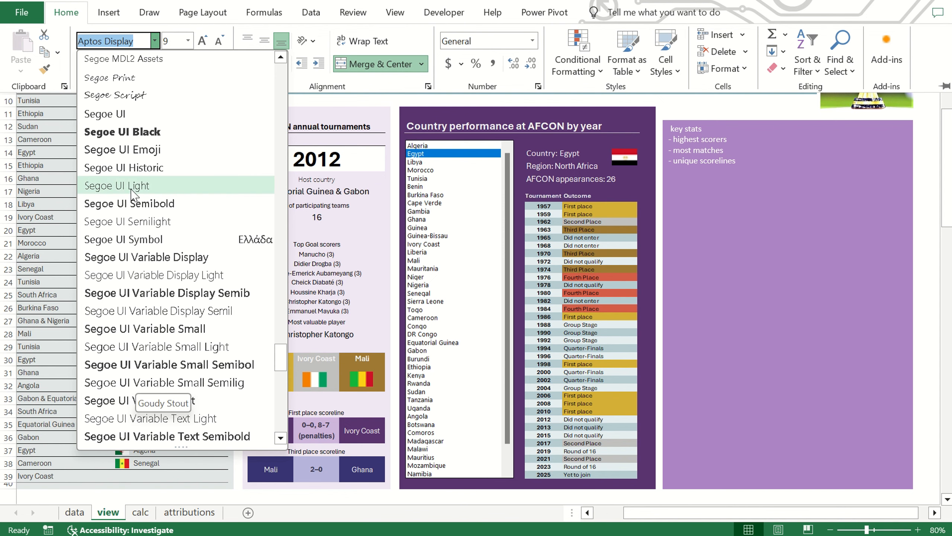
pyautogui.click(125, 115)
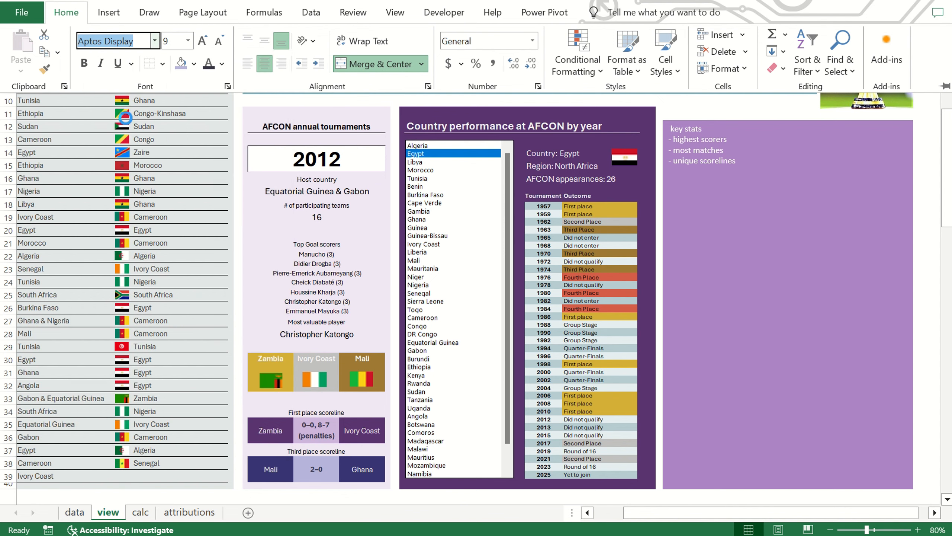
# Apply the "Host country" label's formatting to the "# of participating teams", "Top Goal scorers" and "Most valuable player" labels
pyautogui.click(309, 204)
pyautogui.click(317, 243)
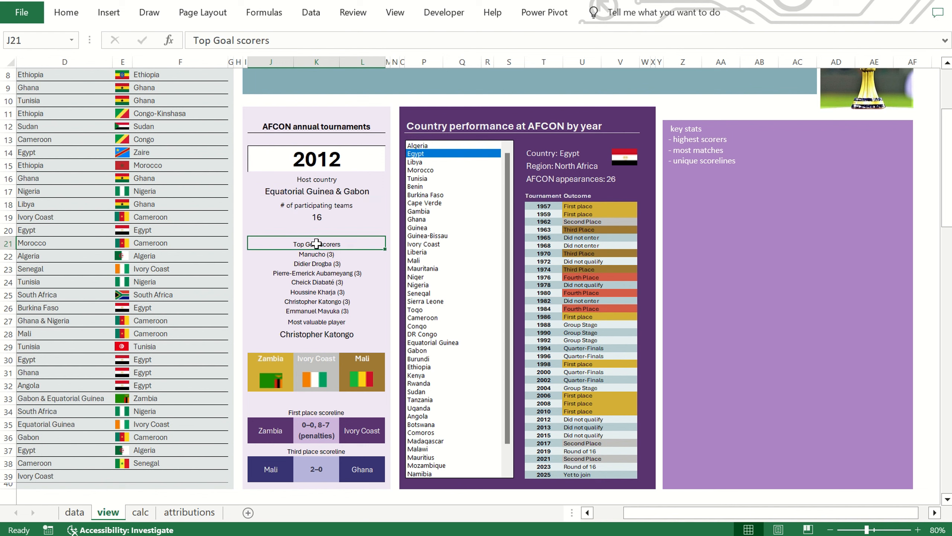
pyautogui.click(313, 321)
pyautogui.click(310, 282)
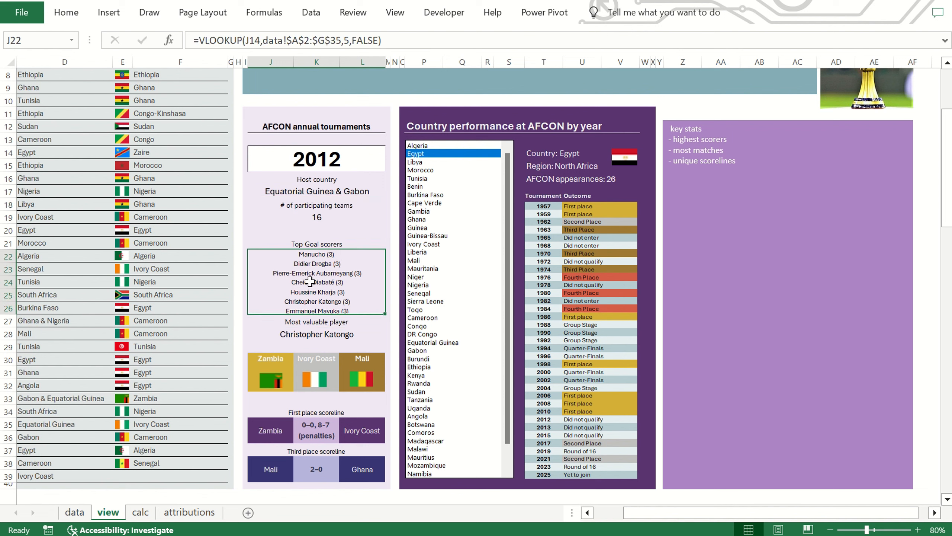
pyautogui.click(293, 319)
pyautogui.click(313, 230)
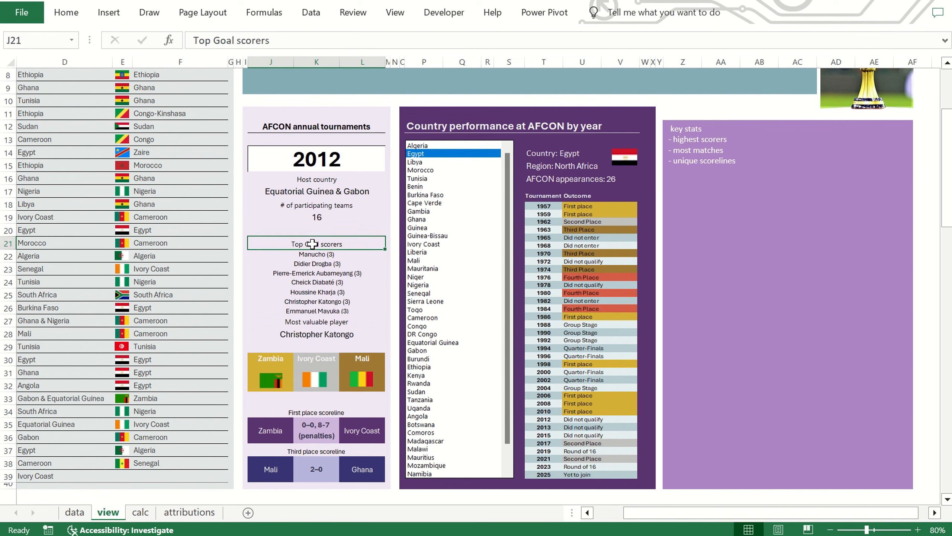
# Move the "Top Goal scorers" label from J21 up to J20
pyautogui.hotkey('ctrl', 'x')
pyautogui.press('Up')
pyautogui.hotkey('ctrl', 'v')
# Move the merged top scorers list from J22 to a free spot in column J below the dashboard
pyautogui.press('Down')
pyautogui.press('Down')
pyautogui.hotkey('ctrl', 'x')
pyautogui.press('Down')
pyautogui.press('Down')
pyautogui.press('Down')
pyautogui.press('Down')
pyautogui.press('Down')
pyautogui.press('Down')
pyautogui.press('Down')
pyautogui.press('Down')
pyautogui.press('Down')
pyautogui.press('Down')
pyautogui.press('Down')
pyautogui.press('Down')
pyautogui.press('Down')
pyautogui.press('Down')
pyautogui.press('Down')
pyautogui.press('Down')
pyautogui.press('Down')
pyautogui.press('Down')
pyautogui.press('Down')
pyautogui.press('Down')
pyautogui.press('Up')
pyautogui.press('Up')
pyautogui.press('Up')
pyautogui.hotkey('ctrl', 'v')
# Move the merged top scorers list from below the dashboard to J21, directly under the "Top Goal scorers" label
pyautogui.hotkey('ctrl', 'x')
pyautogui.press('Up')
pyautogui.press('Up')
pyautogui.press('Up')
pyautogui.press('Up')
pyautogui.press('Up')
pyautogui.press('Up')
pyautogui.press('Up')
pyautogui.press('Up')
pyautogui.press('Up')
pyautogui.press('Up')
pyautogui.press('Up')
pyautogui.press('Up')
pyautogui.press('Up')
pyautogui.press('Up')
pyautogui.press('Up')
pyautogui.press('Up')
pyautogui.press('Up')
pyautogui.press('Up')
pyautogui.press('Up')
pyautogui.press('Up')
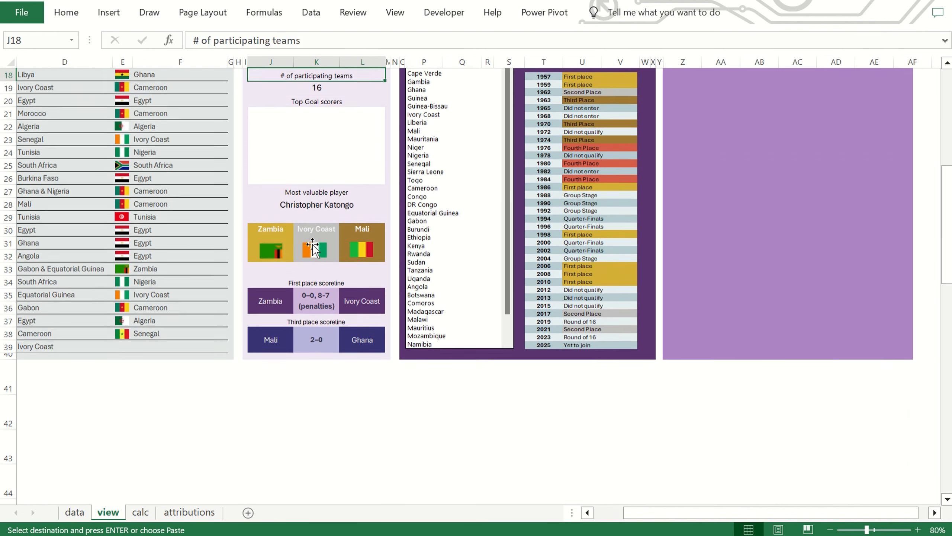
pyautogui.scroll(2, 314, 248)
pyautogui.press('Down')
pyautogui.press('Down')
pyautogui.press('Down')
pyautogui.hotkey('ctrl', 'v')
pyautogui.press('Down')
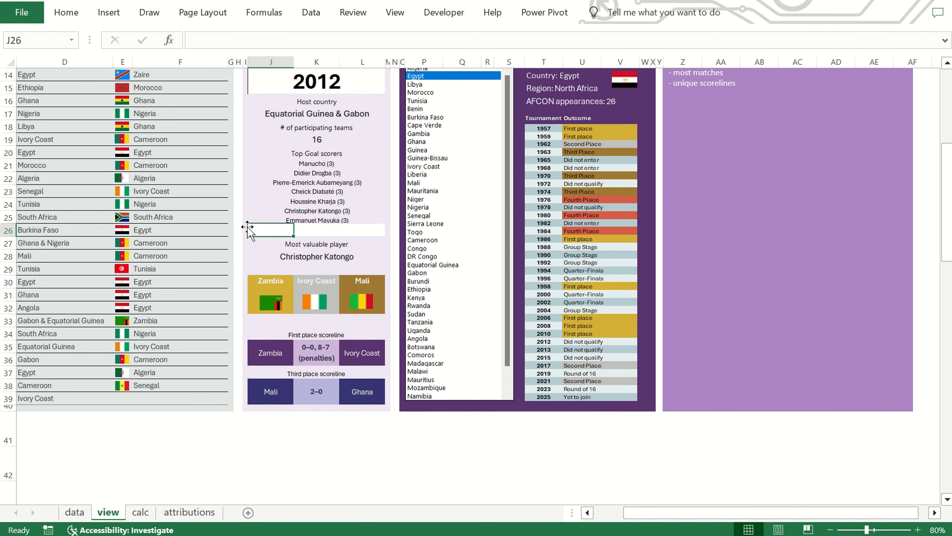
# Restore the panel's light purple background in the blank cells J26:L26 above "Most valuable player"
pyautogui.moveTo(249, 238); pyautogui.dragTo(387, 232)
pyautogui.click(330, 177)
pyautogui.click(271, 242)
pyautogui.scroll(2, 261, 239)
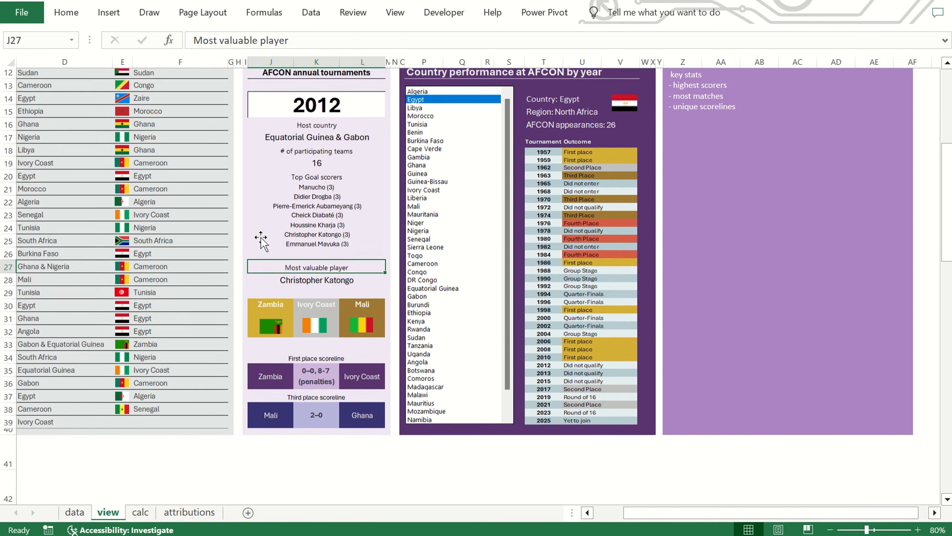
# Give the host country value in J17 a subtle pattern fill with a light pattern color
pyautogui.click(265, 161)
pyautogui.hotkey('ctrl', '1')
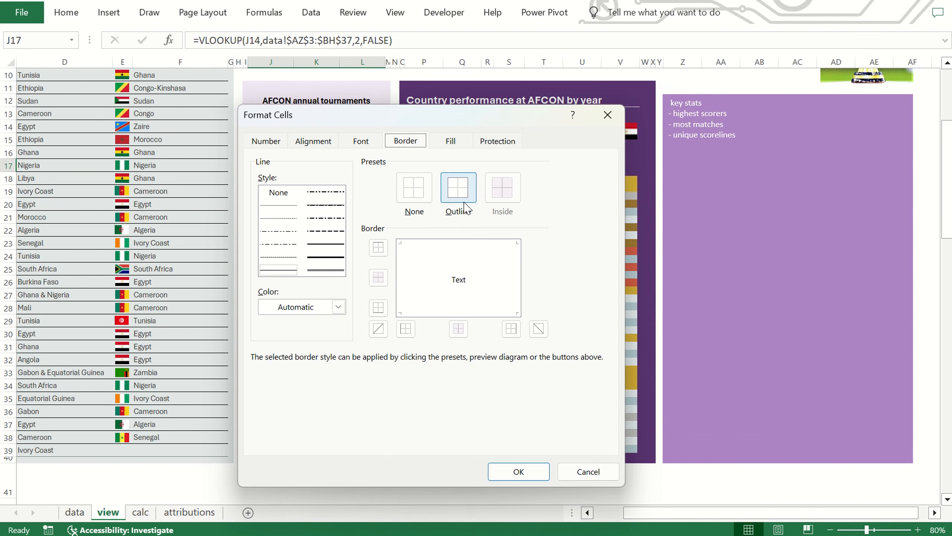
pyautogui.click(451, 143)
pyautogui.click(576, 211)
pyautogui.click(555, 231)
pyautogui.click(519, 472)
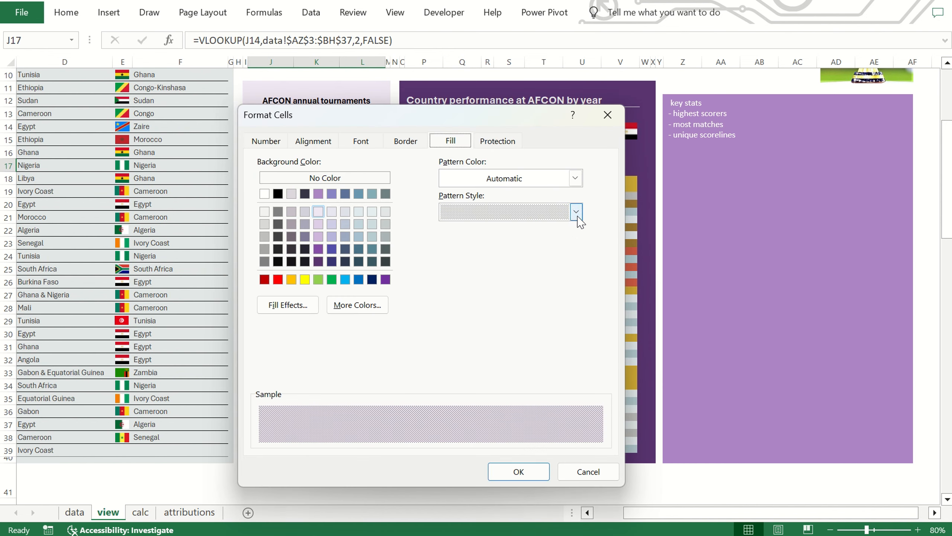
pyautogui.click(576, 212)
pyautogui.click(539, 237)
pyautogui.click(576, 180)
pyautogui.click(445, 243)
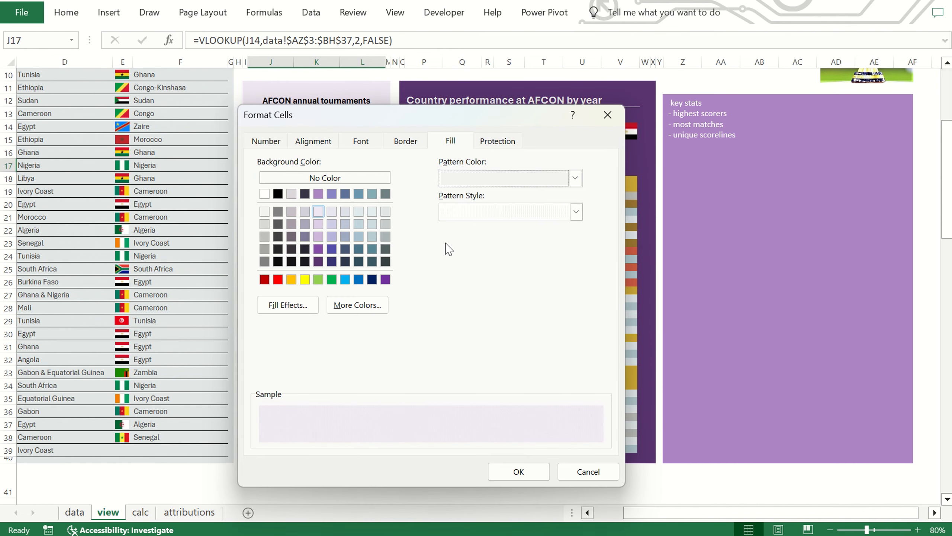
pyautogui.click(576, 180)
pyautogui.click(474, 231)
pyautogui.click(510, 469)
pyautogui.click(349, 207)
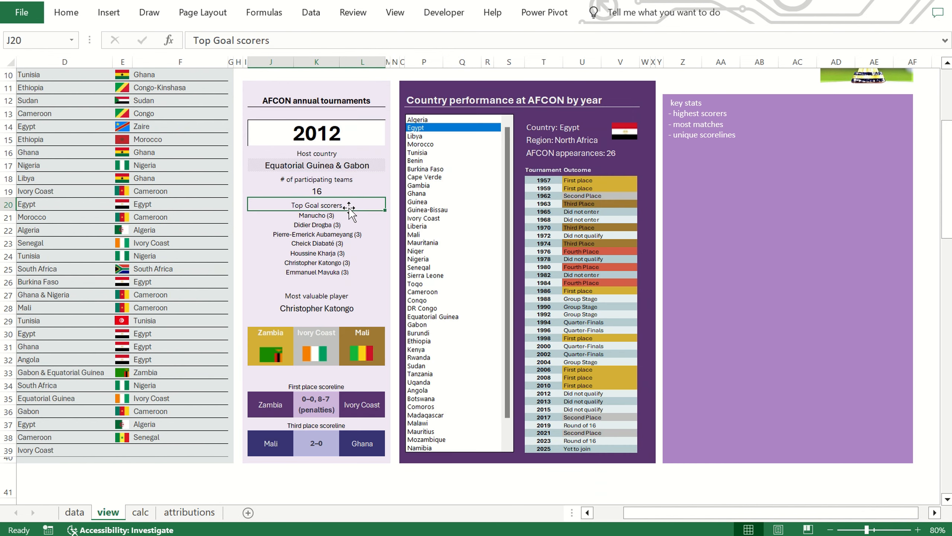
# Repeat the pattern fill on the participating teams value, the top scorers list and the most valuable player value
pyautogui.click(310, 191)
pyautogui.press('F4')
pyautogui.press('Down')
pyautogui.press('Down')
pyautogui.press('F4')
pyautogui.press('Down')
pyautogui.press('Down')
pyautogui.press('Down')
pyautogui.press('F4')
# Extend the merged top scorers list down to row 26 and increase its font size by one step
pyautogui.press('Up')
pyautogui.press('Up')
pyautogui.press('Up')
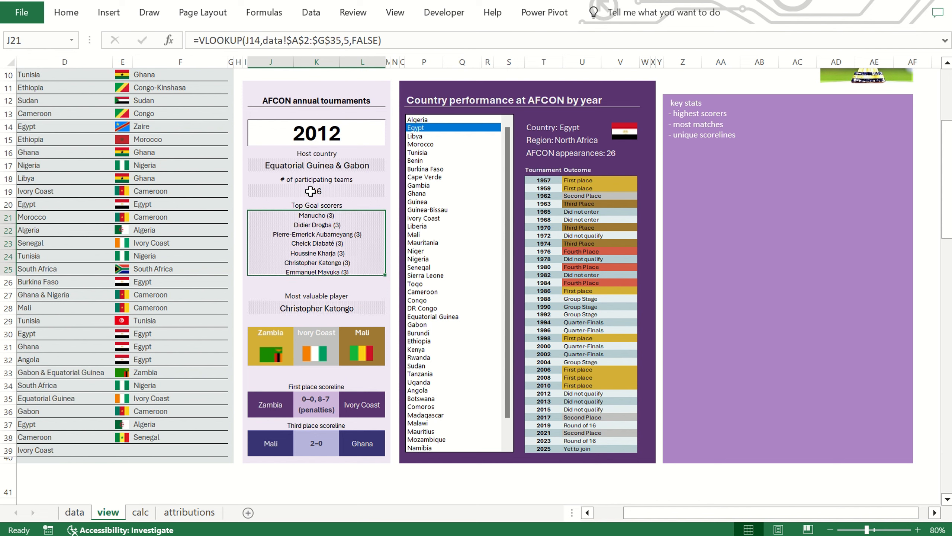
pyautogui.hotkey('shift', 'Down')
pyautogui.click(68, 13)
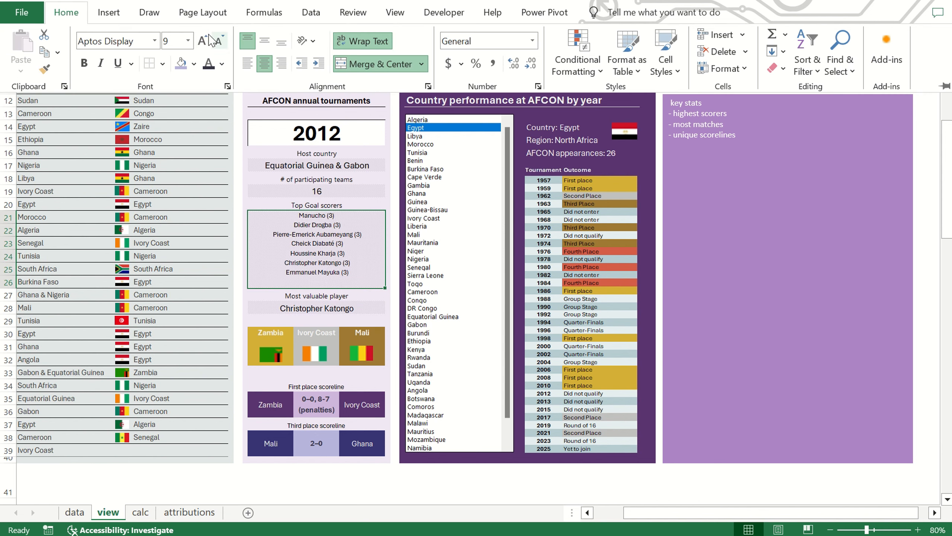
pyautogui.click(211, 41)
pyautogui.click(314, 191)
pyautogui.click(66, 14)
pyautogui.click(332, 251)
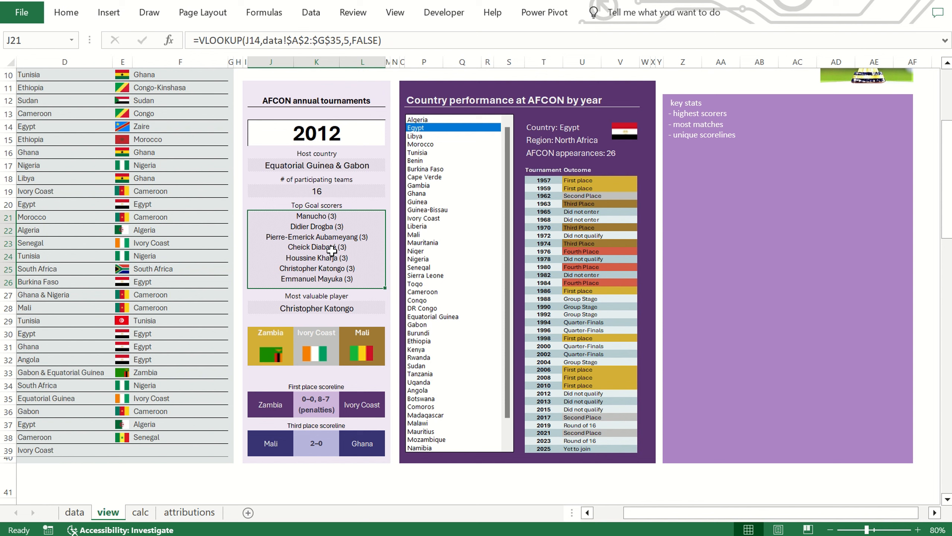
# Choose 2019 as the tournament year in the annual tournaments panel
pyautogui.click(398, 259)
pyautogui.click(330, 139)
pyautogui.click(392, 128)
pyautogui.click(322, 180)
# Align the top scorers list vertically to the middle of its merged cell
pyautogui.click(362, 222)
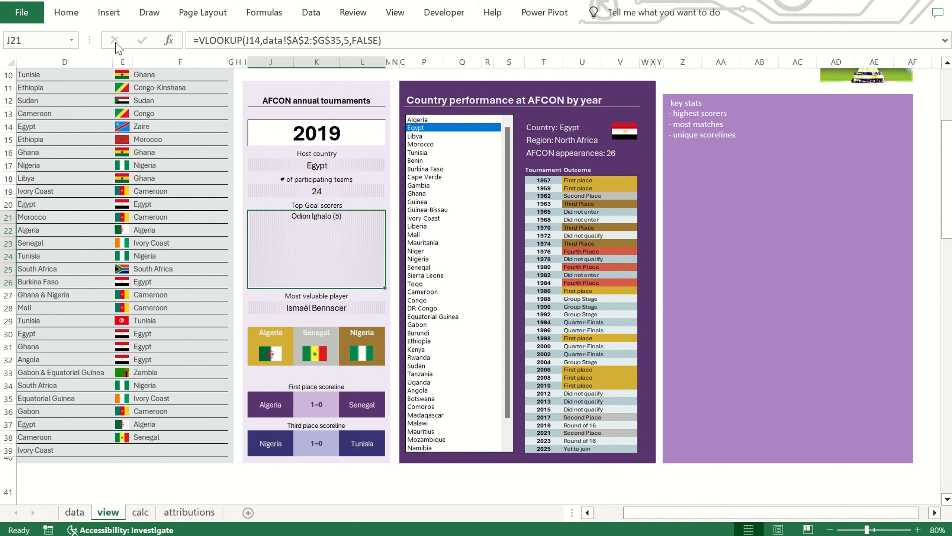
pyautogui.click(67, 13)
pyautogui.click(388, 176)
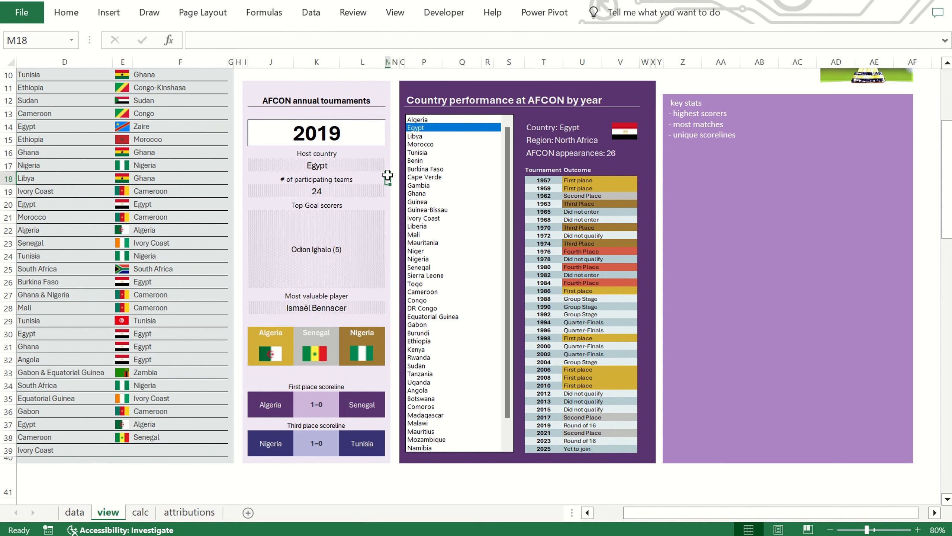
# Apply the "Most valuable player" label's formatting to the "First place scoreline" and "Third place scoreline" labels
pyautogui.click(305, 297)
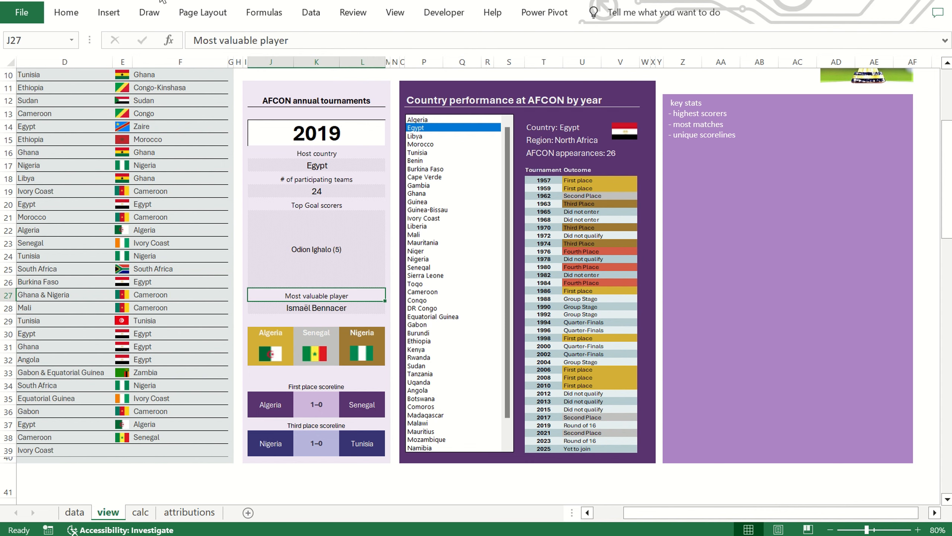
pyautogui.click(312, 385)
pyautogui.click(363, 423)
pyautogui.click(392, 163)
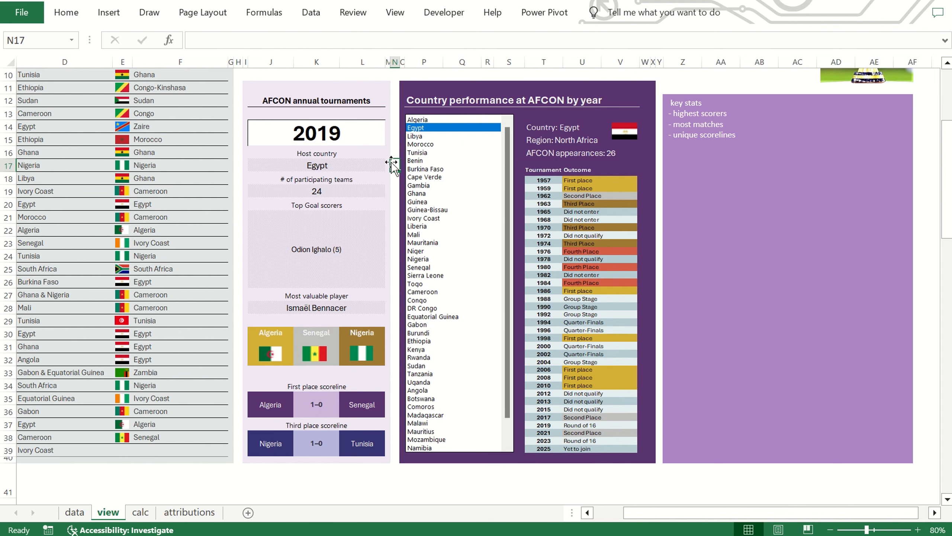
# Select several countries in the country list, including Gambia and Mali, to check how the performance panel updates
pyautogui.scroll(3, 391, 162)
pyautogui.scroll(-2, 391, 162)
pyautogui.click(429, 192)
pyautogui.click(432, 225)
pyautogui.click(436, 275)
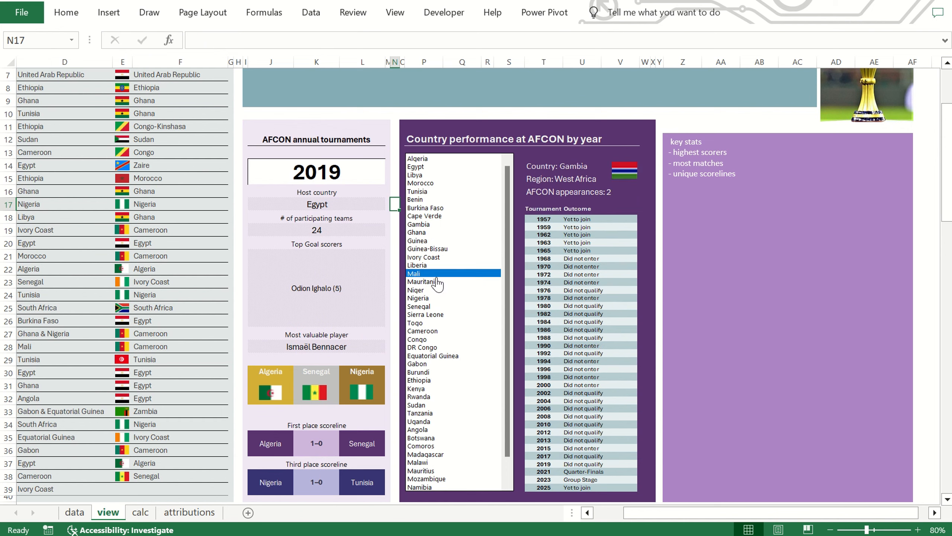
pyautogui.click(436, 307)
pyautogui.click(437, 340)
pyautogui.click(541, 169)
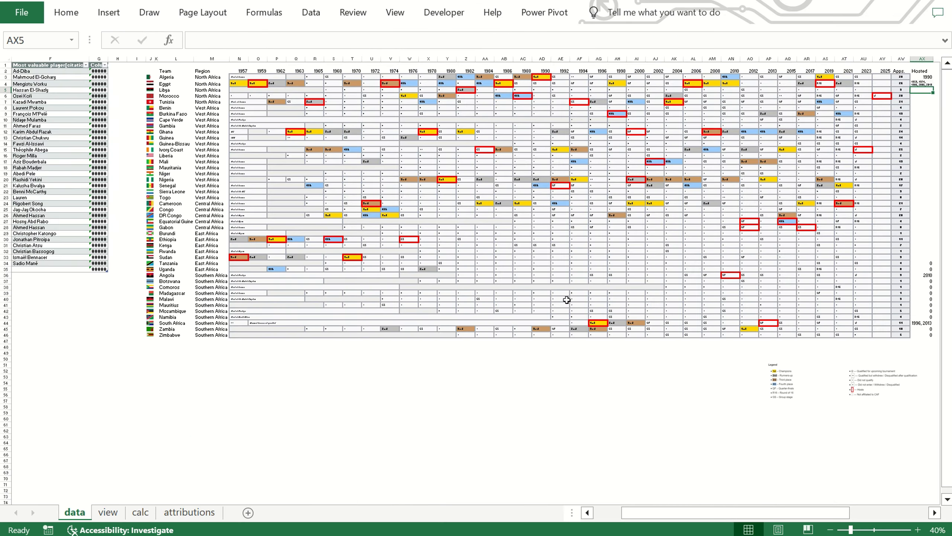
# Try pasting the copied tournament hosts table at BL3 on the data sheet, and undo the paste
pyautogui.hscroll(10, 540, 210)
pyautogui.rightClick(532, 77)
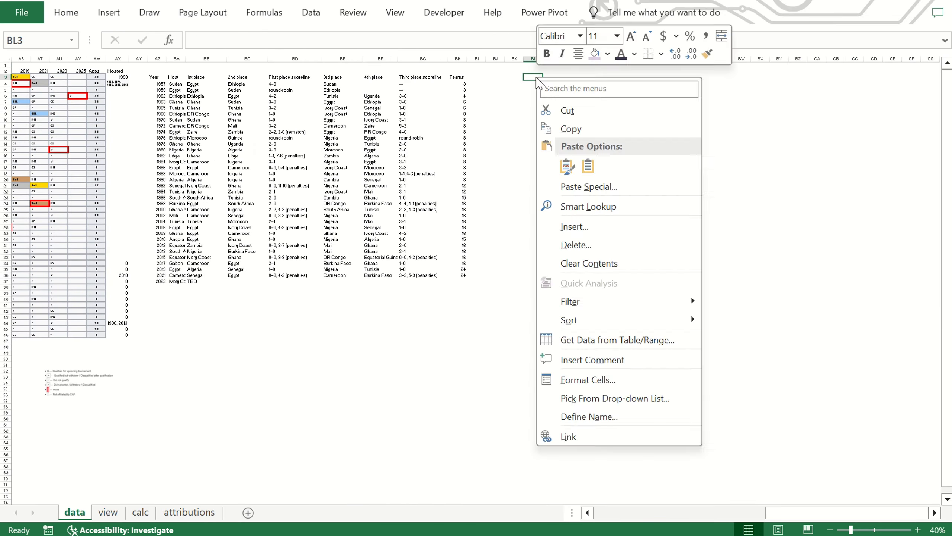
pyautogui.hotkey('ctrl', 'v')
pyautogui.hotkey('ctrl', 'z')
pyautogui.hscroll(-10, 375, 255)
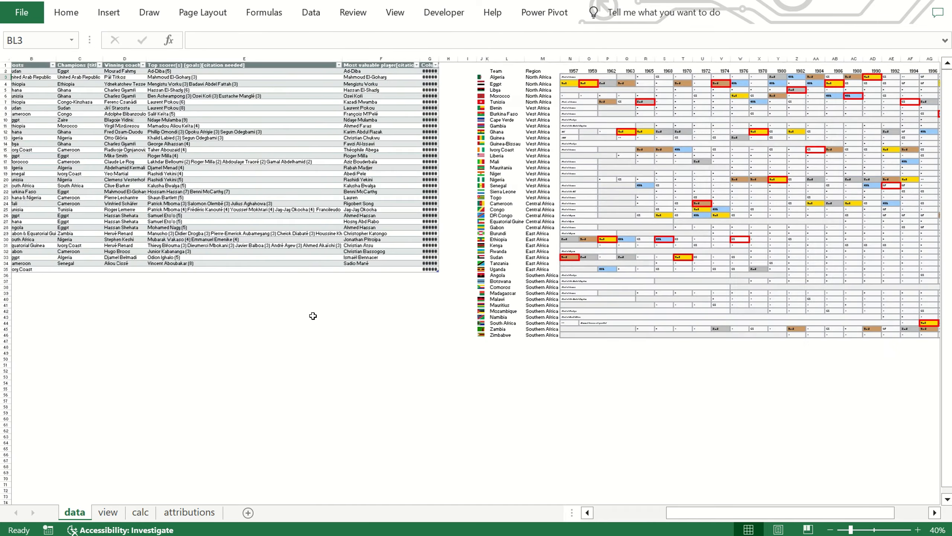
# Paste the copied tournament hosts table at N53 on the data sheet, below the team results
pyautogui.scroll(-6, 360, 311)
pyautogui.click(576, 276)
pyautogui.hotkey('ctrl', 'v')
pyautogui.click(871, 530)
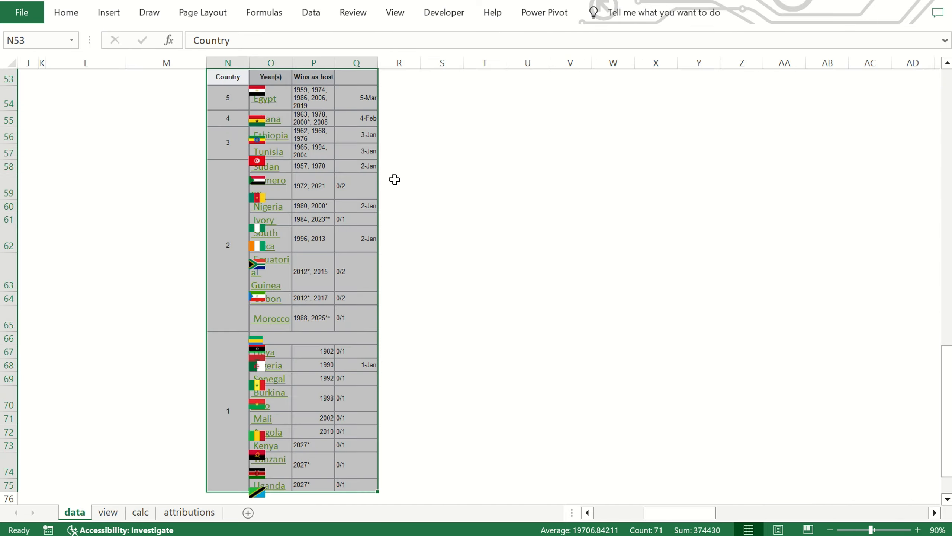
pyautogui.click(434, 188)
pyautogui.scroll(10, 434, 190)
pyautogui.scroll(-7, 434, 189)
pyautogui.scroll(-2, 257, 205)
# Select all flag pictures in the pasted hosts table as objects and delete them
pyautogui.click(66, 12)
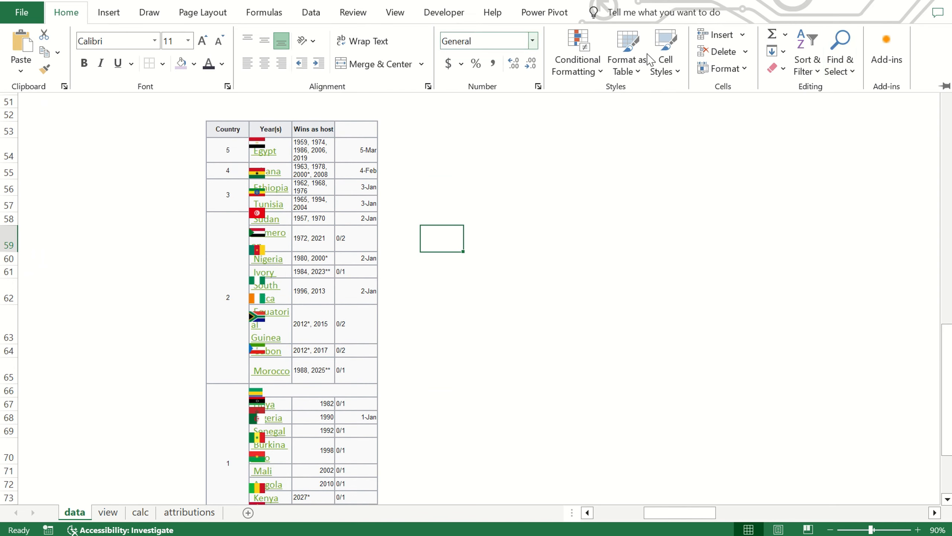
pyautogui.click(840, 52)
pyautogui.click(858, 258)
pyautogui.moveTo(243, 120); pyautogui.dragTo(278, 488)
pyautogui.press('Delete')
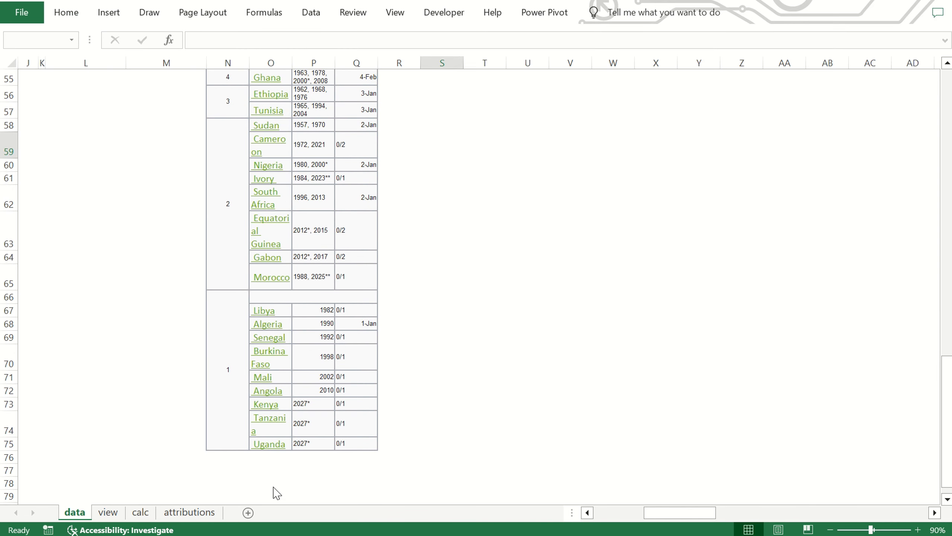
pyautogui.scroll(5, 265, 260)
pyautogui.click(277, 249)
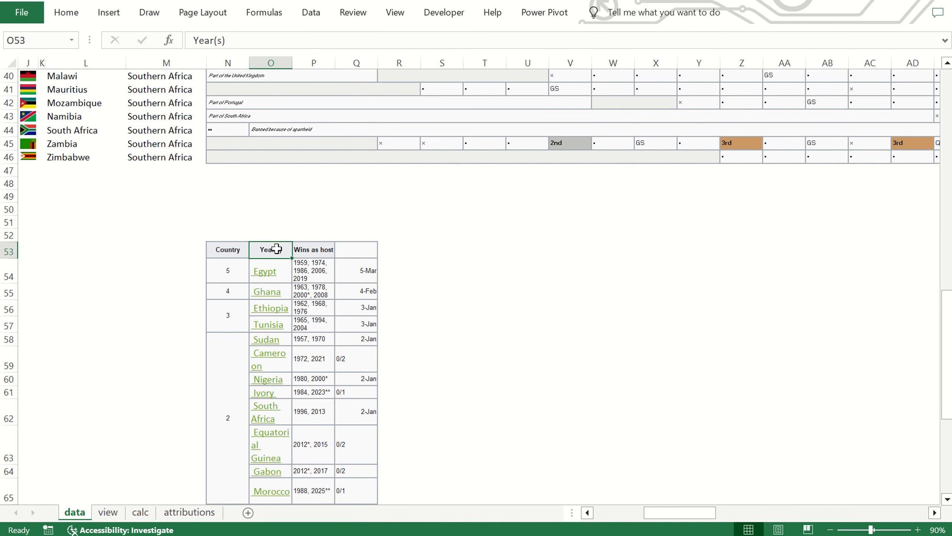
pyautogui.press('Down')
pyautogui.hotkey('ctrl', 'shift', 'Right')
pyautogui.hotkey('shift', 'Down')
pyautogui.hotkey('shift', 'Left')
pyautogui.hotkey('ctrl', 'shift', 'Down')
pyautogui.hotkey('ctrl', 'shift', 'Down')
pyautogui.hotkey('ctrl', 'shift', 'Down')
pyautogui.press('Up')
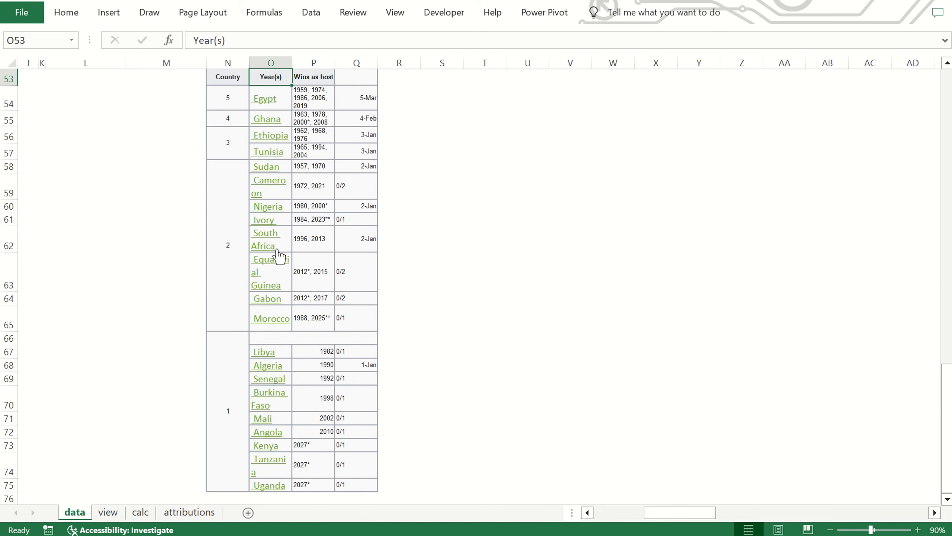
pyautogui.hotkey('shift', 'Right')
pyautogui.hotkey('shift', 'Down')
# Check the hosts table's column order on the Wikipedia page and move the "Country" and "Year(s)" headers to O53:P53 in Excel
pyautogui.press('Left')
pyautogui.hotkey('alt', 'Tab')
pyautogui.scroll(7, 316, 314)
pyautogui.click(316, 314)
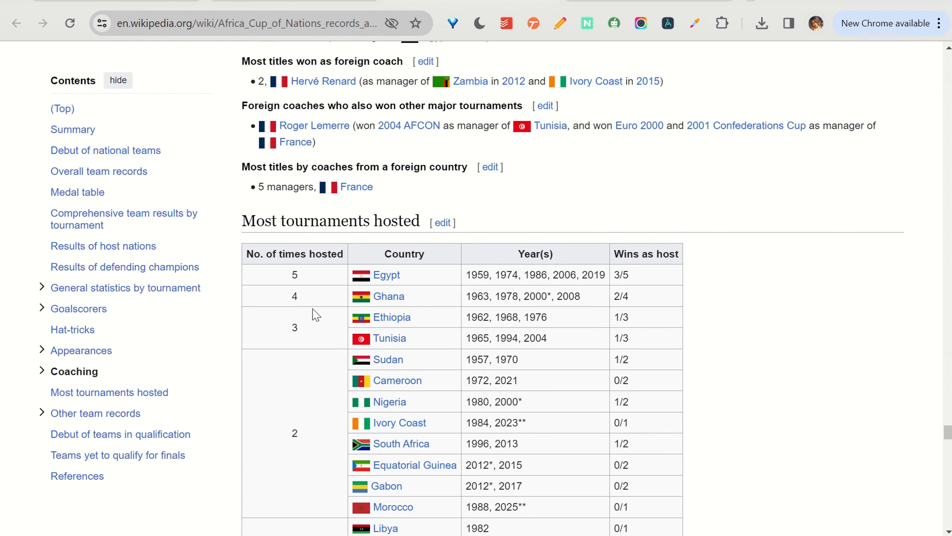
pyautogui.hotkey('alt', 'Tab')
pyautogui.hotkey('shift', 'Right')
pyautogui.hotkey('ctrl', 'x')
pyautogui.press('Right')
pyautogui.hotkey('ctrl', 'v')
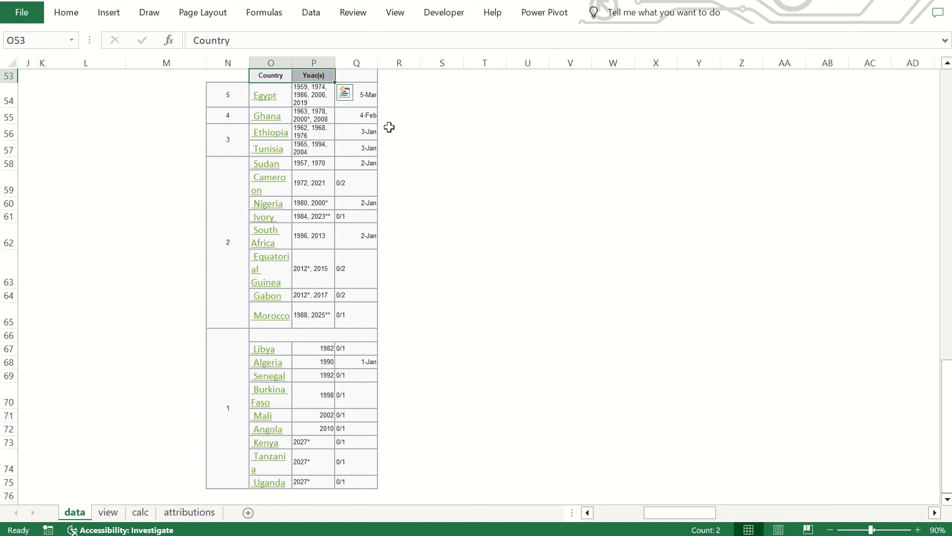
pyautogui.press('Left')
pyautogui.scroll(2, 246, 125)
pyautogui.click(240, 139)
pyautogui.moveTo(249, 147); pyautogui.dragTo(235, 487)
pyautogui.click(478, 306)
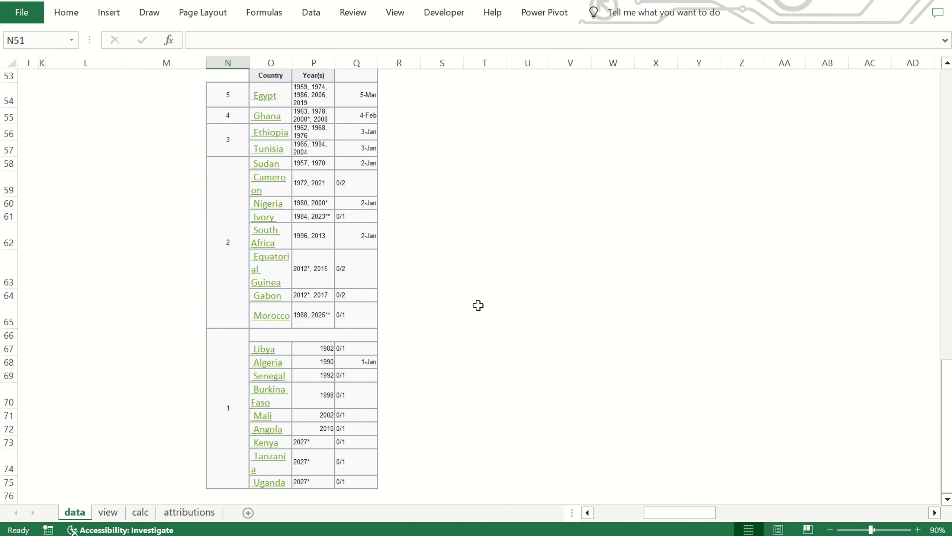
# Clear all content and formatting from Q53:Q75 and from the merged count column N of the pasted hosts table
pyautogui.moveTo(358, 76); pyautogui.dragTo(365, 438)
pyautogui.click(70, 15)
pyautogui.click(777, 68)
pyautogui.click(801, 87)
pyautogui.scroll(7, 227, 280)
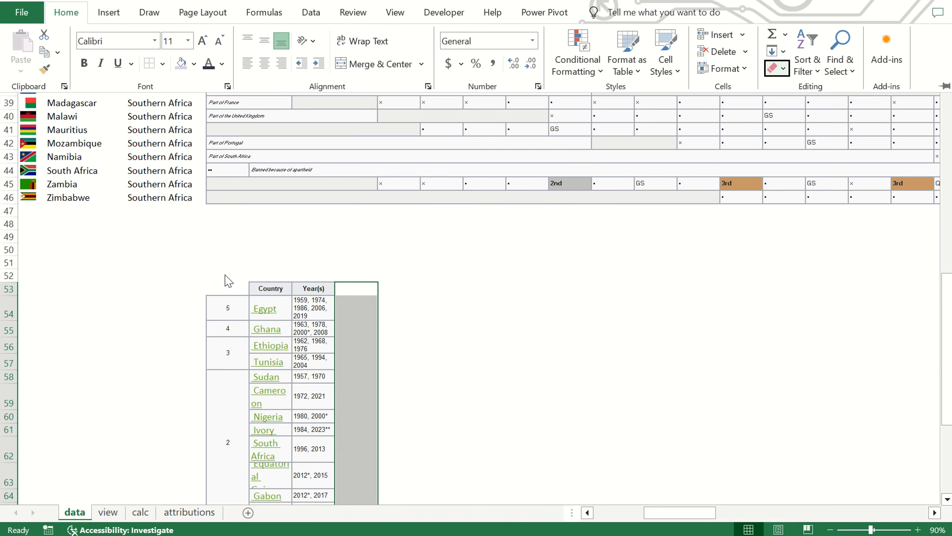
pyautogui.moveTo(228, 287); pyautogui.dragTo(230, 358)
pyautogui.press('F4')
# Move the hosts table's "Country" and "Year(s)" columns to L49, below the team list on the data sheet
pyautogui.scroll(7, 230, 362)
pyautogui.moveTo(271, 289); pyautogui.dragTo(309, 317)
pyautogui.scroll(8, 309, 317)
pyautogui.hotkey('ctrl', 'c')
pyautogui.click(65, 238)
pyautogui.hotkey('ctrl', 'v')
# Clear the formatting of the relocated hosts table so it is plain text
pyautogui.click(69, 14)
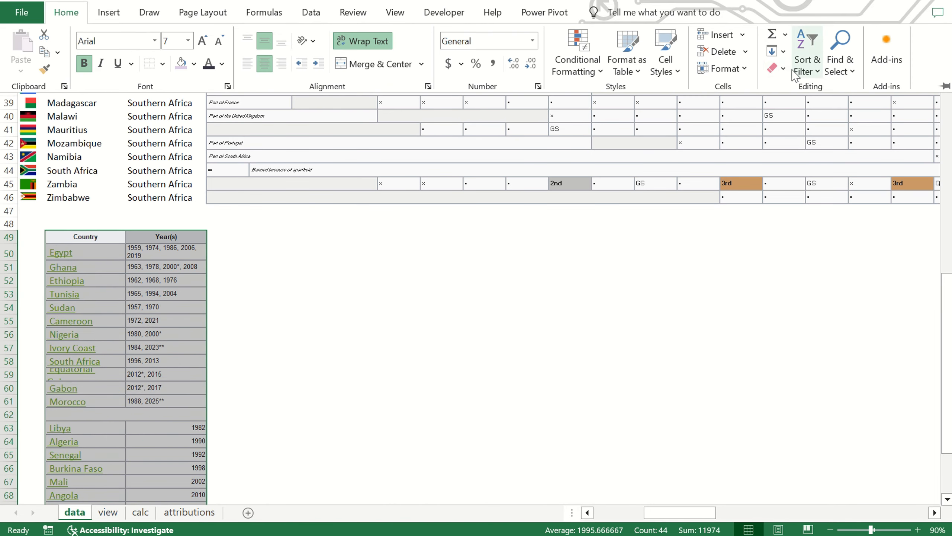
pyautogui.click(777, 69)
pyautogui.click(801, 106)
pyautogui.click(145, 366)
# Split the comma-separated host years in M50:M71 into separate columns with Text to Columns, using the Delimited type
pyautogui.click(167, 264)
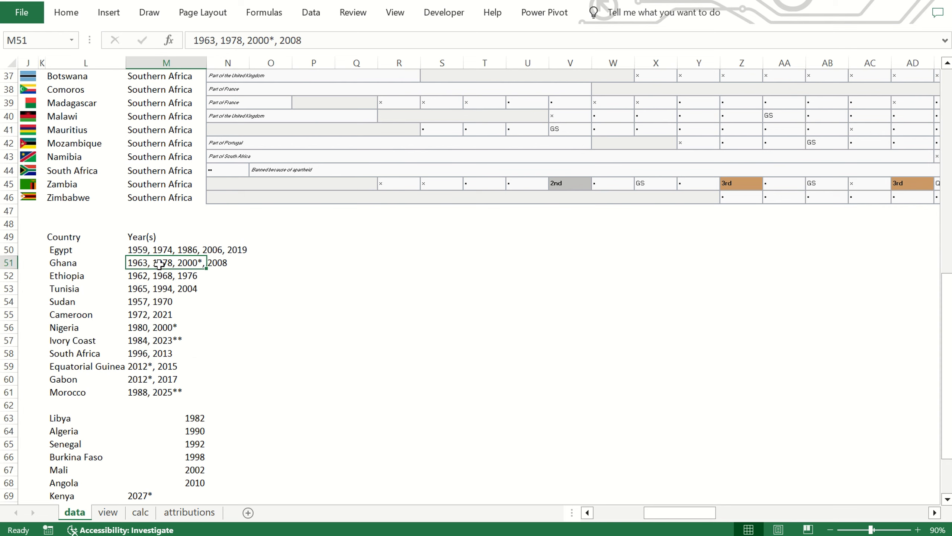
pyautogui.moveTo(150, 250); pyautogui.dragTo(175, 427)
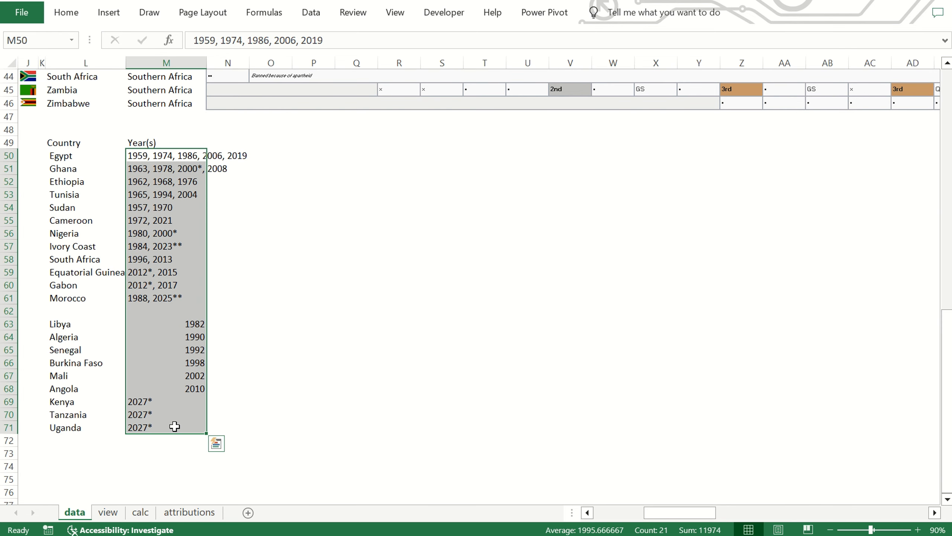
pyautogui.click(311, 13)
pyautogui.click(568, 45)
pyautogui.click(534, 444)
pyautogui.click(477, 444)
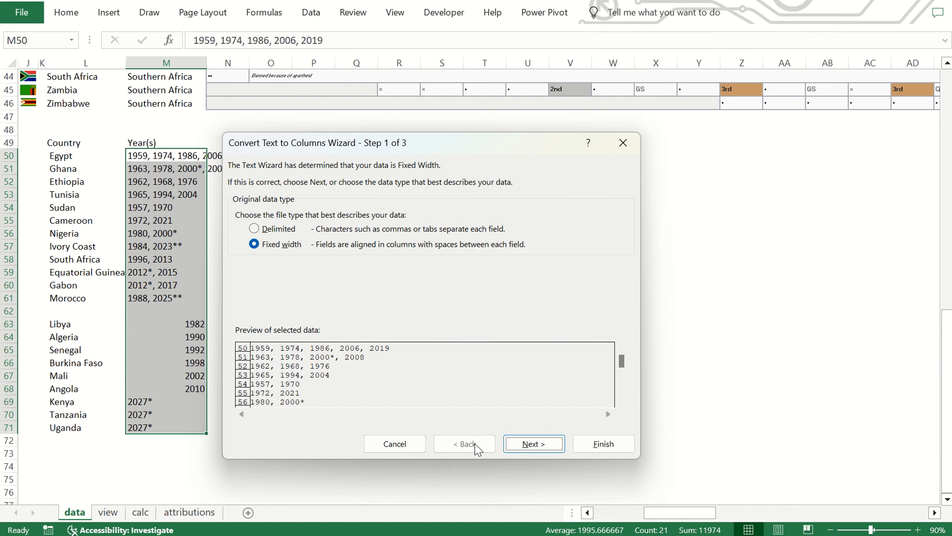
pyautogui.hotkey('alt', 'd')
pyautogui.click(532, 446)
pyautogui.click(604, 444)
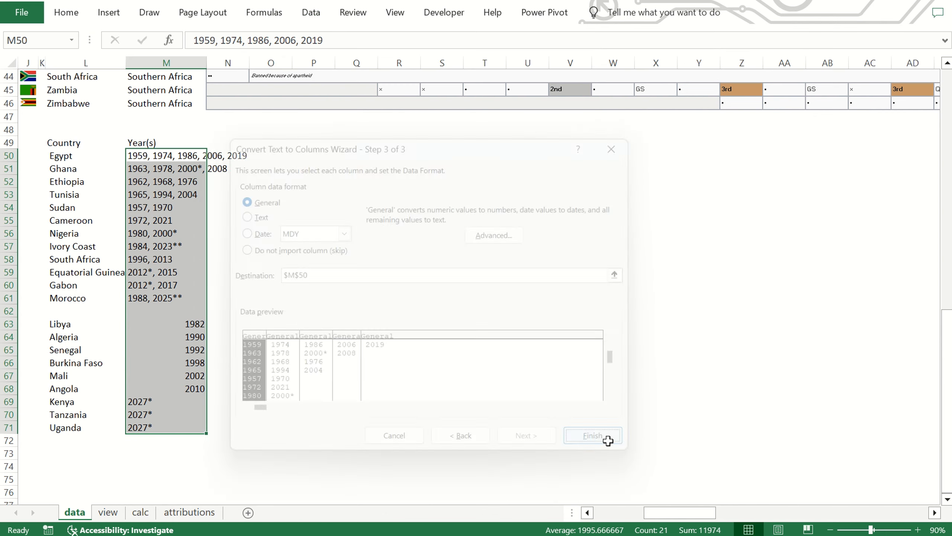
# Move the split host years one column over so they start at N50, leaving column M empty
pyautogui.click(191, 296)
pyautogui.moveTo(161, 155); pyautogui.dragTo(363, 403)
pyautogui.hotkey('ctrl', 'x')
pyautogui.press('Right')
pyautogui.press('Return')
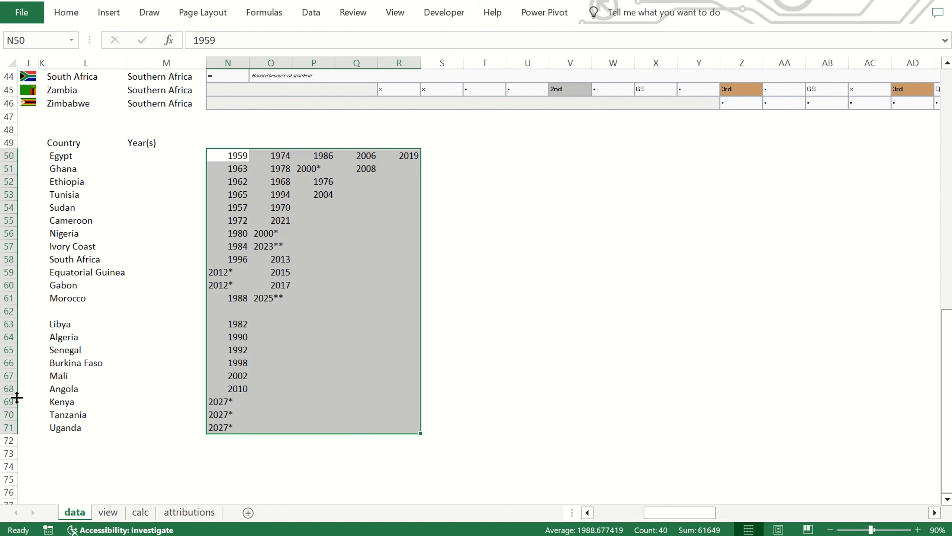
# Delete the Kenya, Tanzania and Uganda entries in rows 69 to 71 and Morocco's "2025**" entry
pyautogui.moveTo(8, 401); pyautogui.dragTo(9, 427)
pyautogui.press('Delete')
pyautogui.click(235, 295)
pyautogui.press('Delete')
# Remove the asterisks from 2012 for Equatorial Guinea and Gabon, 2023 for Ivory Coast and 2000 for Nigeria
pyautogui.click(230, 273)
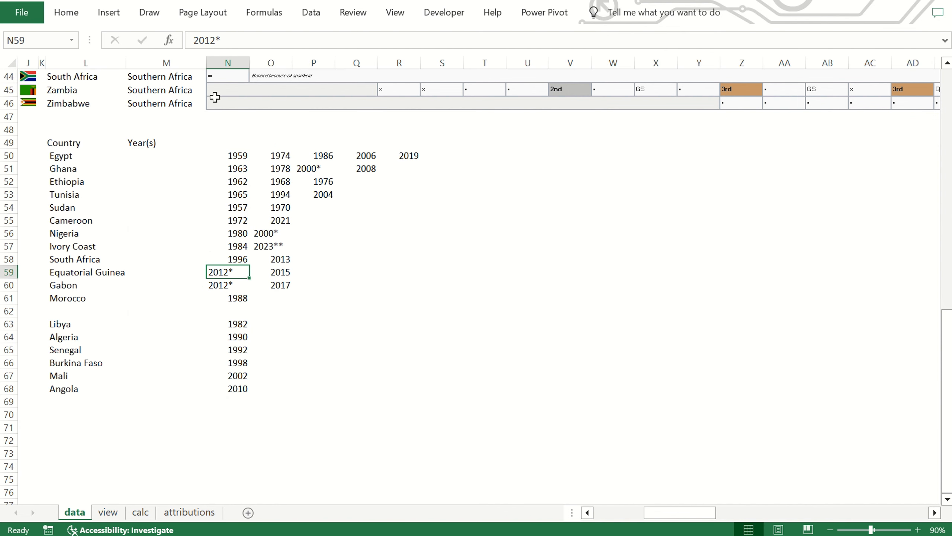
pyautogui.click(238, 35)
pyautogui.press('BackSpace')
pyautogui.press('Return')
pyautogui.press('Right')
pyautogui.press('Up')
pyautogui.click(238, 35)
pyautogui.press('BackSpace')
pyautogui.press('Return')
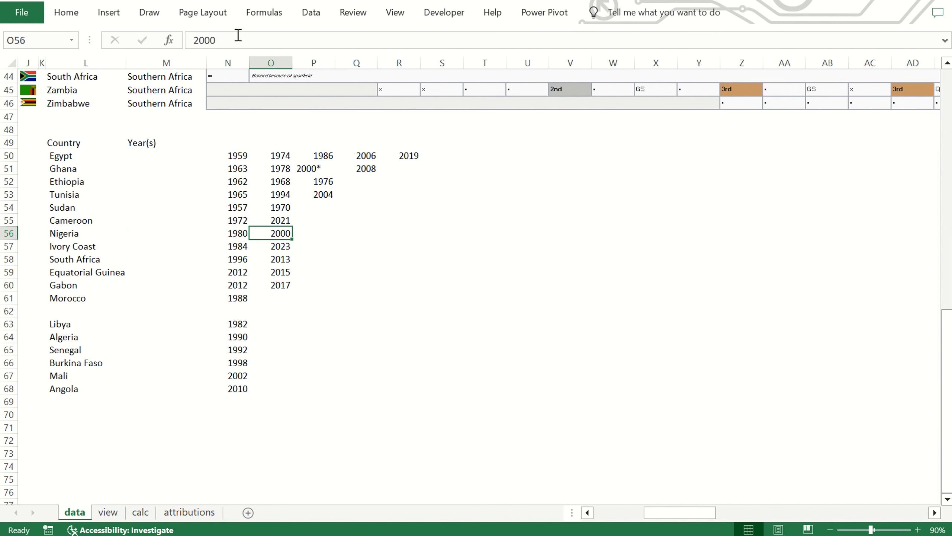
# Remove the asterisk from Ghana's host year 2000 in P51
pyautogui.press('Right')
pyautogui.press('Up')
pyautogui.press('Up')
pyautogui.press('Up')
pyautogui.press('Up')
pyautogui.press('Up')
pyautogui.click(238, 36)
pyautogui.press('BackSpace')
pyautogui.click(175, 442)
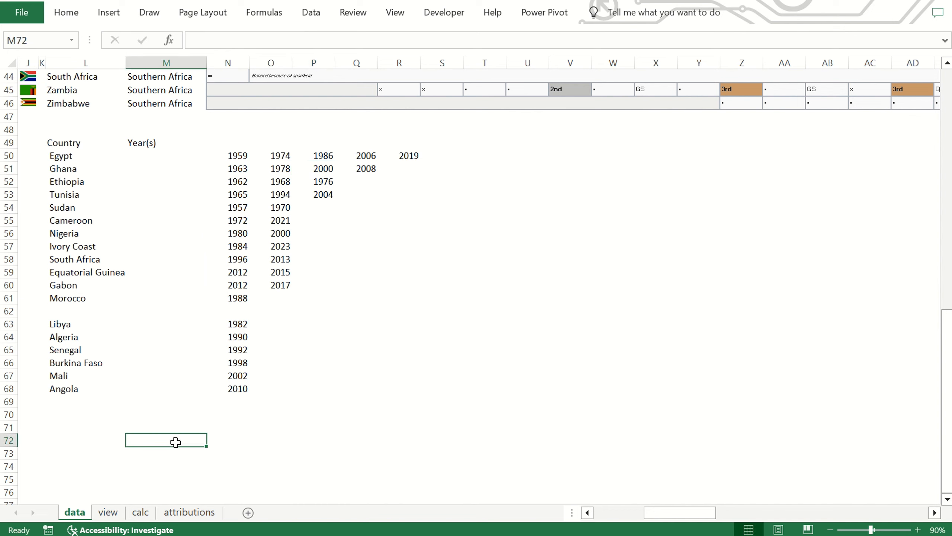
pyautogui.write('=vlookup(')
pyautogui.click(72, 155)
pyautogui.write(',')
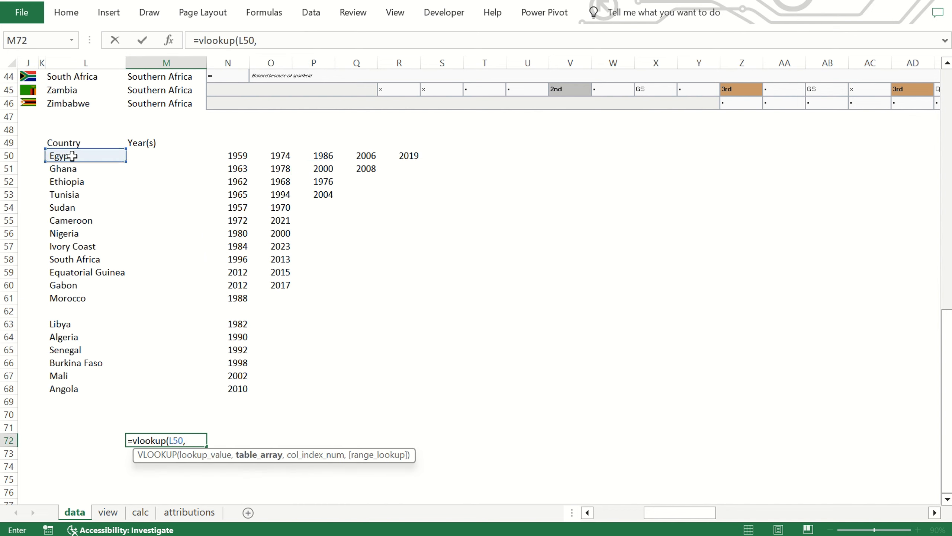
pyautogui.press('Escape')
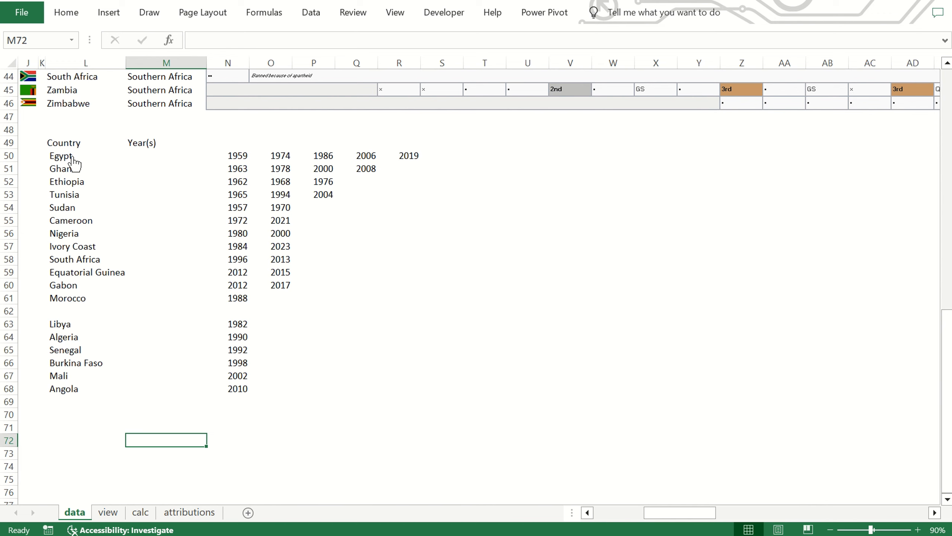
# Enter =CONCAT(N50:R50) in M50 to join Egypt's host years into one cell
pyautogui.click(153, 157)
pyautogui.write('=CONCAT(')
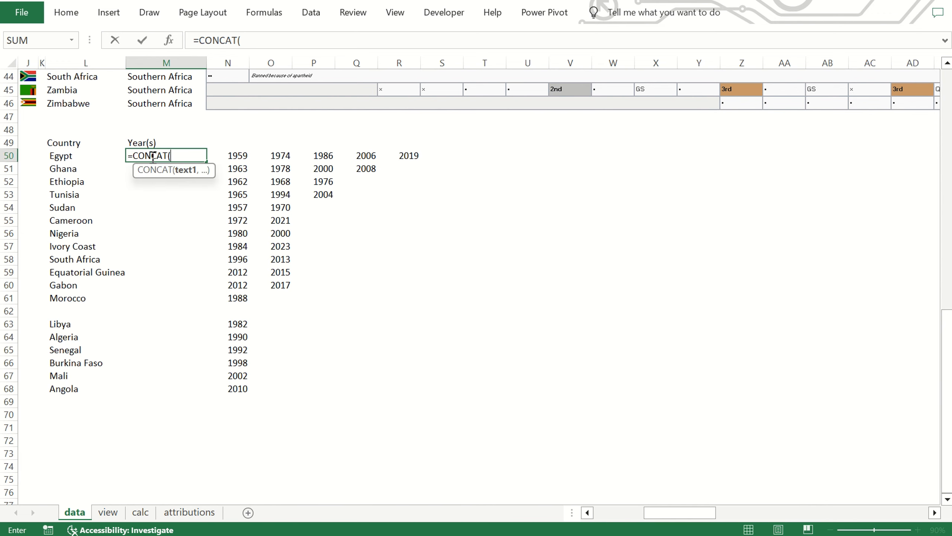
pyautogui.press('Right')
pyautogui.hotkey('shift', 'Right')
pyautogui.hotkey('shift', 'Right')
pyautogui.hotkey('shift', 'Right')
pyautogui.hotkey('shift', 'Right')
pyautogui.press('Return')
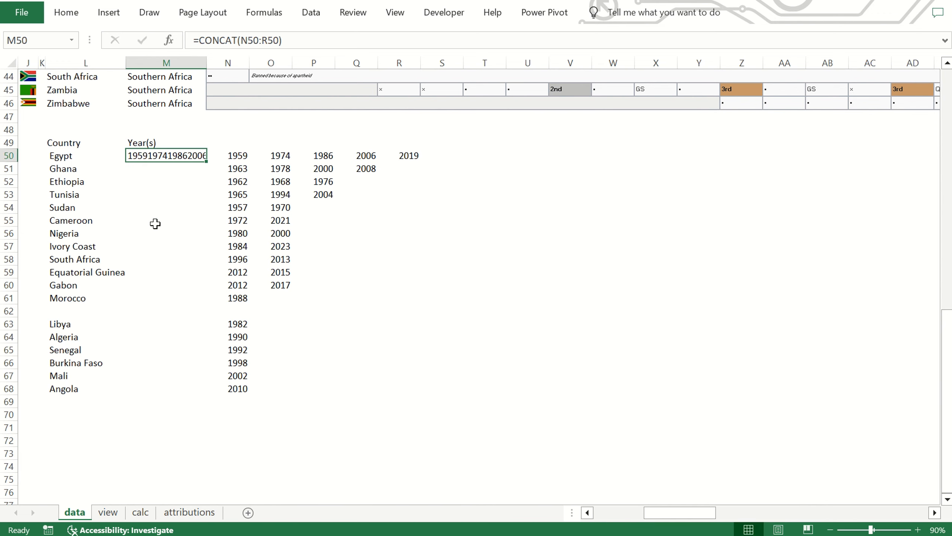
# Move the calc sheet ahead of the view sheet in the workbook
pyautogui.click(107, 512)
pyautogui.moveTo(141, 513); pyautogui.dragTo(112, 515)
# Look through the tournament years from 1957 onwards in the by-country table on the calc sheet
pyautogui.click(238, 166)
pyautogui.press('Right')
pyautogui.hotkey('shift', 'Down')
pyautogui.hotkey('shift', 'Down')
pyautogui.hotkey('shift', 'Down')
pyautogui.hotkey('shift', 'Down')
pyautogui.hotkey('shift', 'Down')
pyautogui.hotkey('shift', 'Down')
pyautogui.hotkey('shift', 'Down')
pyautogui.hotkey('shift', 'Down')
pyautogui.hotkey('shift', 'Down')
pyautogui.hotkey('shift', 'Down')
pyautogui.hotkey('shift', 'Down')
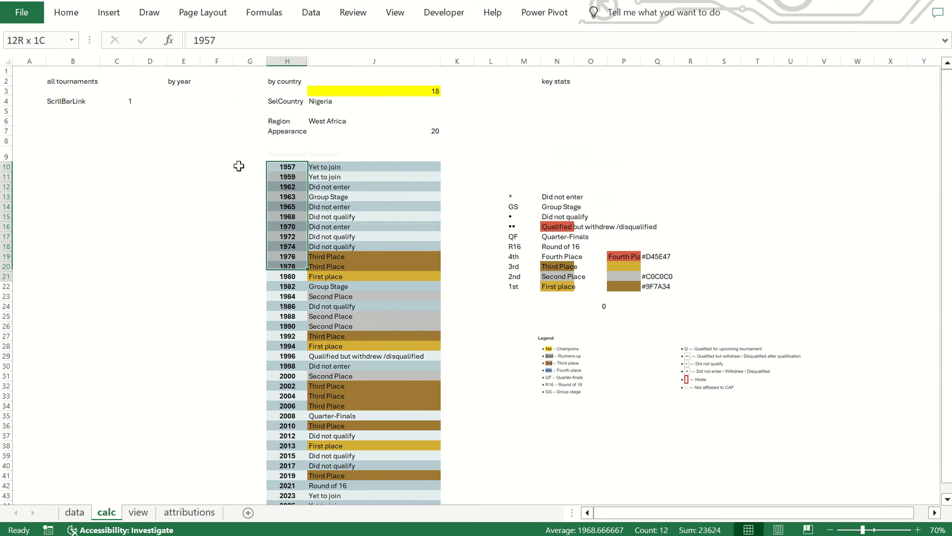
pyautogui.hotkey('shift', 'Down')
pyautogui.hotkey('shift', 'Down')
pyautogui.hotkey('shift', 'Down')
pyautogui.hotkey('shift', 'Down')
pyautogui.hotkey('shift', 'Down')
pyautogui.hotkey('shift', 'Down')
pyautogui.hotkey('shift', 'Down')
pyautogui.hotkey('shift', 'Down')
pyautogui.hotkey('shift', 'Down')
pyautogui.hotkey('shift', 'Down')
# Fill the CONCAT formula on the data sheet from M50 down to M68 for all host countries
pyautogui.click(75, 512)
pyautogui.doubleClick(208, 162)
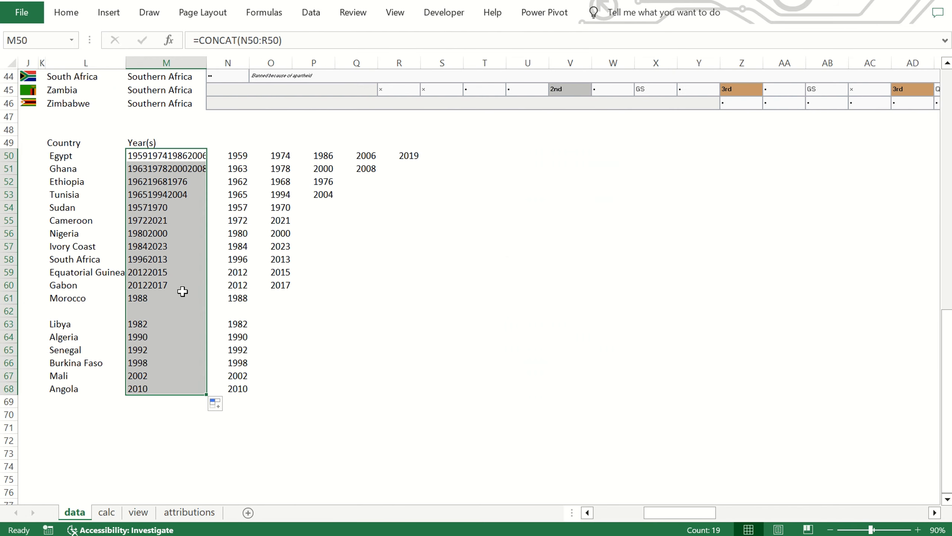
# Label H8 on the calc sheet "Host years"
pyautogui.click(108, 512)
pyautogui.click(277, 140)
pyautogui.write('Host years')
pyautogui.press('Tab')
# Enter a VLOOKUP in J8 that looks up J4 in data!L50:M68 and returns column 2
pyautogui.press('Up')
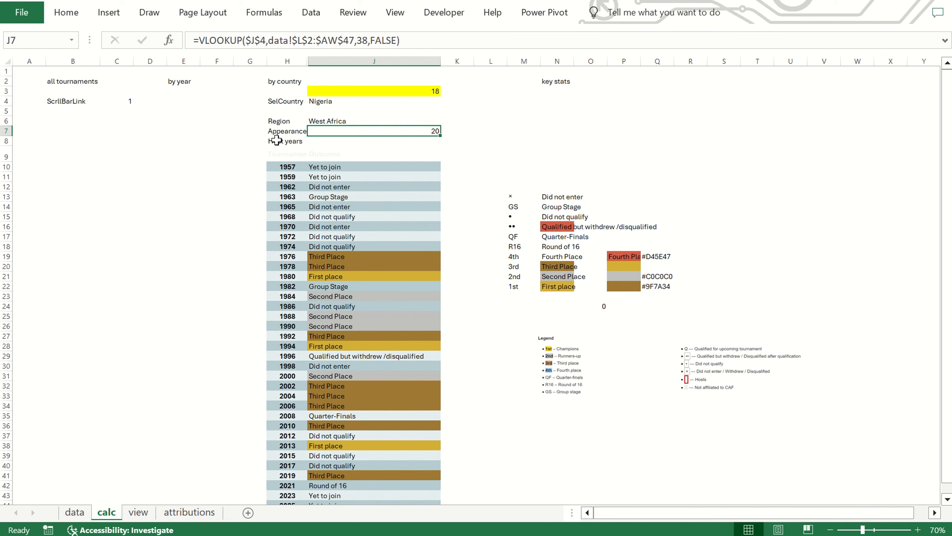
pyautogui.press('Down')
pyautogui.write('=VLOOKUP(J4')
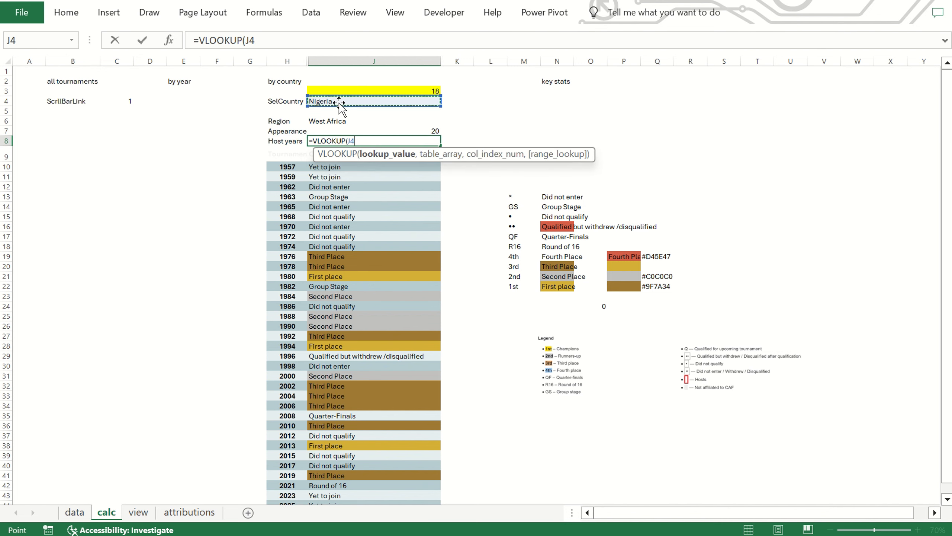
pyautogui.write(',')
pyautogui.click(75, 512)
pyautogui.moveTo(56, 155); pyautogui.dragTo(170, 393)
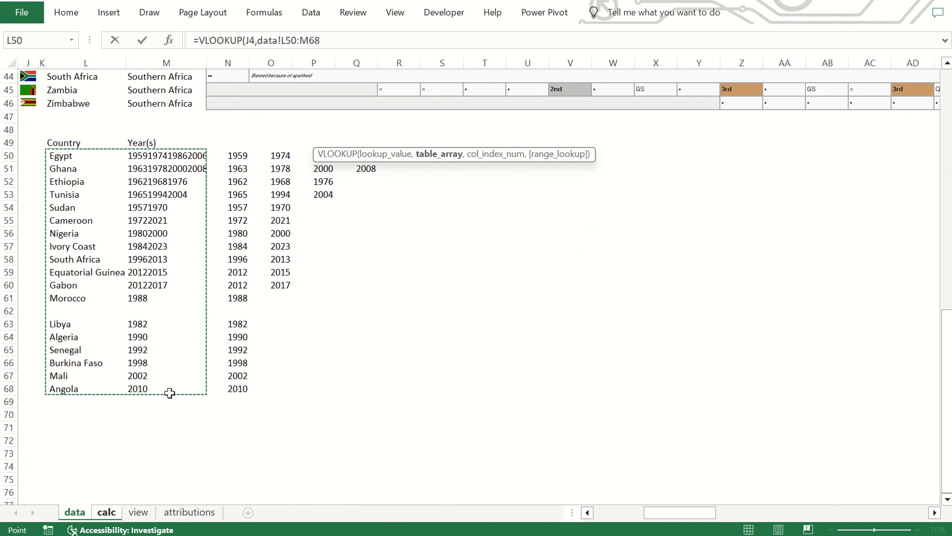
pyautogui.write(',2,')
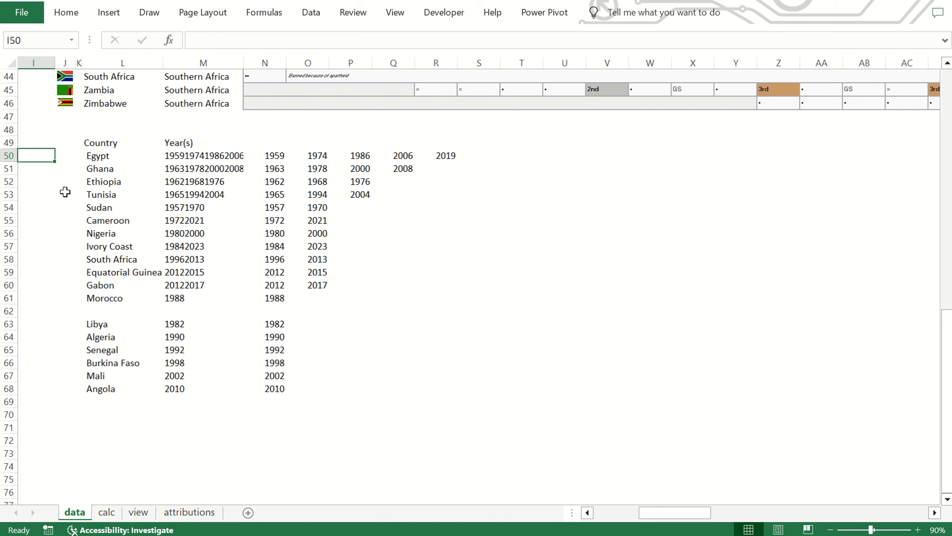
# Enter =TRIM(CLEAN(SUBSTITUTE(L50,CHAR(160),""))) in I50 on the data sheet to clean the first host country name
pyautogui.write('=trim(clean(sub')
pyautogui.press('Tab')
pyautogui.write('char')
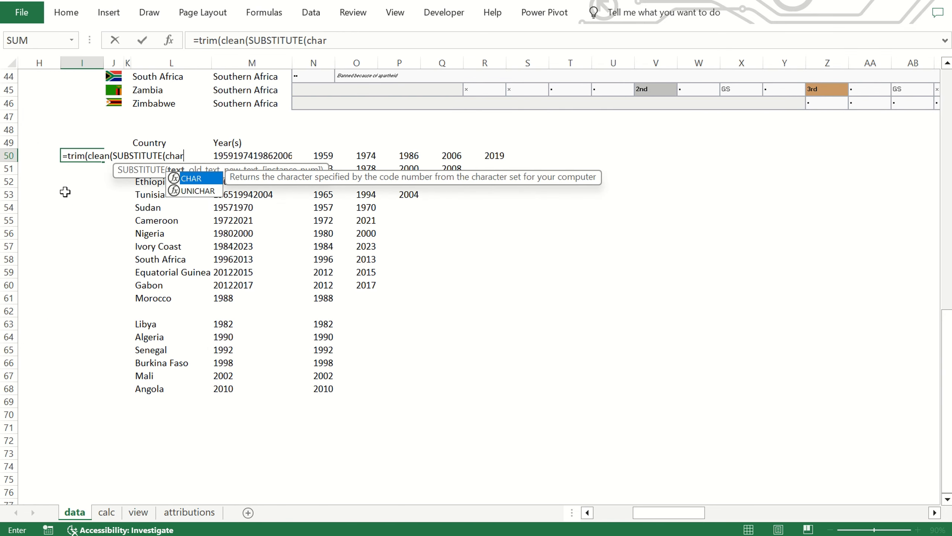
pyautogui.write('(160),')
pyautogui.press('BackSpace')
pyautogui.press('Right')
pyautogui.press('Right')
pyautogui.press('Right')
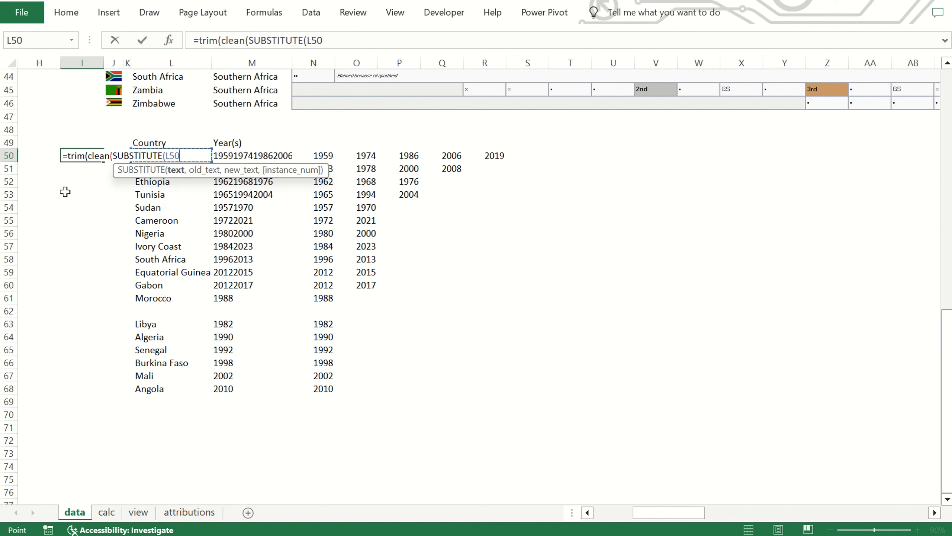
pyautogui.write(',char(160),)))')
pyautogui.press('Return')
# Fill the cleaning formula down column I beside the host list and delete the blank row 62 between Morocco and Libya
pyautogui.click(79, 156)
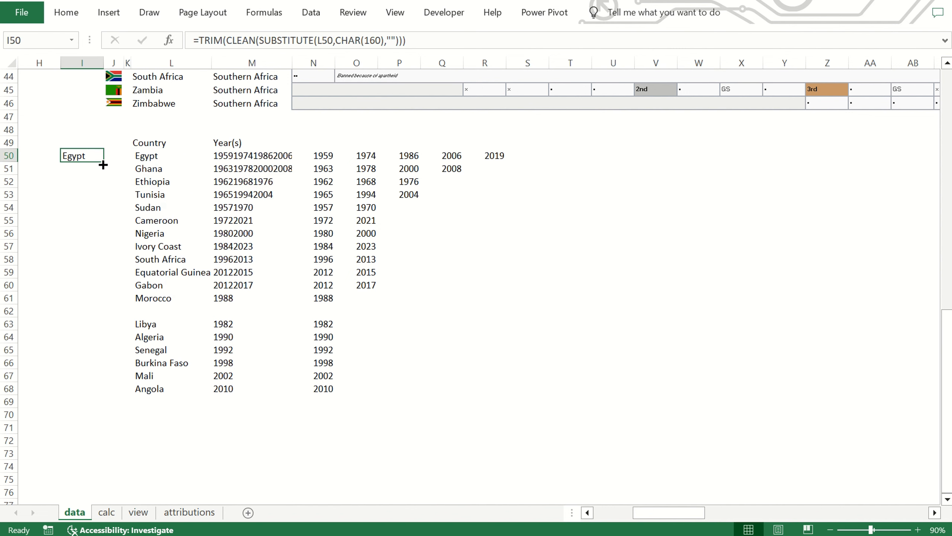
pyautogui.doubleClick(104, 162)
pyautogui.rightClick(8, 310)
pyautogui.click(42, 209)
# Copy the cleaned country names from column I and paste them as values over the host names starting at L50
pyautogui.moveTo(83, 156); pyautogui.dragTo(87, 374)
pyautogui.hotkey('ctrl', 'c')
pyautogui.press('Right')
pyautogui.press('Right')
pyautogui.press('Right')
pyautogui.rightClick(161, 156)
pyautogui.click(218, 200)
# Delete the helper formulas in I49:I68
pyautogui.click(83, 140)
pyautogui.moveTo(83, 140); pyautogui.dragTo(86, 391)
pyautogui.press('Delete')
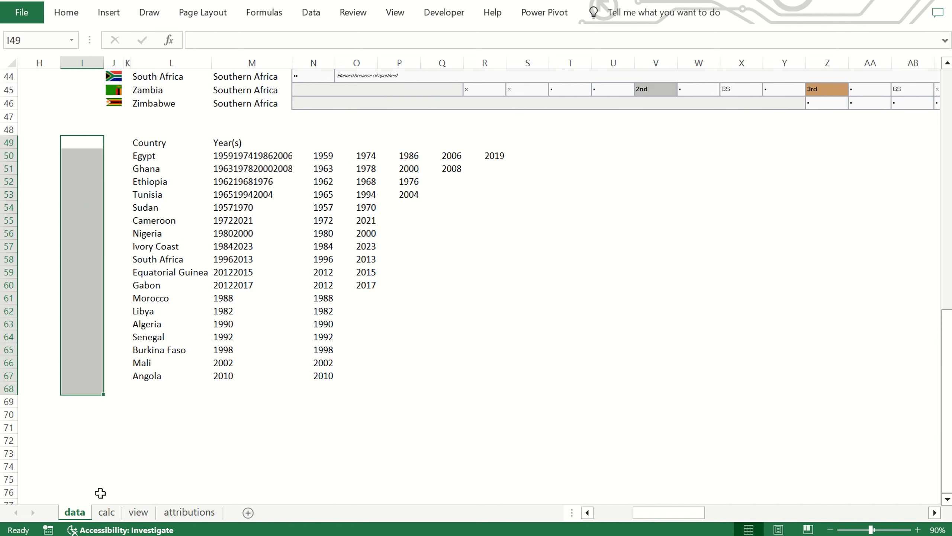
# Switch to the calc sheet and select the list of tournament years in column H from H10 down
pyautogui.click(107, 512)
pyautogui.click(231, 177)
pyautogui.press('Right')
pyautogui.press('Right')
pyautogui.press('Up')
pyautogui.hotkey('shift', 'Down')
pyautogui.hotkey('shift', 'Down')
pyautogui.hotkey('shift', 'Down')
pyautogui.hotkey('shift', 'Down')
pyautogui.hotkey('shift', 'Down')
pyautogui.hotkey('shift', 'Down')
pyautogui.hotkey('shift', 'Down')
pyautogui.hotkey('shift', 'Down')
pyautogui.hotkey('shift', 'Down')
pyautogui.hotkey('shift', 'Down')
pyautogui.hotkey('shift', 'Down')
pyautogui.hotkey('shift', 'Down')
pyautogui.hotkey('shift', 'Down')
pyautogui.hotkey('shift', 'Down')
pyautogui.hotkey('shift', 'Down')
pyautogui.hotkey('shift', 'Down')
pyautogui.hotkey('shift', 'Down')
pyautogui.hotkey('shift', 'Down')
pyautogui.hotkey('shift', 'Down')
pyautogui.hotkey('shift', 'Down')
pyautogui.hotkey('shift', 'Down')
pyautogui.hotkey('shift', 'Down')
pyautogui.hotkey('shift', 'Down')
pyautogui.hotkey('shift', 'Down')
pyautogui.hotkey('shift', 'Down')
pyautogui.hotkey('shift', 'Down')
pyautogui.hotkey('shift', 'Down')
pyautogui.hotkey('shift', 'Up')
pyautogui.hotkey('shift', 'Up')
pyautogui.hotkey('shift', 'Up')
pyautogui.hotkey('shift', 'Up')
pyautogui.hotkey('shift', 'Up')
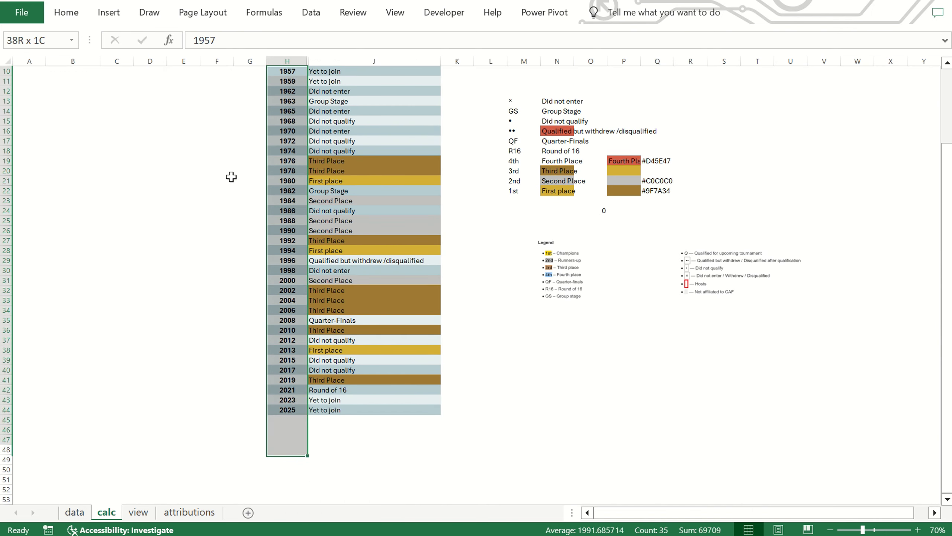
# Enter =FIND(H10,$J$8) in F10 and fill it down to F44
pyautogui.press('Left')
pyautogui.hotkey('ctrl', 'Up')
pyautogui.press('Down')
pyautogui.press('Down')
pyautogui.press('Down')
pyautogui.press('Down')
pyautogui.press('Down')
pyautogui.press('Down')
pyautogui.press('Down')
pyautogui.press('Down')
pyautogui.press('Down')
pyautogui.press('Left')
pyautogui.write('=find(H10')
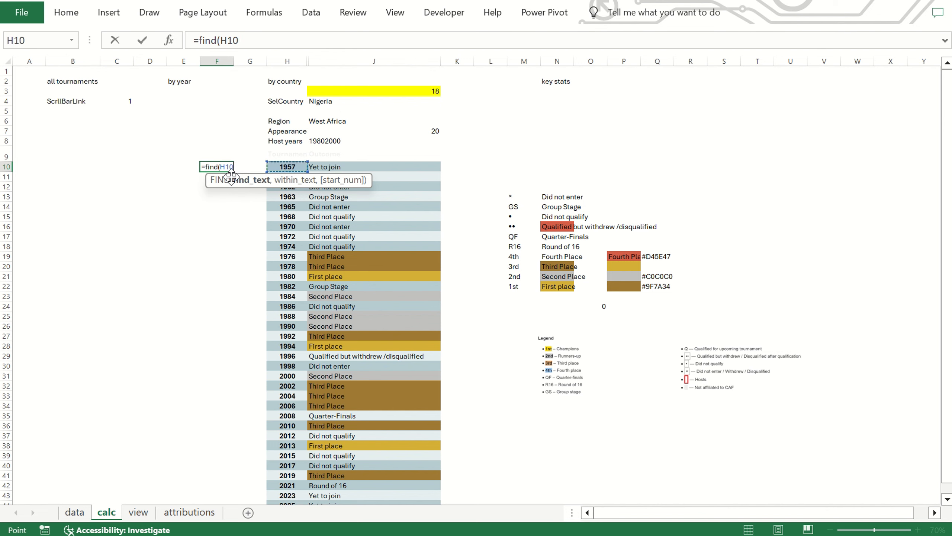
pyautogui.write(',')
pyautogui.click(367, 141)
pyautogui.hotkey('ctrl', 'Return')
pyautogui.moveTo(233, 171); pyautogui.dragTo(237, 450)
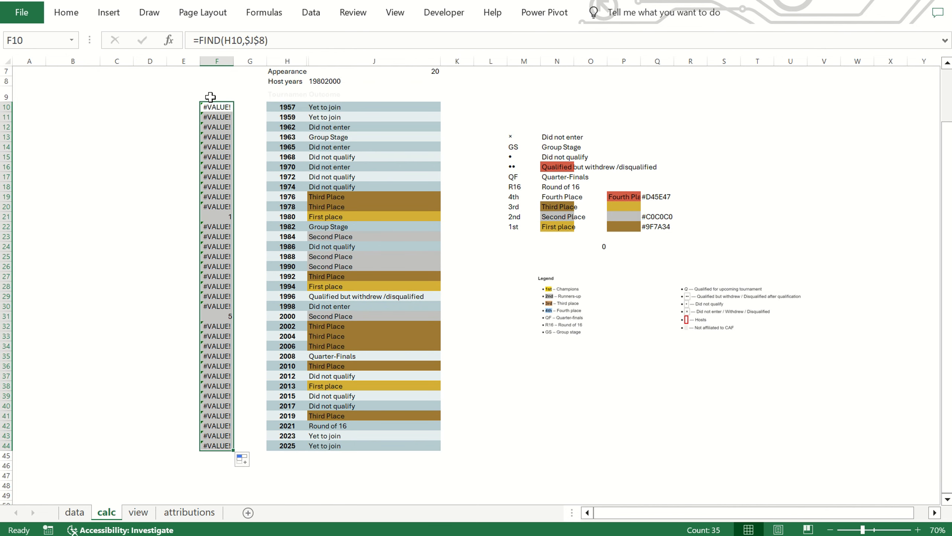
# Try to add a formula-based conditional formatting rule to H10:J44 using isnum(find($H10,$J$8))
pyautogui.press('Right')
pyautogui.press('Right')
pyautogui.hotkey('shift', 'Right')
pyautogui.hotkey('shift', 'Down')
pyautogui.hotkey('shift', 'Down')
pyautogui.hotkey('shift', 'Down')
pyautogui.hotkey('shift', 'Down')
pyautogui.hotkey('shift', 'Down')
pyautogui.hotkey('shift', 'Down')
pyautogui.hotkey('shift', 'Down')
pyautogui.hotkey('shift', 'Down')
pyautogui.hotkey('shift', 'Down')
pyautogui.hotkey('shift', 'Down')
pyautogui.hotkey('shift', 'Down')
pyautogui.hotkey('shift', 'Down')
pyautogui.hotkey('shift', 'Down')
pyautogui.hotkey('shift', 'Down')
pyautogui.hotkey('shift', 'Down')
pyautogui.hotkey('shift', 'Down')
pyautogui.hotkey('shift', 'Down')
pyautogui.hotkey('shift', 'Down')
pyautogui.hotkey('shift', 'Down')
pyautogui.hotkey('shift', 'Down')
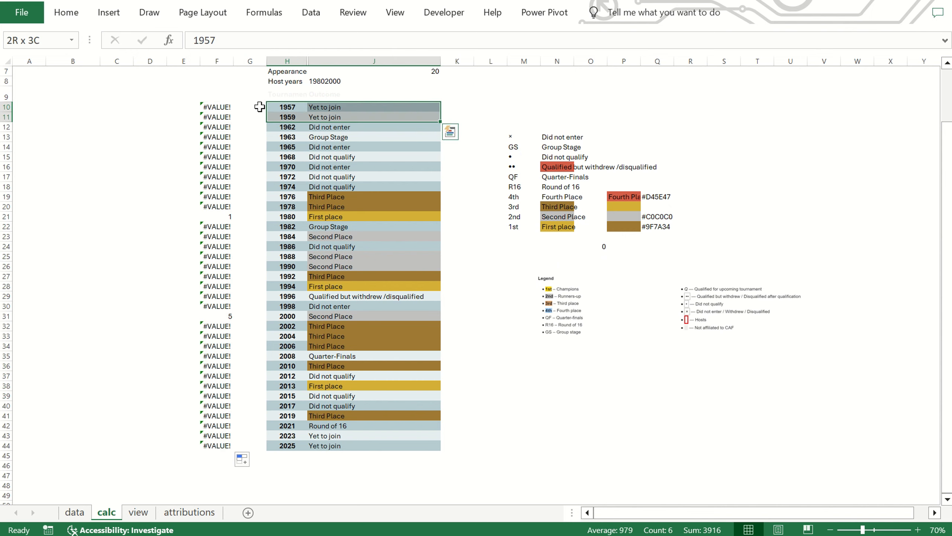
pyautogui.hotkey('alt', 'h')
pyautogui.press('l')
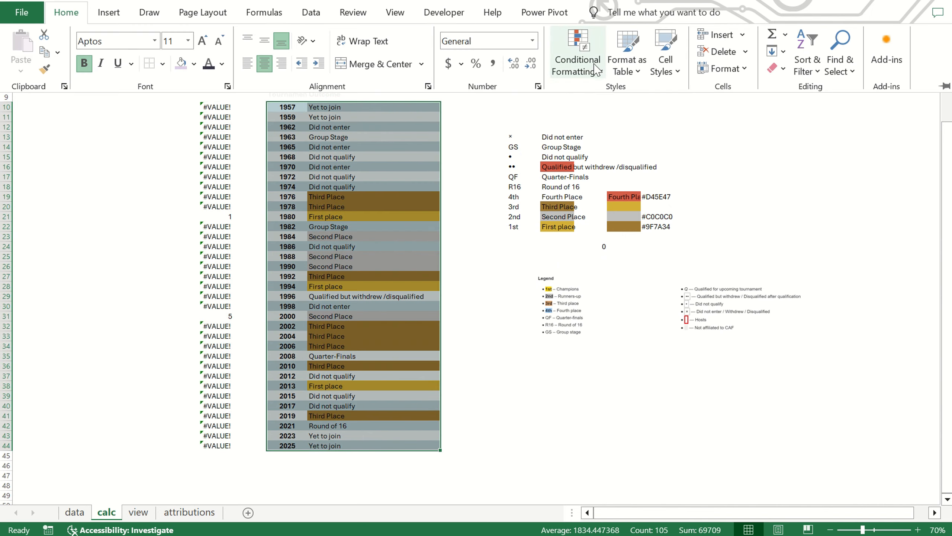
pyautogui.press('r')
pyautogui.hotkey('alt', 'n')
pyautogui.moveTo(342, 184); pyautogui.dragTo(540, 144)
pyautogui.click(543, 250)
pyautogui.click(498, 307)
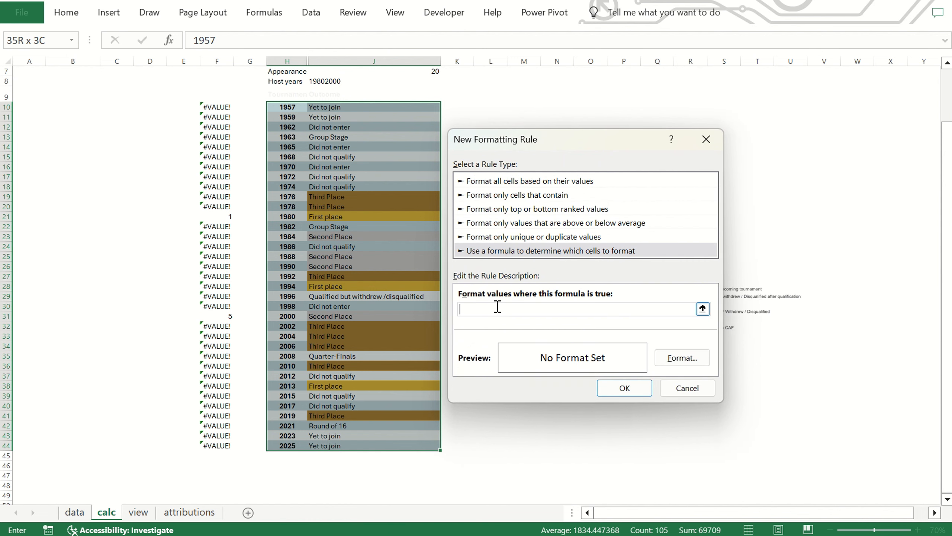
pyautogui.click(215, 106)
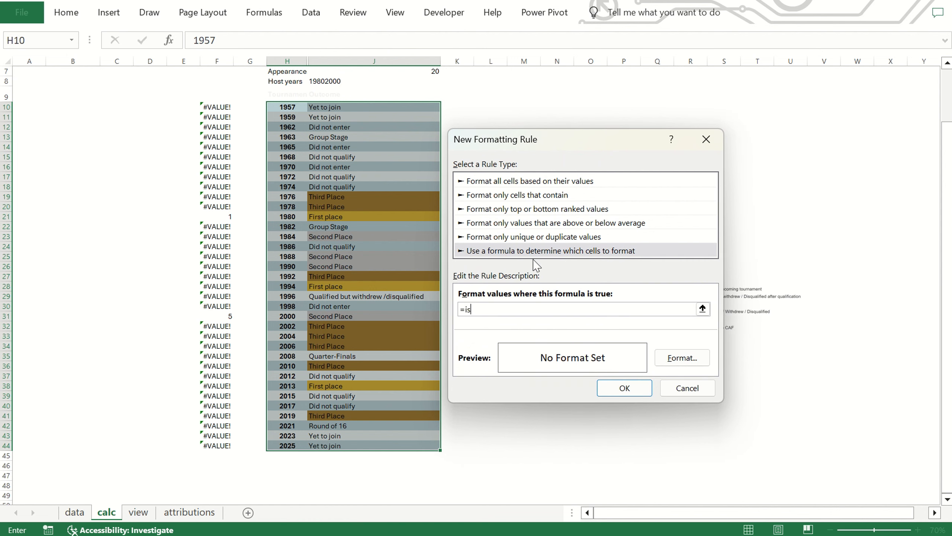
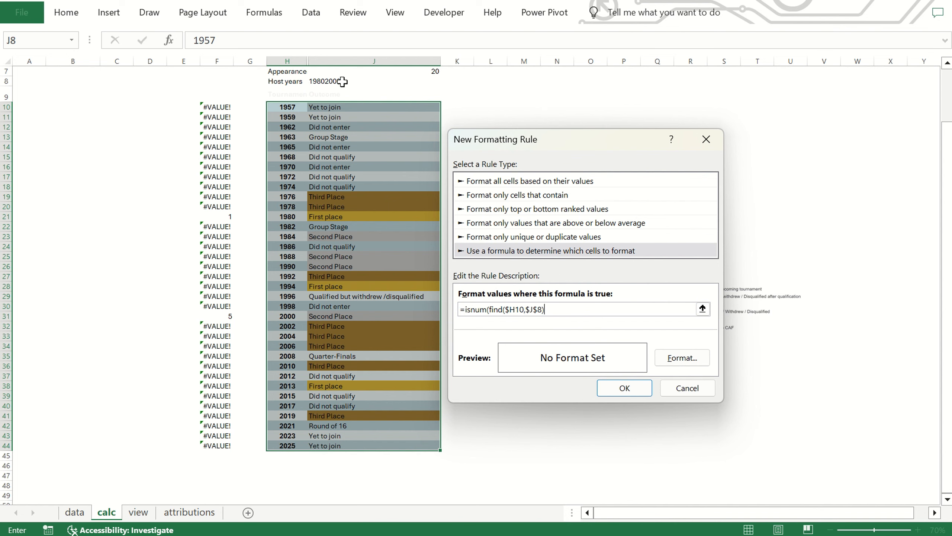
pyautogui.write('(')
pyautogui.click(563, 310)
pyautogui.press('Escape')
pyautogui.click(657, 222)
# Change the F10 formula to =ISNUMBER(FIND(H10,$J$8)) and fill it down to F44
pyautogui.click(214, 106)
pyautogui.click(200, 41)
pyautogui.write('isnum(')
pyautogui.press('BackSpace')
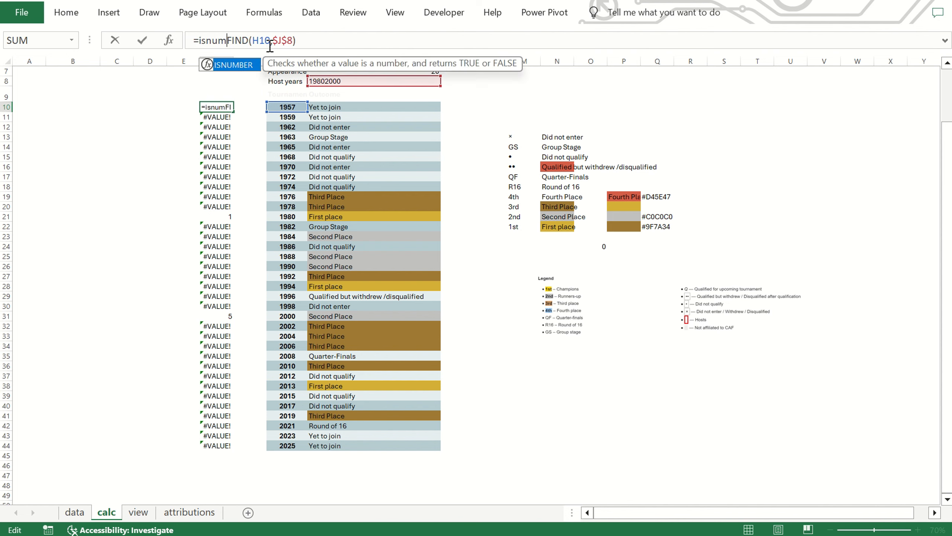
pyautogui.press('Tab')
pyautogui.press('Return')
pyautogui.click(225, 107)
pyautogui.doubleClick(234, 111)
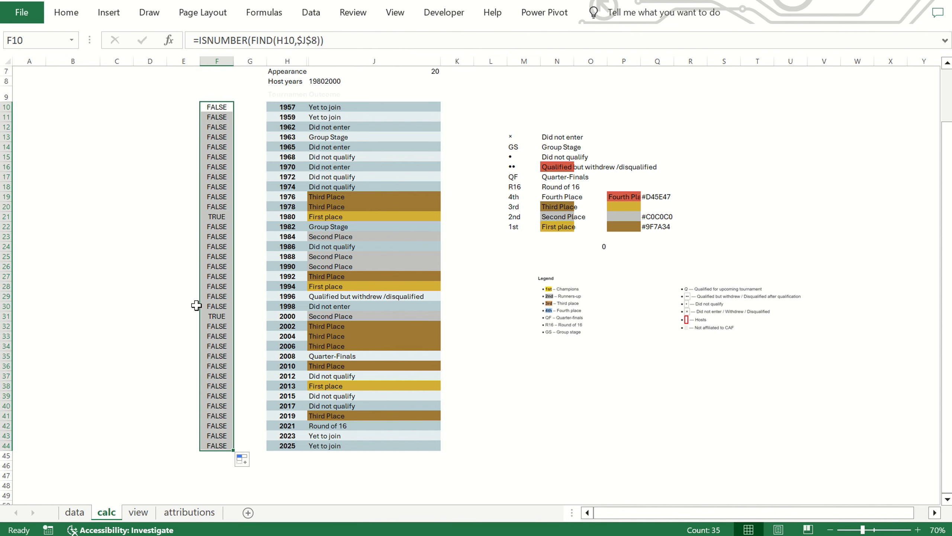
# Create a conditional formatting rule for H10:J44 with the formula =isnumber(find($H10,$J$8))
pyautogui.click(63, 12)
pyautogui.click(213, 123)
pyautogui.click(345, 108)
pyautogui.hotkey('ctrl', 'shift', 'Left')
pyautogui.hotkey('ctrl', 'shift', 'Down')
pyautogui.click(81, 13)
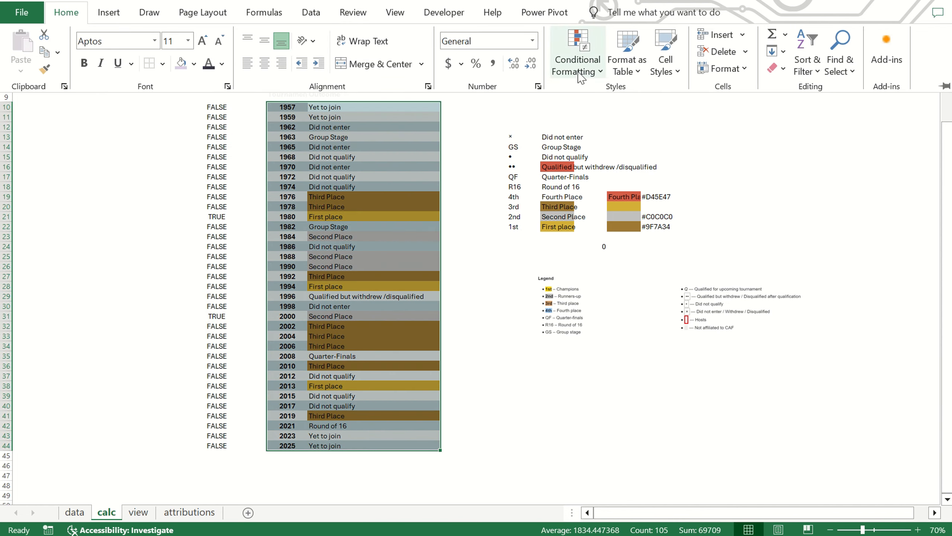
pyautogui.click(580, 71)
pyautogui.click(578, 281)
pyautogui.click(280, 207)
pyautogui.click(352, 291)
pyautogui.click(302, 350)
pyautogui.write('isnumber(')
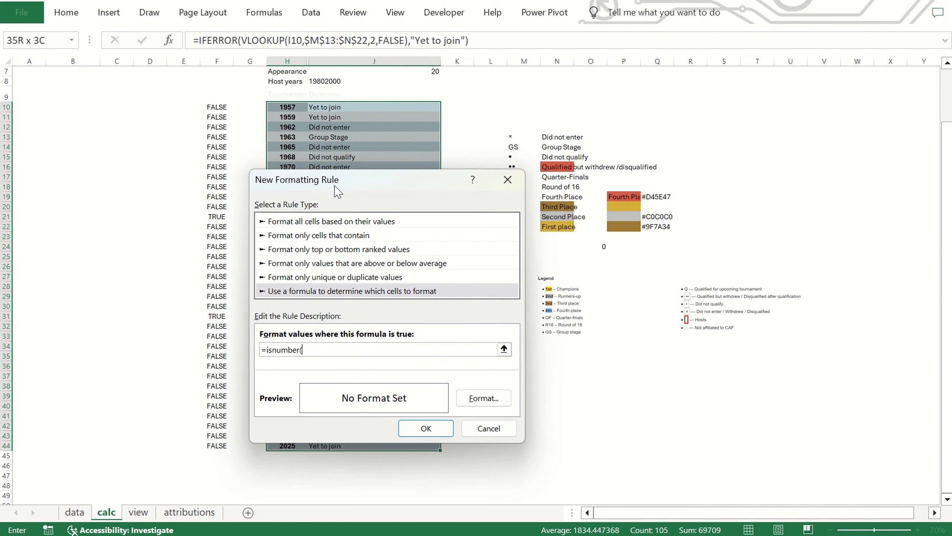
pyautogui.moveTo(337, 192); pyautogui.dragTo(530, 196)
pyautogui.write('find(')
pyautogui.click(286, 108)
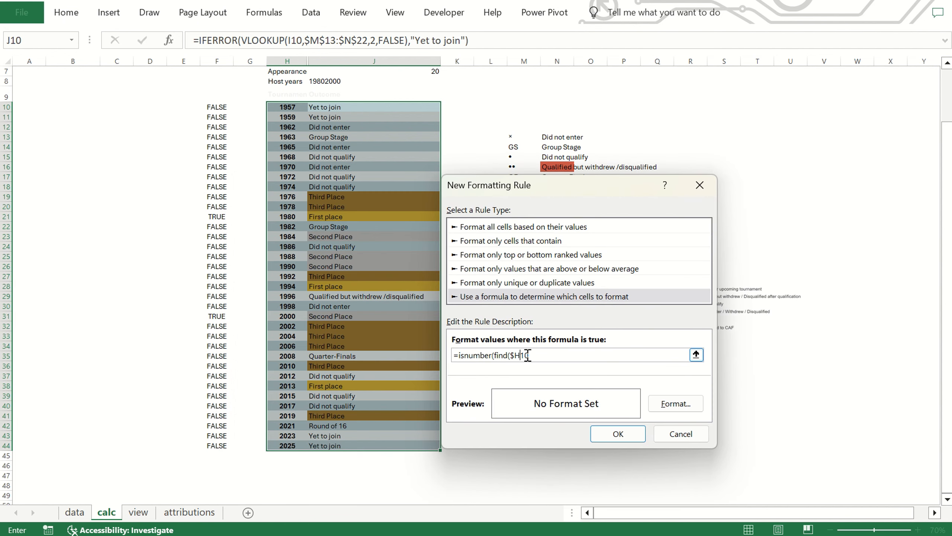
# Give the new rule a light blue outline border and apply it to the table
pyautogui.click(675, 403)
pyautogui.click(355, 127)
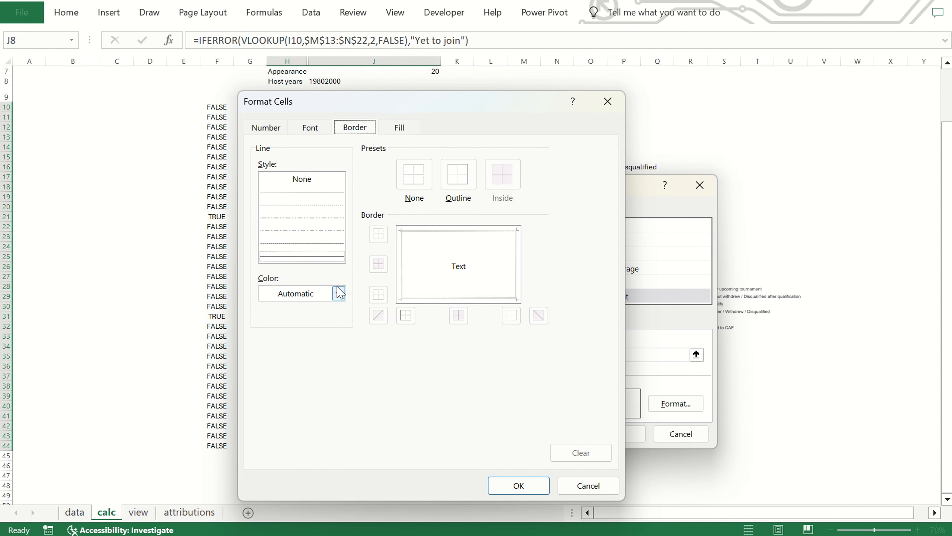
pyautogui.click(338, 293)
pyautogui.click(279, 429)
pyautogui.click(458, 174)
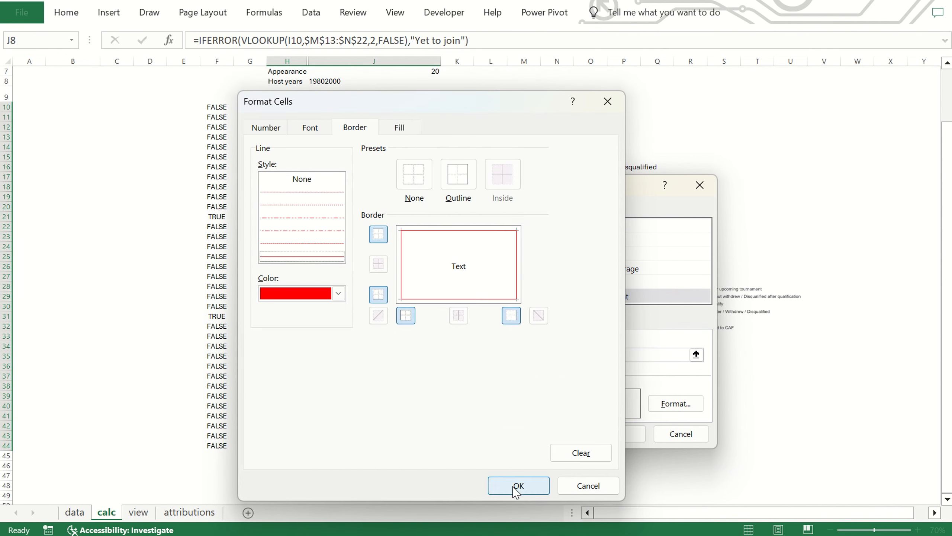
pyautogui.click(338, 294)
pyautogui.click(343, 429)
pyautogui.click(465, 176)
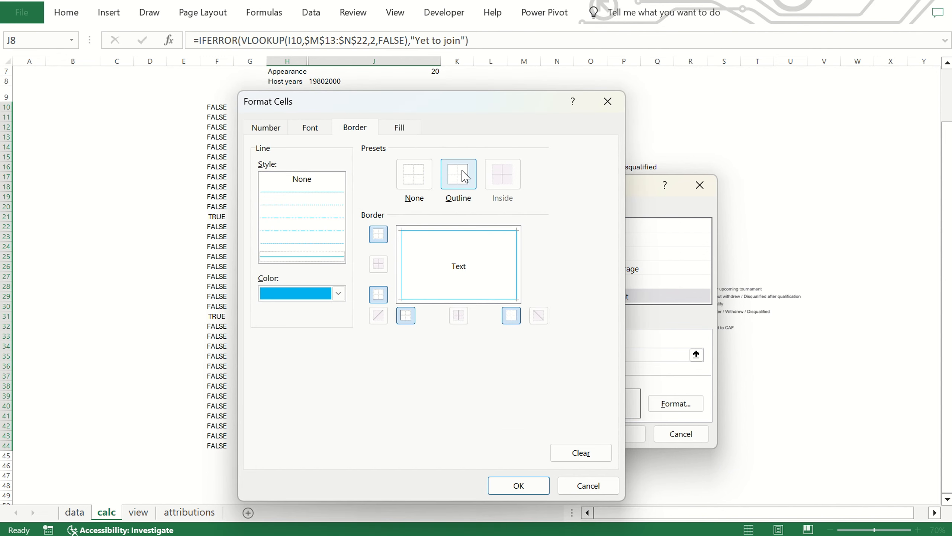
pyautogui.click(399, 127)
pyautogui.click(518, 486)
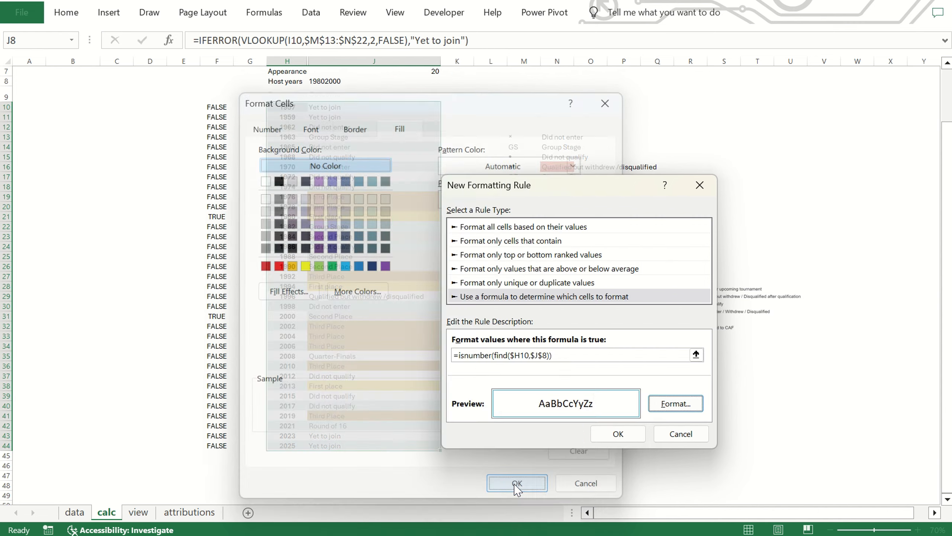
pyautogui.click(618, 434)
pyautogui.click(516, 416)
# Edit the ISNUMBER rule to use a purple outline border and apply the change
pyautogui.click(75, 11)
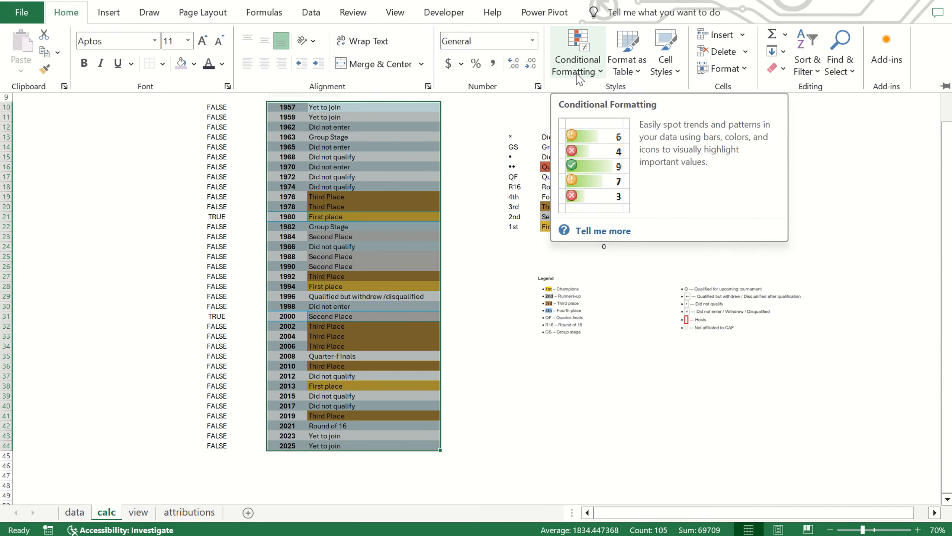
pyautogui.click(578, 75)
pyautogui.click(608, 269)
pyautogui.click(255, 303)
pyautogui.click(299, 267)
pyautogui.click(535, 420)
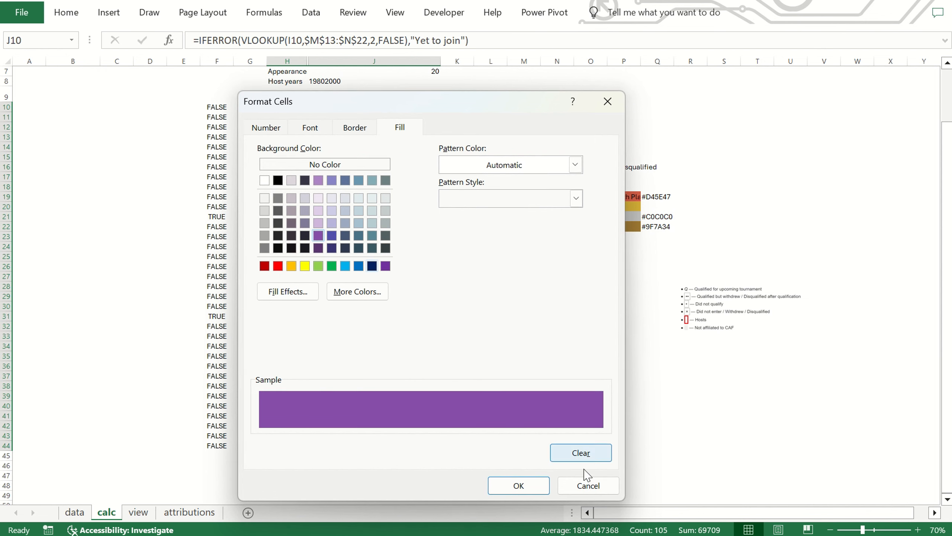
pyautogui.click(355, 127)
pyautogui.click(339, 293)
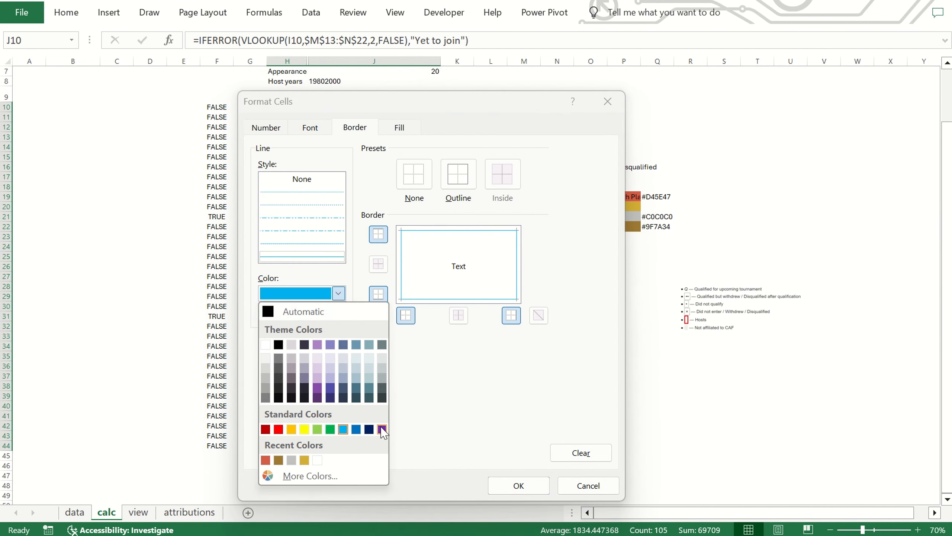
pyautogui.click(382, 429)
pyautogui.click(456, 178)
pyautogui.click(518, 485)
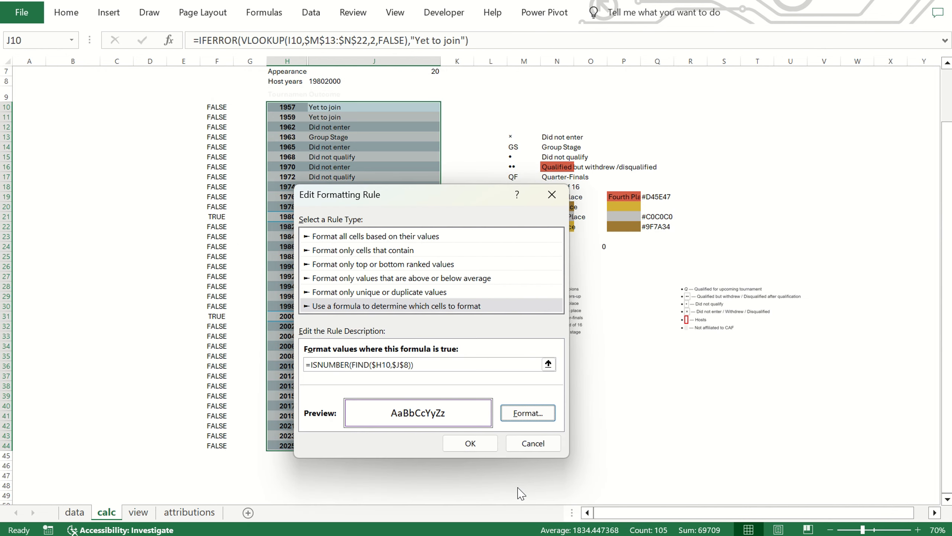
pyautogui.click(491, 447)
pyautogui.click(506, 416)
pyautogui.click(521, 404)
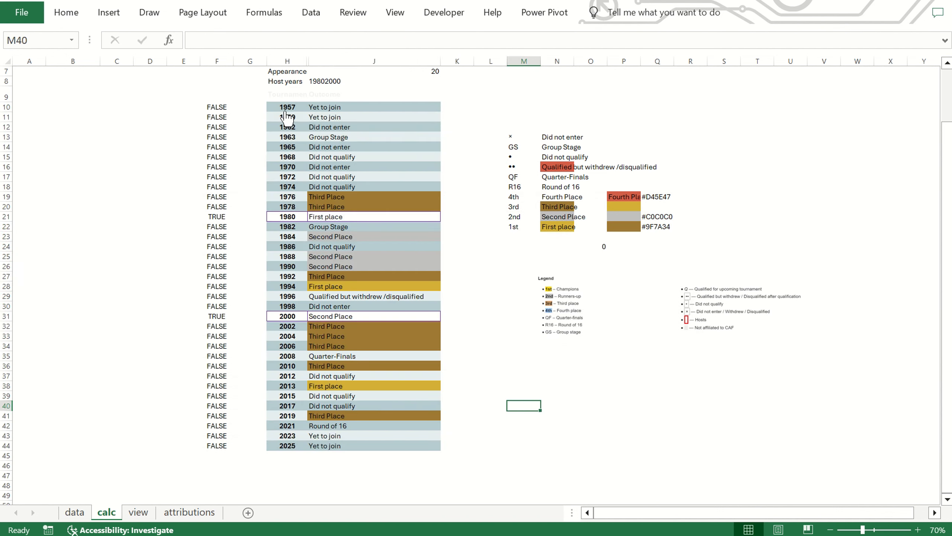
# Review the fill and border settings of the ISNUMBER rule from a cell in the table
pyautogui.click(442, 130)
pyautogui.click(427, 137)
pyautogui.click(71, 15)
pyautogui.click(638, 53)
pyautogui.click(615, 267)
pyautogui.click(300, 302)
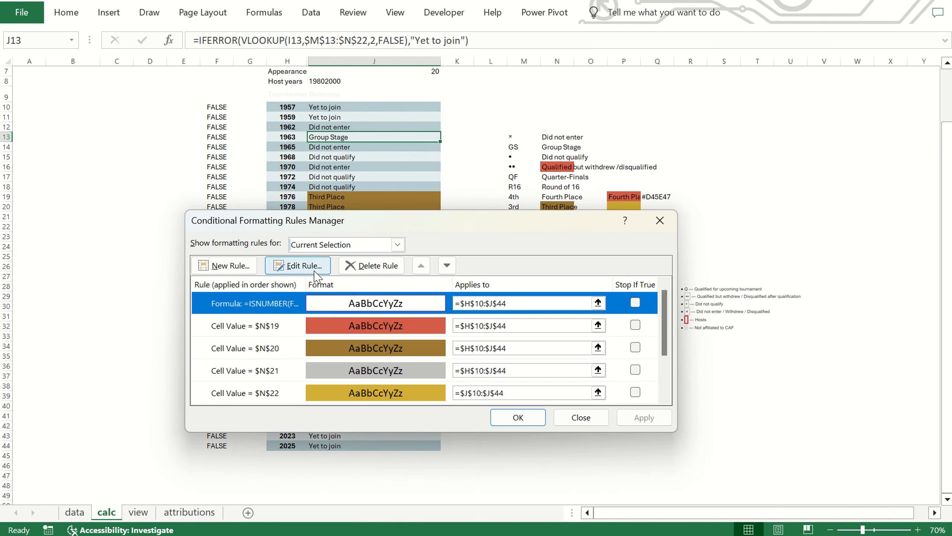
pyautogui.click(307, 267)
pyautogui.click(530, 412)
pyautogui.click(400, 128)
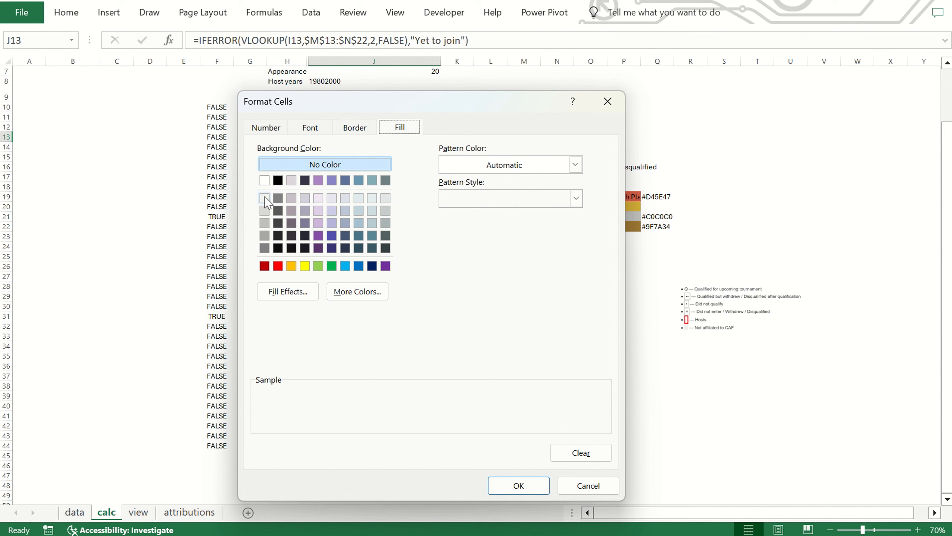
pyautogui.click(354, 128)
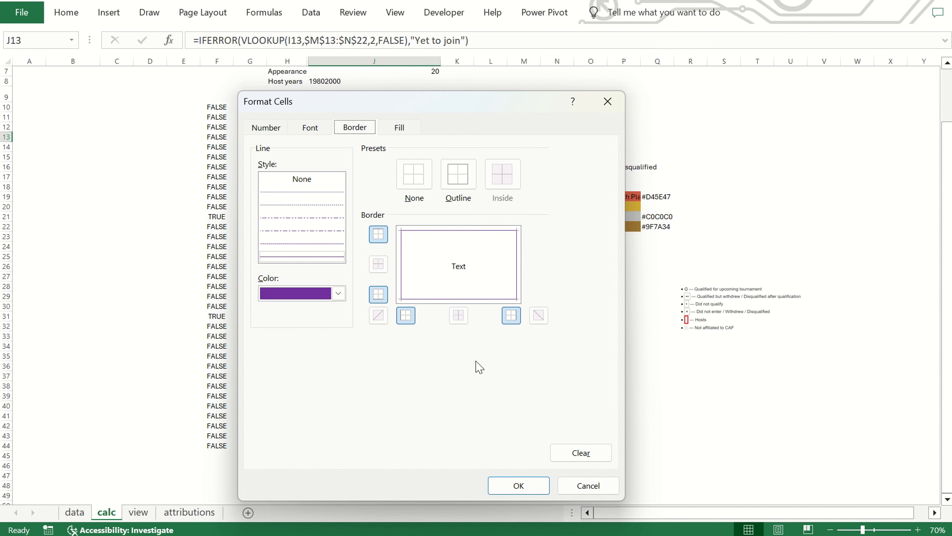
pyautogui.click(588, 485)
pyautogui.click(534, 442)
# Create a formula rule =ISNUMBER(FIND($H10,$J$8)) for the results table with a green outline border
pyautogui.doubleClick(331, 311)
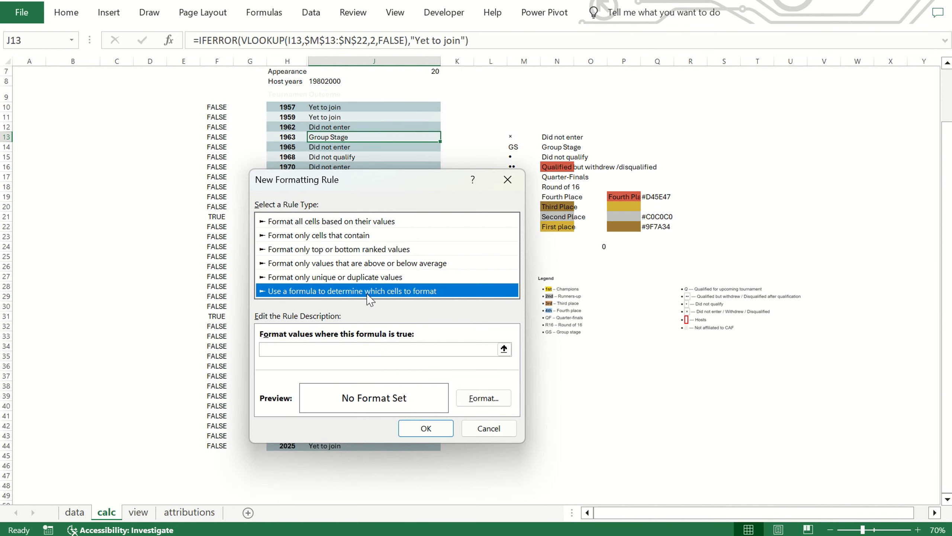
pyautogui.click(484, 397)
pyautogui.click(315, 294)
pyautogui.click(317, 344)
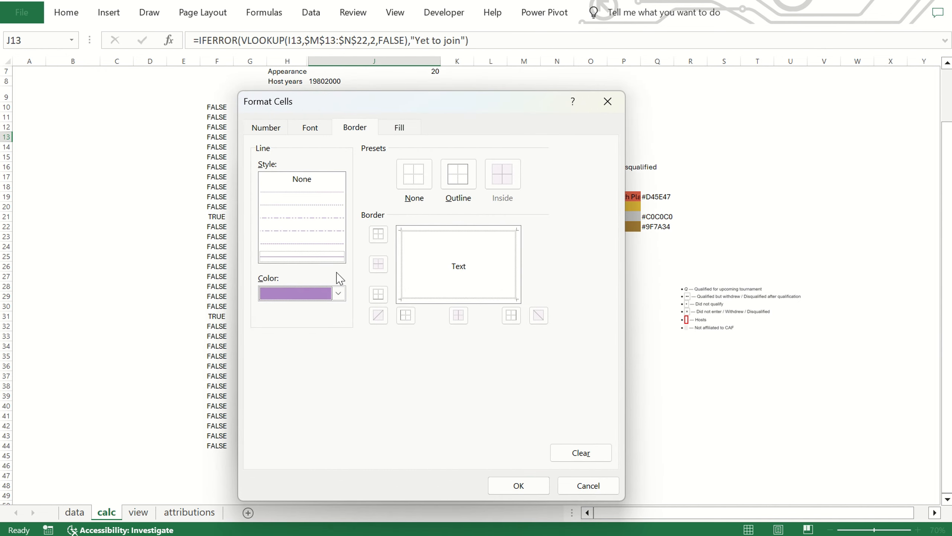
pyautogui.click(338, 294)
pyautogui.click(304, 429)
pyautogui.click(339, 293)
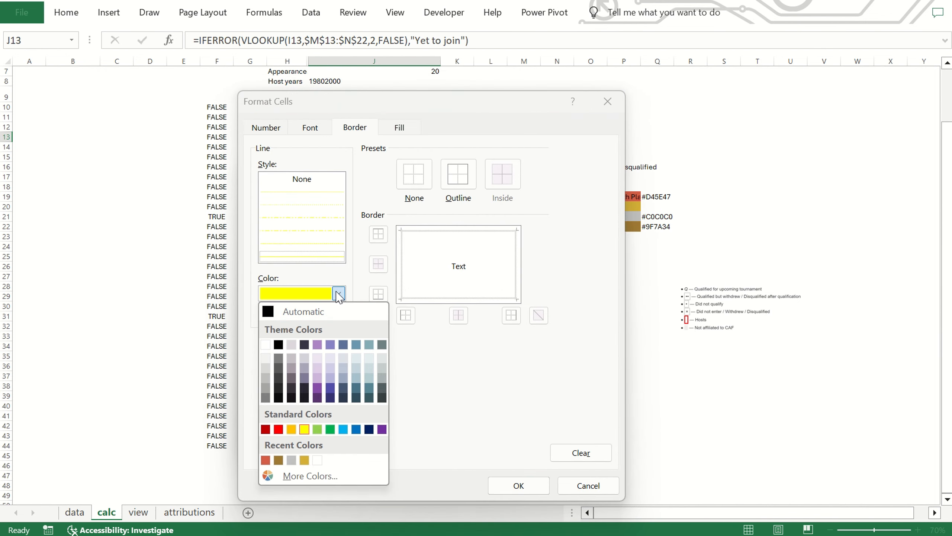
pyautogui.click(343, 429)
pyautogui.click(329, 429)
pyautogui.click(458, 174)
pyautogui.click(518, 486)
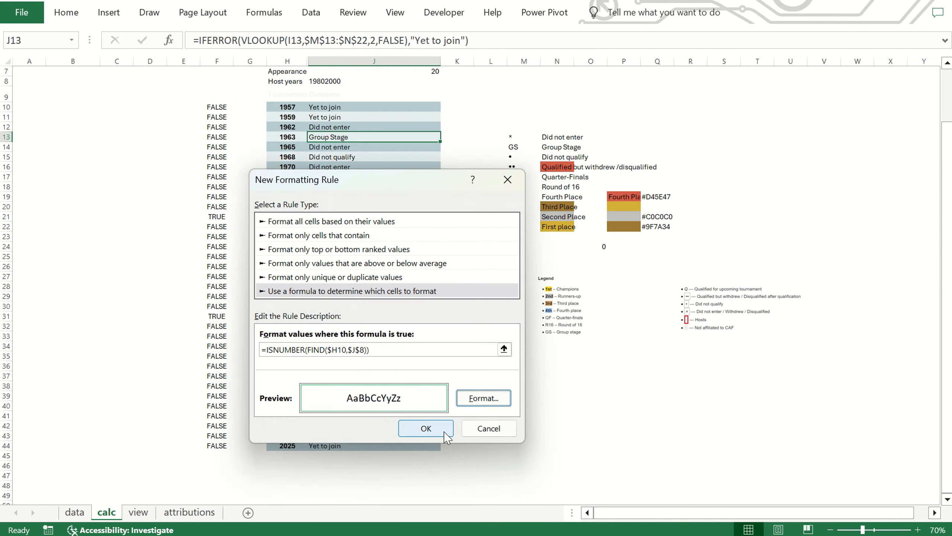
pyautogui.click(426, 428)
# Label the green legend cell H47 below the results table "Hosted in this year"
pyautogui.write('Hosted')
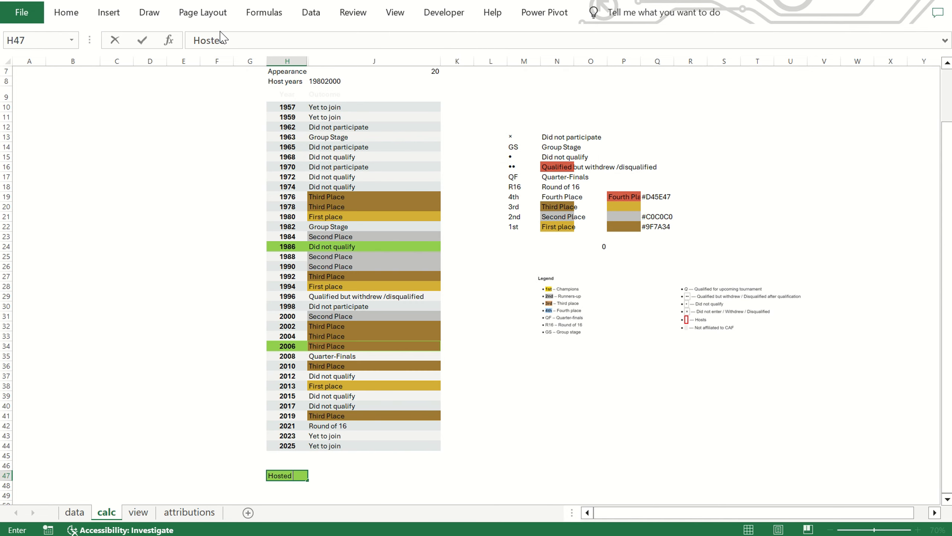
pyautogui.write(' in this year')
pyautogui.press('Tab')
# Copy the "Hosted in this year" legend to the view sheet as a picture and align it under the results table
pyautogui.hotkey('ctrl', 'c')
pyautogui.hotkey('ctrl', 'pagedown')
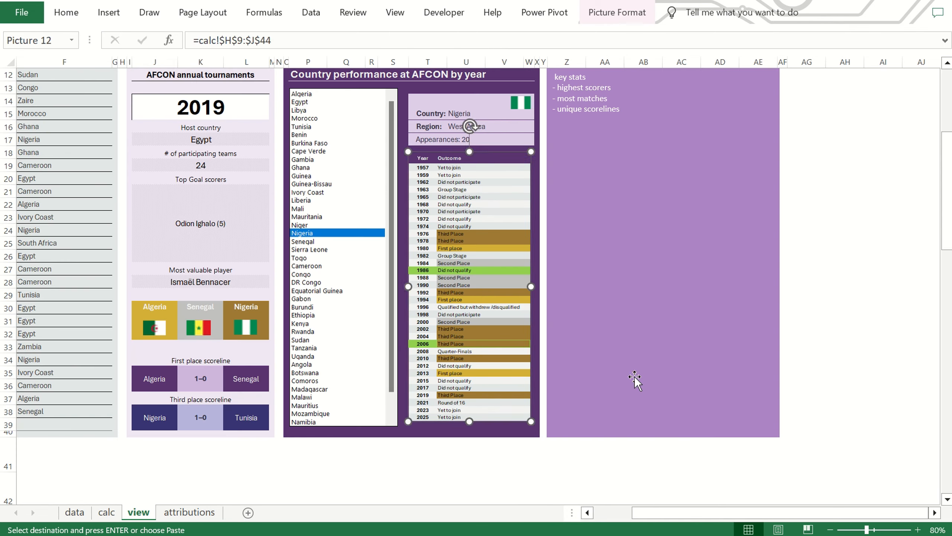
pyautogui.hotkey('ctrl', 'v')
pyautogui.moveTo(639, 448); pyautogui.dragTo(493, 426)
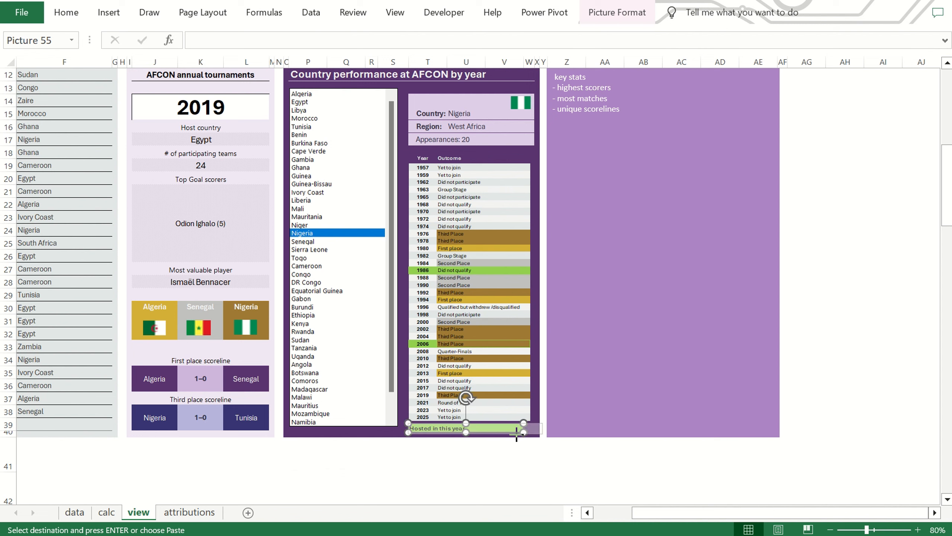
pyautogui.press('Right')
pyautogui.press('Right')
pyautogui.press('Right')
pyautogui.press('Right')
pyautogui.press('Right')
pyautogui.press('Right')
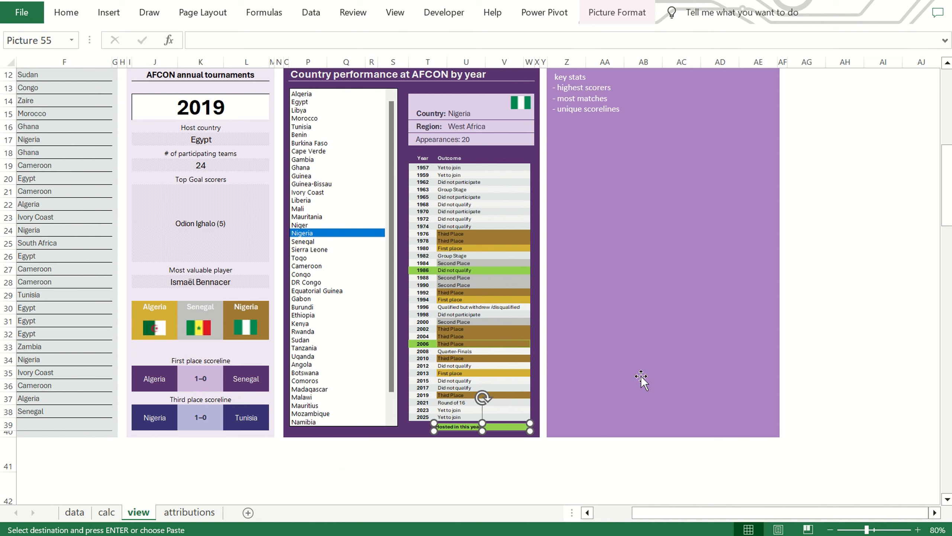
# Enlarge the results table picture to the width of the country details and reposition the "Hosted in this year" legend below it
pyautogui.click(861, 319)
pyautogui.click(438, 319)
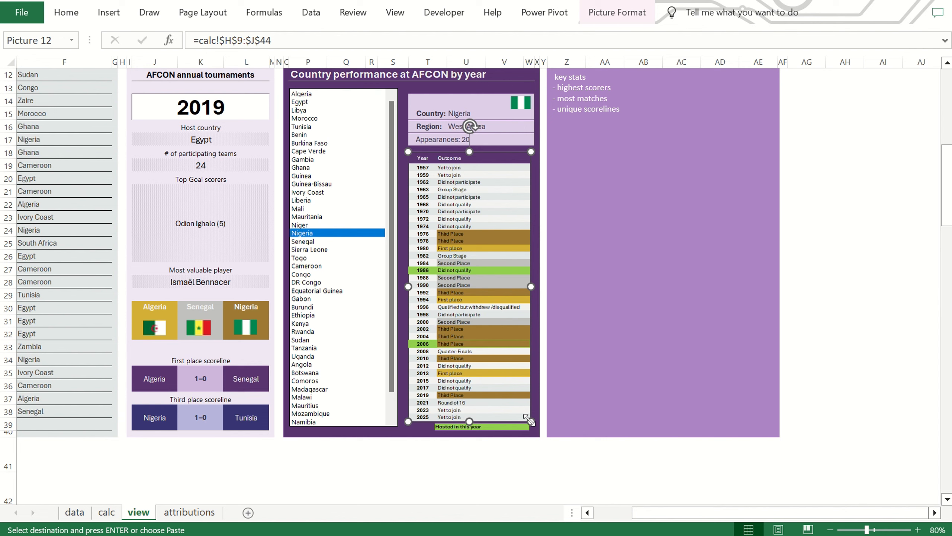
pyautogui.moveTo(530, 421); pyautogui.dragTo(535, 429)
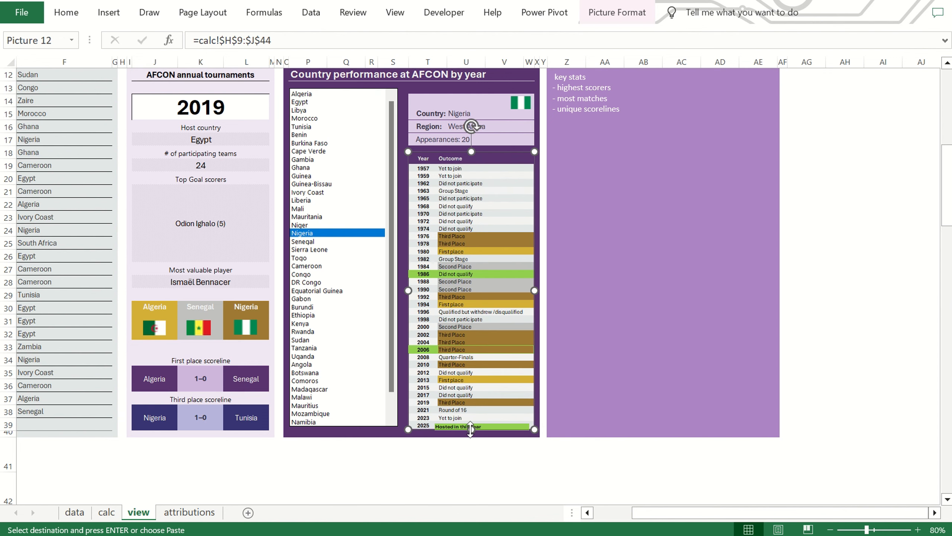
pyautogui.moveTo(474, 415); pyautogui.dragTo(531, 432)
pyautogui.click(484, 427)
pyautogui.click(446, 486)
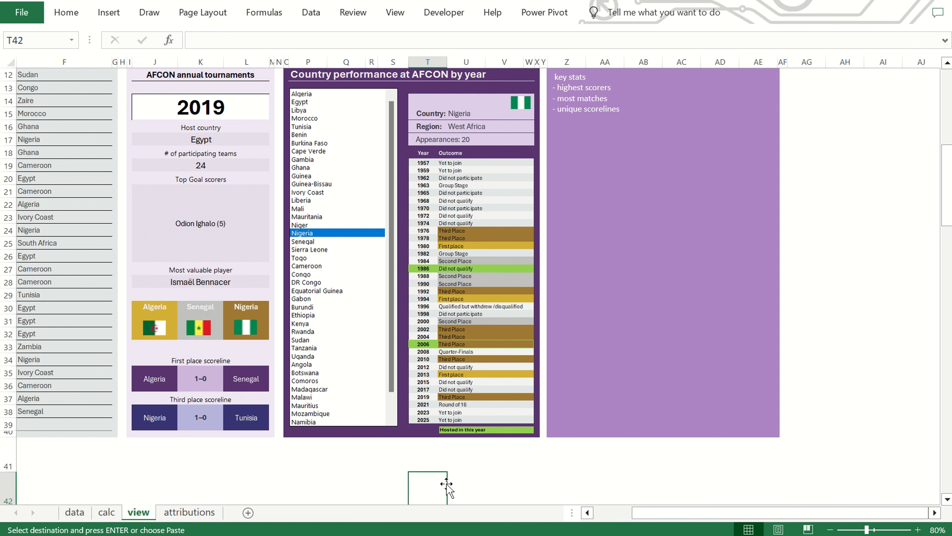
# Show Gabon's results and remove the 2025 row from the results table on the calc sheet
pyautogui.click(301, 298)
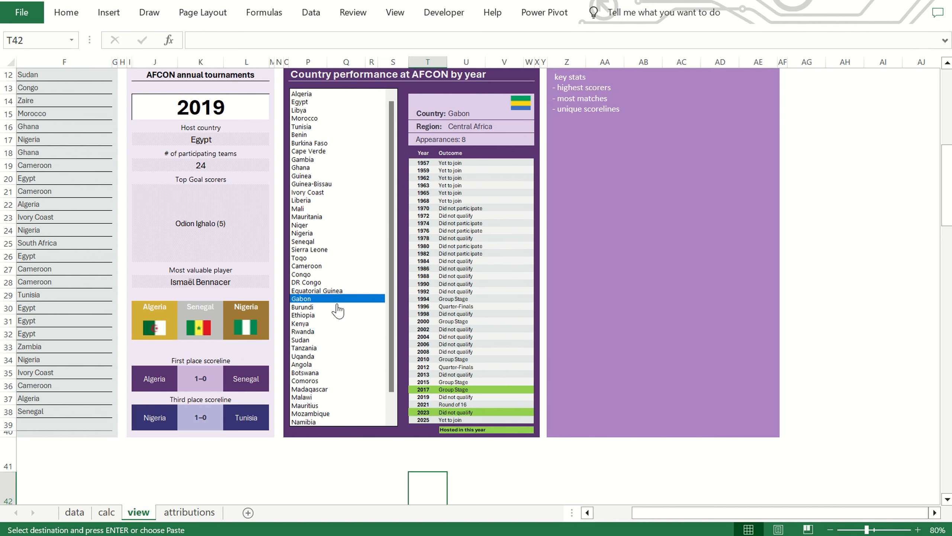
pyautogui.click(107, 512)
pyautogui.click(252, 446)
pyautogui.click(490, 404)
pyautogui.moveTo(267, 451); pyautogui.dragTo(474, 424)
# Check the country performance table on the view sheet for Kenya and Rwanda
pyautogui.click(138, 512)
pyautogui.click(424, 449)
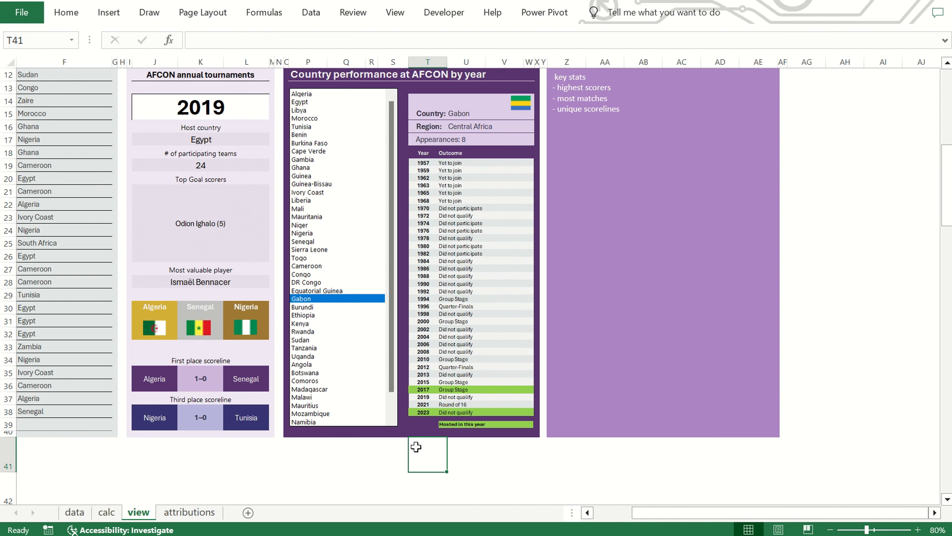
pyautogui.click(327, 323)
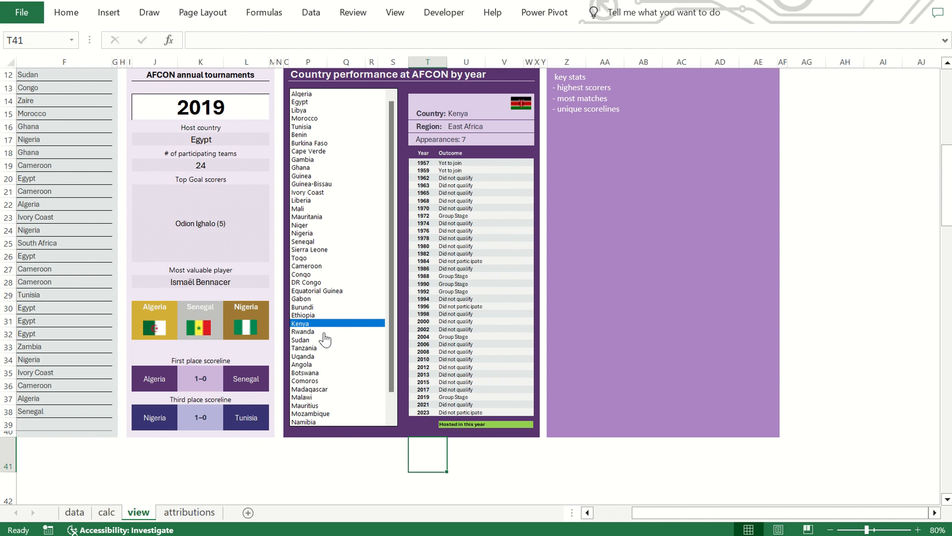
pyautogui.click(325, 333)
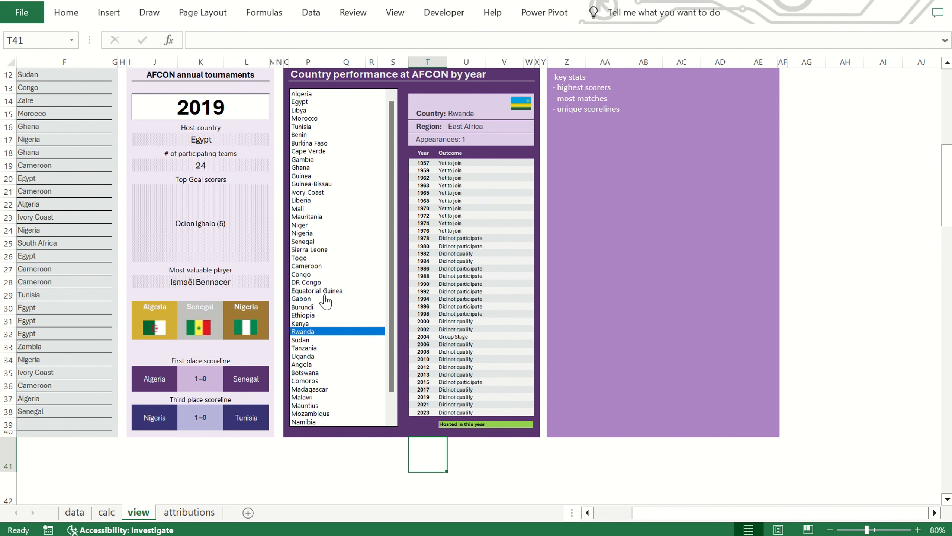
# Change the Outcome formula's fallback text on the calc sheet to "Yet to join Africa" and fill it down the column
pyautogui.click(106, 512)
pyautogui.click(557, 138)
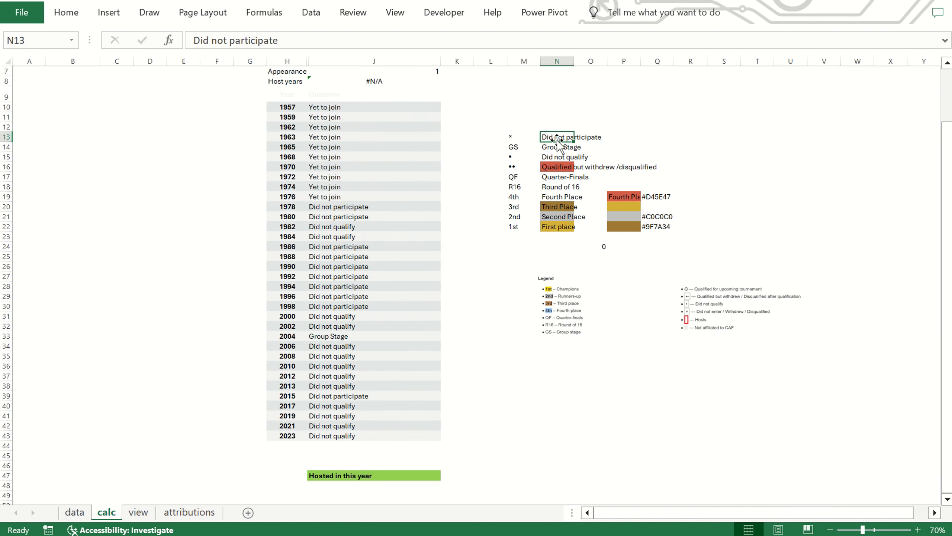
pyautogui.click(466, 109)
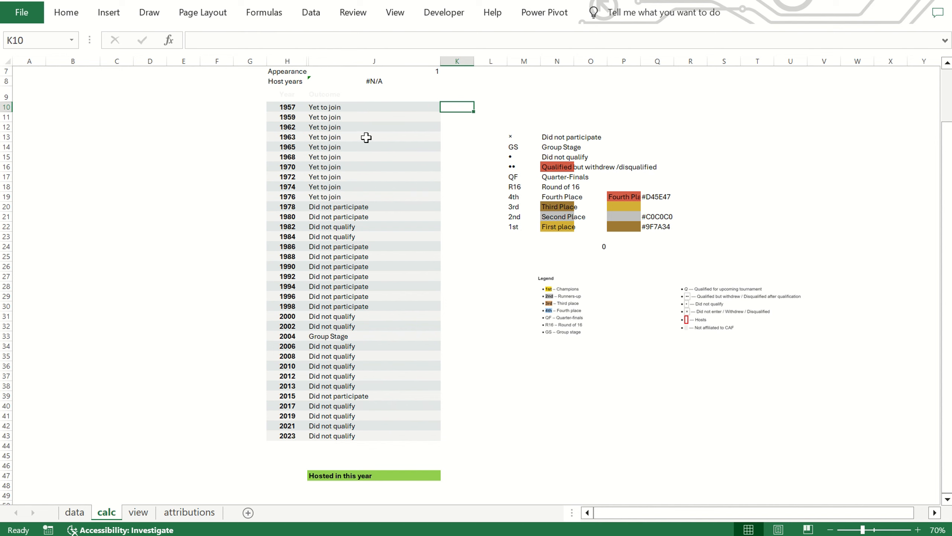
pyautogui.click(335, 107)
pyautogui.click(460, 38)
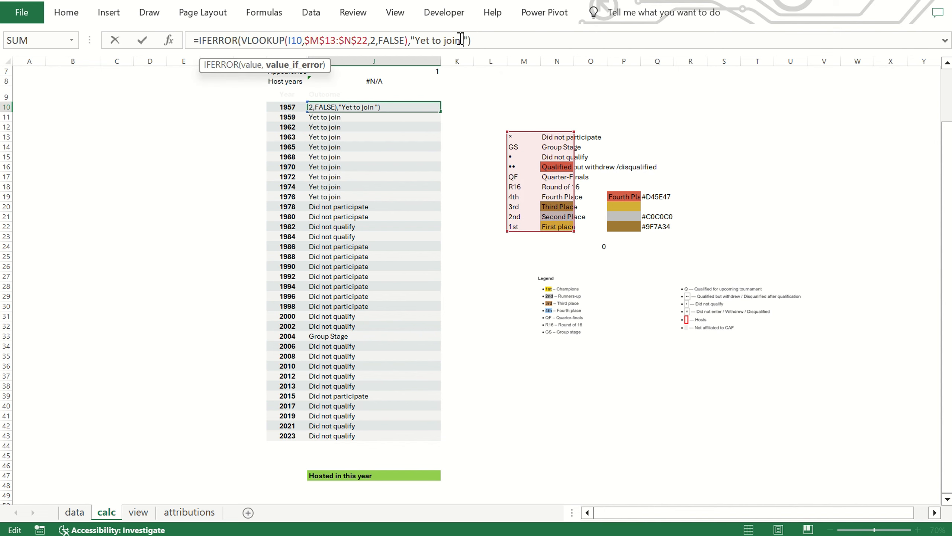
pyautogui.write('Africa')
pyautogui.press('Return')
pyautogui.click(435, 107)
pyautogui.doubleClick(441, 111)
pyautogui.click(457, 206)
# Check the country performance table on the view sheet for Nigeria and Tunisia
pyautogui.click(138, 512)
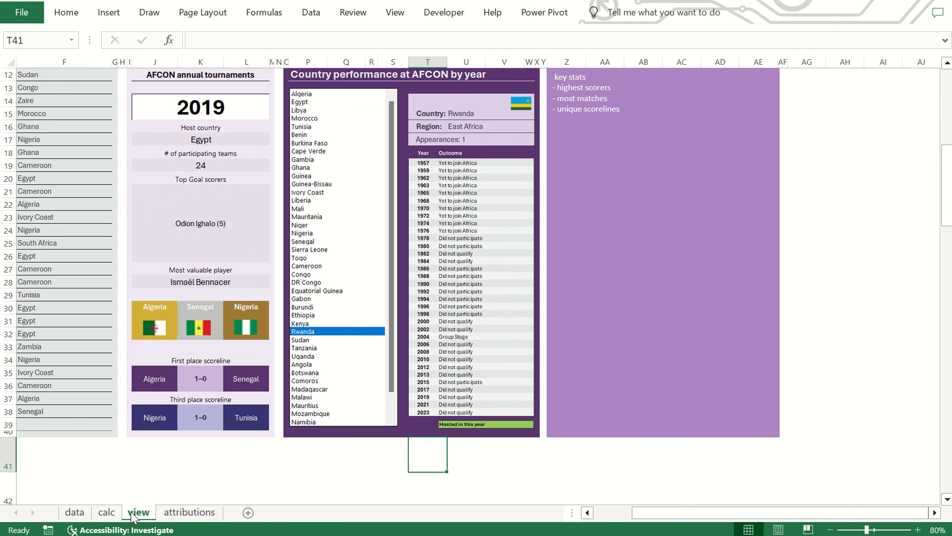
pyautogui.click(305, 233)
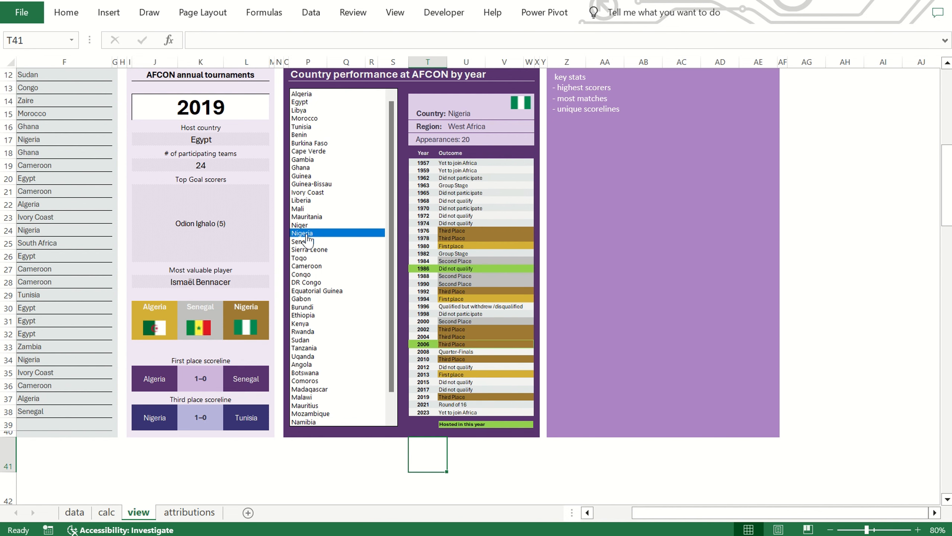
pyautogui.click(303, 126)
# Fill cell N16 on the calc sheet with the custom yellow #D2D24A
pyautogui.click(106, 513)
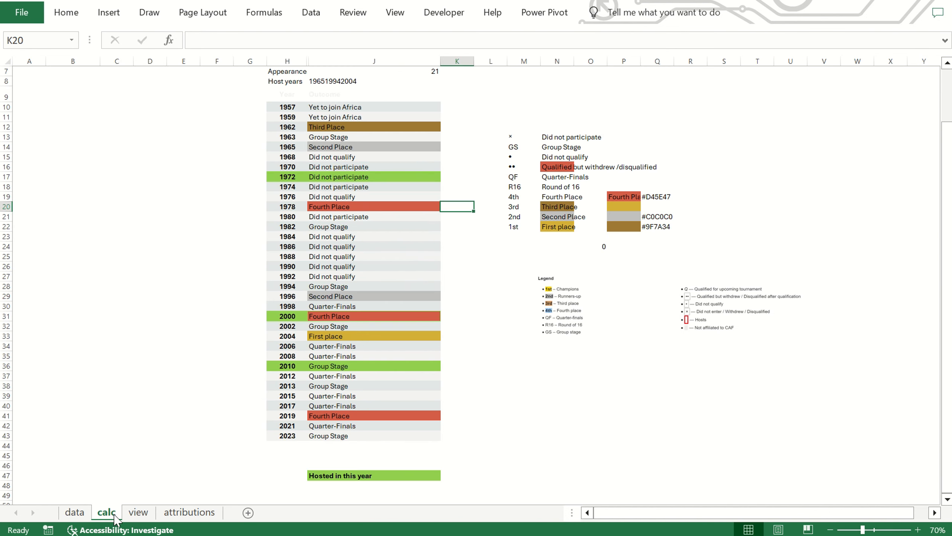
pyautogui.click(565, 167)
pyautogui.click(66, 12)
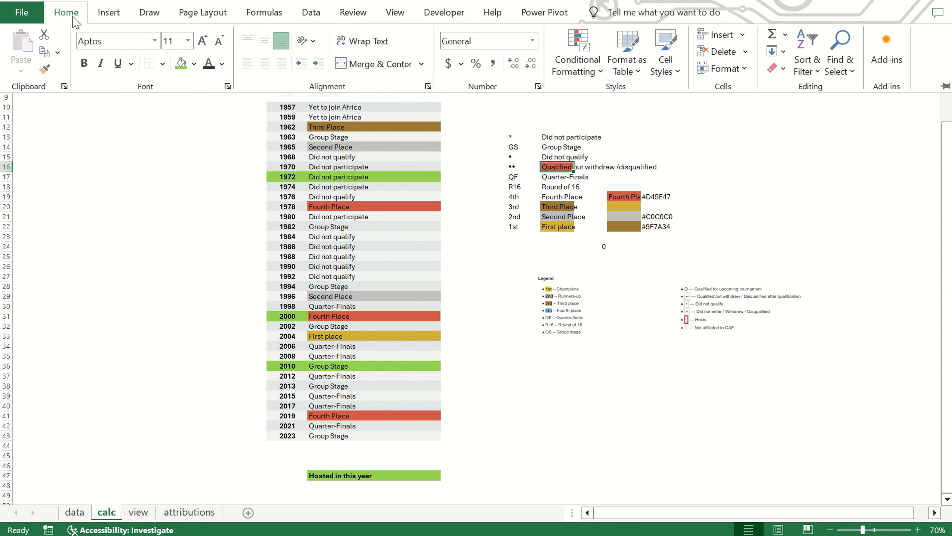
pyautogui.click(196, 65)
pyautogui.click(222, 247)
pyautogui.click(552, 111)
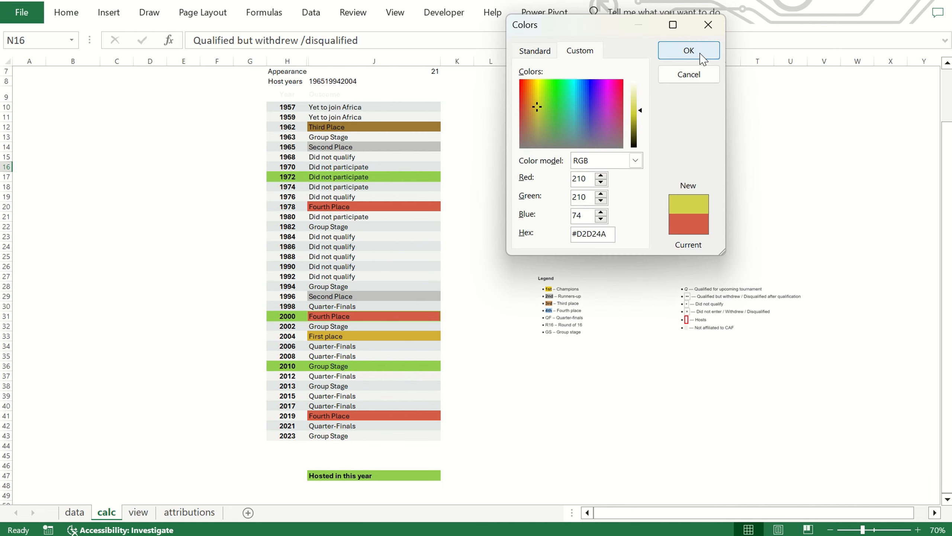
pyautogui.click(688, 50)
# Fill cell N16 with the custom blue #539FC9 and copy its hex code
pyautogui.rightClick(570, 175)
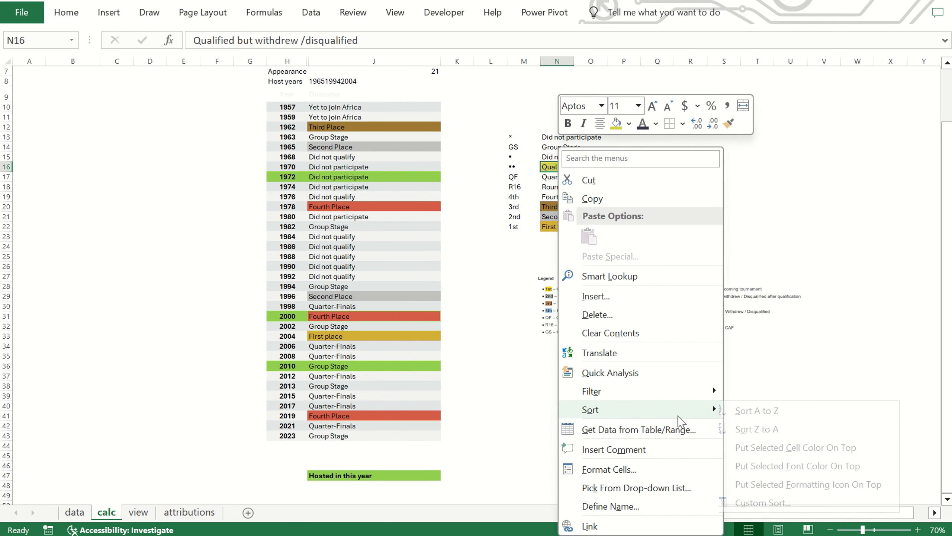
pyautogui.click(628, 124)
pyautogui.click(653, 308)
pyautogui.click(532, 114)
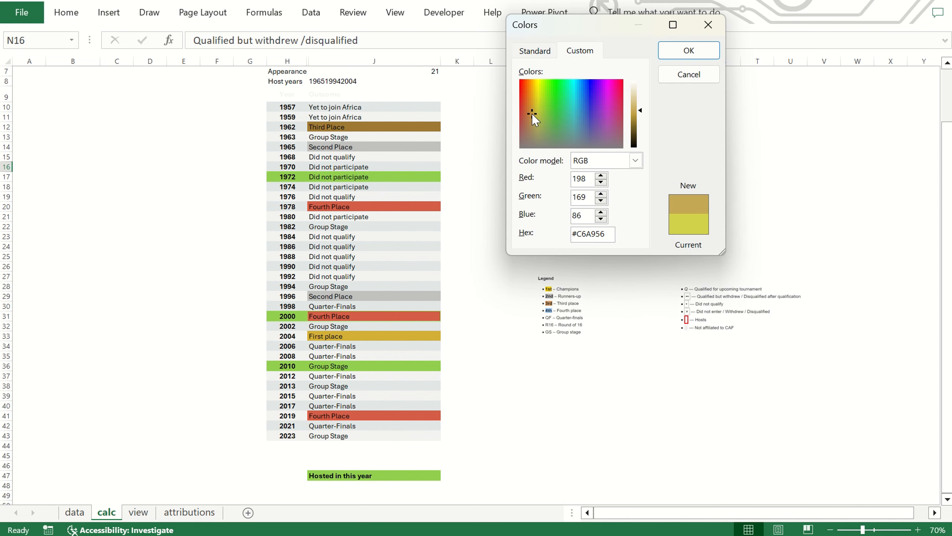
pyautogui.click(578, 111)
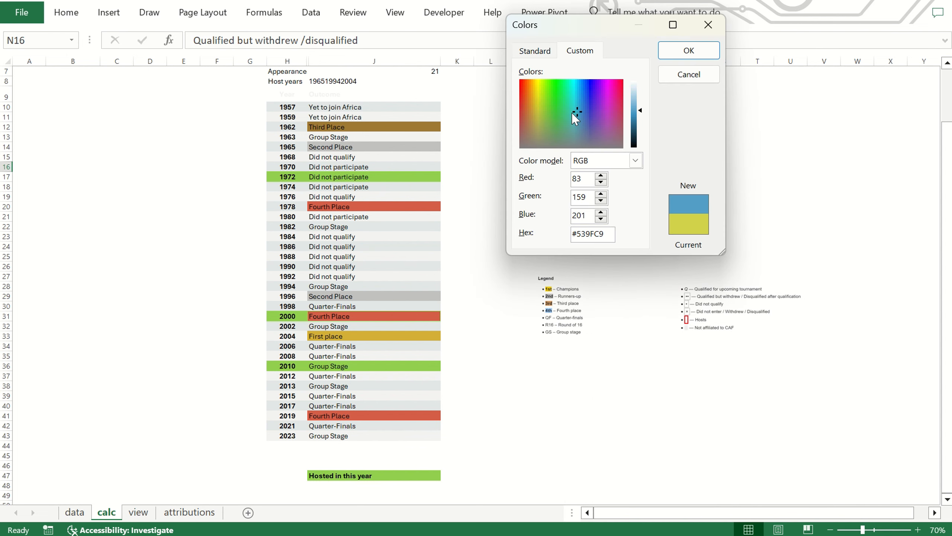
pyautogui.moveTo(609, 232); pyautogui.dragTo(568, 235)
pyautogui.hotkey('ctrl', 'c')
pyautogui.click(688, 52)
# Edit the Fourth Place conditional formatting rule to use the fill colour #539FC9 and apply it to the results table
pyautogui.click(404, 126)
pyautogui.click(67, 12)
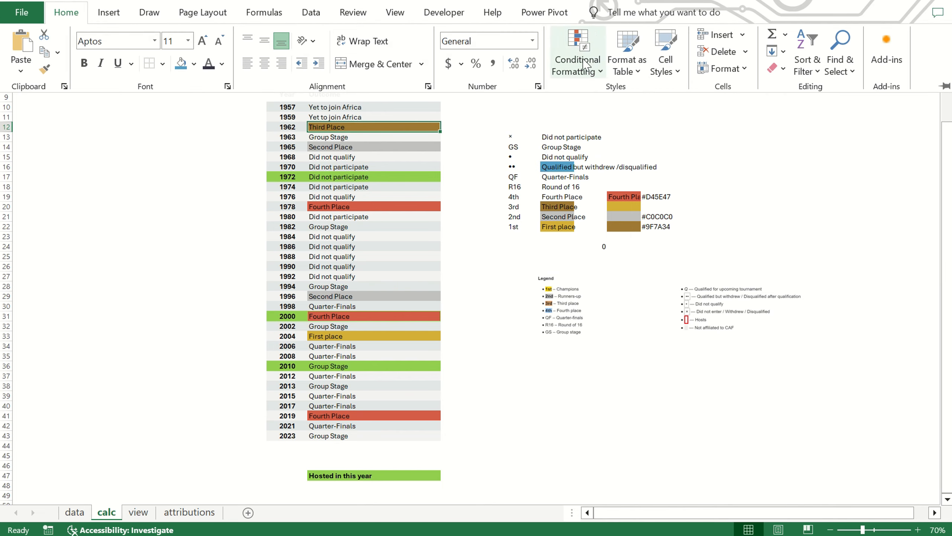
pyautogui.click(586, 65)
pyautogui.click(595, 275)
pyautogui.doubleClick(547, 146)
pyautogui.click(651, 253)
pyautogui.click(584, 13)
pyautogui.click(543, 178)
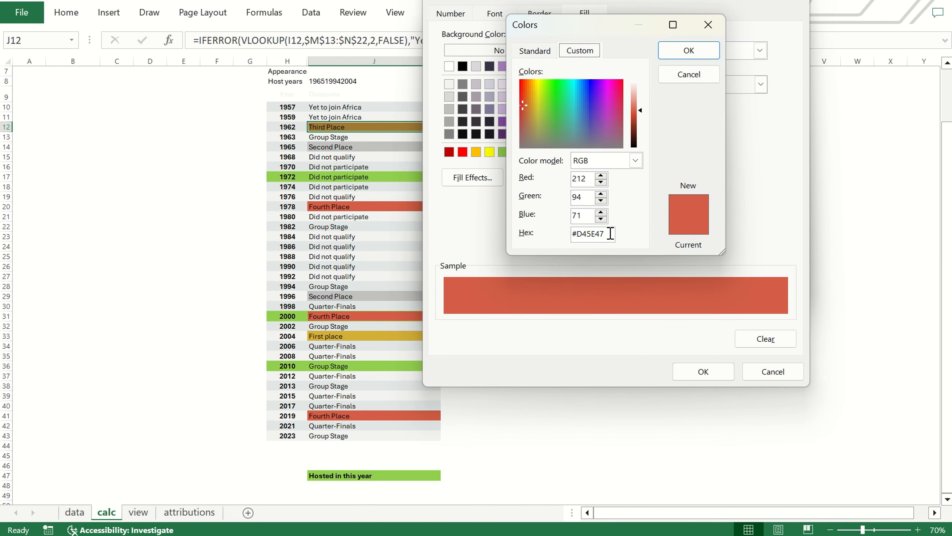
pyautogui.moveTo(610, 233); pyautogui.dragTo(568, 235)
pyautogui.hotkey('ctrl', 'v')
pyautogui.click(689, 54)
pyautogui.click(703, 372)
pyautogui.click(706, 284)
pyautogui.click(699, 264)
pyautogui.click(547, 404)
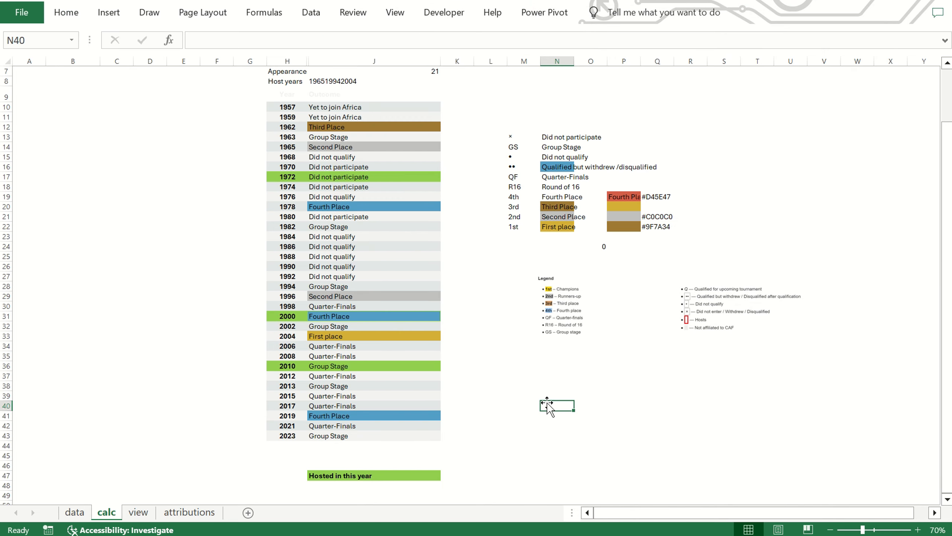
# Copy the blue formatting of cell N16 onto the Fourth Place cell N19
pyautogui.click(556, 167)
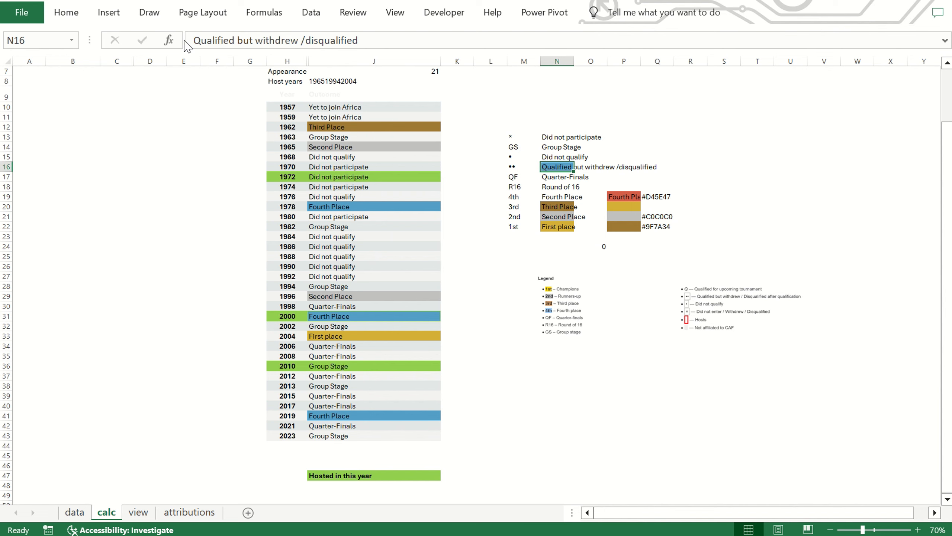
pyautogui.click(170, 1)
pyautogui.click(560, 197)
# Copy the red formatting of the Fourth Place cell P19 onto cell N16
pyautogui.click(558, 167)
pyautogui.click(629, 195)
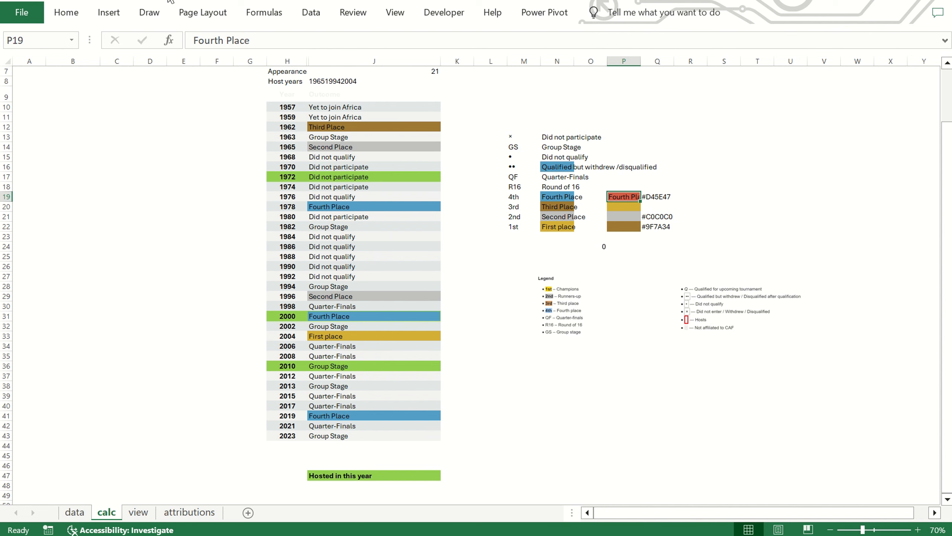
pyautogui.click(170, 1)
pyautogui.click(558, 167)
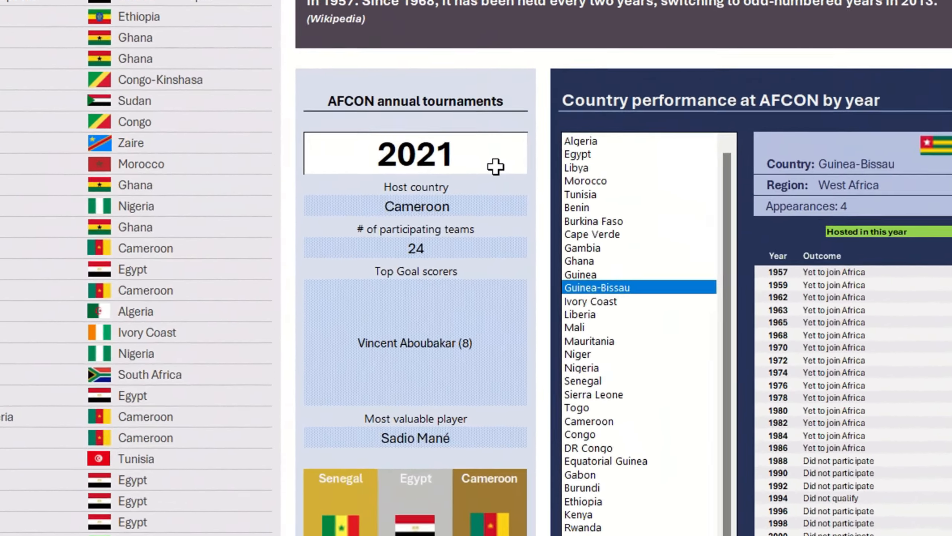
# Try the tournament year selector with 2013, 2006 and 2012 to check the annual tournament details
pyautogui.click(495, 128)
pyautogui.click(428, 161)
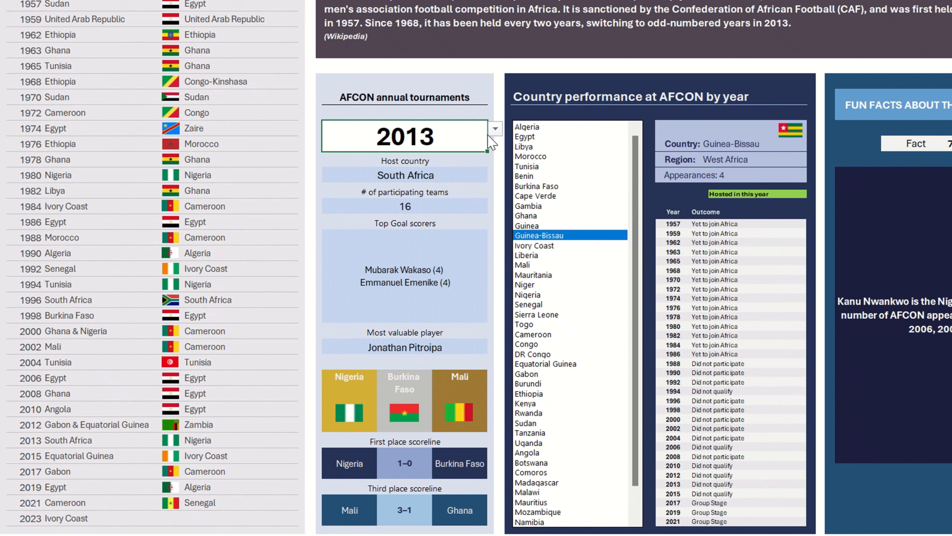
pyautogui.click(495, 128)
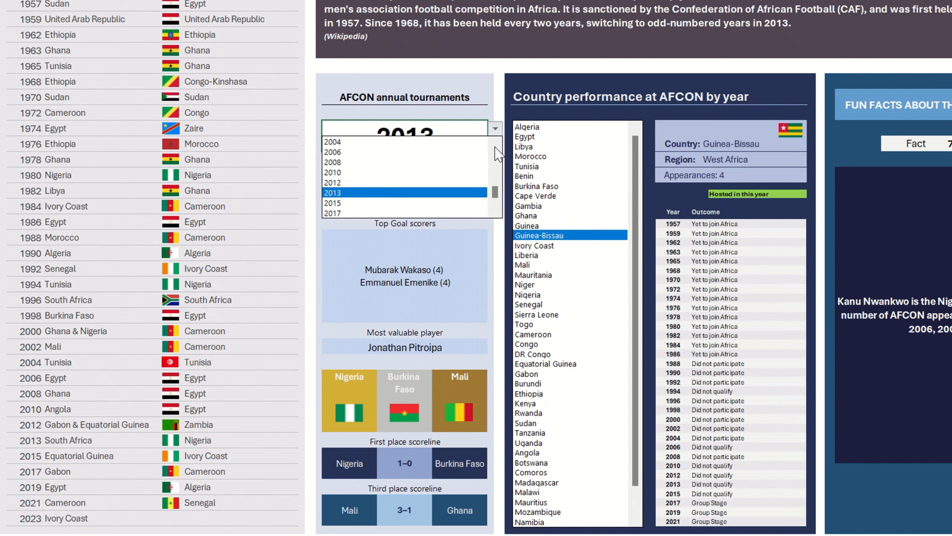
pyautogui.click(442, 152)
pyautogui.click(495, 128)
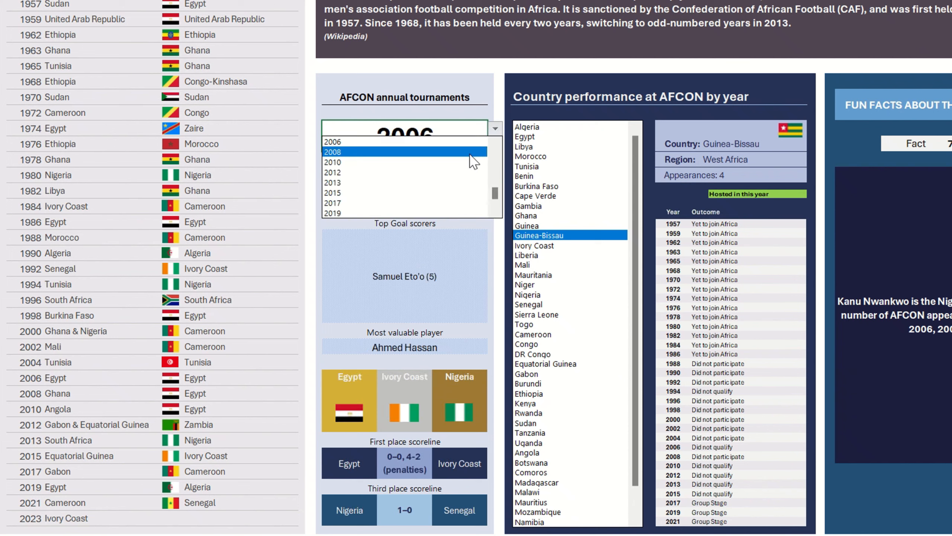
pyautogui.click(494, 135)
pyautogui.click(495, 129)
pyautogui.click(450, 157)
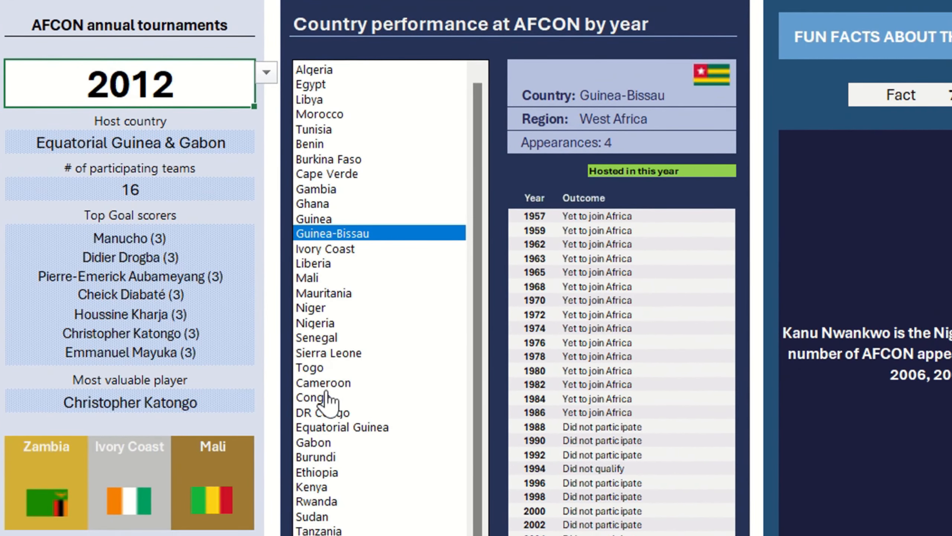
# Check the country performance results for several countries in turn, including Senegal, Guinea-Bissau, Niger, Nigeria, Ghana, Tanzania and Egypt
pyautogui.click(317, 338)
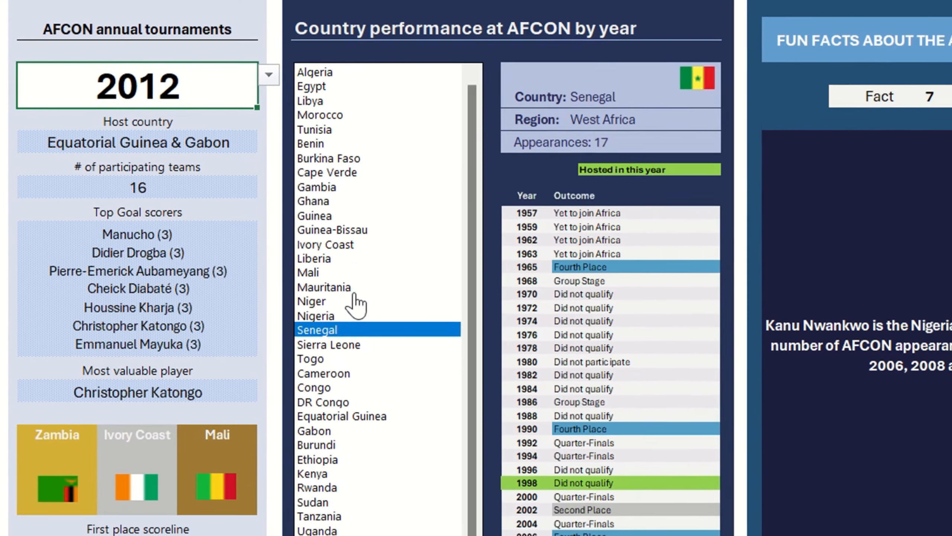
pyautogui.click(348, 234)
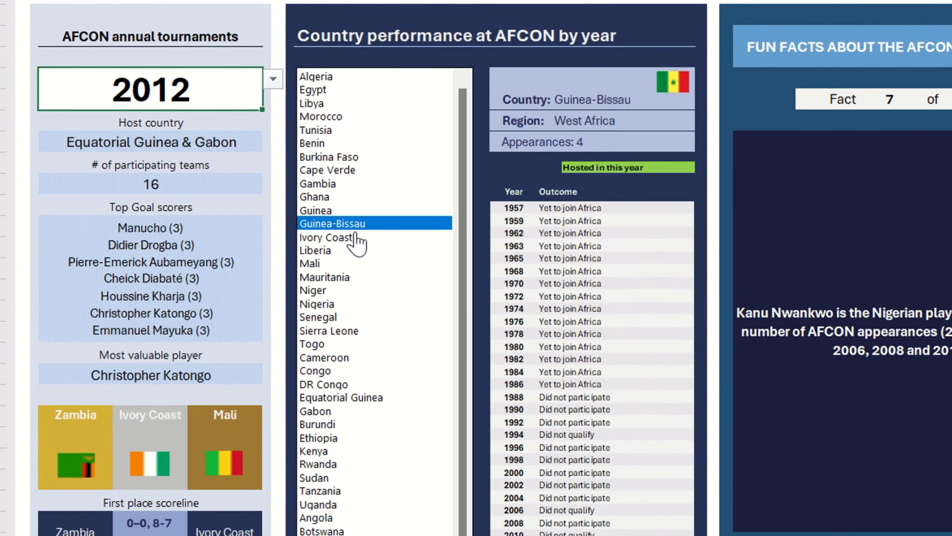
pyautogui.click(322, 291)
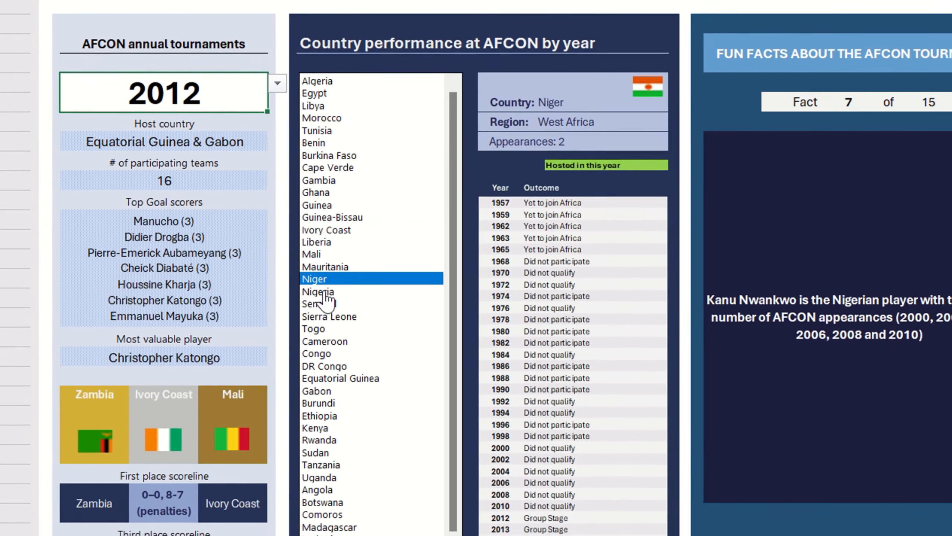
pyautogui.click(337, 305)
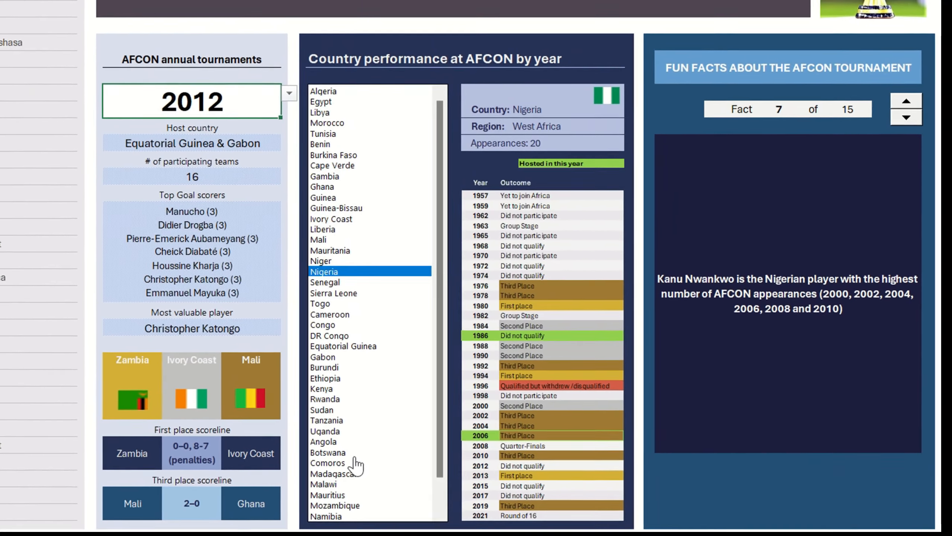
pyautogui.click(324, 190)
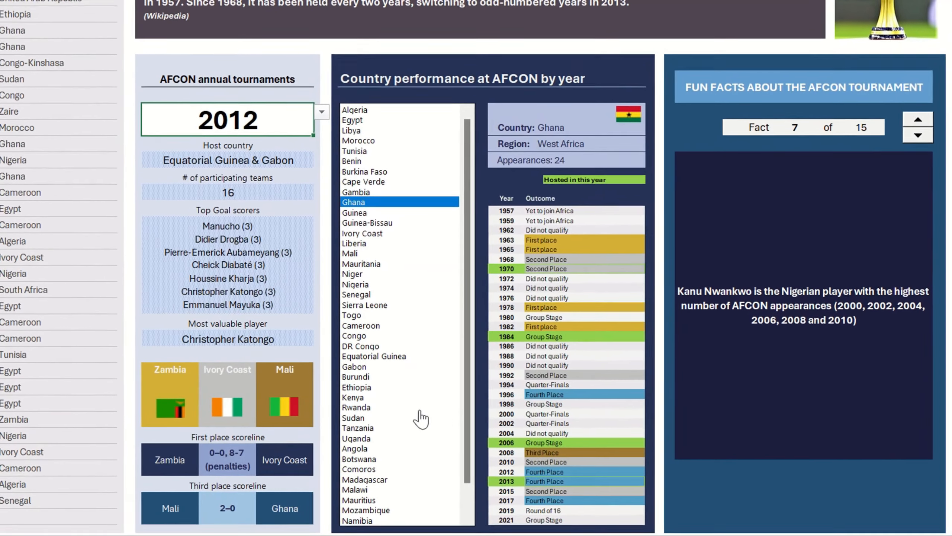
pyautogui.click(346, 280)
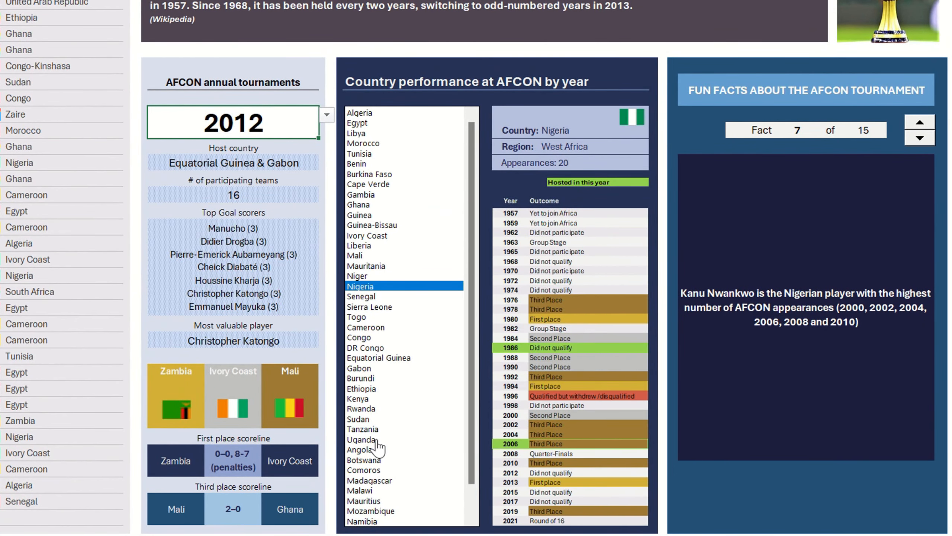
pyautogui.moveTo(473, 432); pyautogui.dragTo(475, 495)
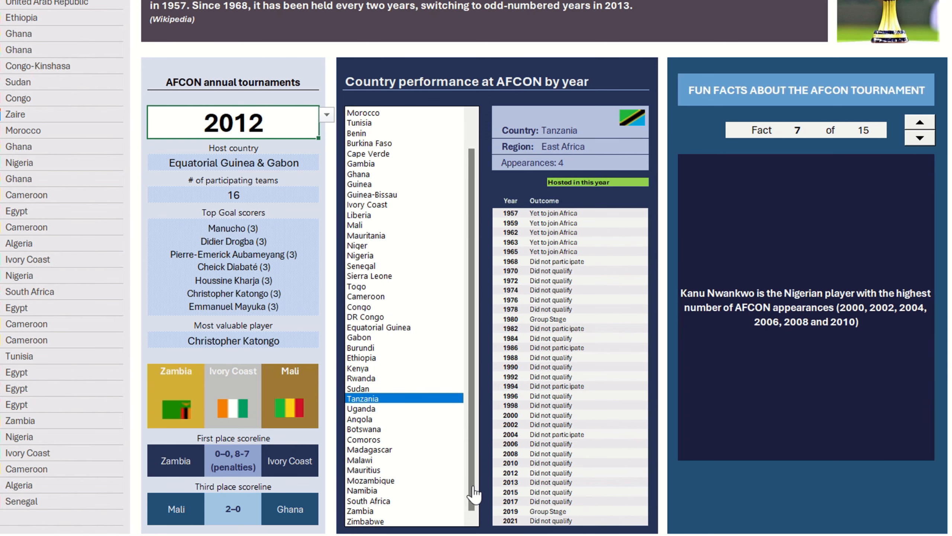
pyautogui.click(375, 460)
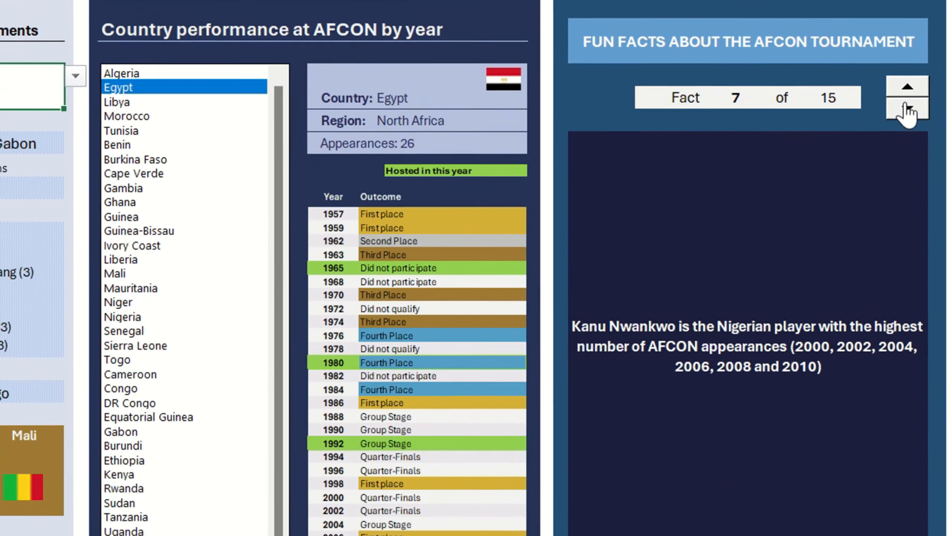
# Step the AFCON fun facts backward to fact 3
pyautogui.click(909, 124)
pyautogui.click(910, 125)
pyautogui.click(912, 111)
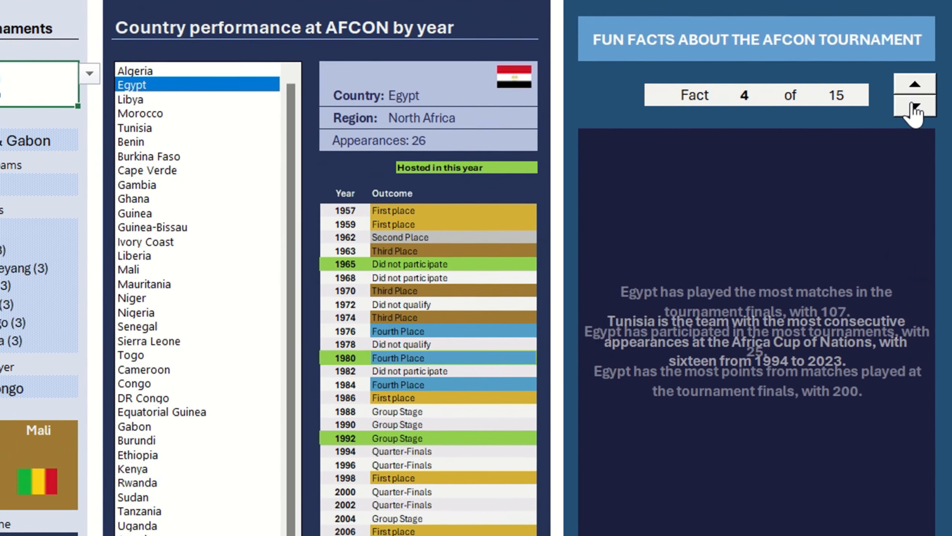
pyautogui.click(911, 111)
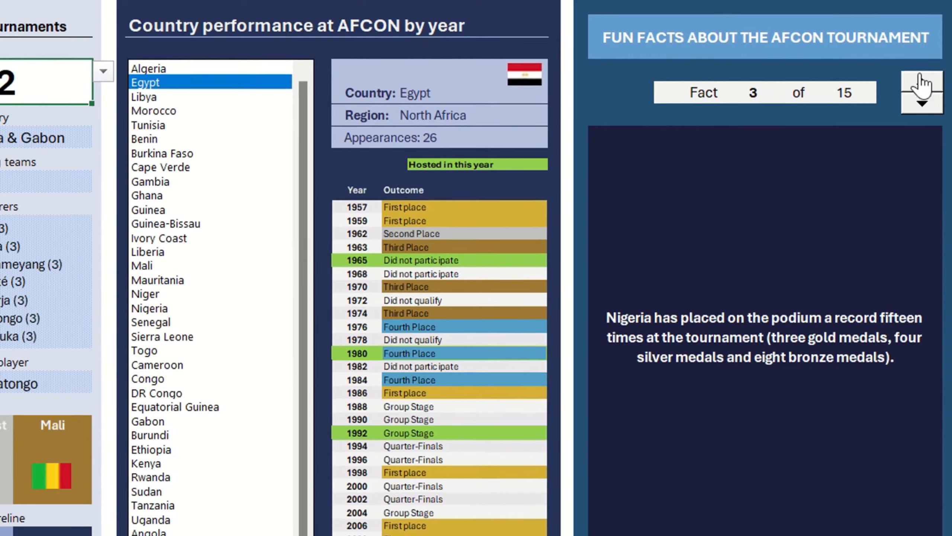
# Advance the AFCON fun facts to fact 9
pyautogui.click(920, 84)
pyautogui.click(919, 84)
pyautogui.click(925, 81)
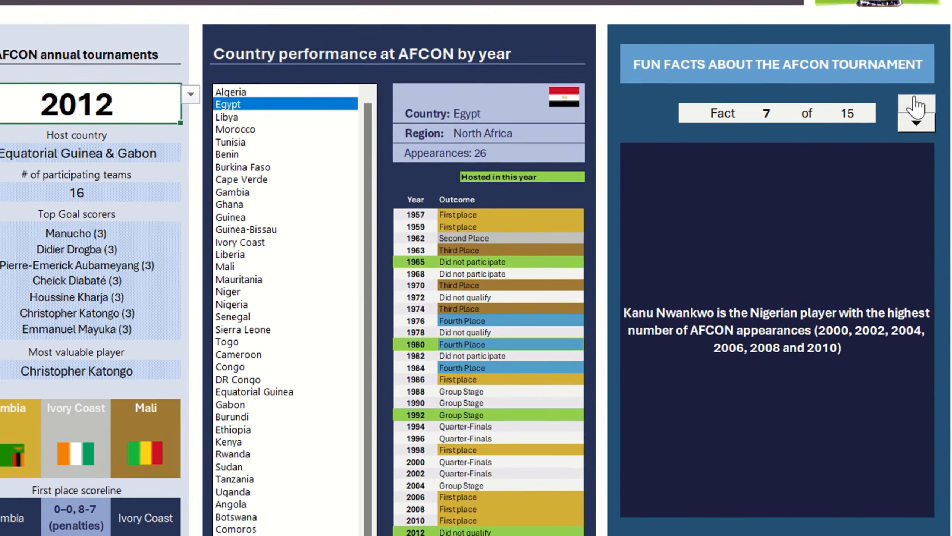
pyautogui.click(914, 103)
pyautogui.click(915, 103)
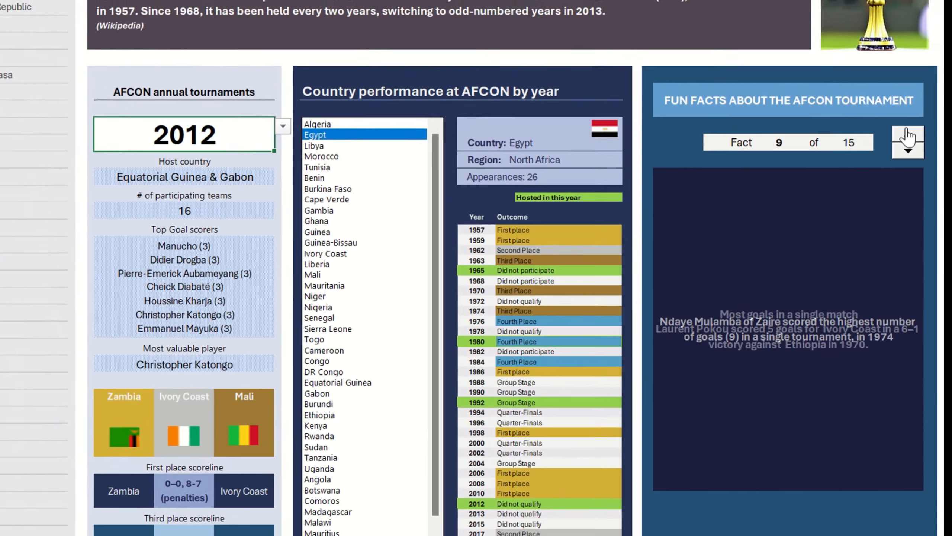